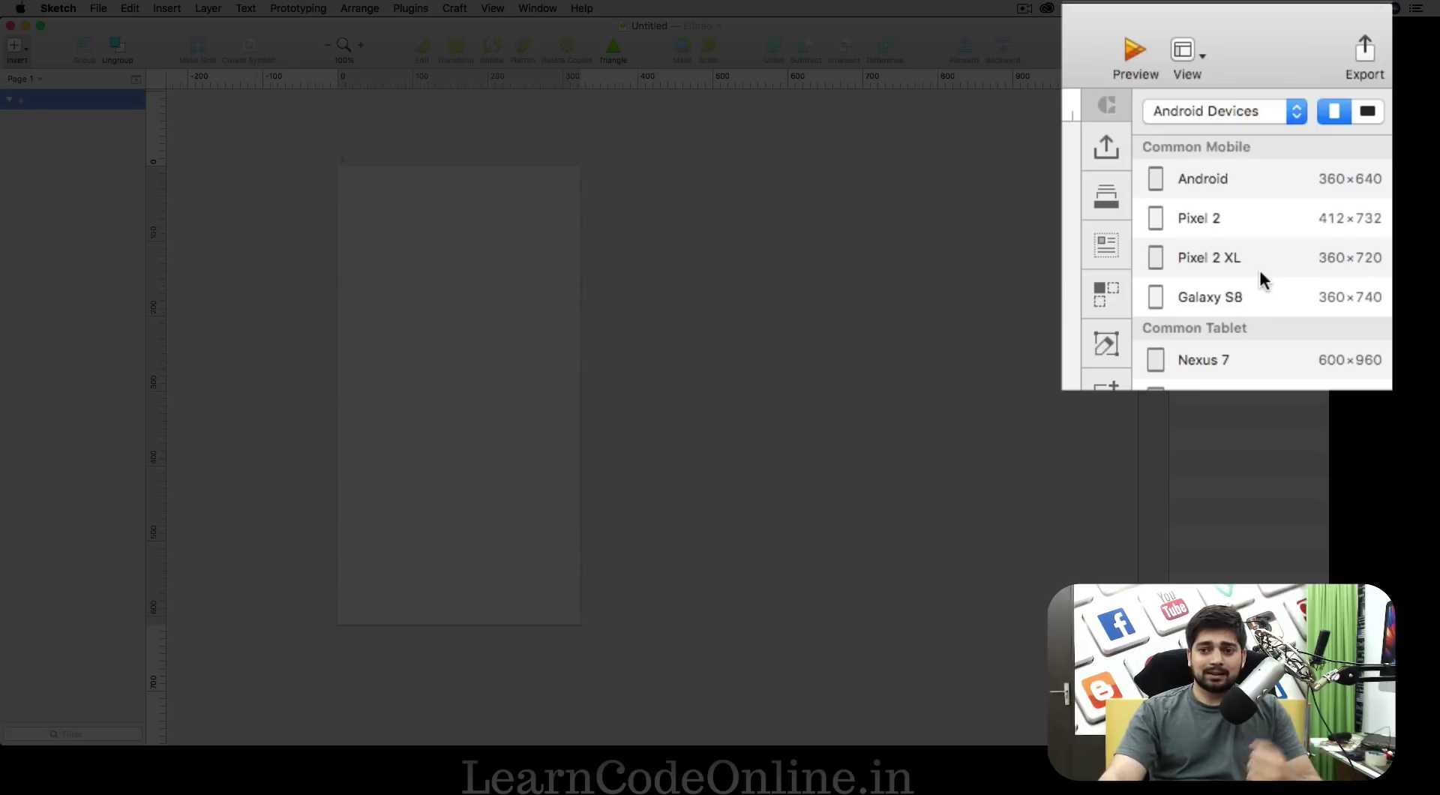
Switch Sketch's artboard preset list from Custom to the Apple Devices sizes
left_click(1279, 114)
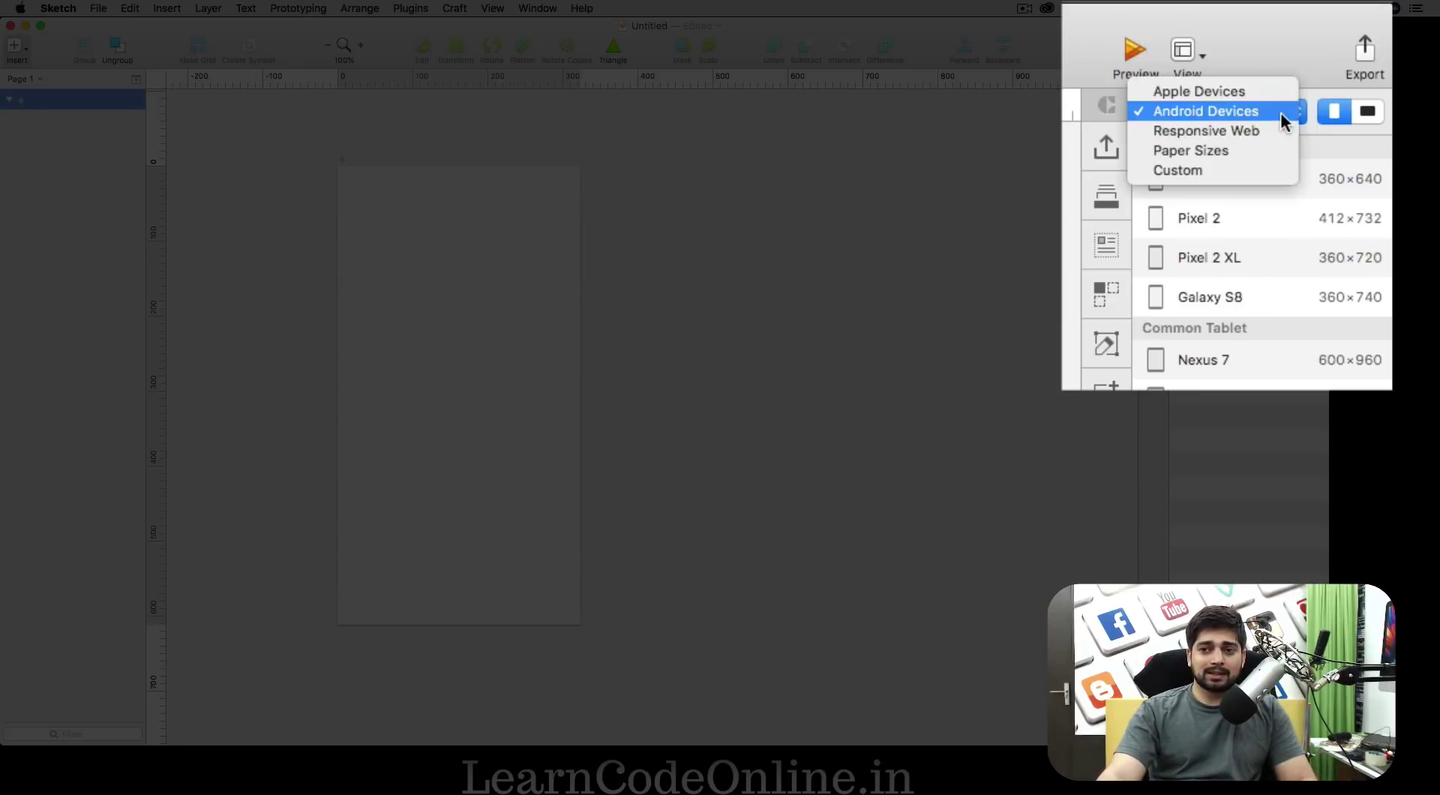
left_click(1245, 169)
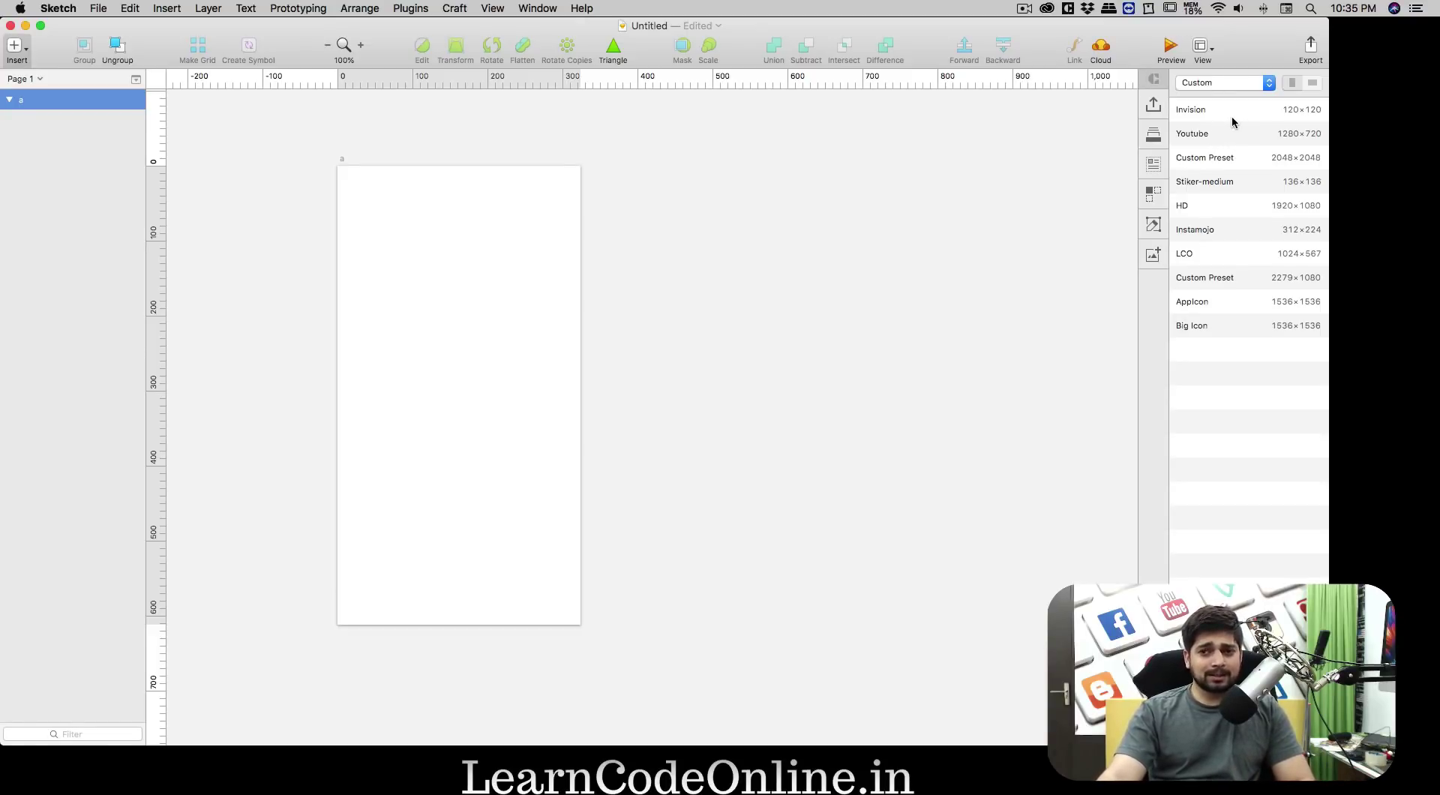
left_click(1268, 88)
left_click(1218, 27)
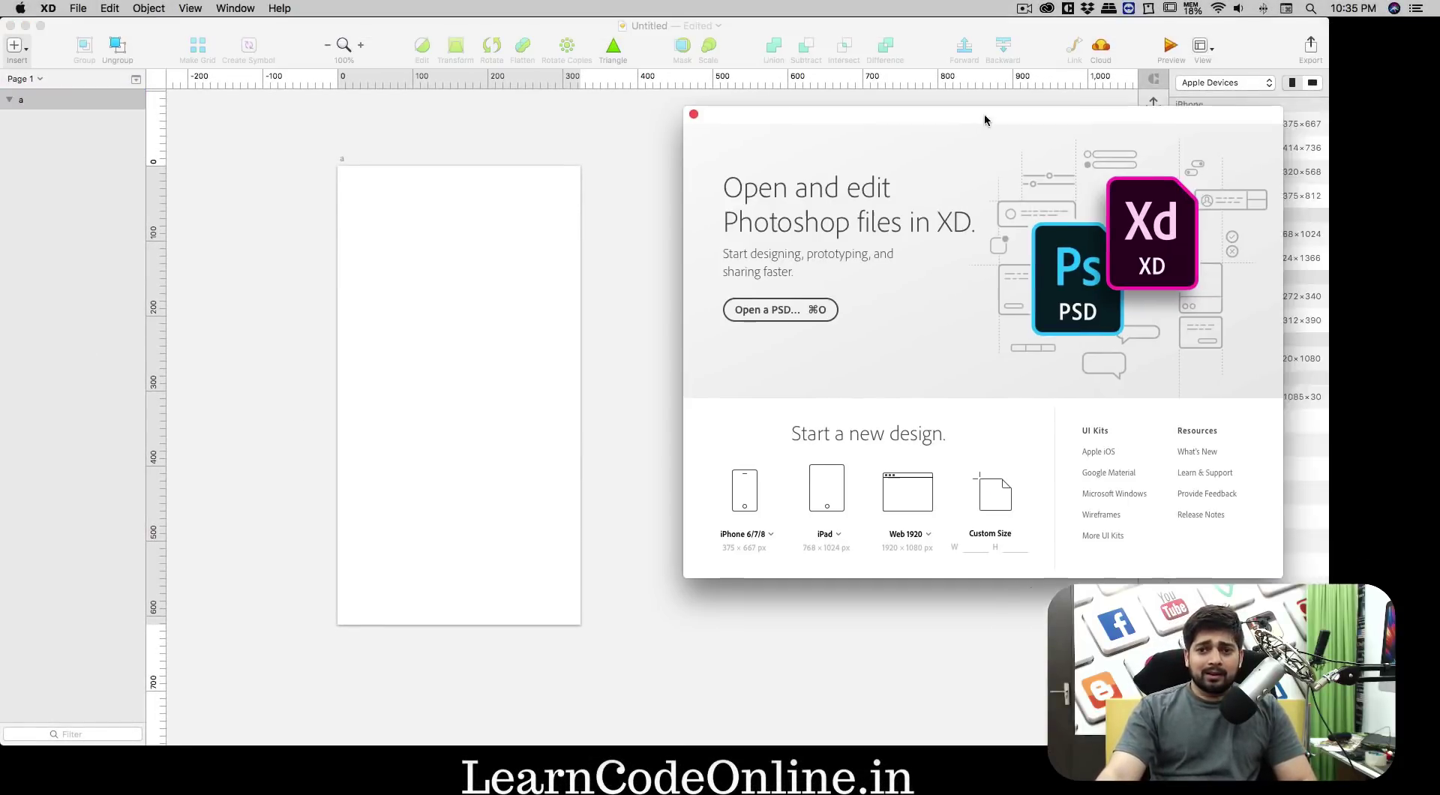
Create a new Adobe XD document, Untitled-1, with one iPhone 6/7/8 artboard
left_click_drag(984, 120, 723, 118)
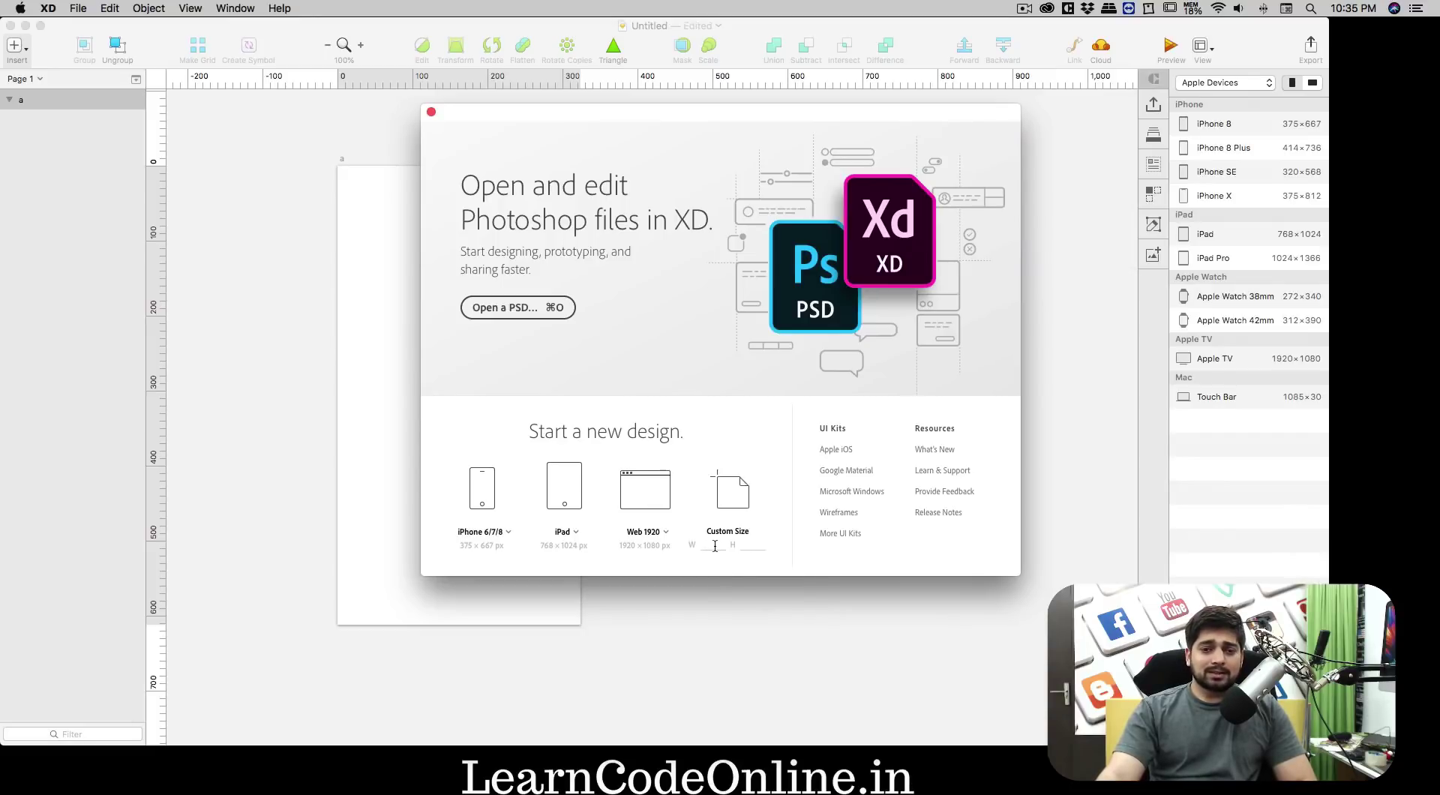
left_click(506, 532)
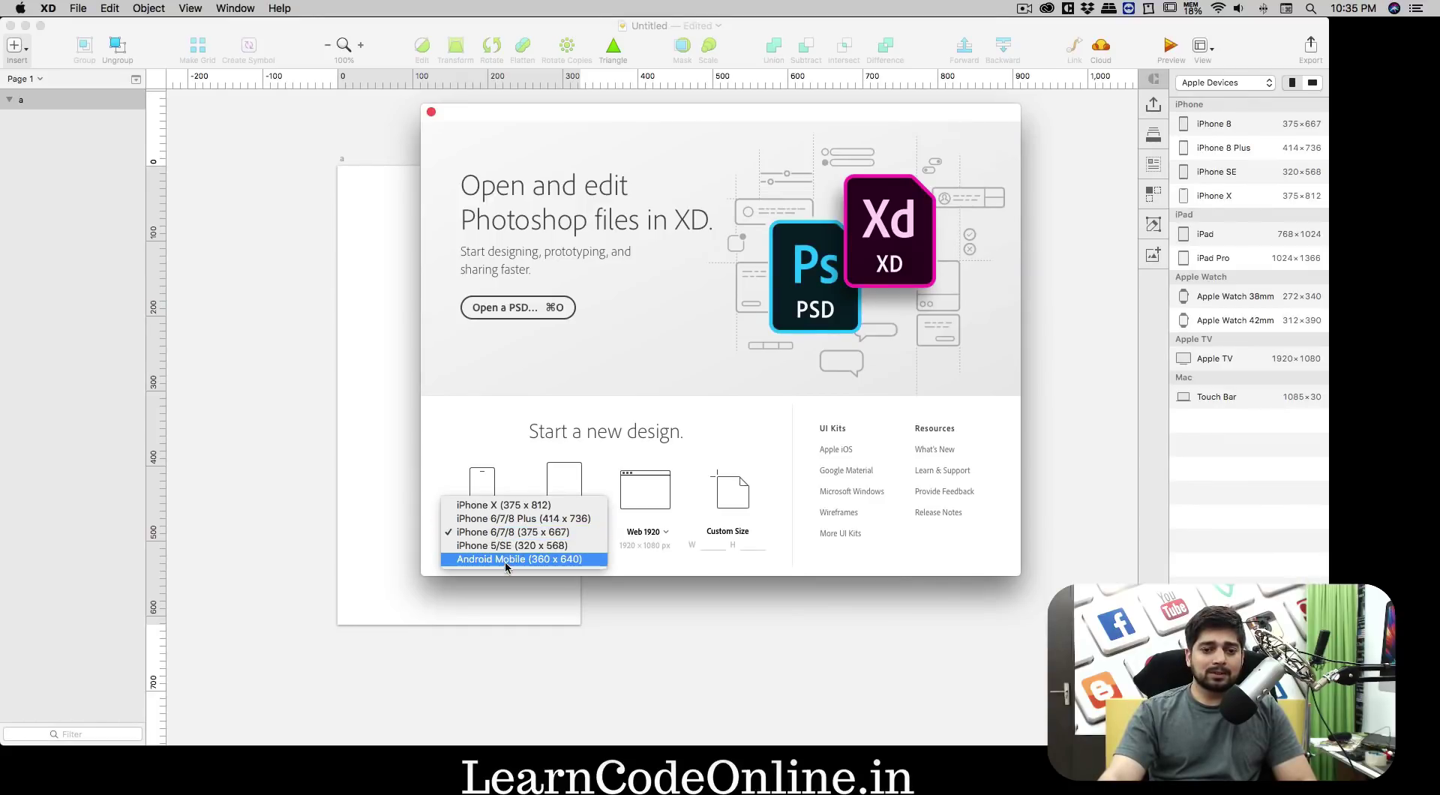
left_click(500, 438)
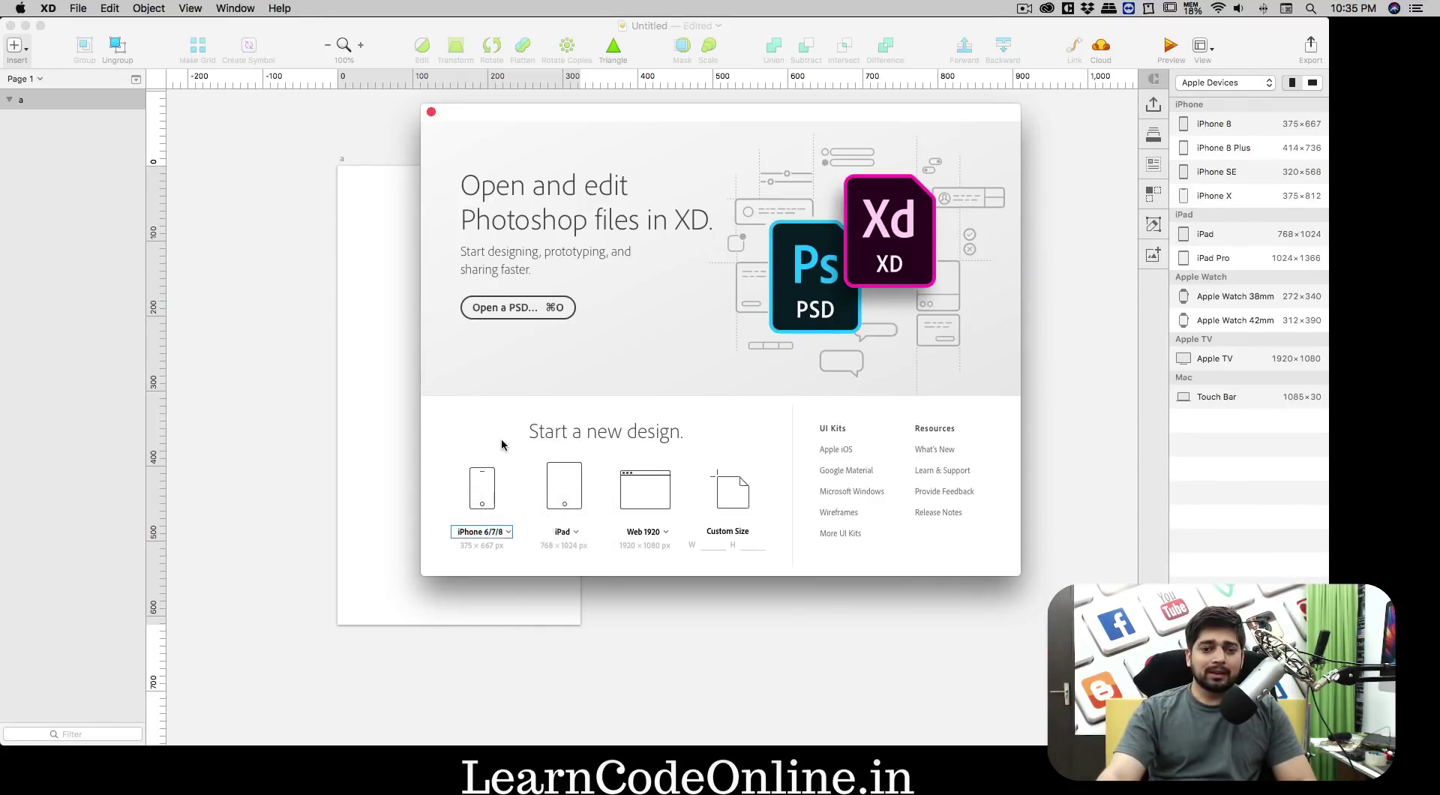
left_click(485, 486)
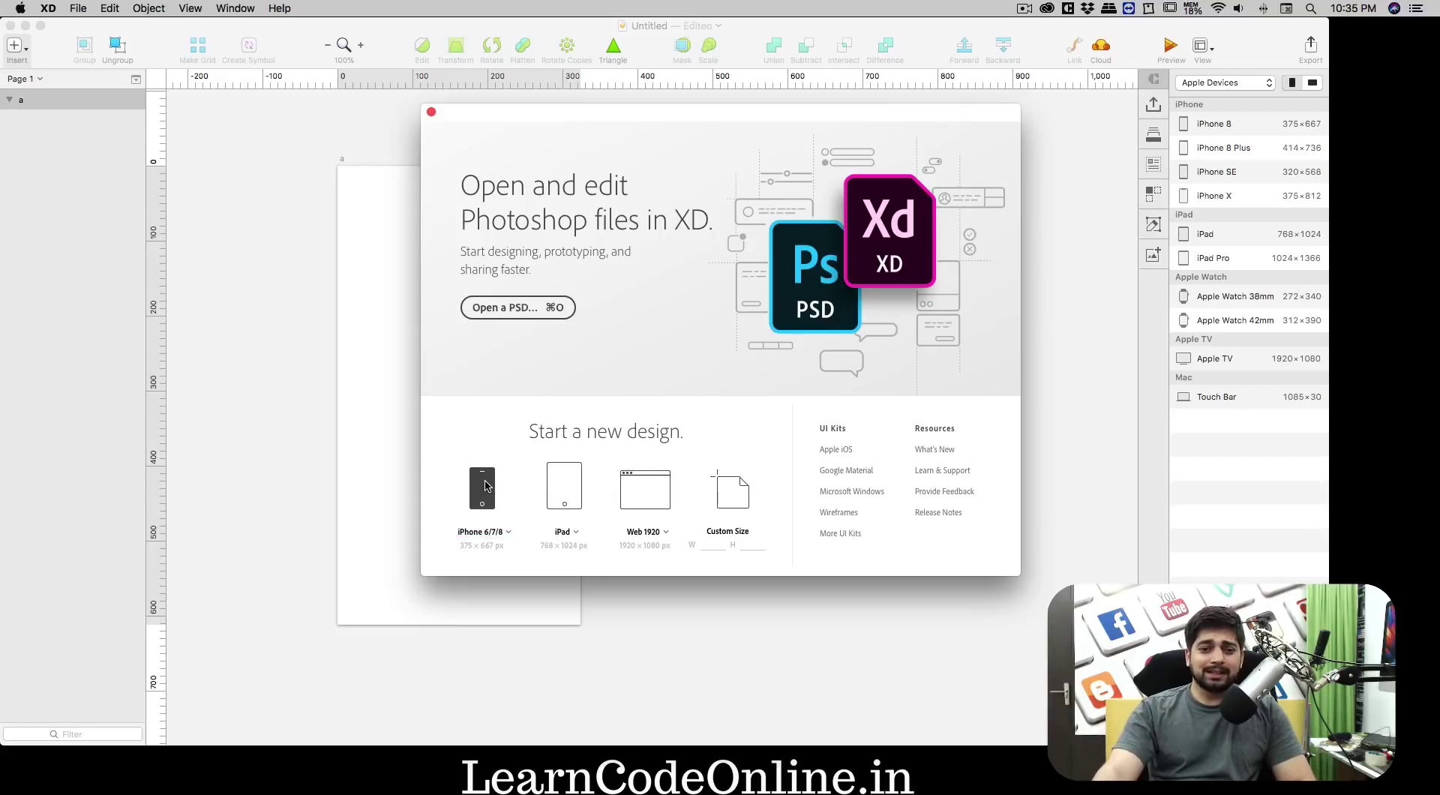
left_click_drag(668, 30, 609, 27)
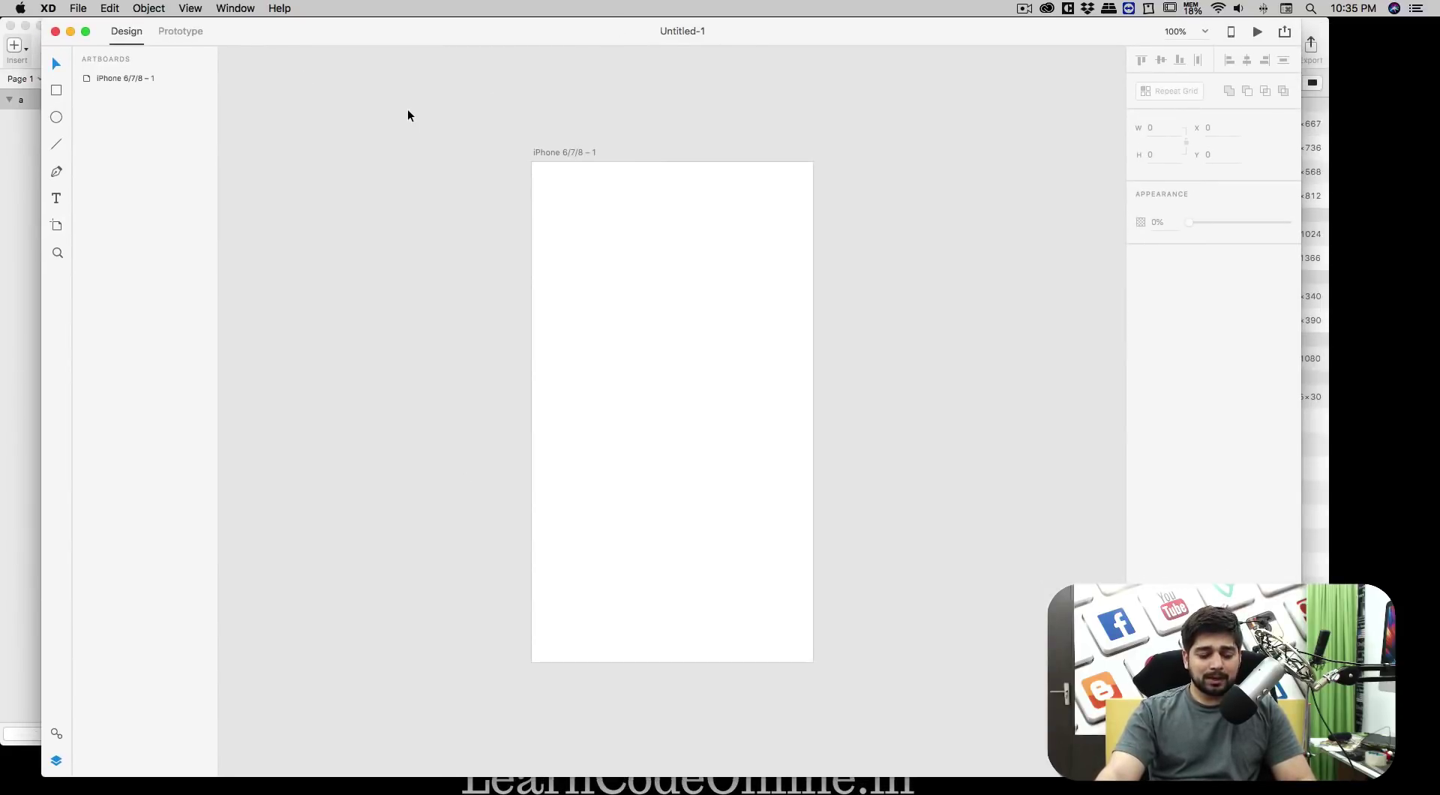
Draw a 223×204 rectangle near the top of the XD iPhone artboard
key("a")
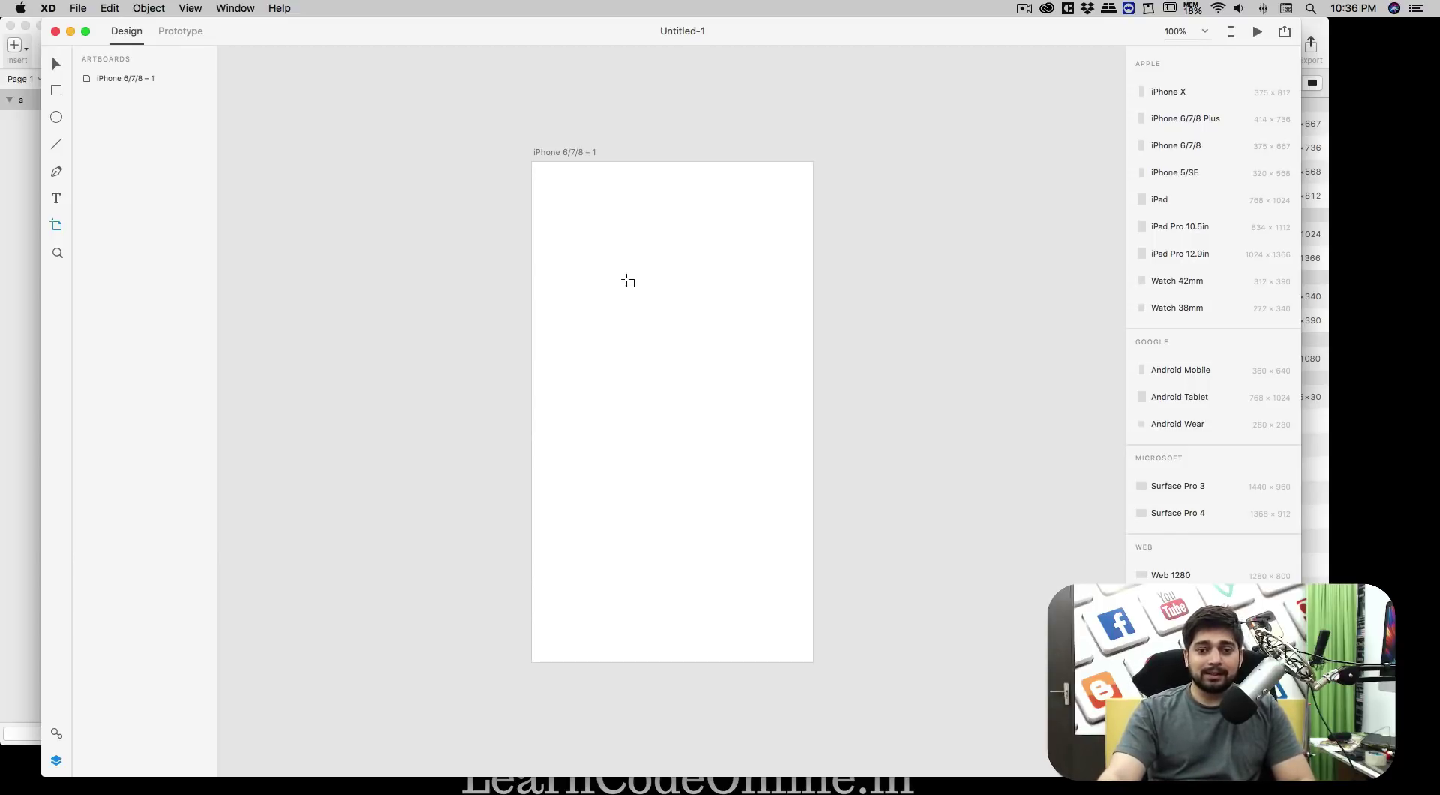
left_click(56, 64)
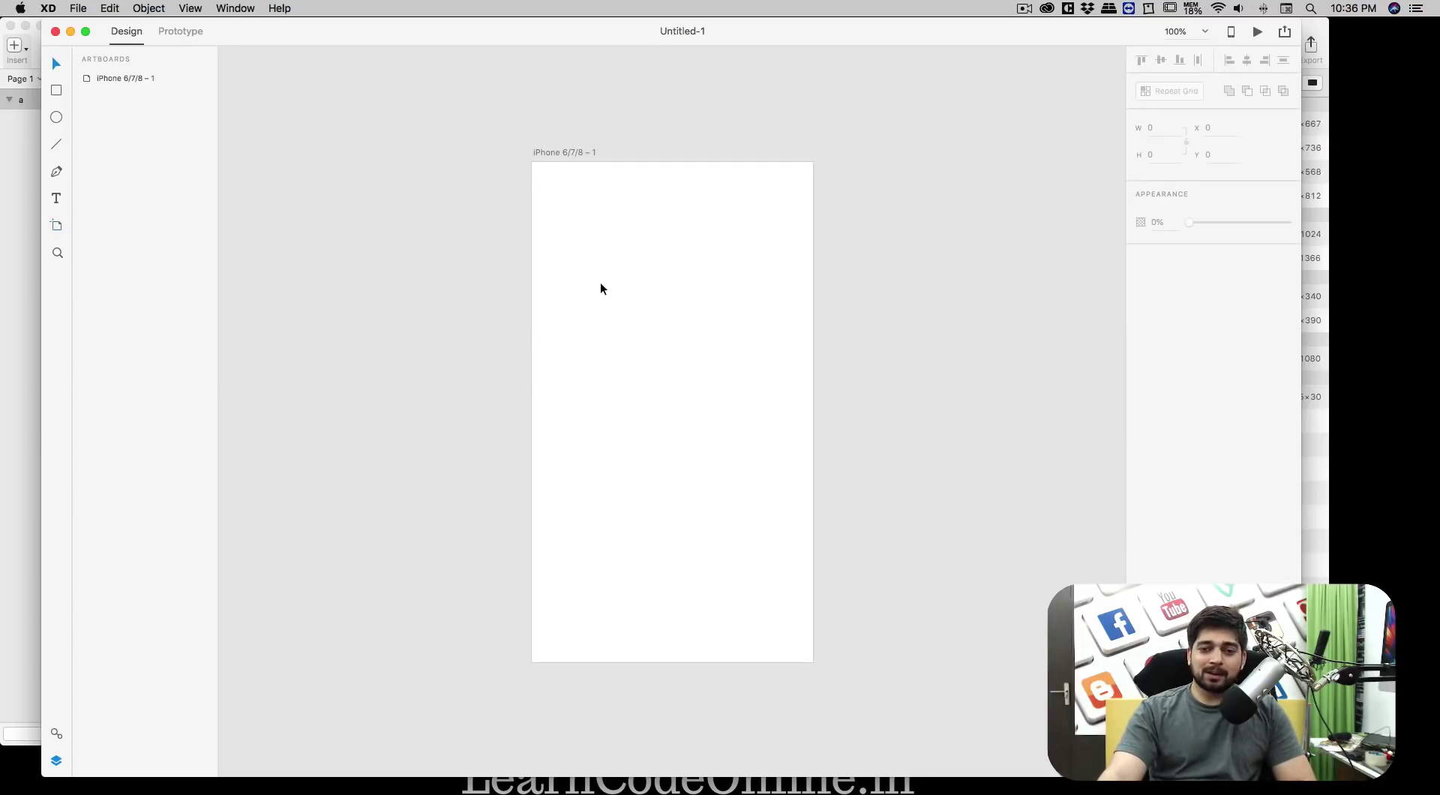
mouse_move(576, 202)
left_mouse_down()
mouse_move(668, 321)
mouse_move(742, 352)
left_mouse_up()
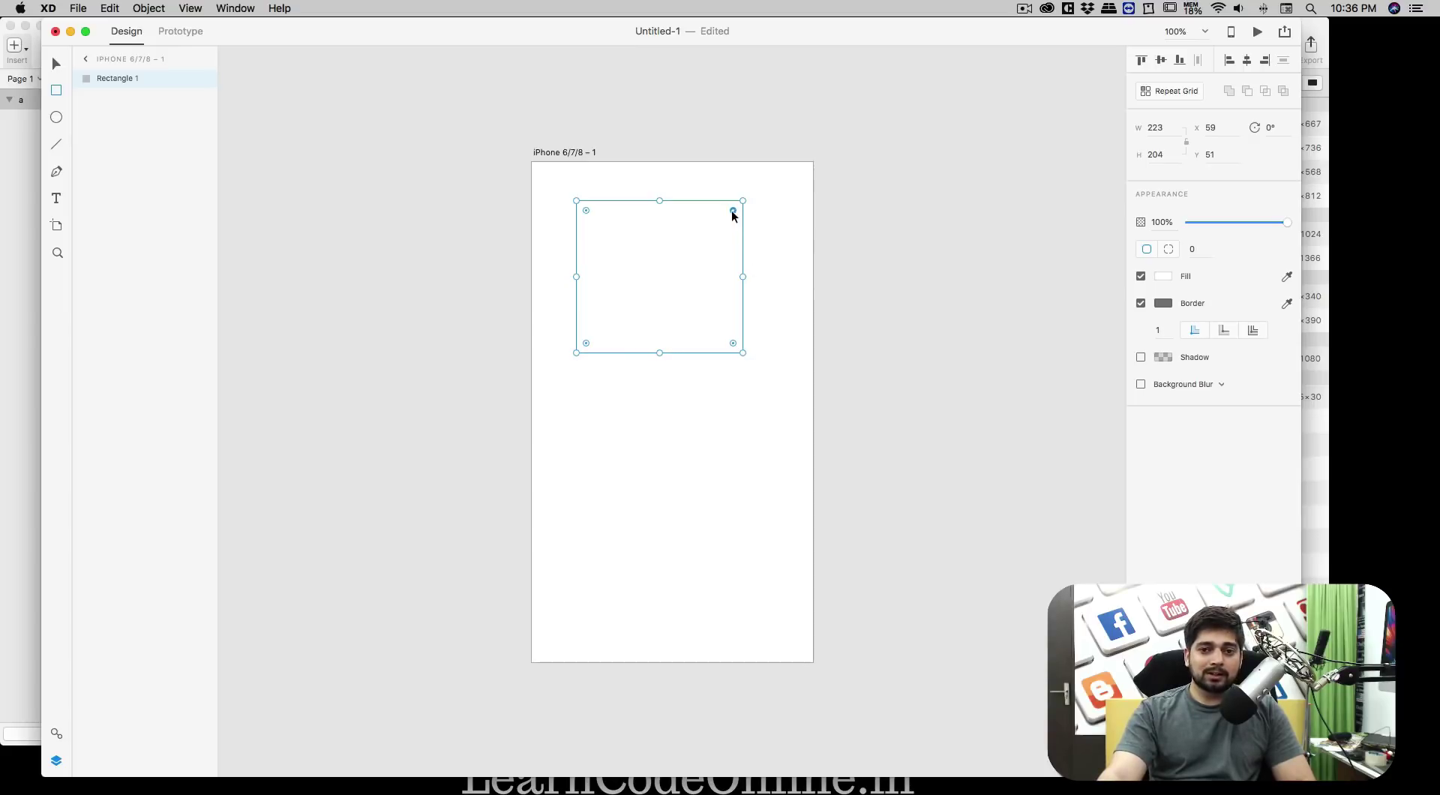
Round all four rectangle corners to 22, then return to Sketch
mouse_move(732, 213)
left_mouse_down()
mouse_move(703, 239)
mouse_move(736, 213)
left_mouse_up()
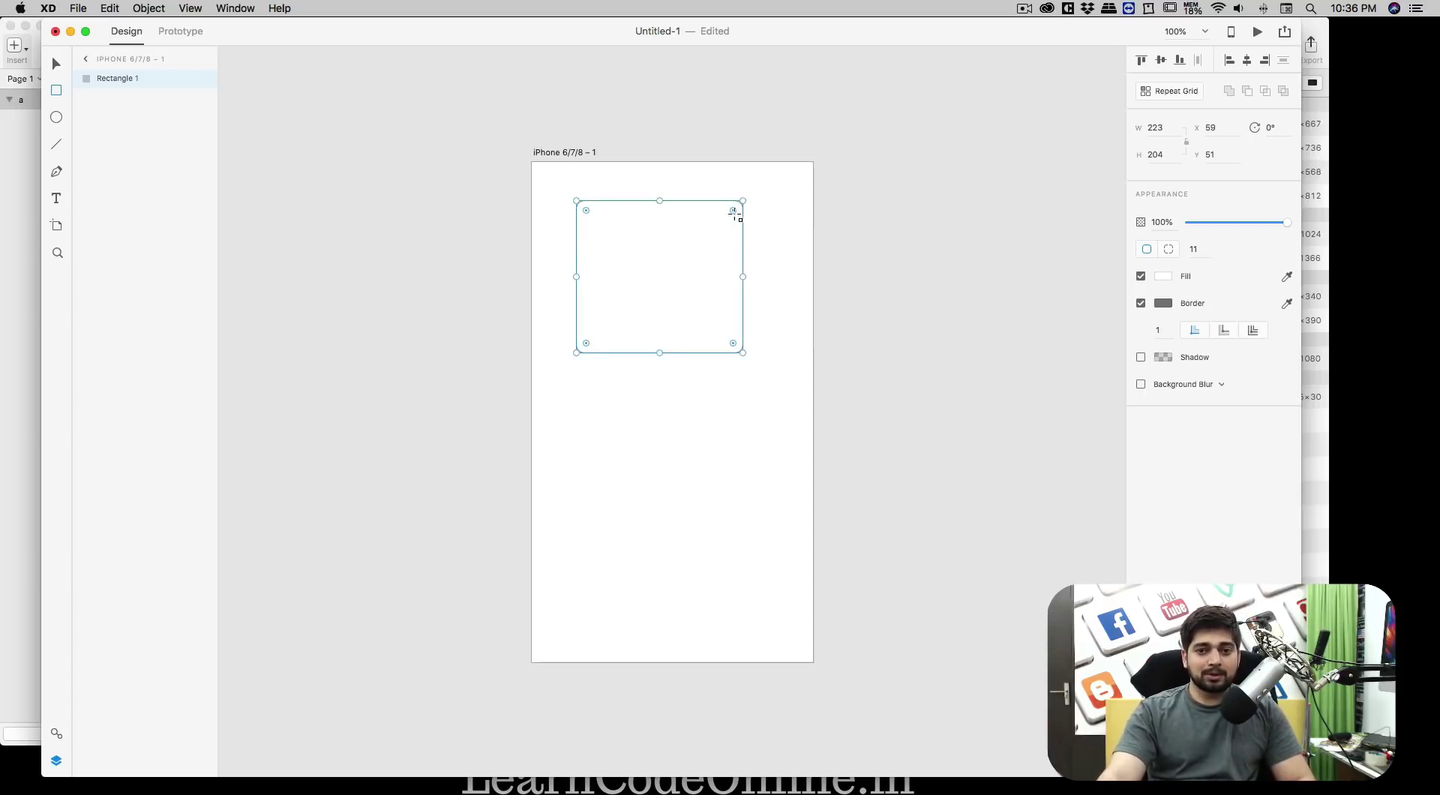
left_click_drag(734, 211, 655, 278)
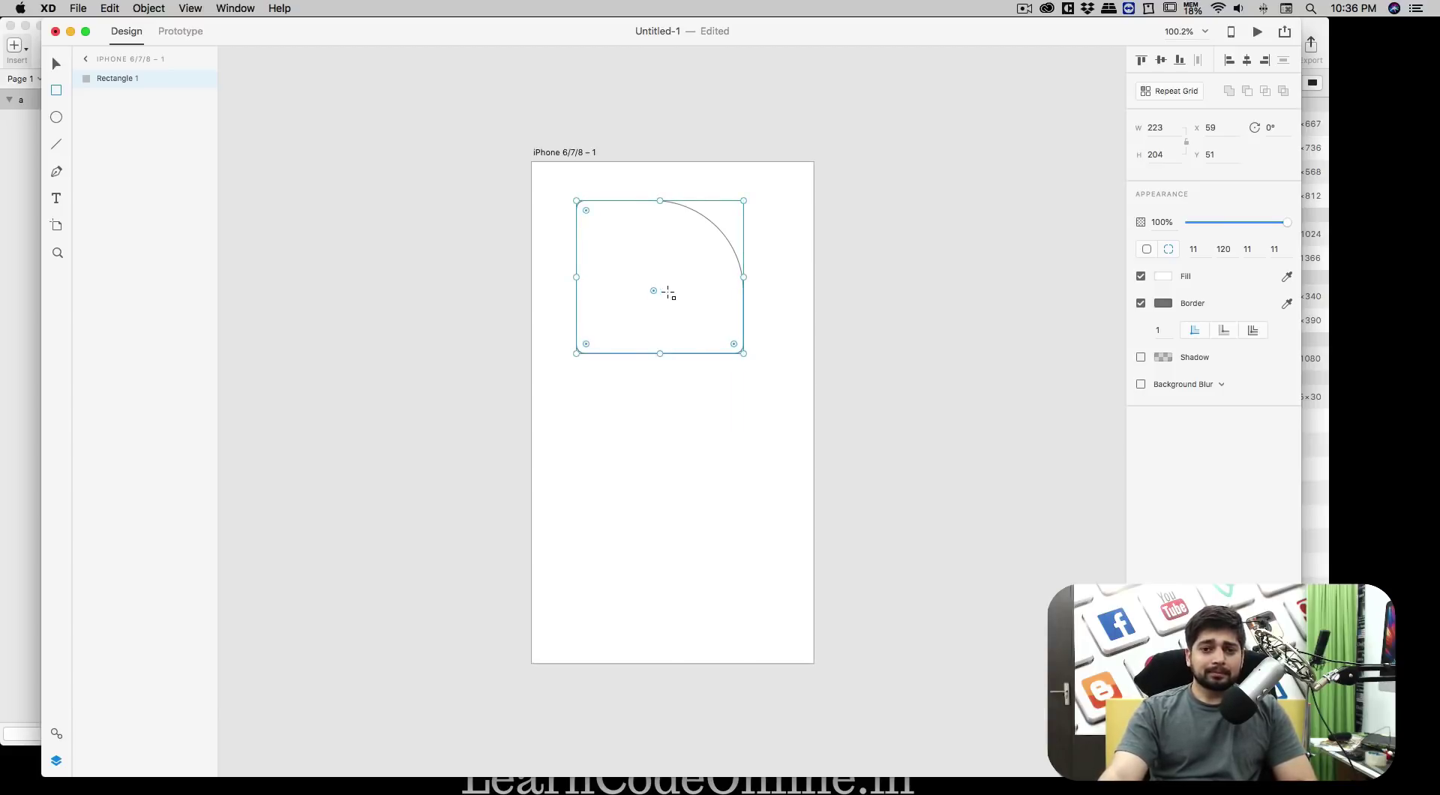
left_click_drag(654, 292, 731, 218)
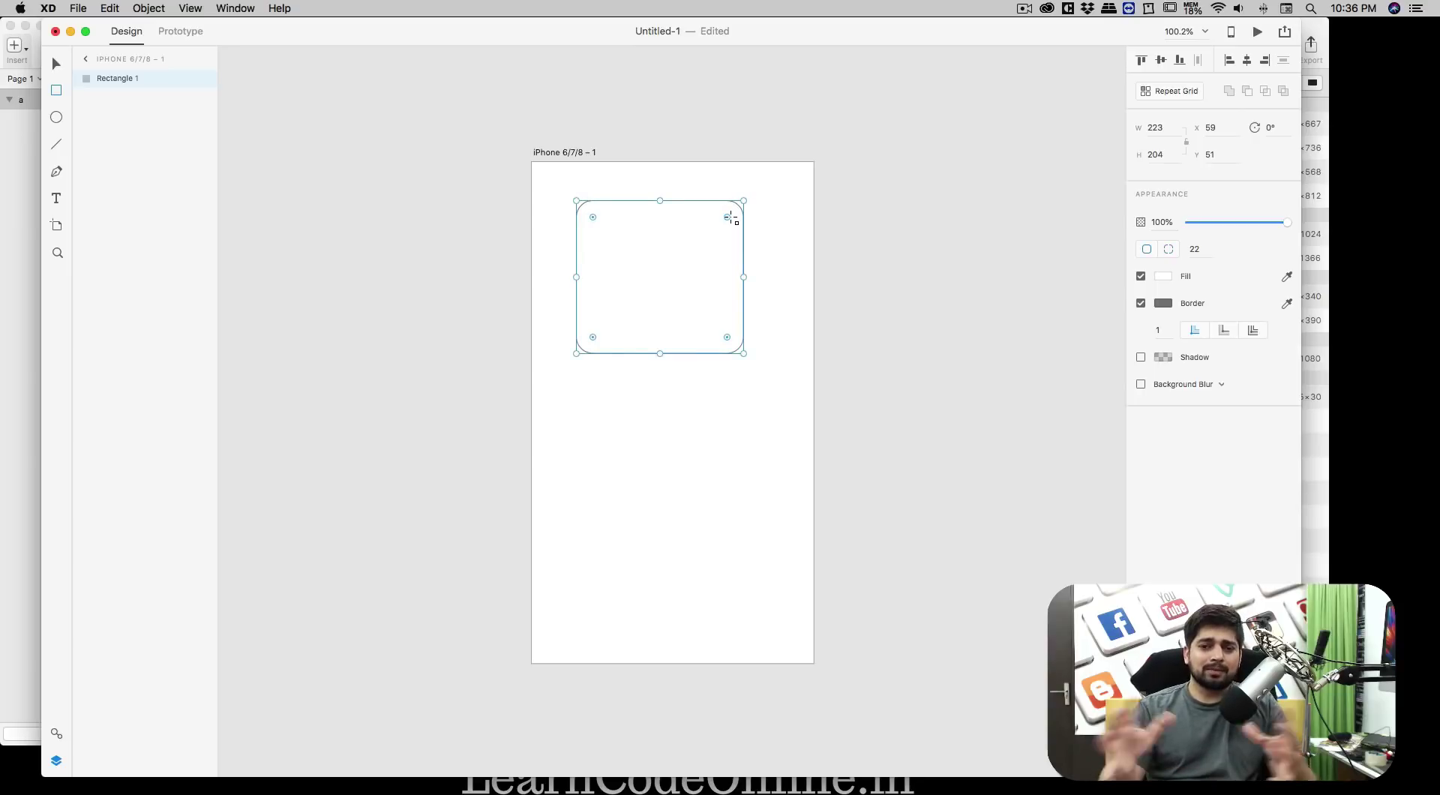
left_click(8, 186)
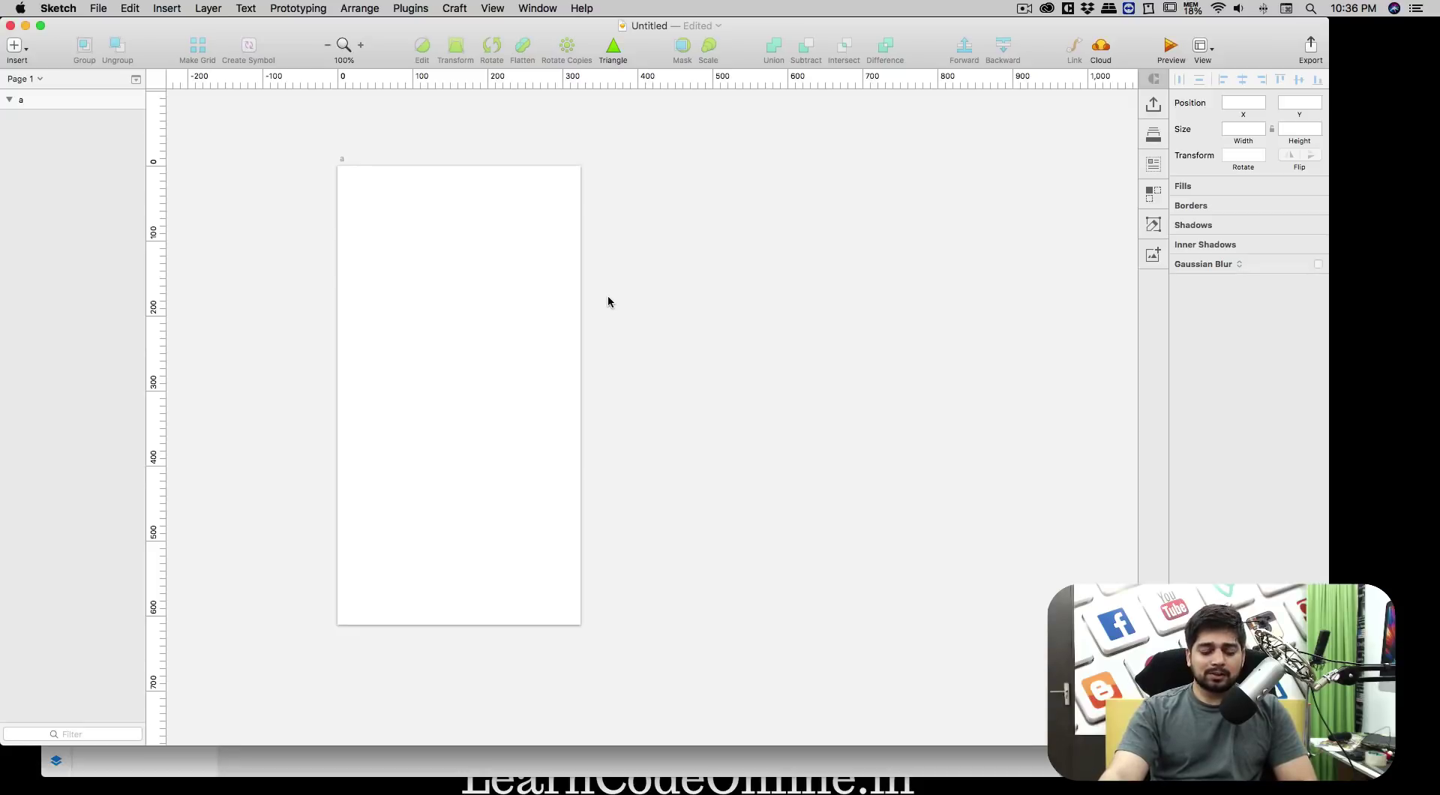
Draw a rectangle near the top of the Sketch artboard with corner radius 3
key("r")
left_click_drag(367, 207, 500, 327)
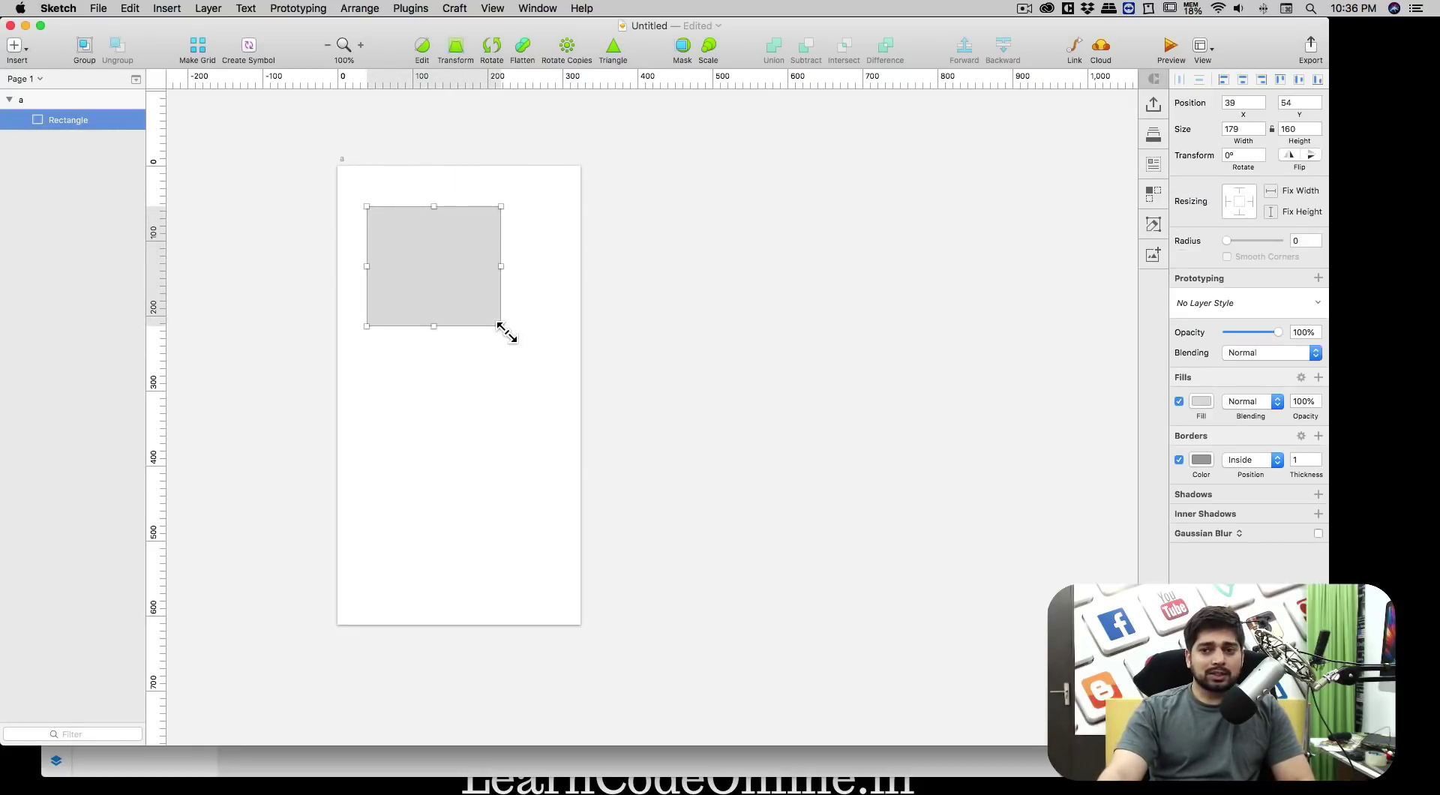
mouse_move(1228, 242)
left_mouse_down()
mouse_move(1263, 242)
mouse_move(1235, 245)
left_mouse_up()
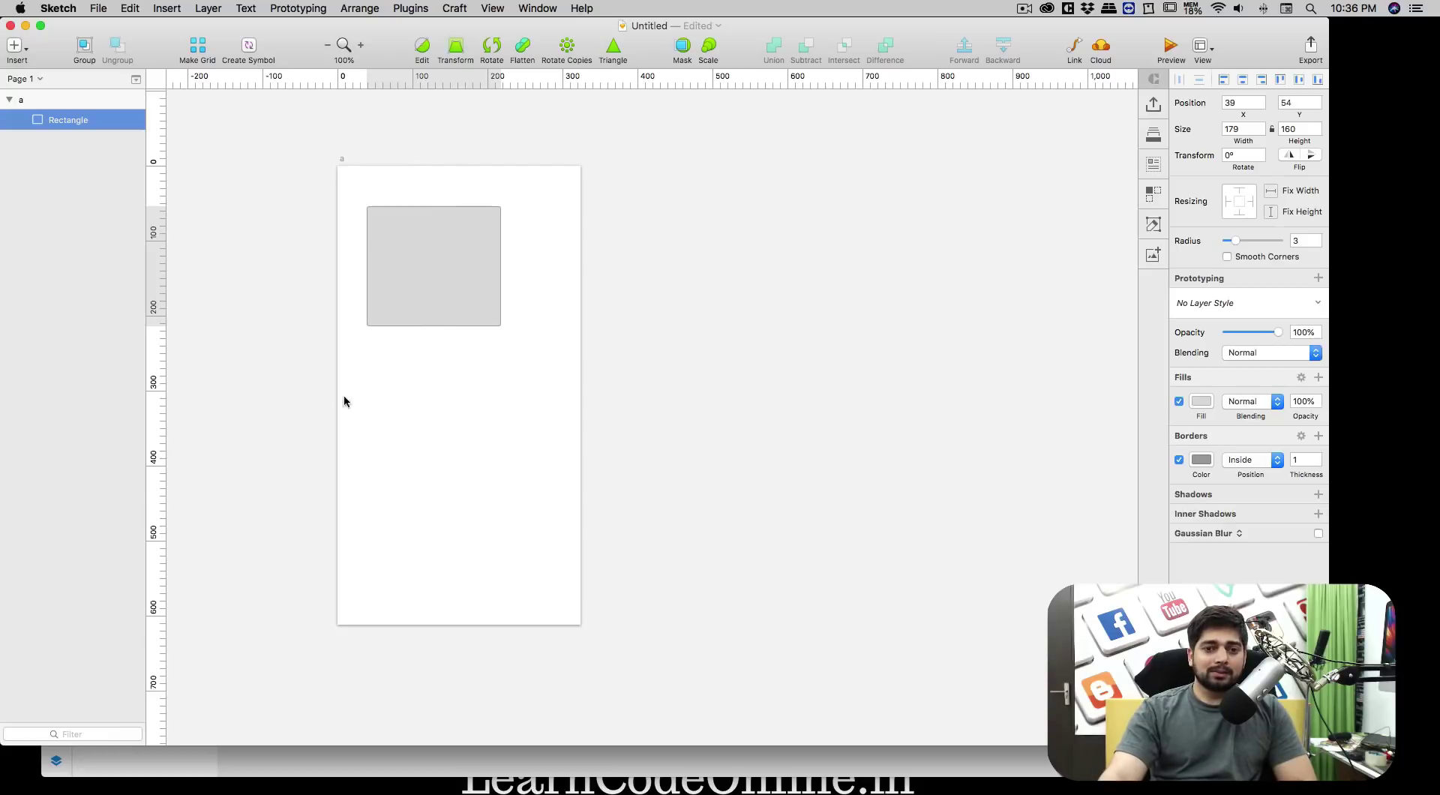
left_click(424, 409)
Draw a second rectangle below the first and set its corner radius to 9
key("r")
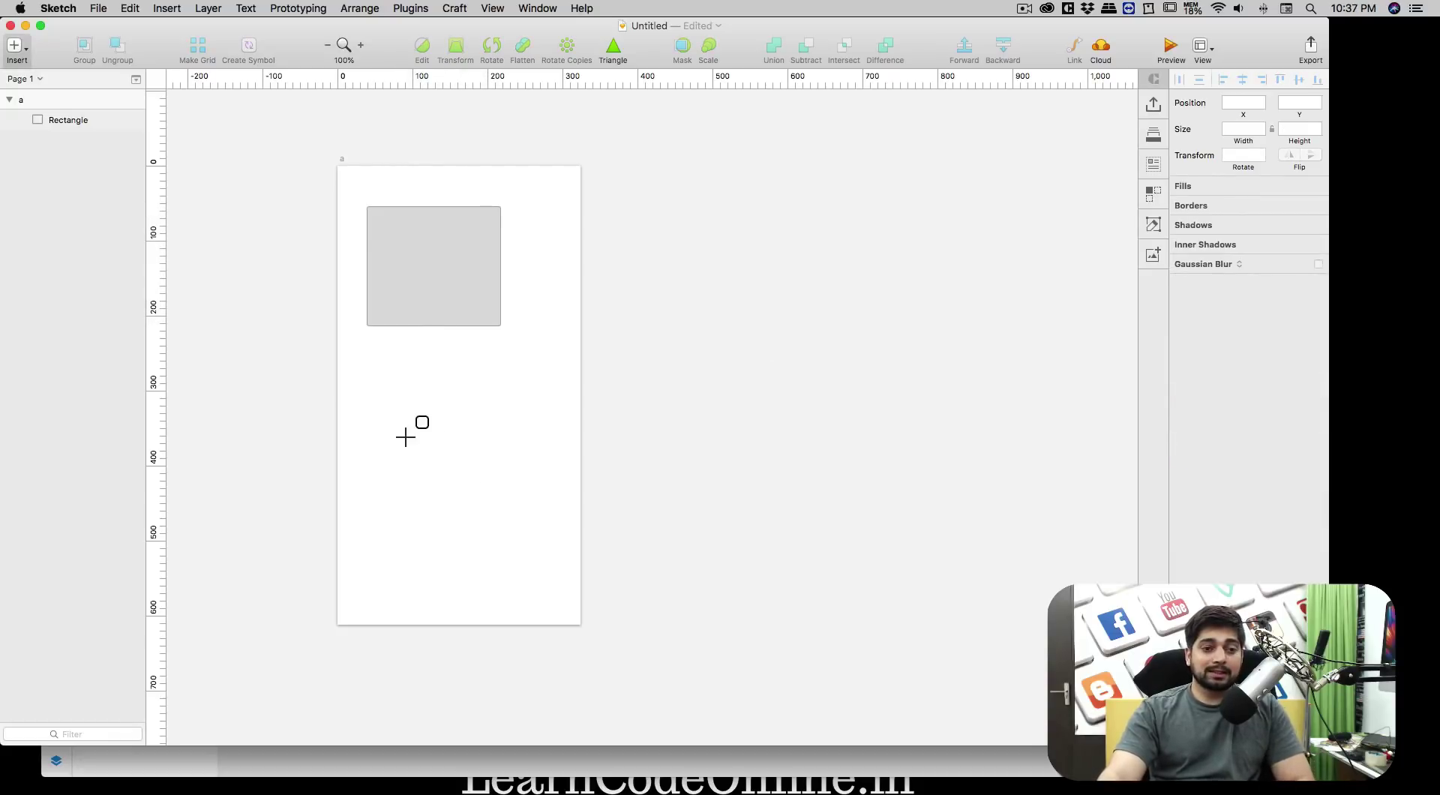
mouse_move(363, 369)
left_mouse_down()
mouse_move(443, 460)
mouse_move(495, 486)
left_mouse_up()
left_click(668, 477)
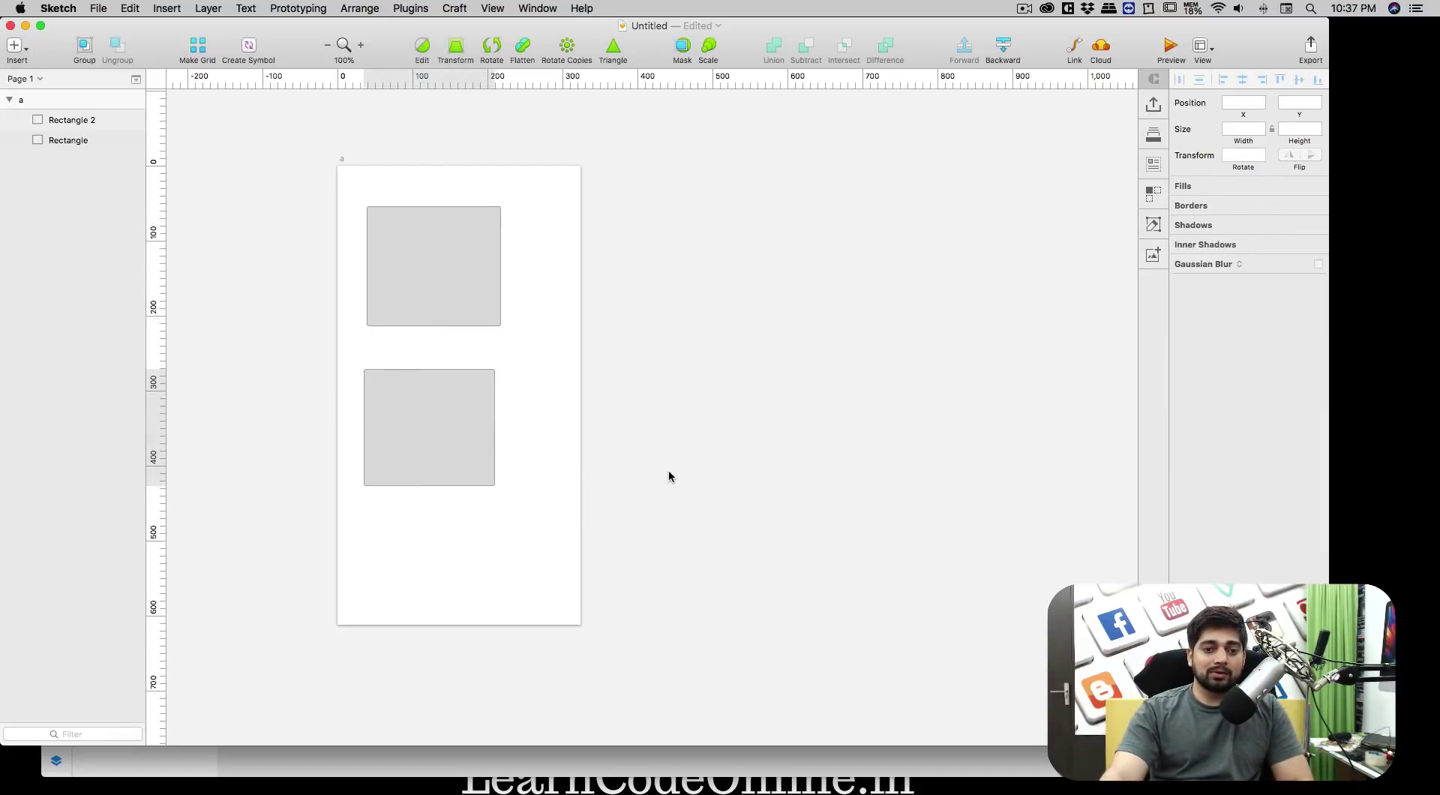
left_click(421, 437)
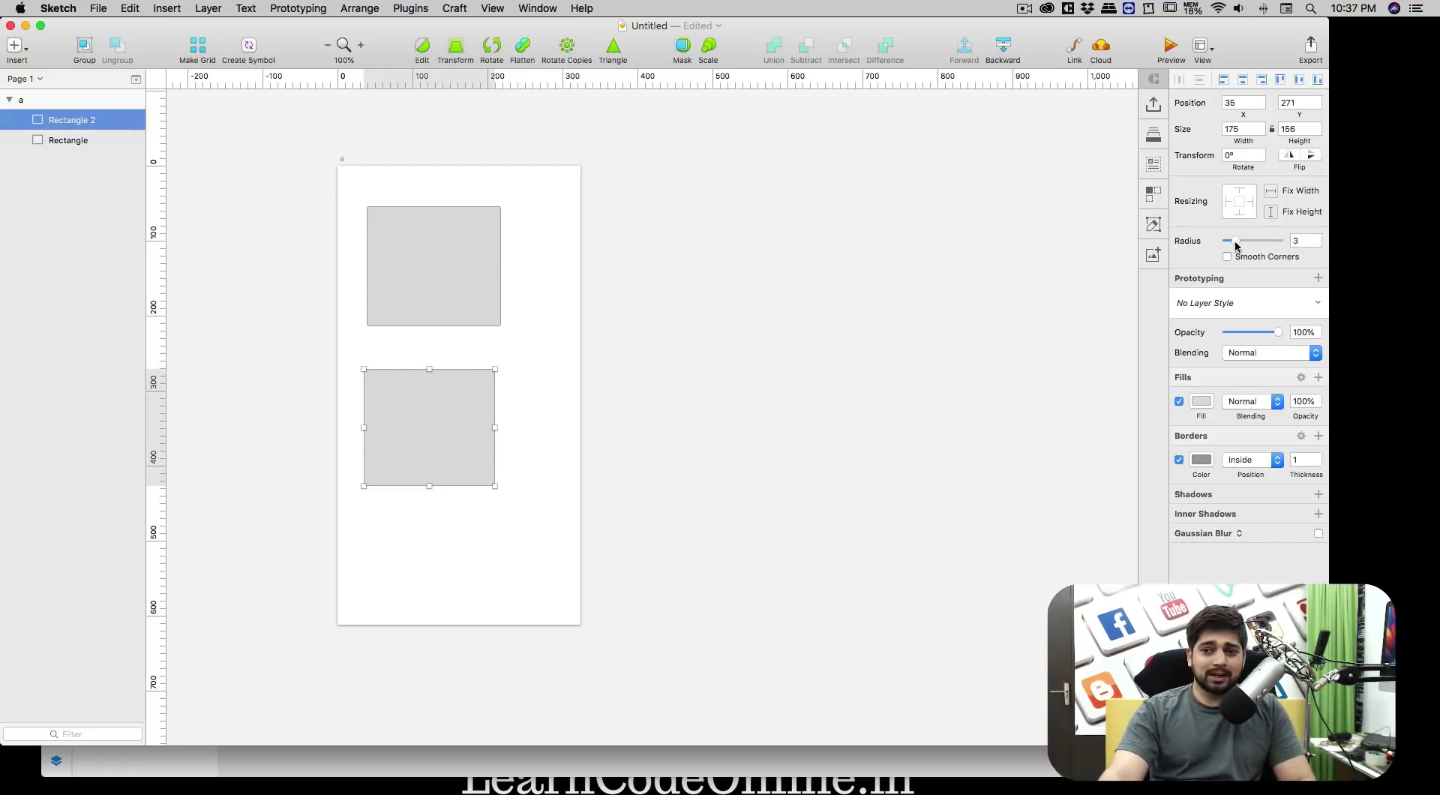
left_click_drag(1236, 244, 1244, 244)
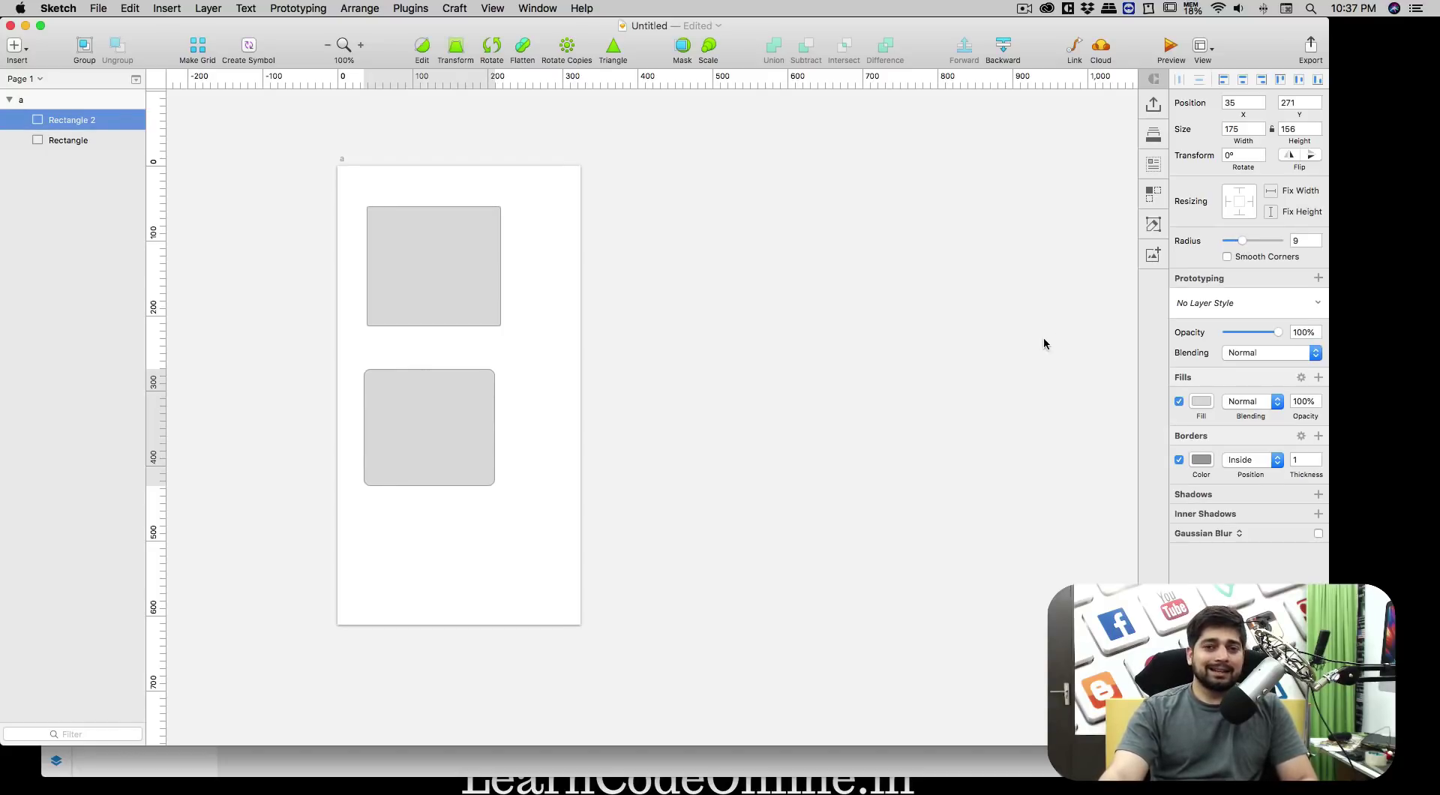
left_click(549, 412)
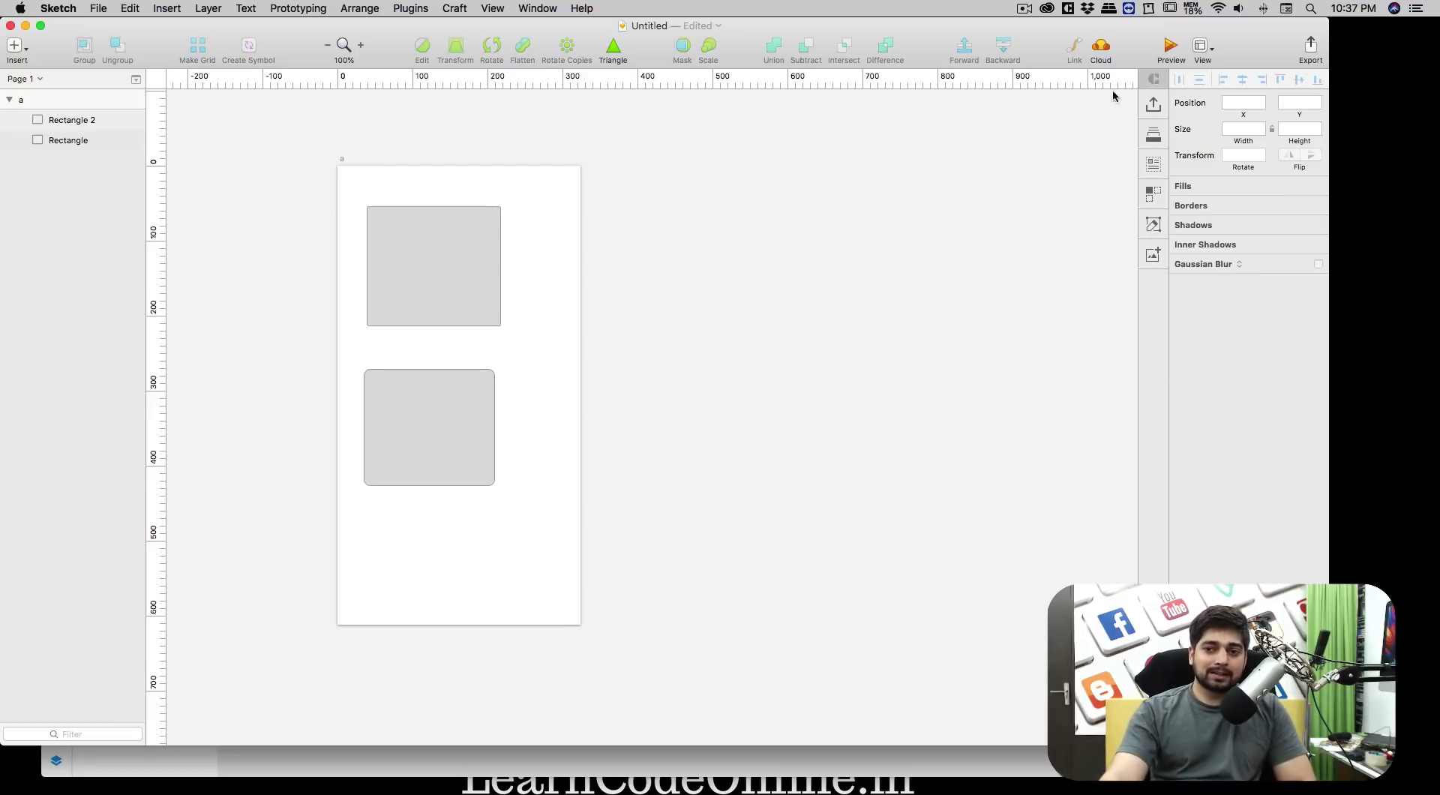
left_click(1067, 9)
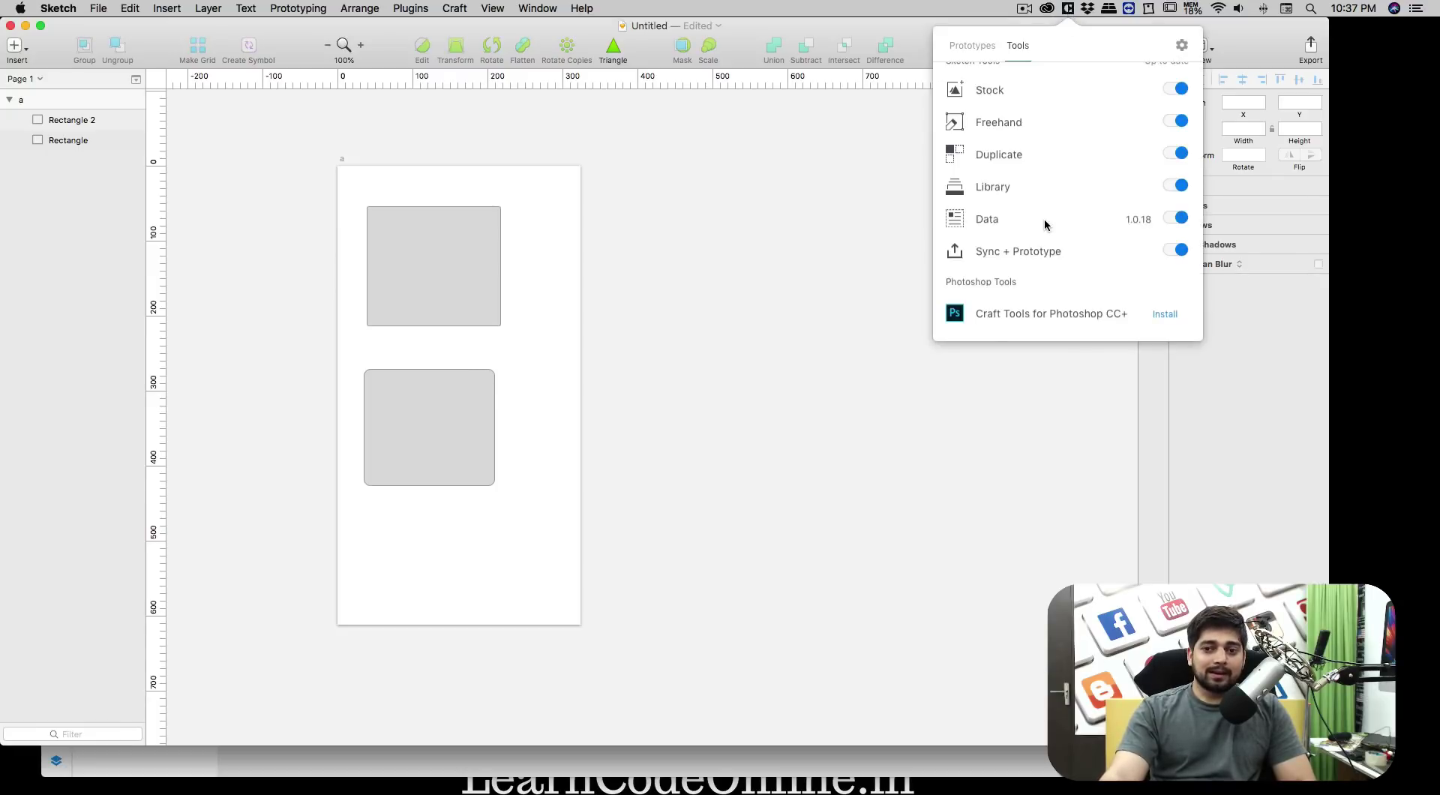
scroll(1044, 223, "up", 5)
scroll(1044, 218, "down", 5)
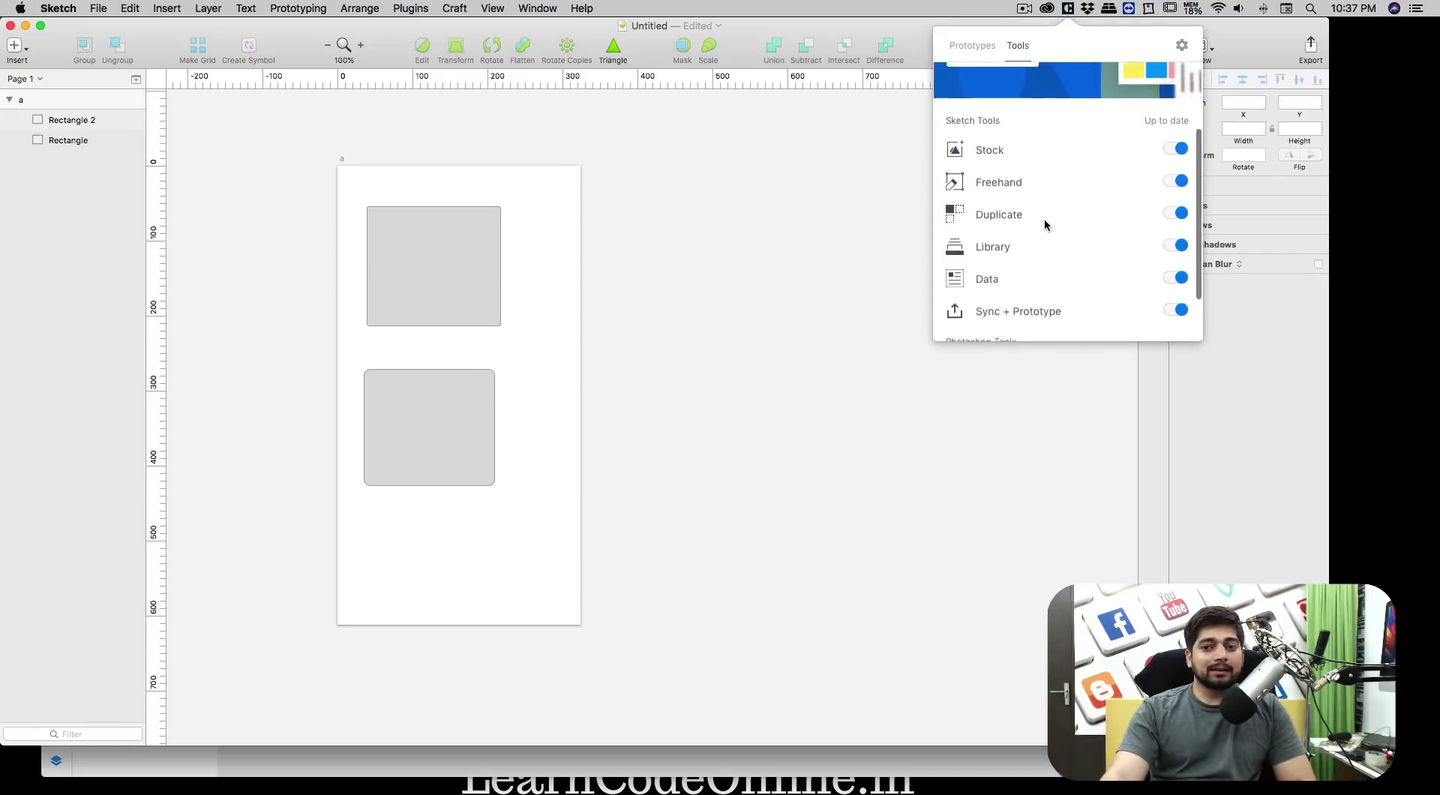
left_click(835, 213)
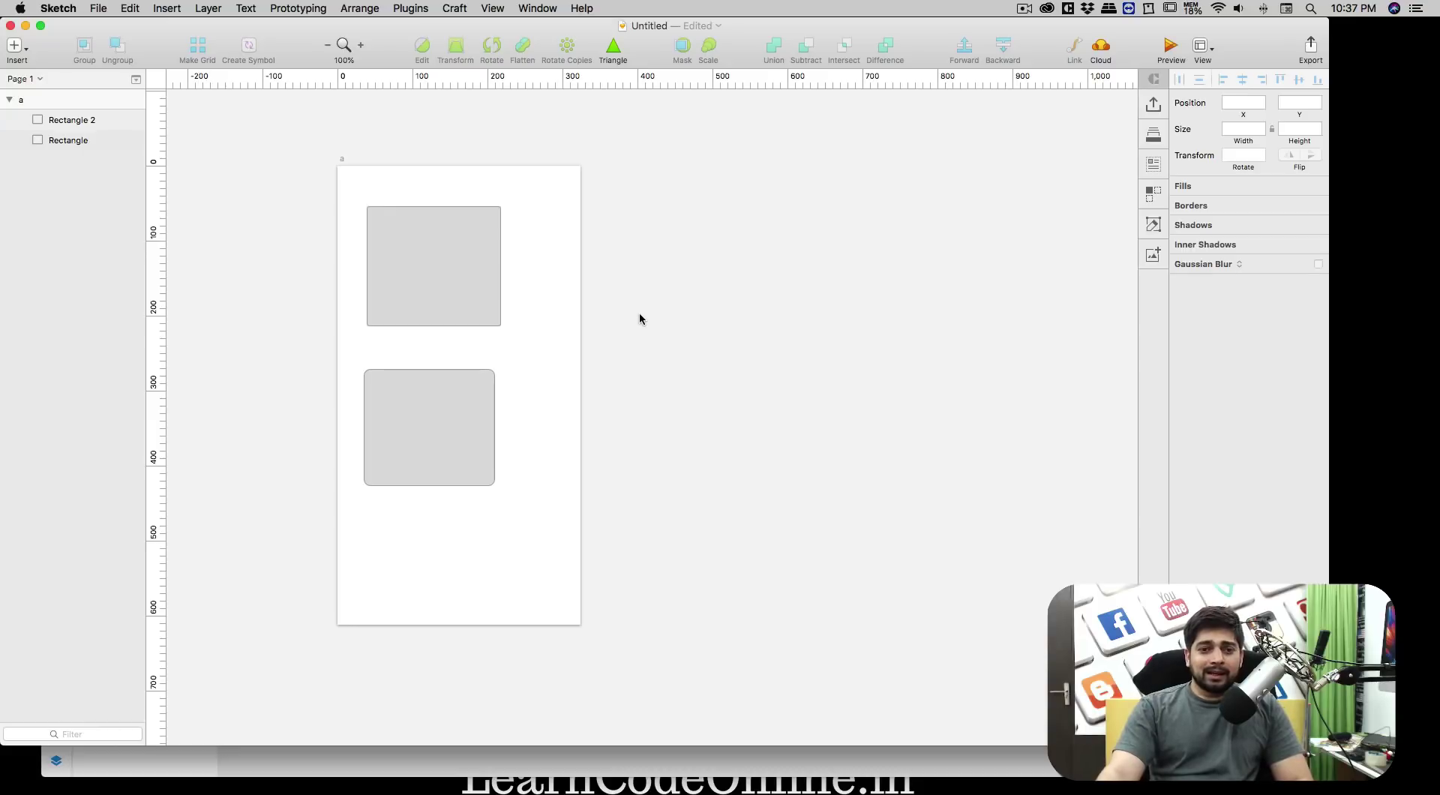
Create a large 819×643 artboard to the right of the iPhone artboard
scroll(665, 326, "right", 10)
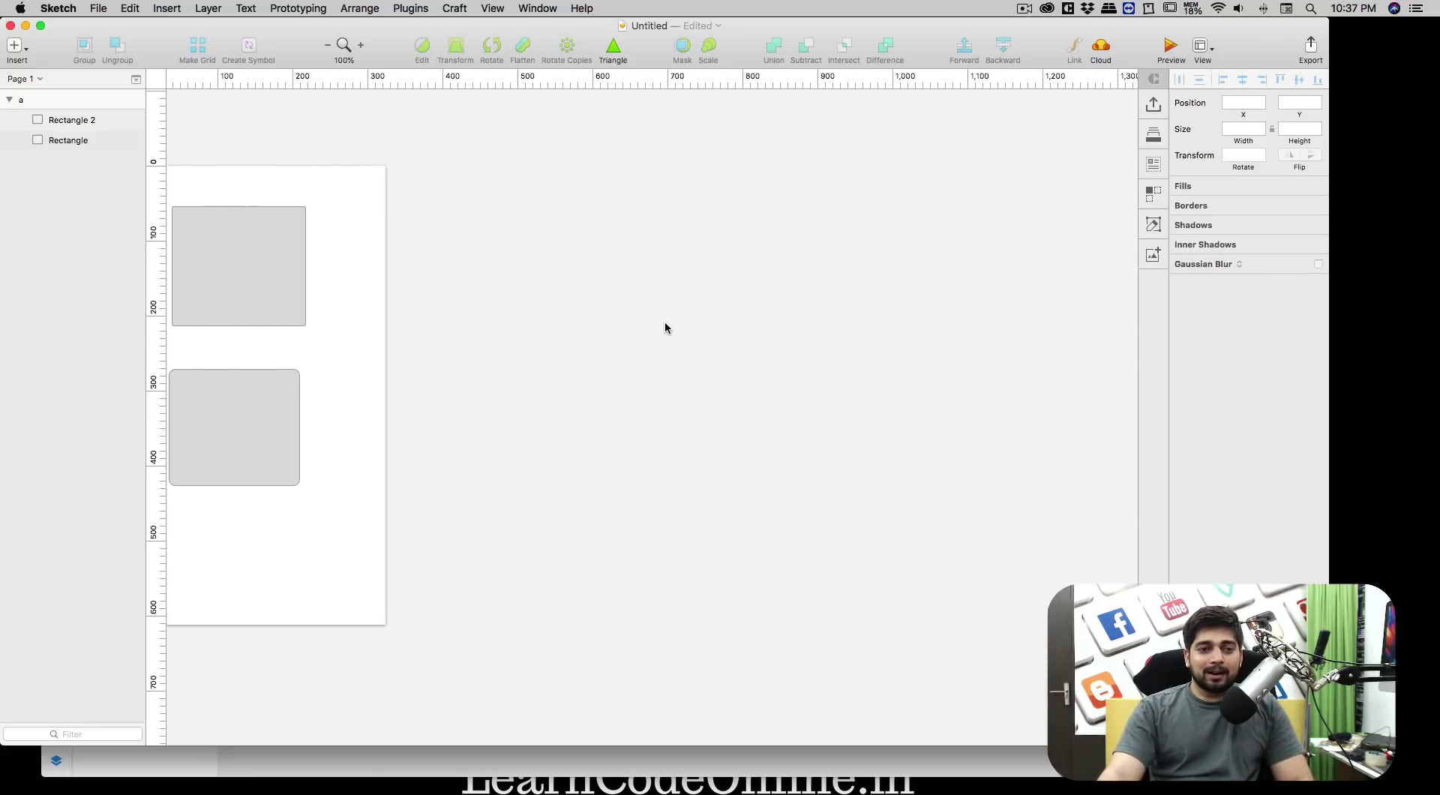
scroll(666, 328, "right", 3)
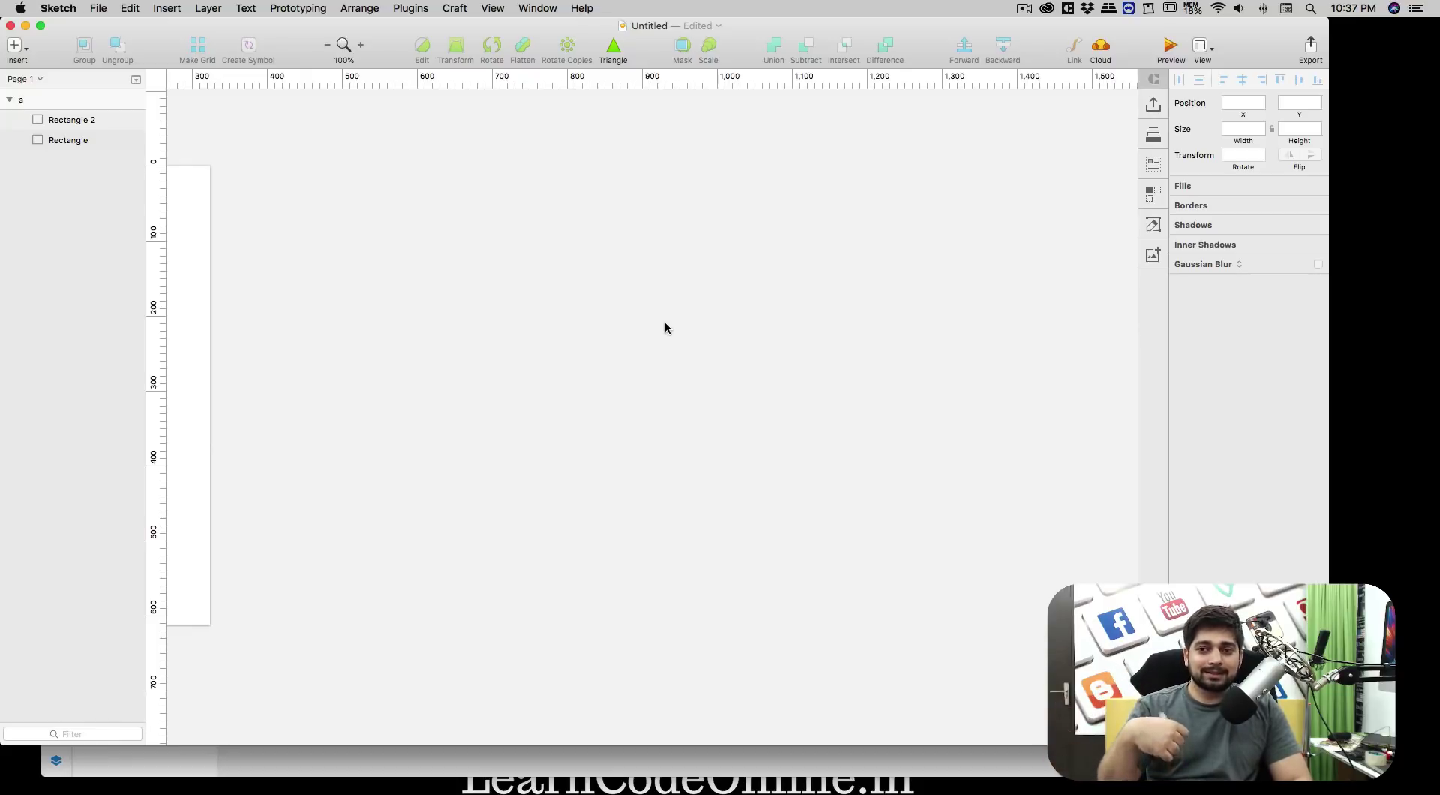
key("a")
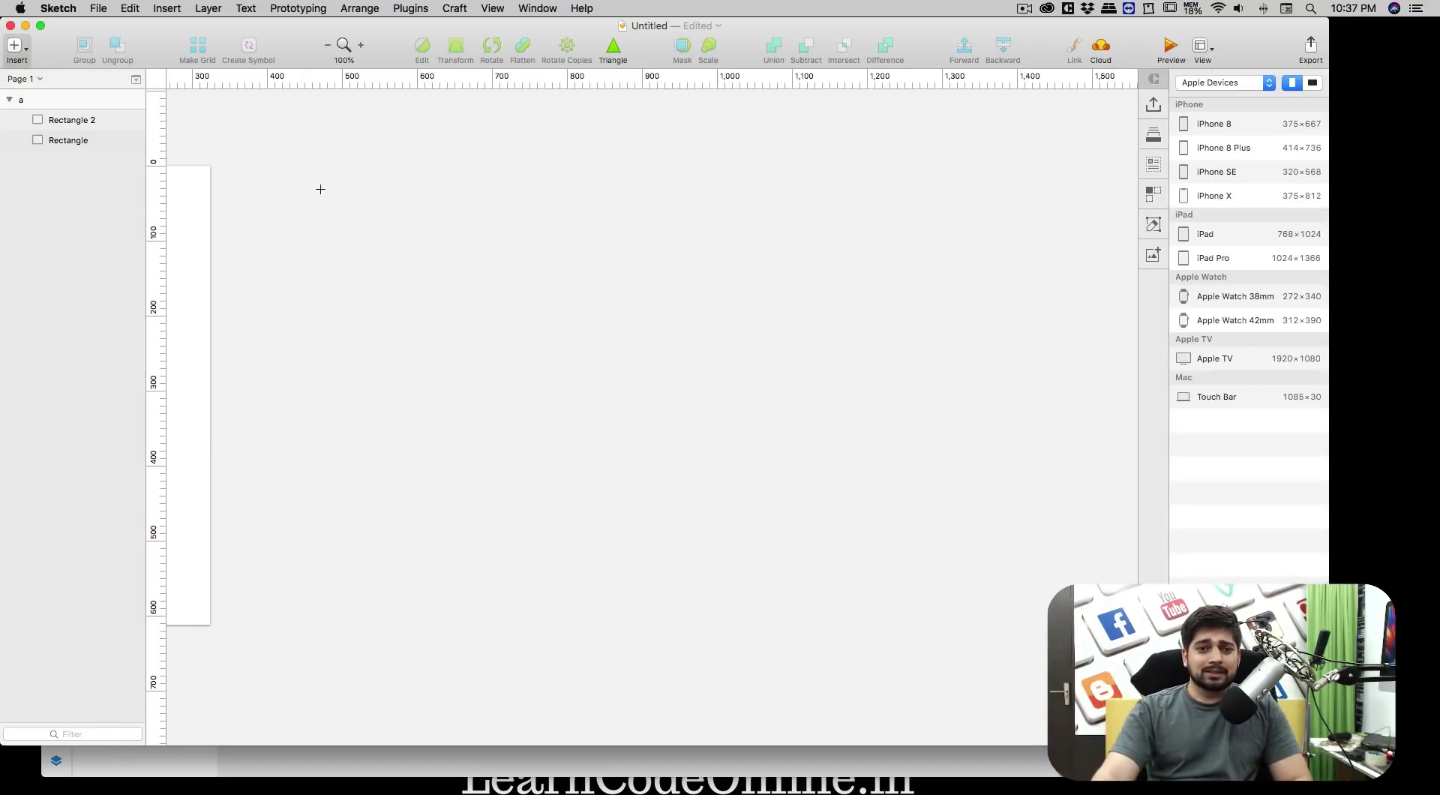
left_click_drag(322, 151, 936, 633)
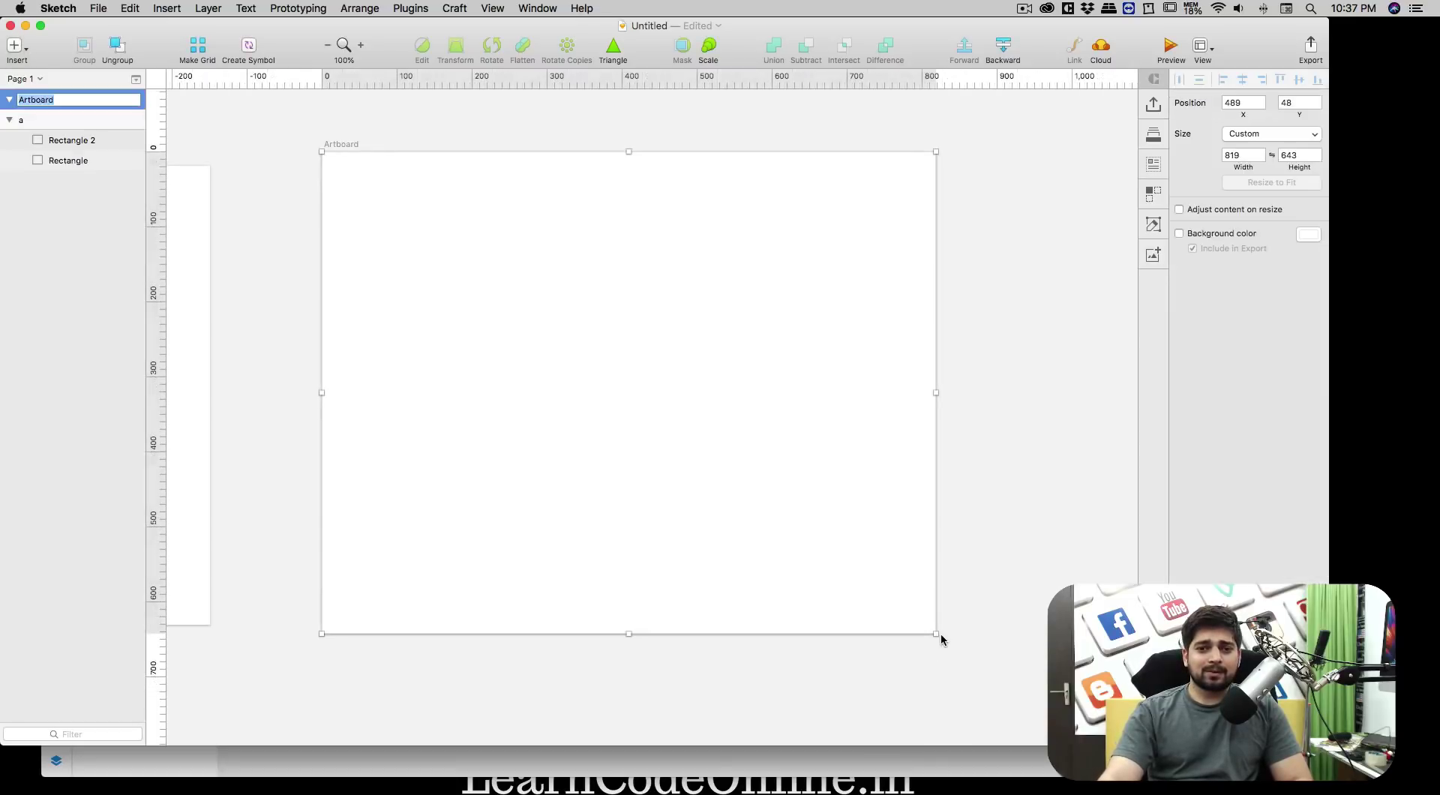
left_click(994, 468)
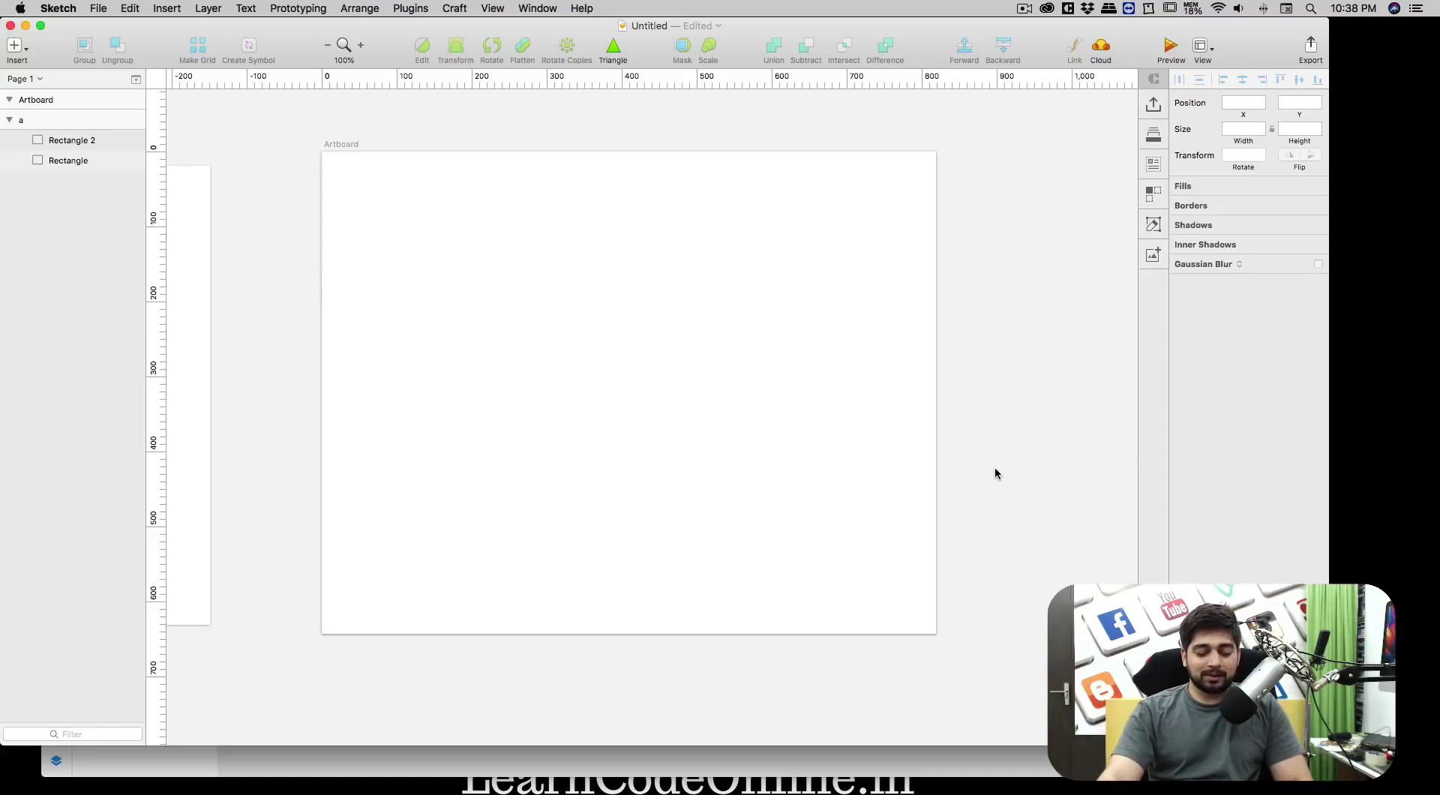
Draw a tall rectangle, Rectangle 3, on the new artboard
key("r")
left_click_drag(570, 221, 616, 343)
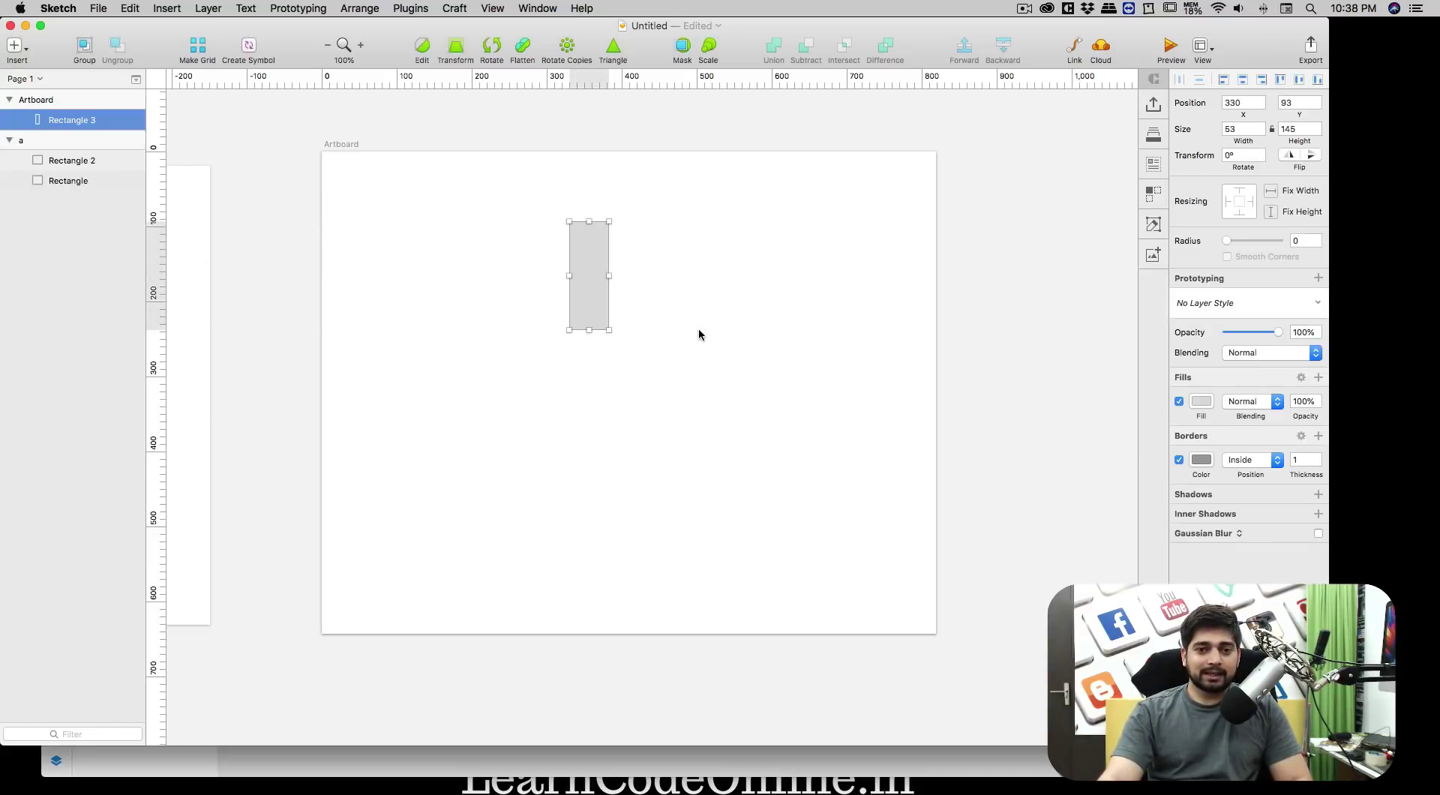
left_click(679, 316)
Move the rectangle's right corner points to make a 102.74×145 trapezoid, narrow at top
double_click(587, 280)
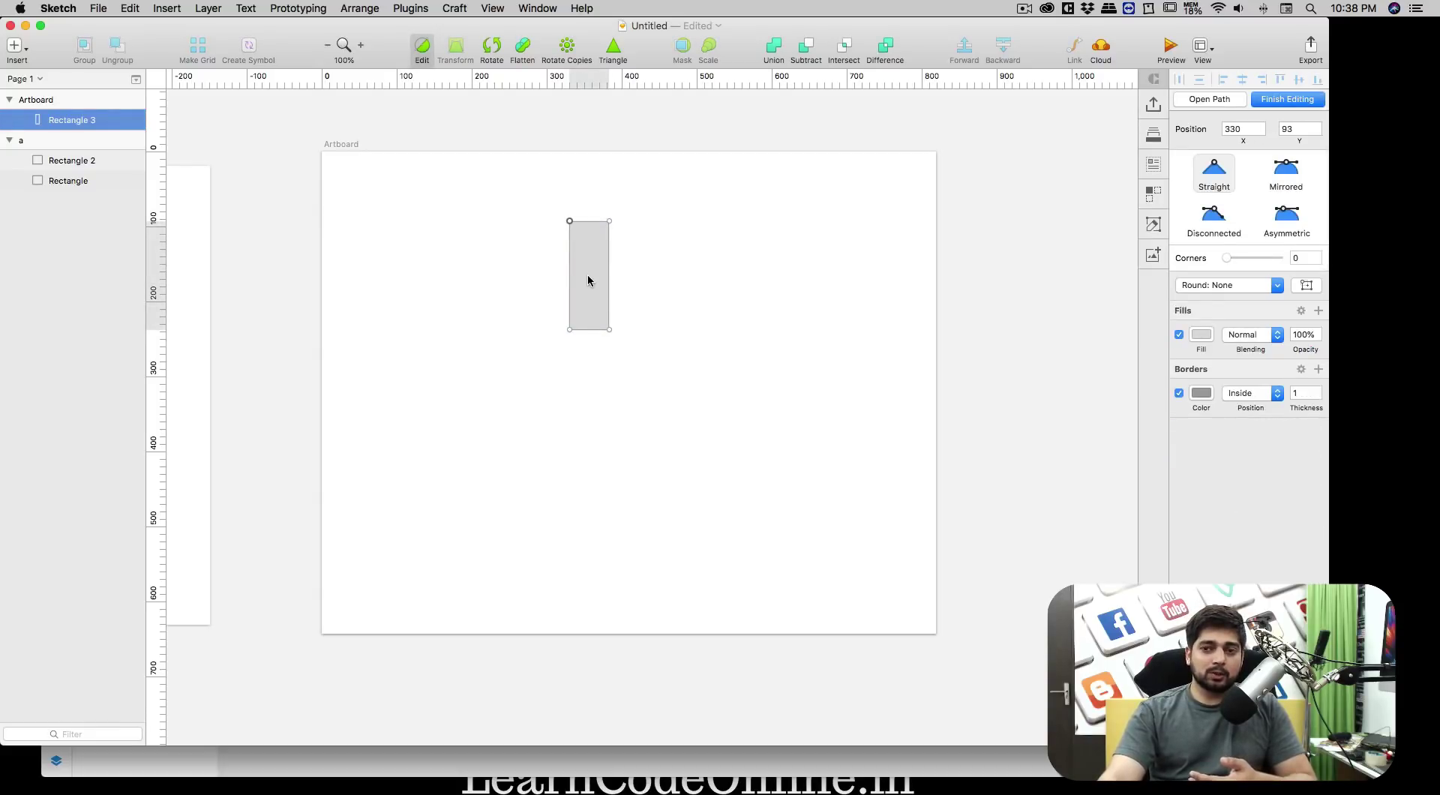
left_click_drag(608, 330, 553, 330)
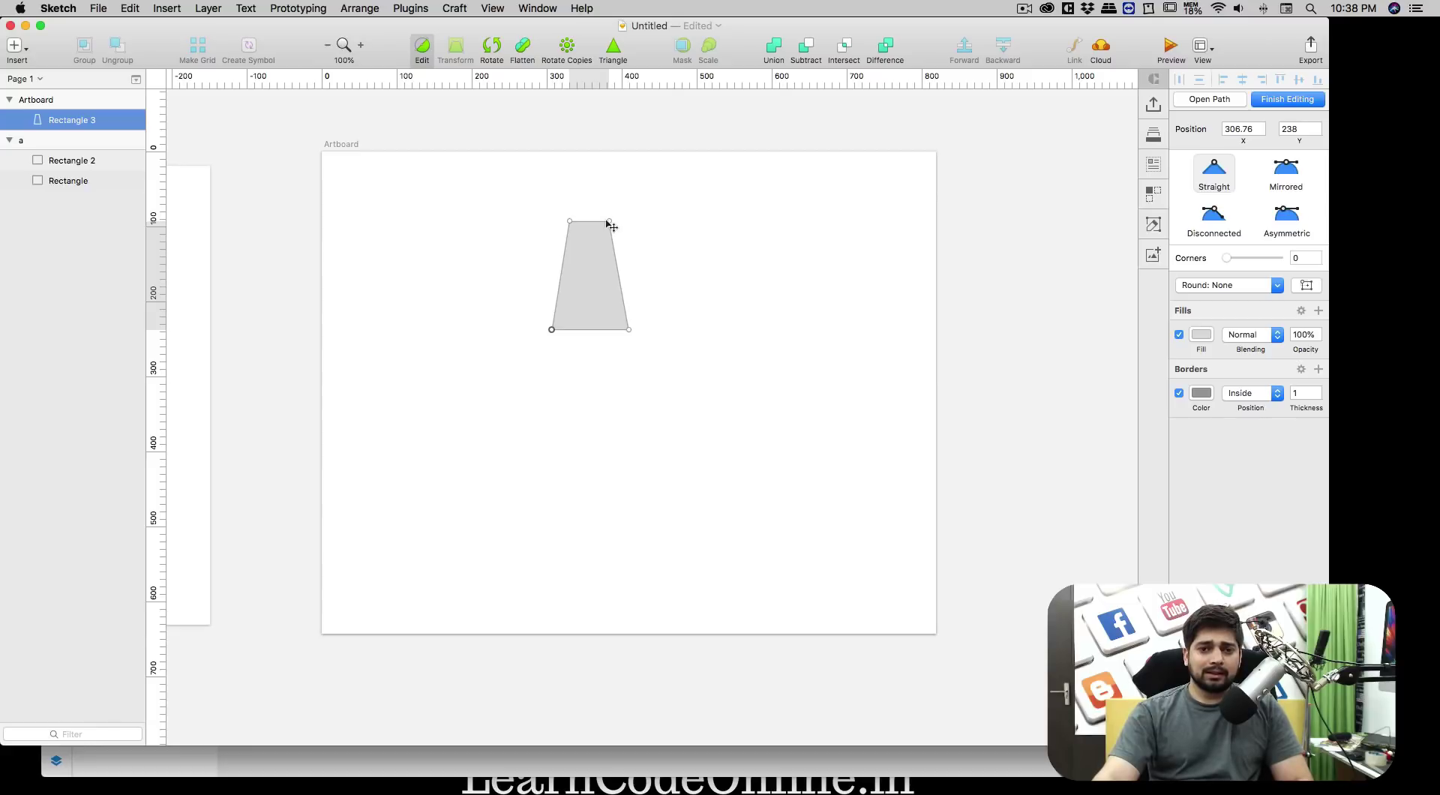
left_click_drag(608, 222, 604, 221)
left_click(571, 221)
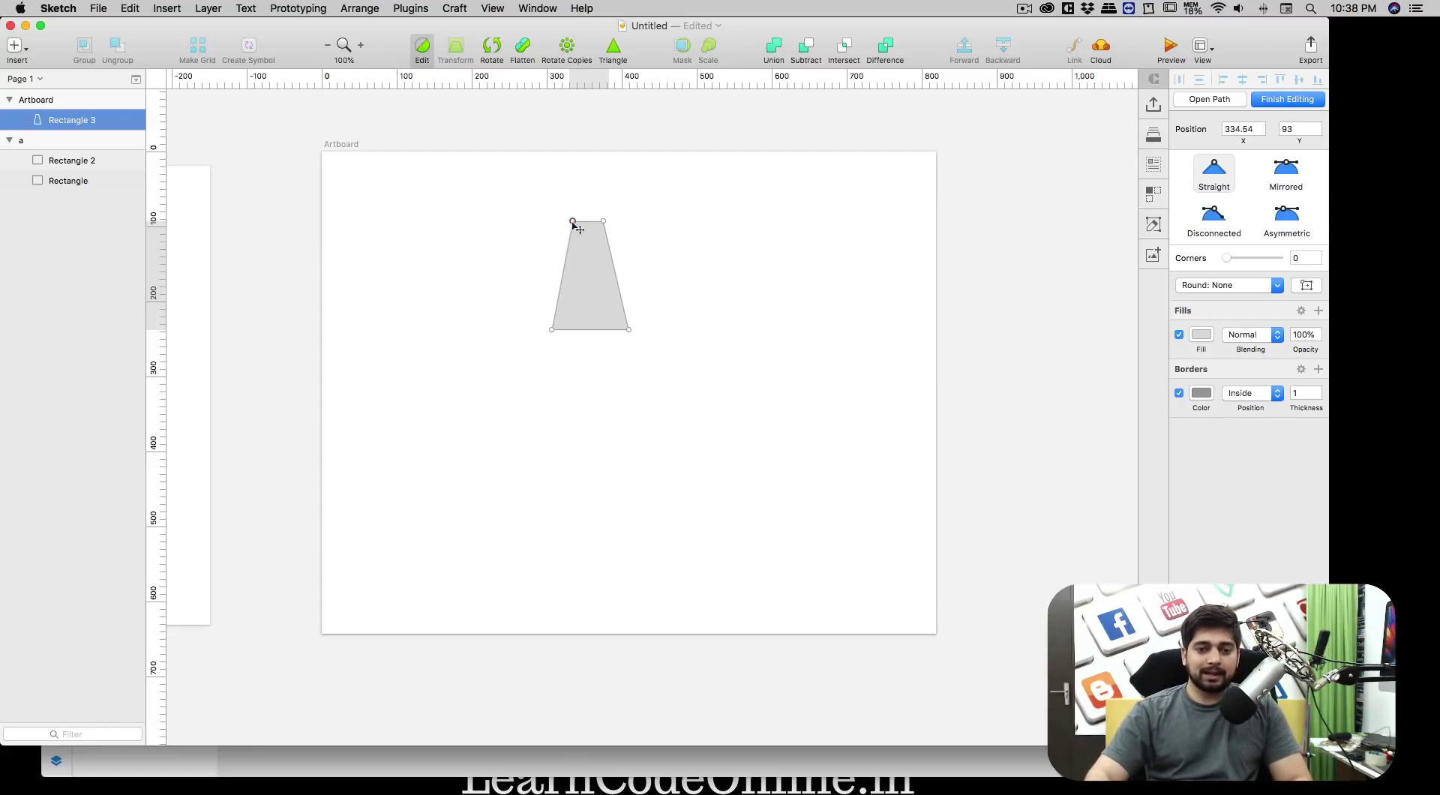
key("Escape")
left_click(778, 281)
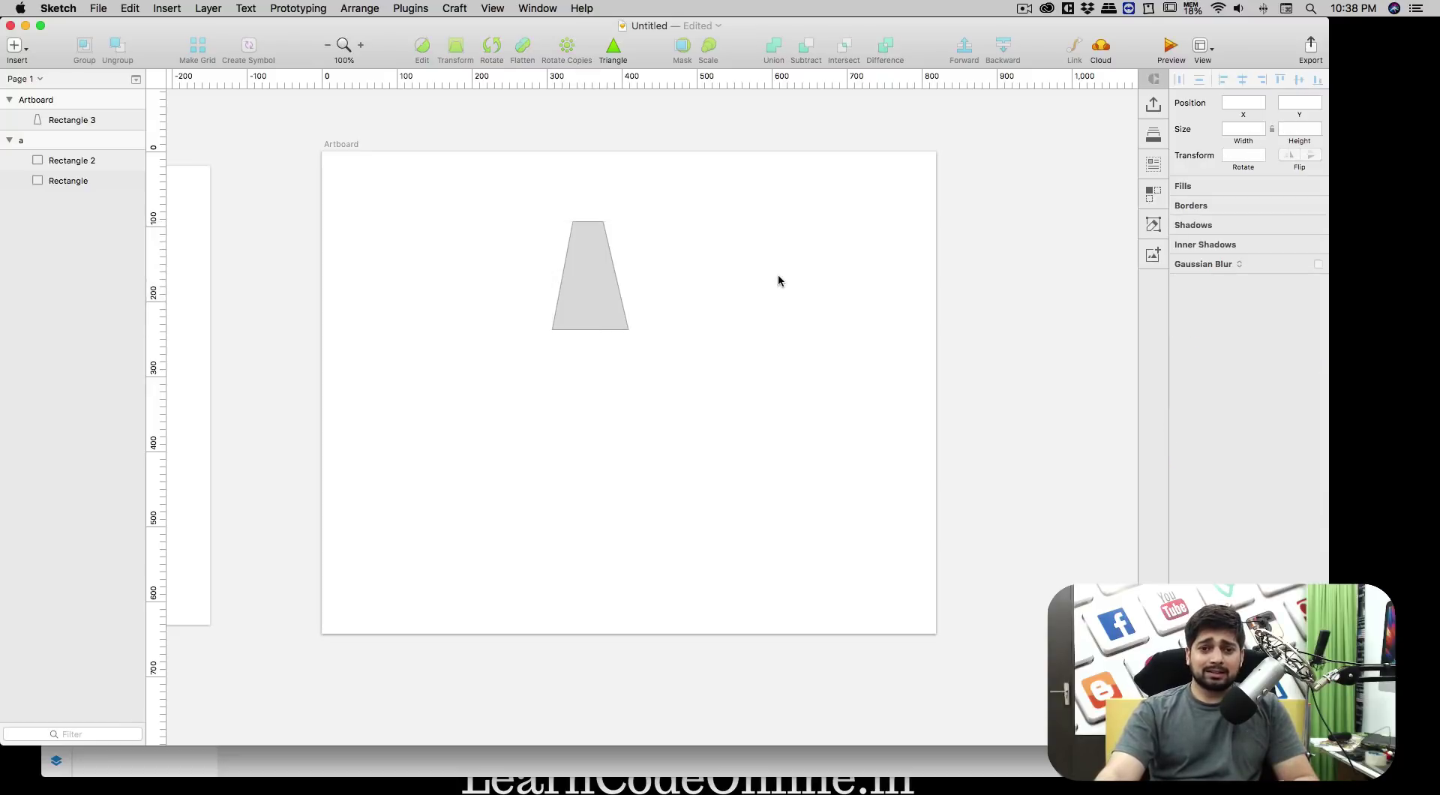
left_click(608, 269)
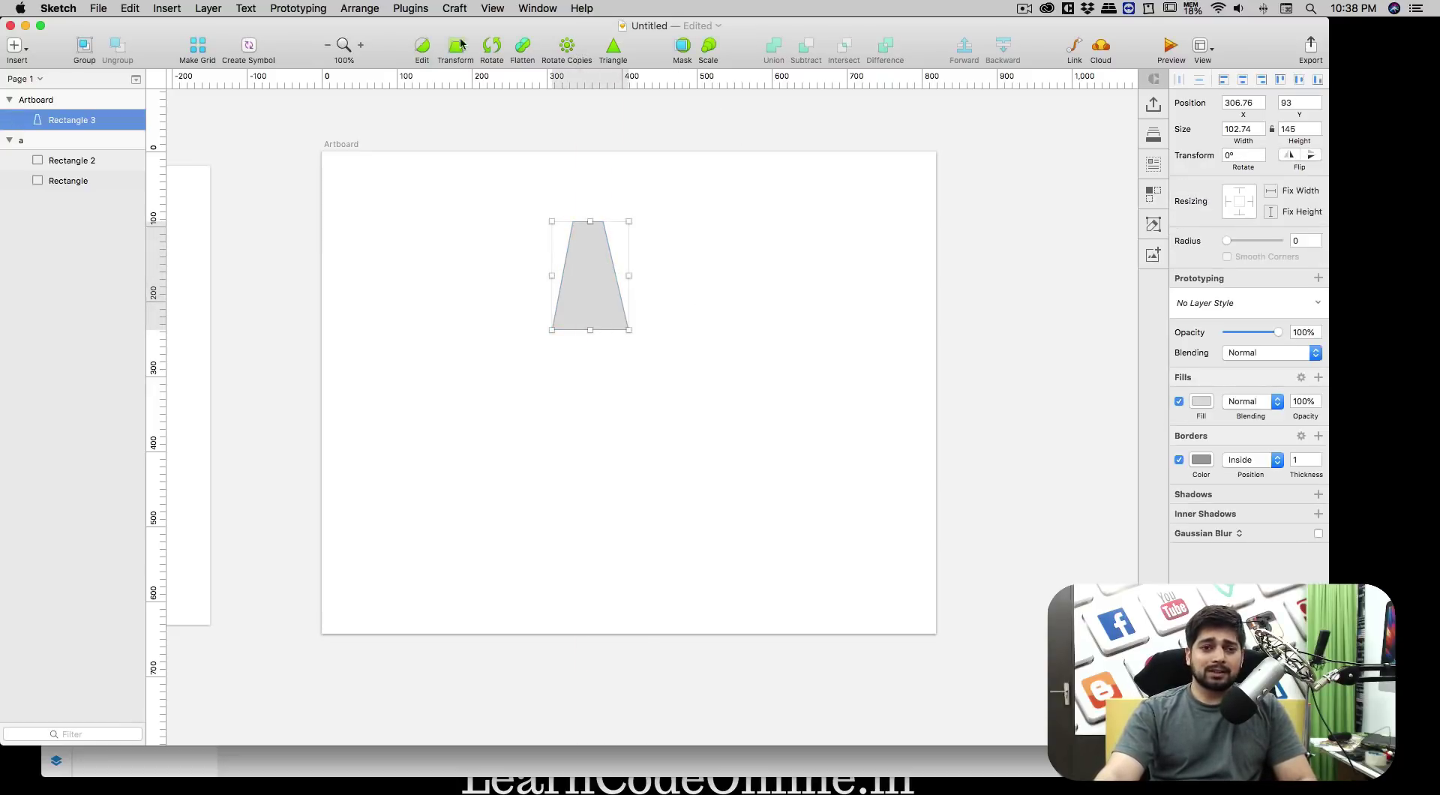
Open Sketch's toolbar customisation and close it without changes
right_click(293, 35)
left_click(312, 78)
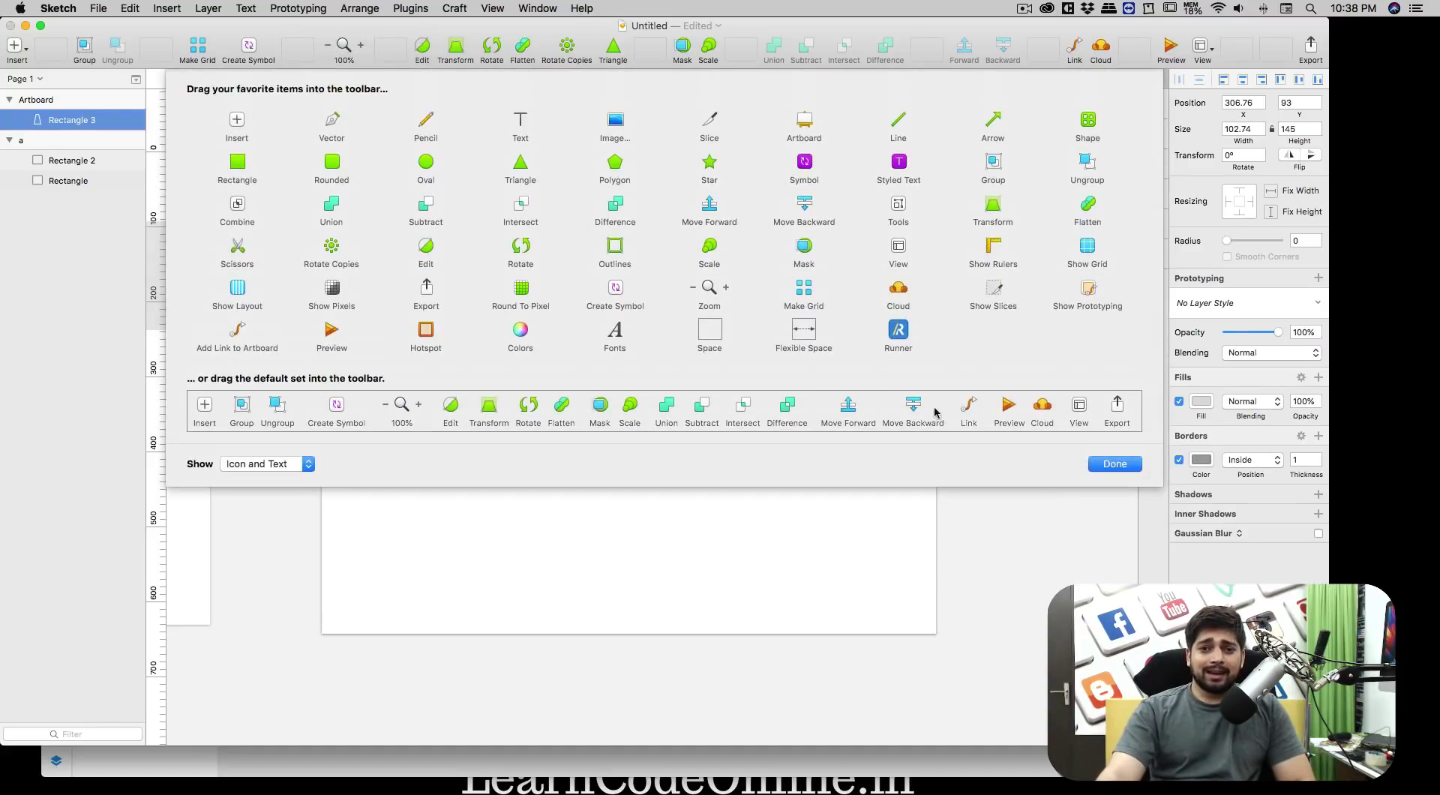
left_click(1114, 464)
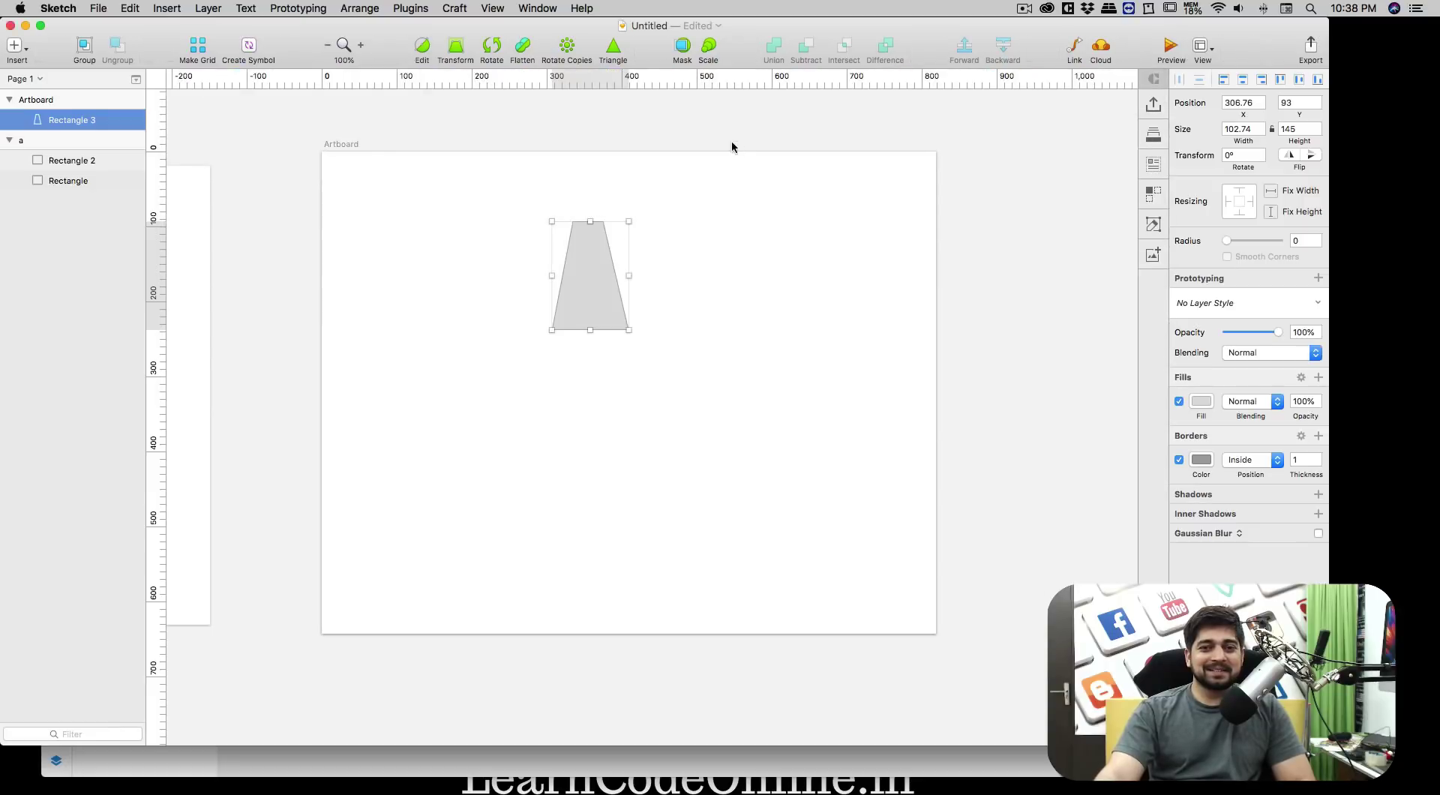
Make 13 rotated copies of the trapezoid and raise the rotation centre into a gear
left_click(568, 50)
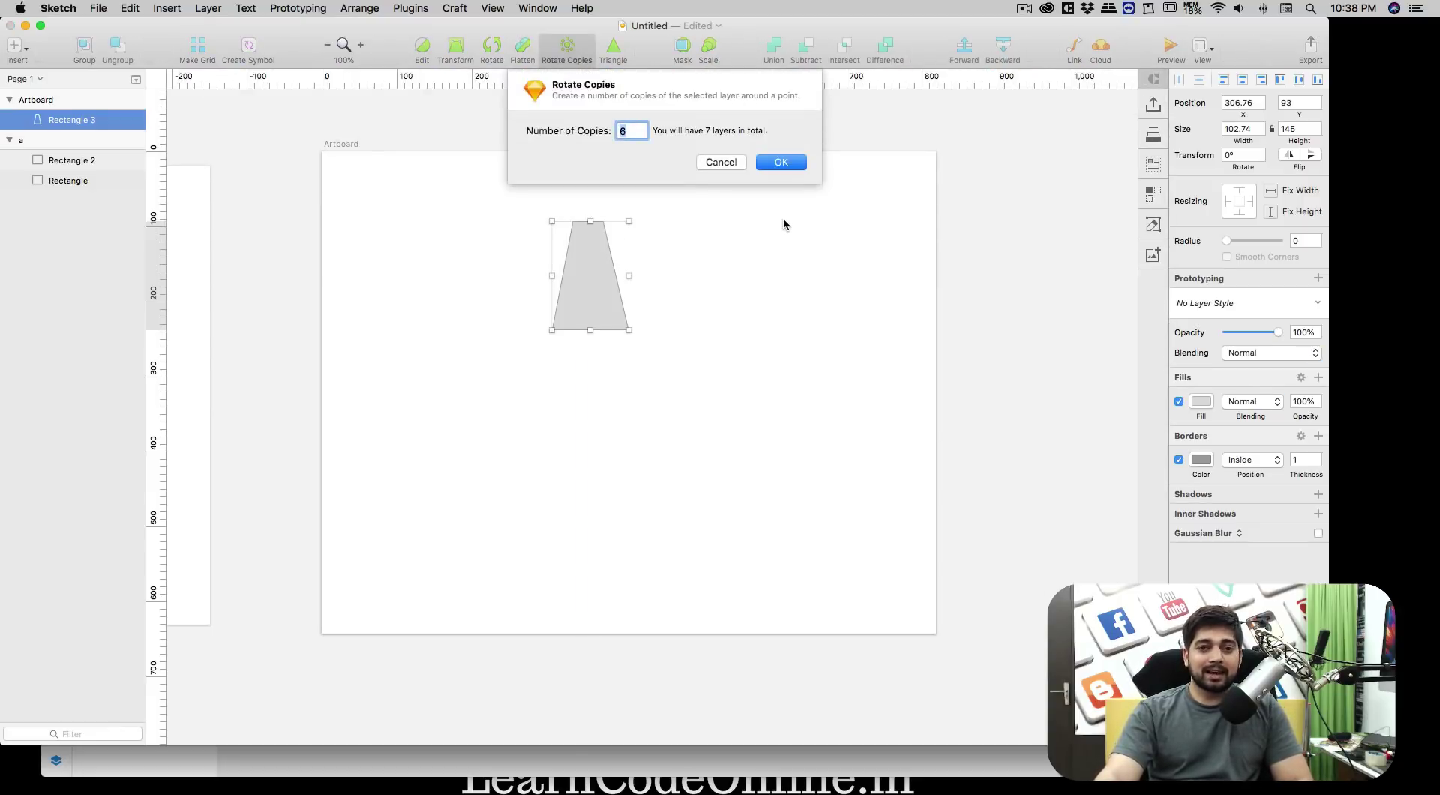
type("13")
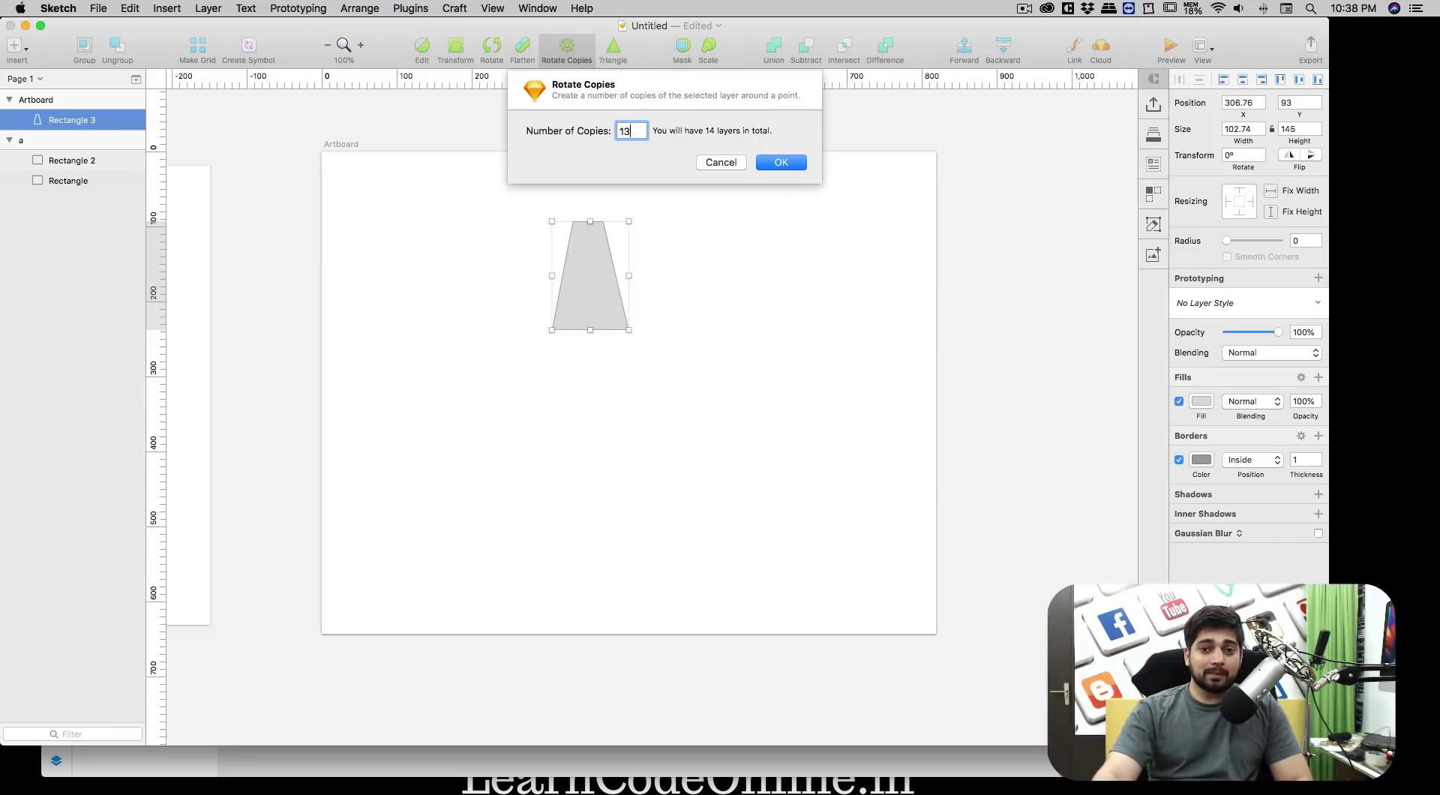
left_click(782, 164)
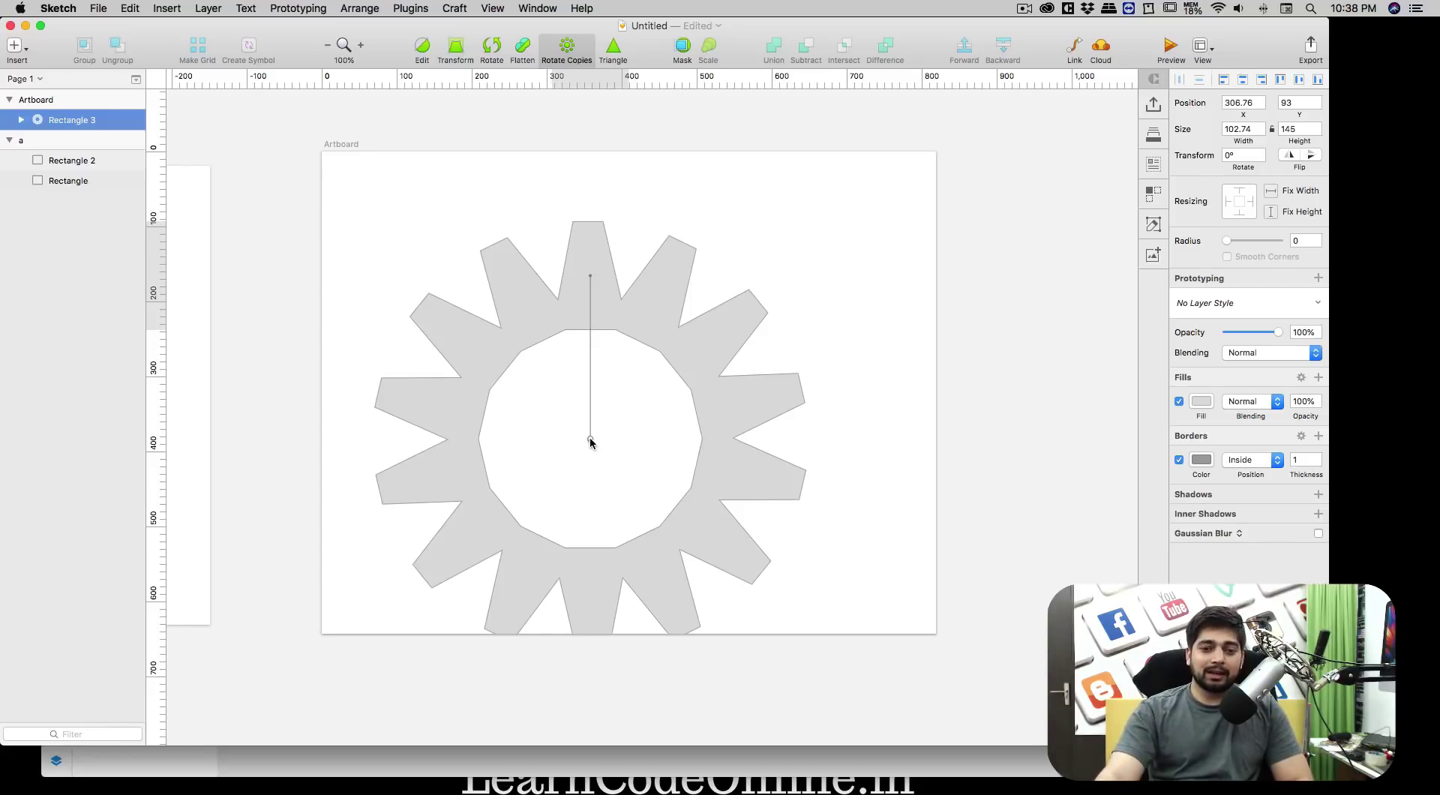
left_click_drag(591, 441, 587, 395)
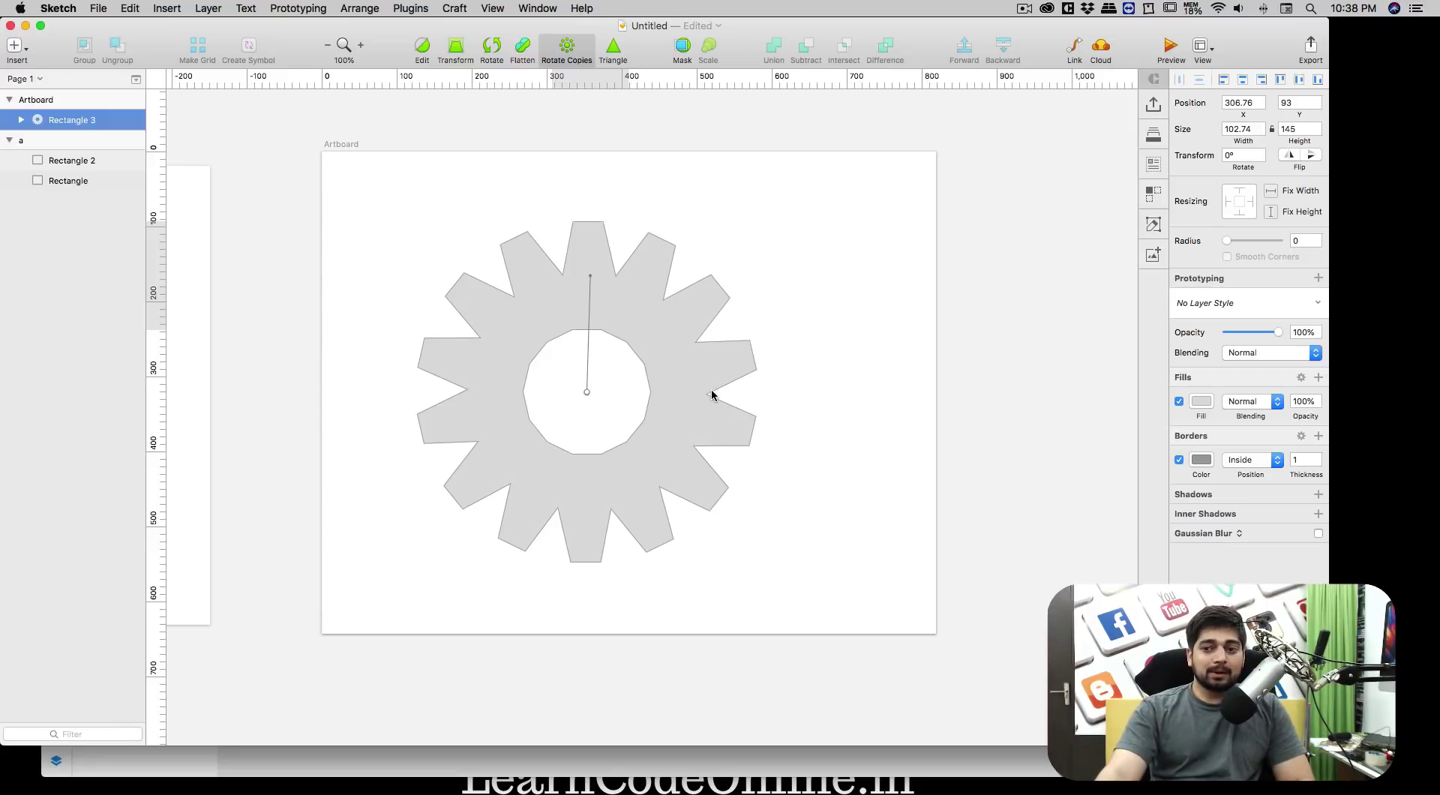
Finish the gear and draw a new rectangle to its right
key("Return")
scroll(871, 371, "right", 5)
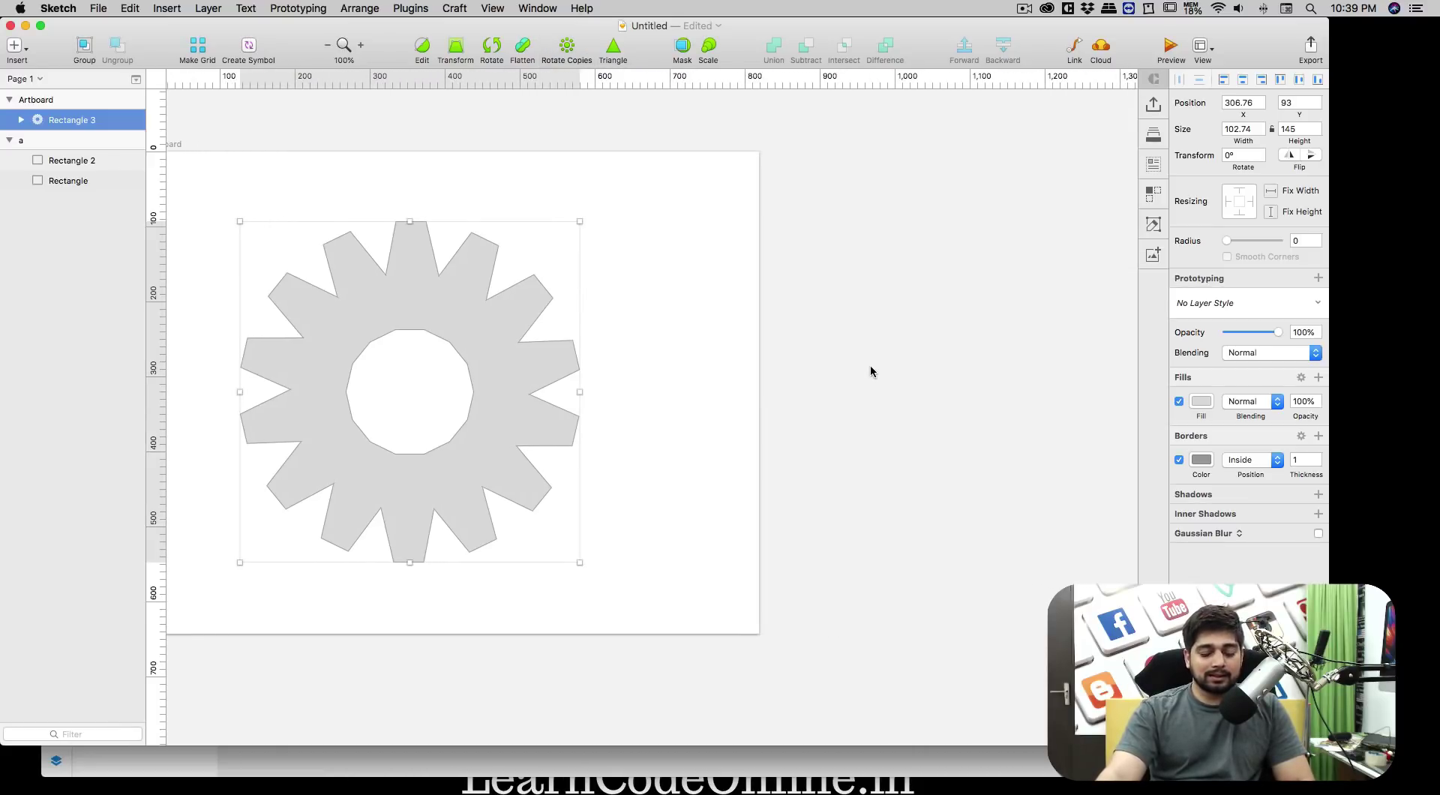
key("r")
left_click_drag(650, 222, 700, 314)
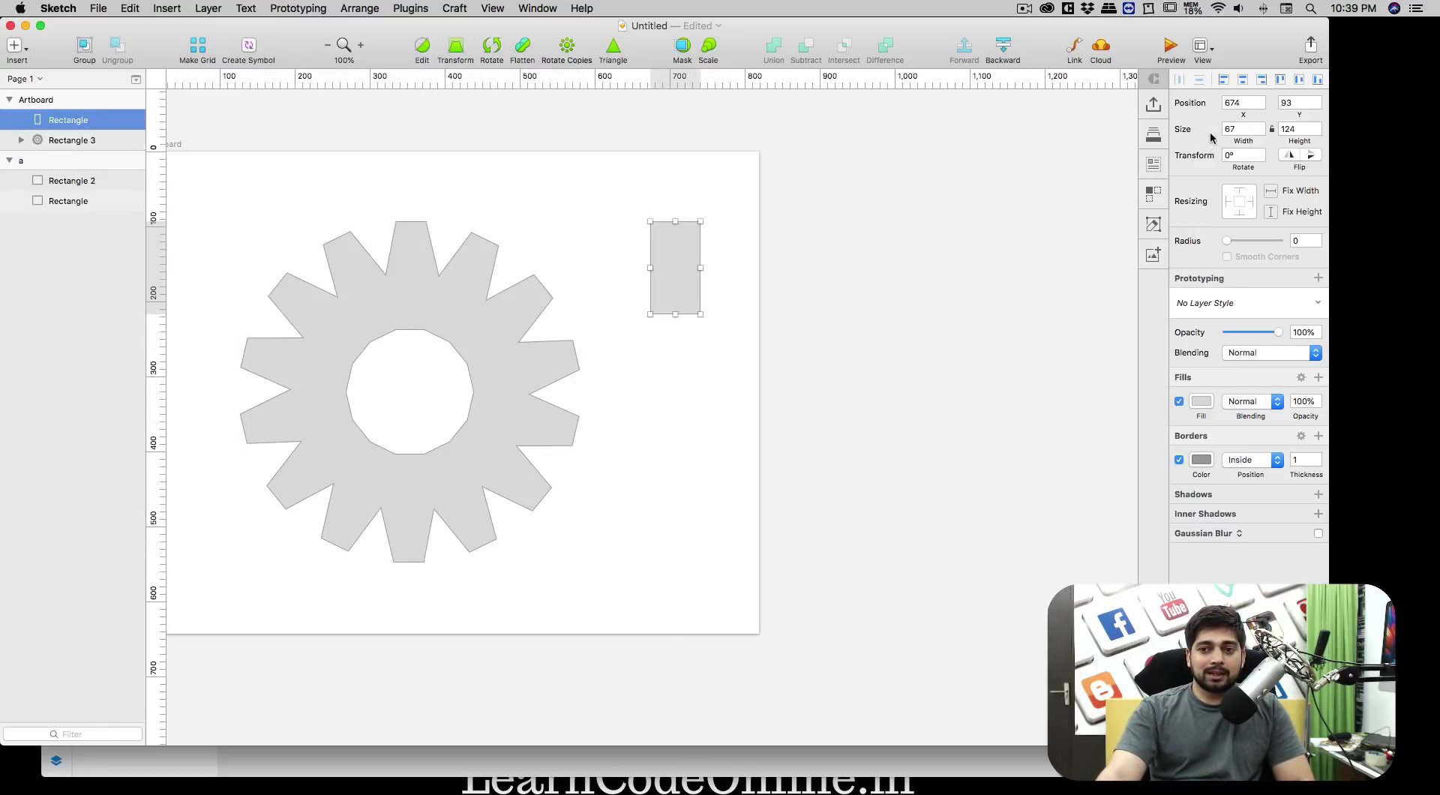
Set the new rectangle's width to 105 using the formula 30*3.5
left_click(1237, 131)
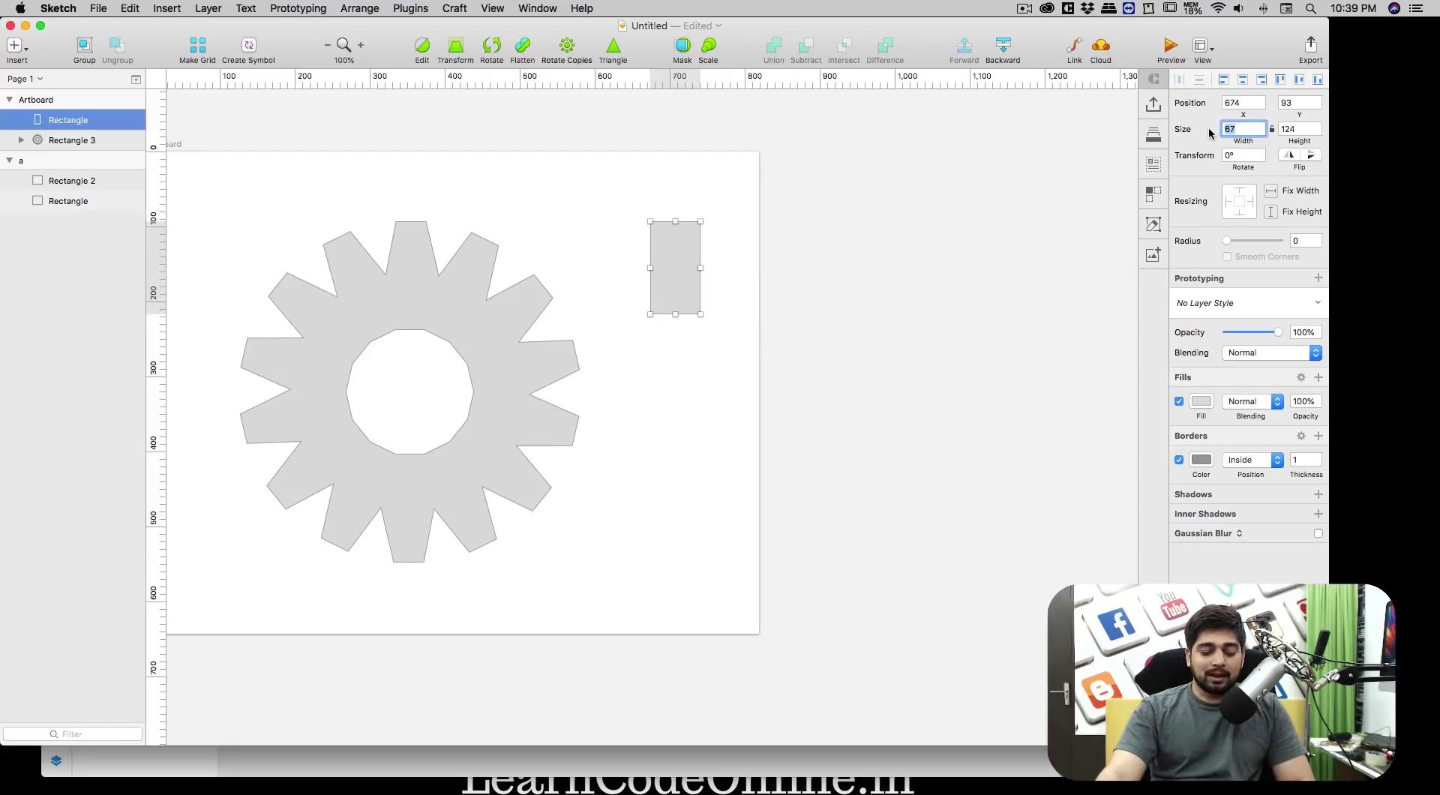
type("30")
key("Return")
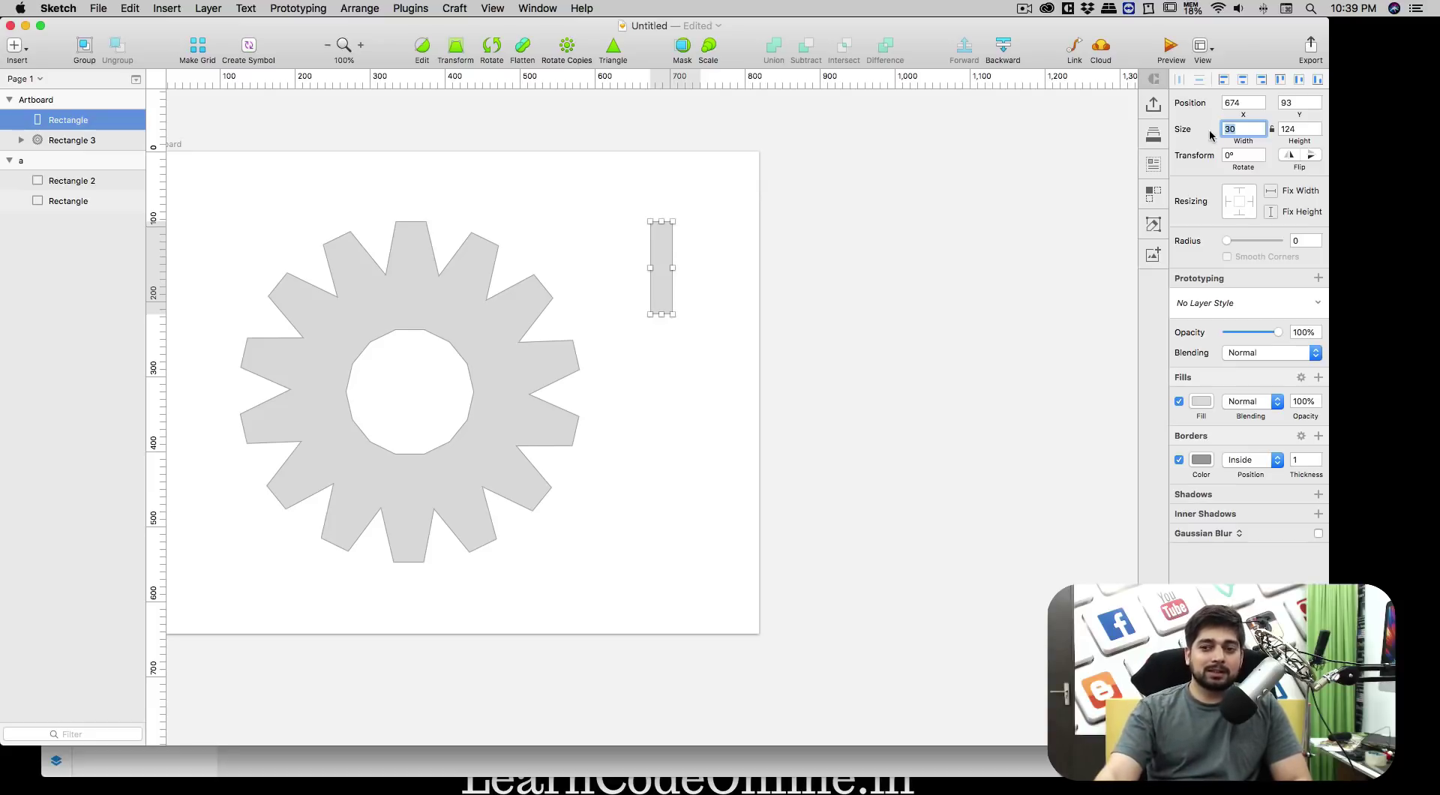
left_click(1257, 126)
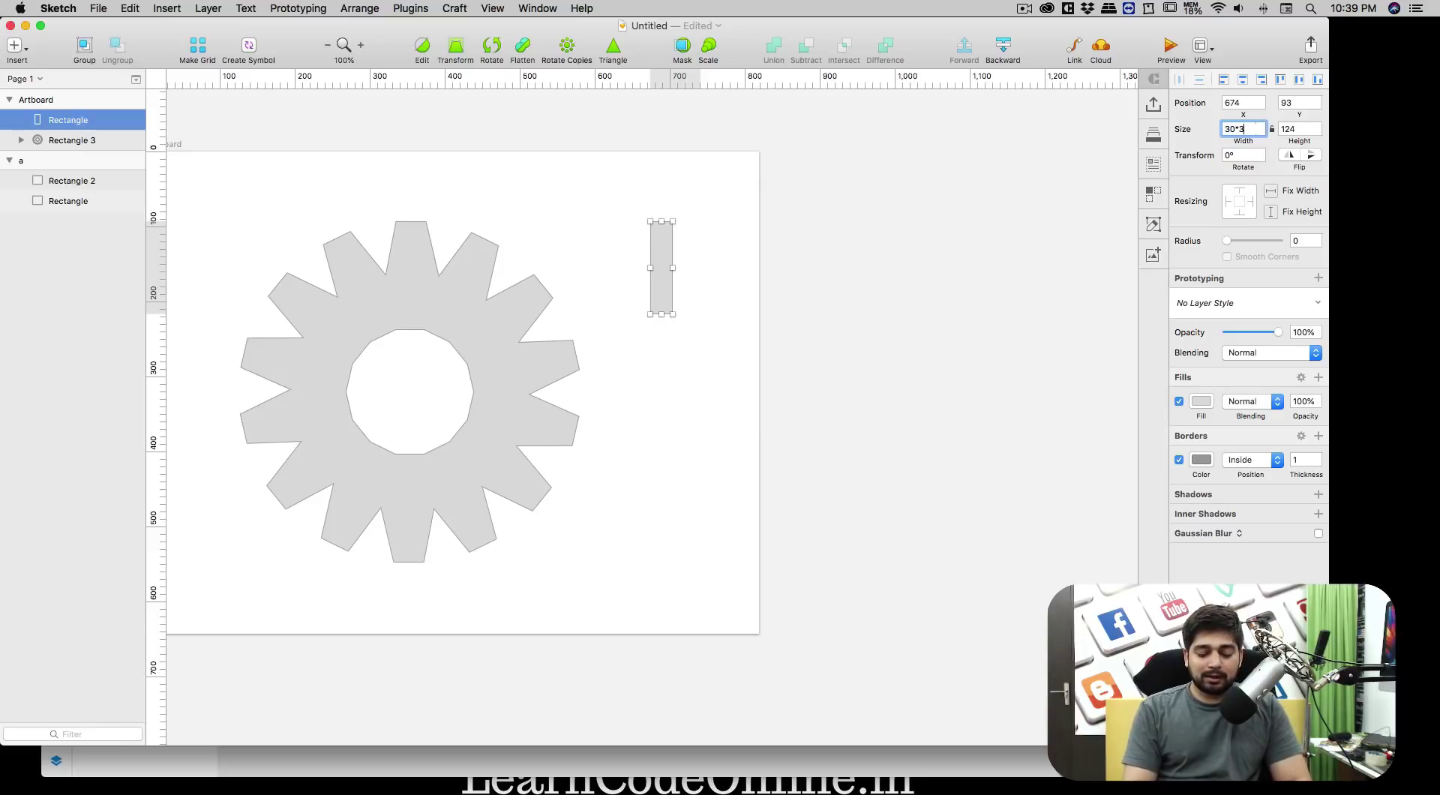
key("Return")
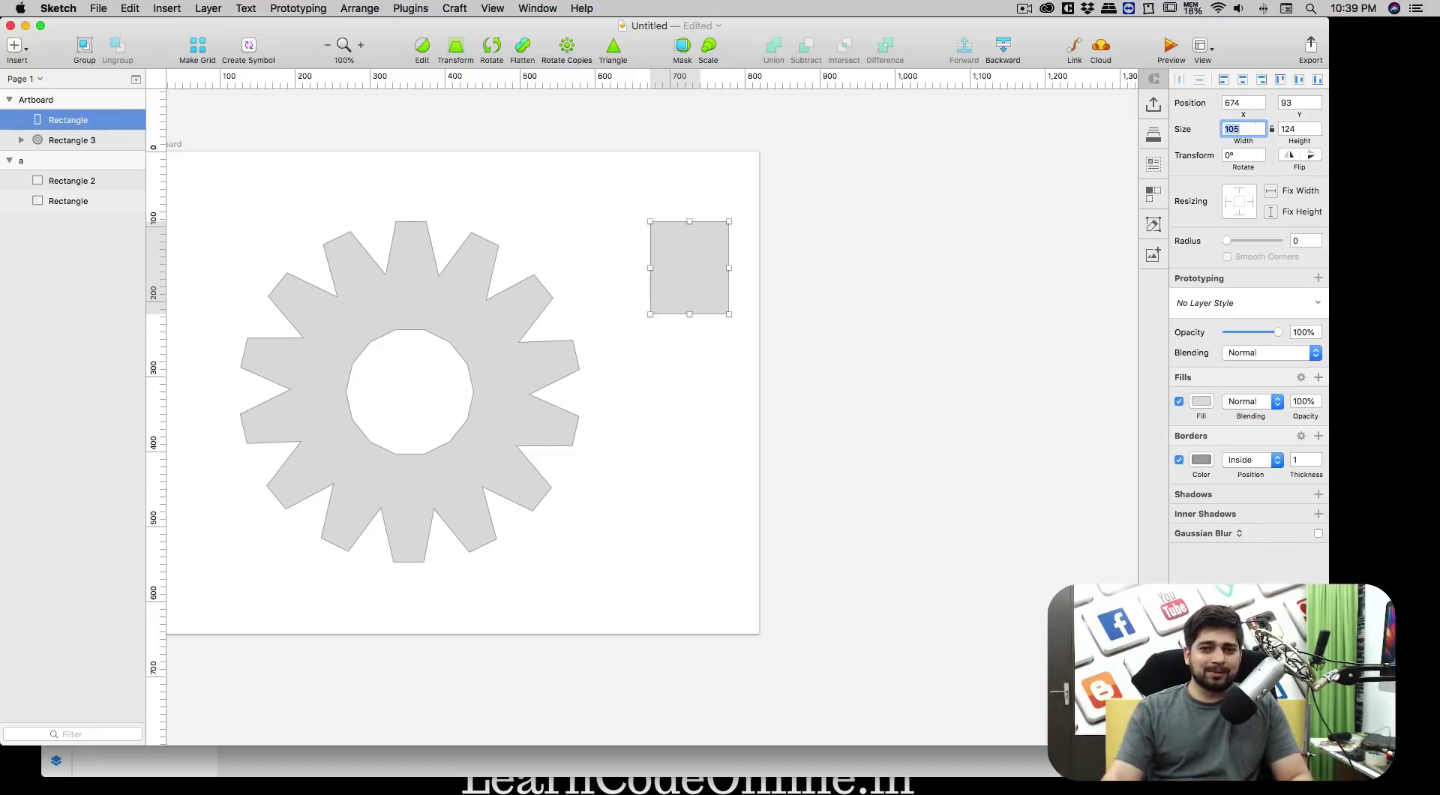
left_click(720, 363)
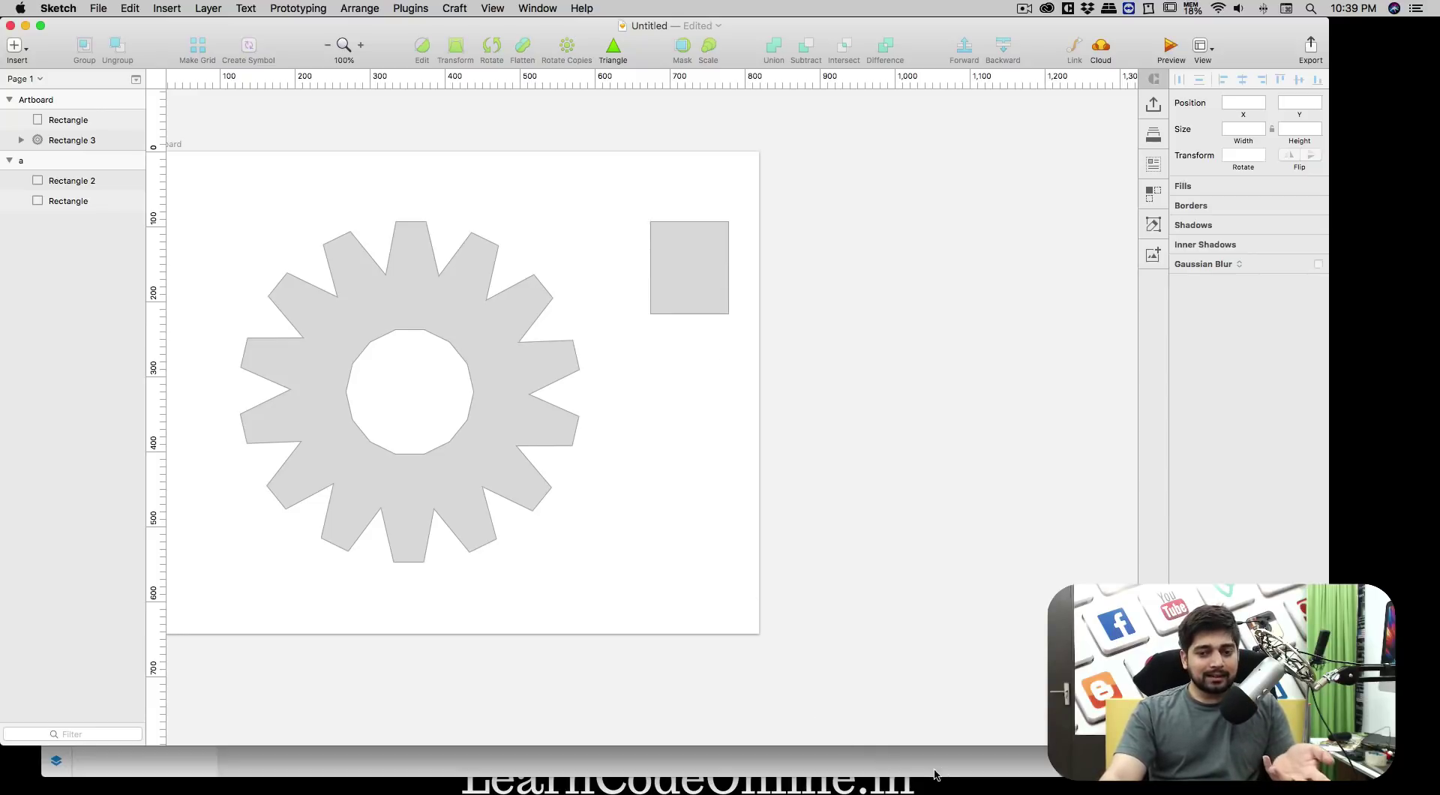
key("super+Tab")
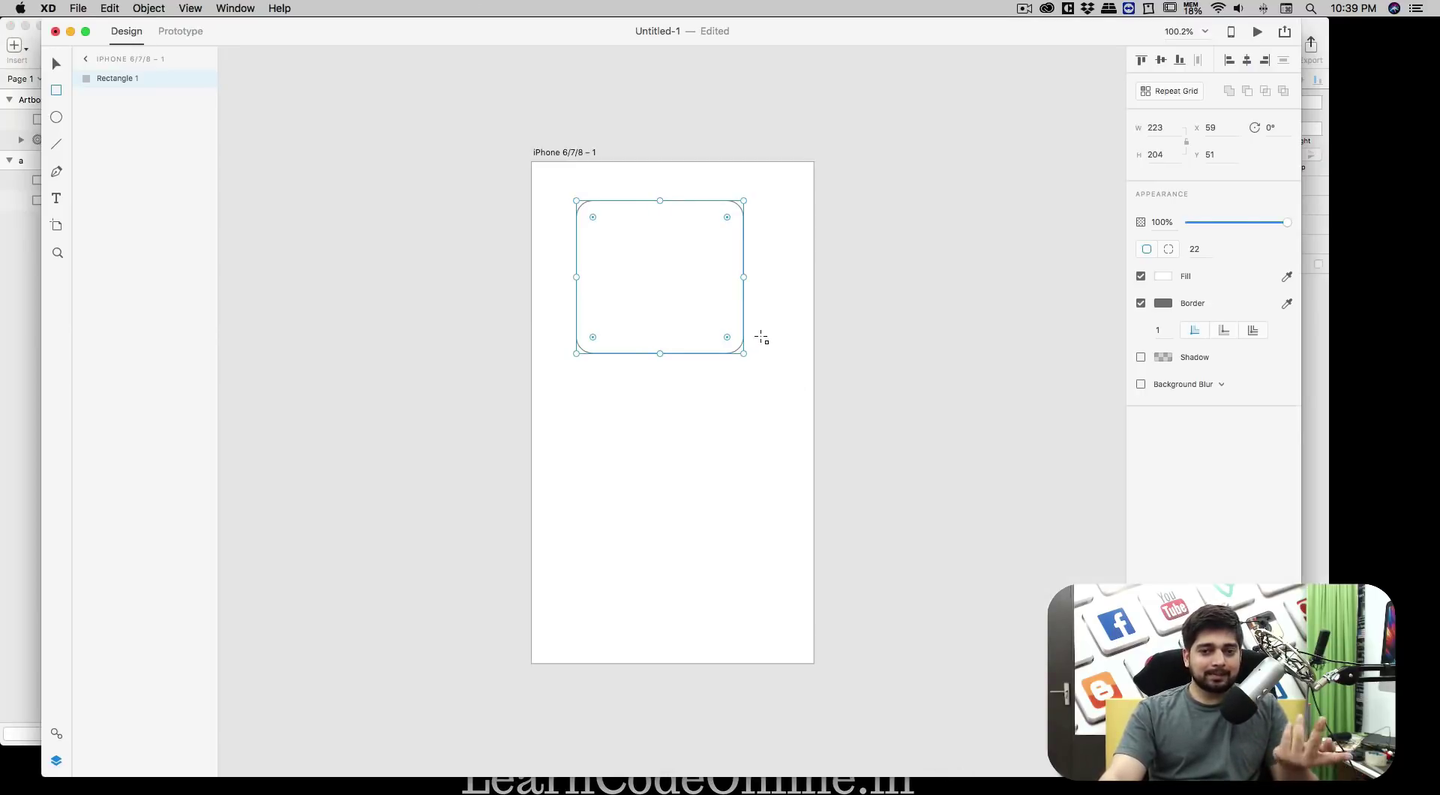
Shrink the rounded XD rectangle and fill it dark red
left_click_drag(743, 354, 609, 282)
left_click(1164, 276)
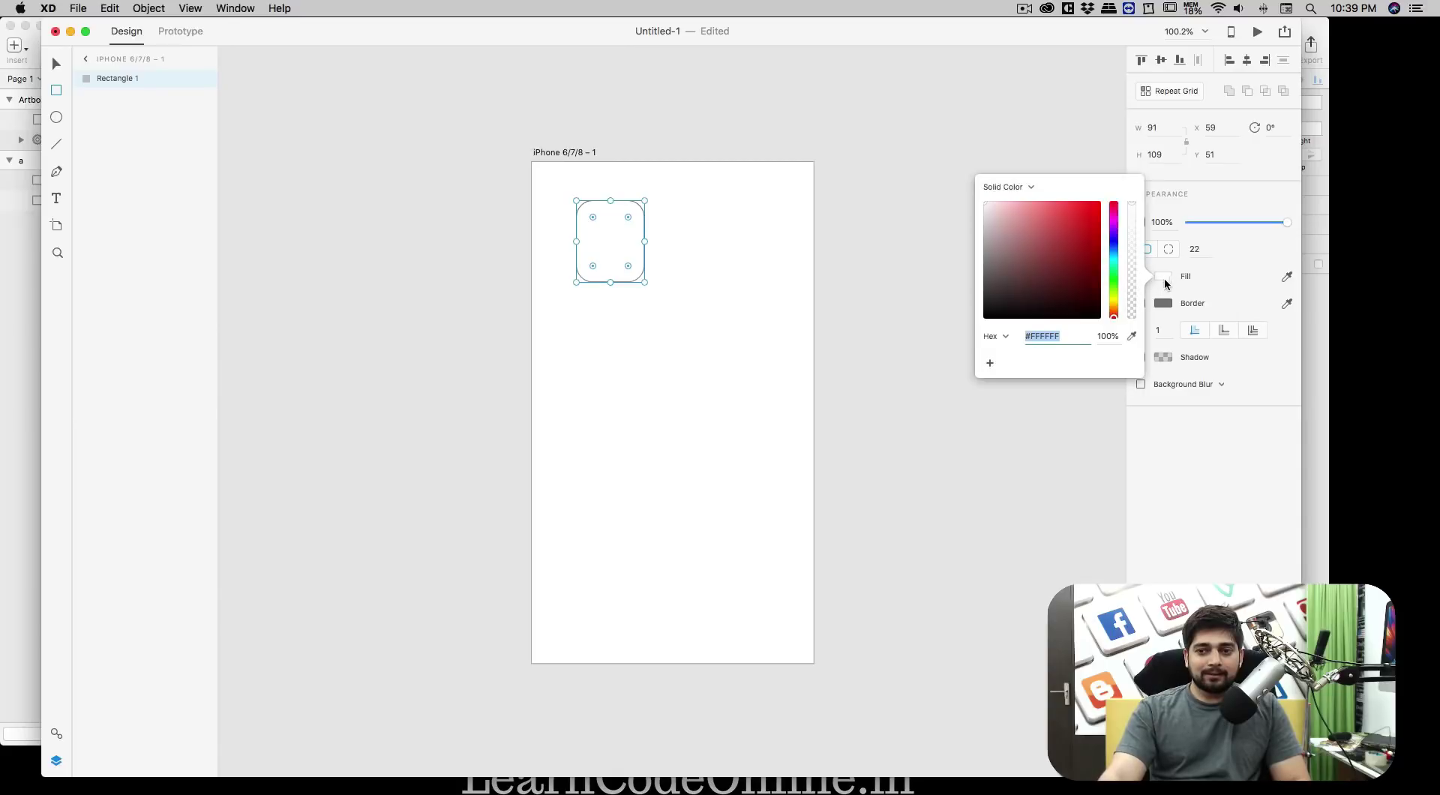
left_click(1067, 252)
left_click_drag(1067, 252, 1050, 238)
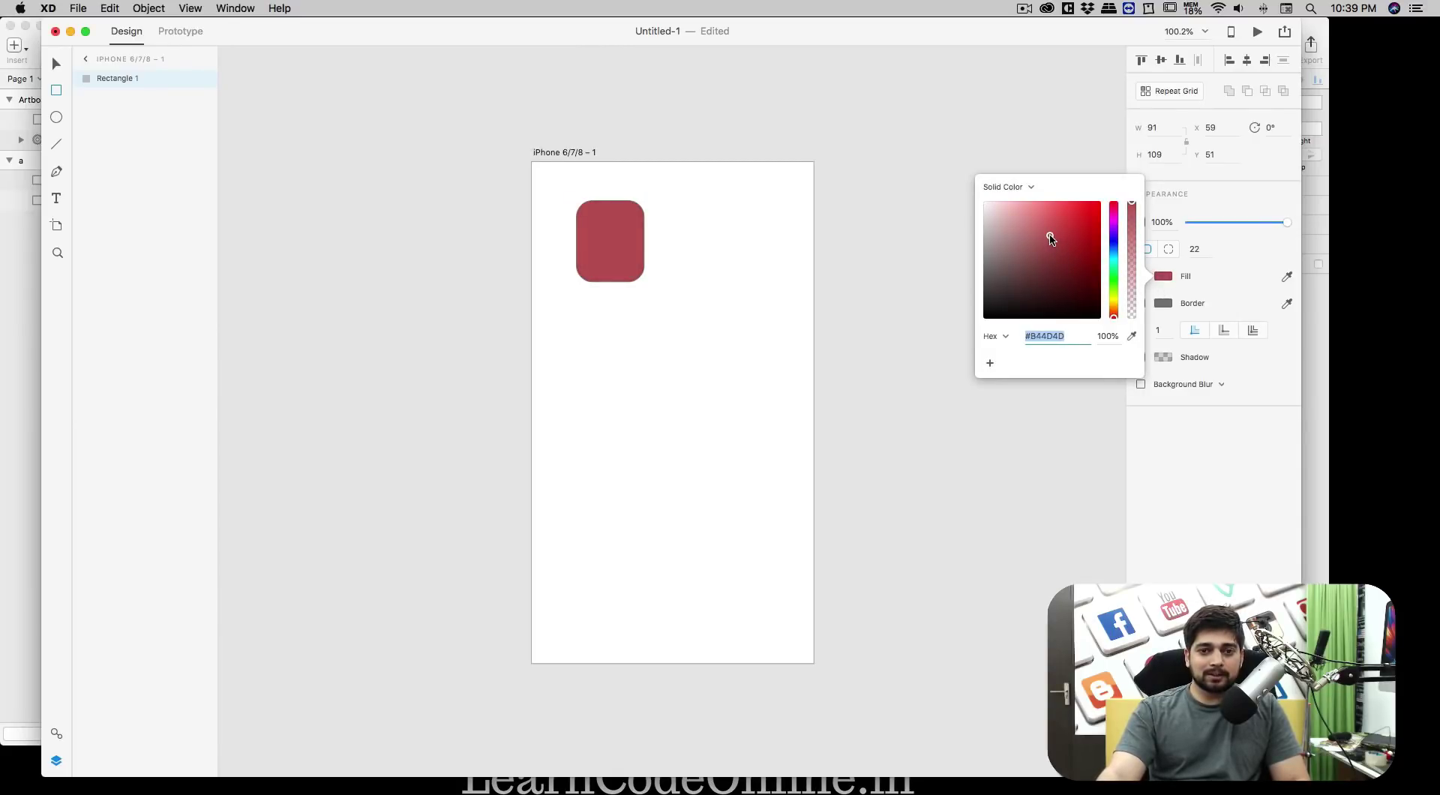
left_click(680, 365)
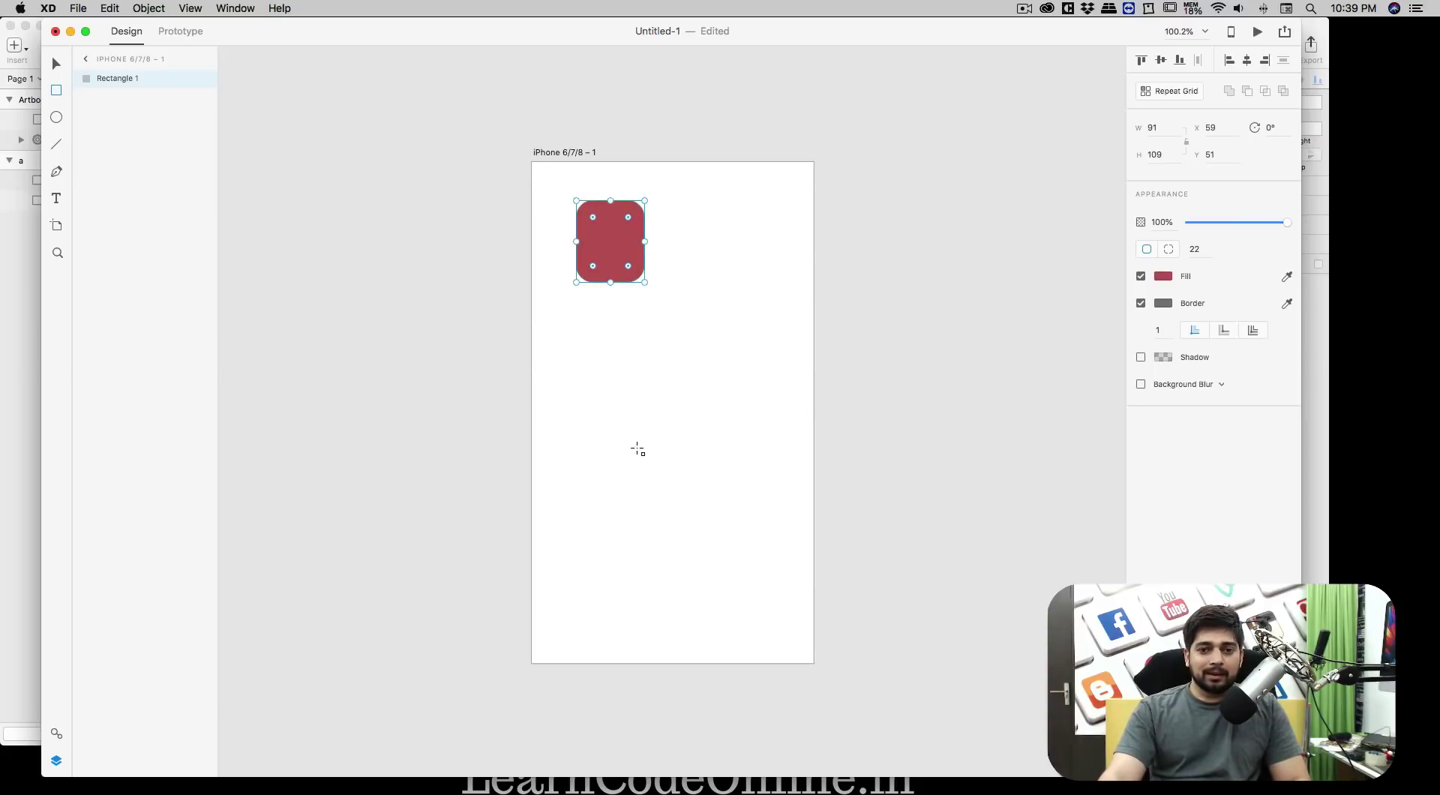
left_click(456, 322)
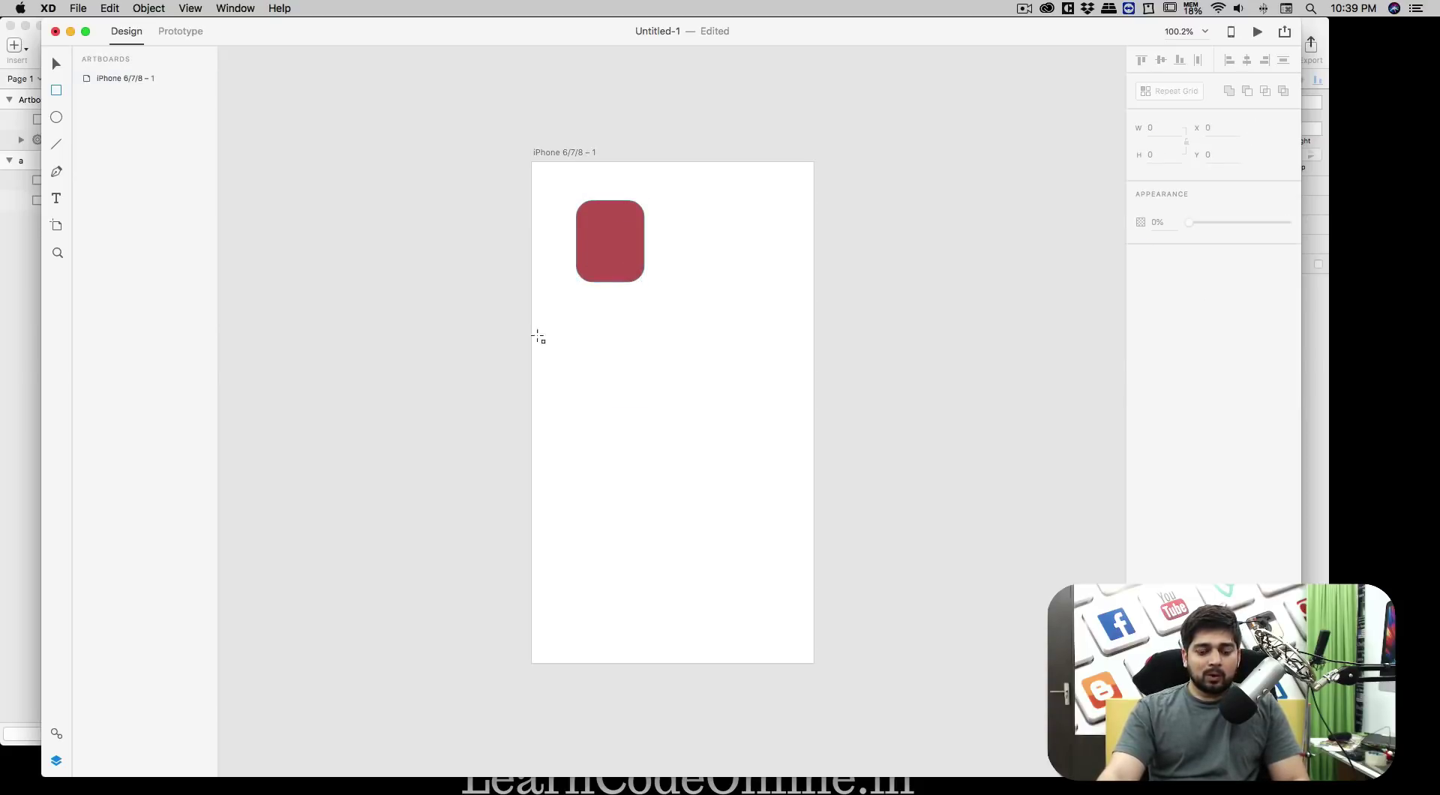
Add a white 85×139 rectangle overlapping the red rectangle's lower-right corner
left_click_drag(611, 258, 661, 305)
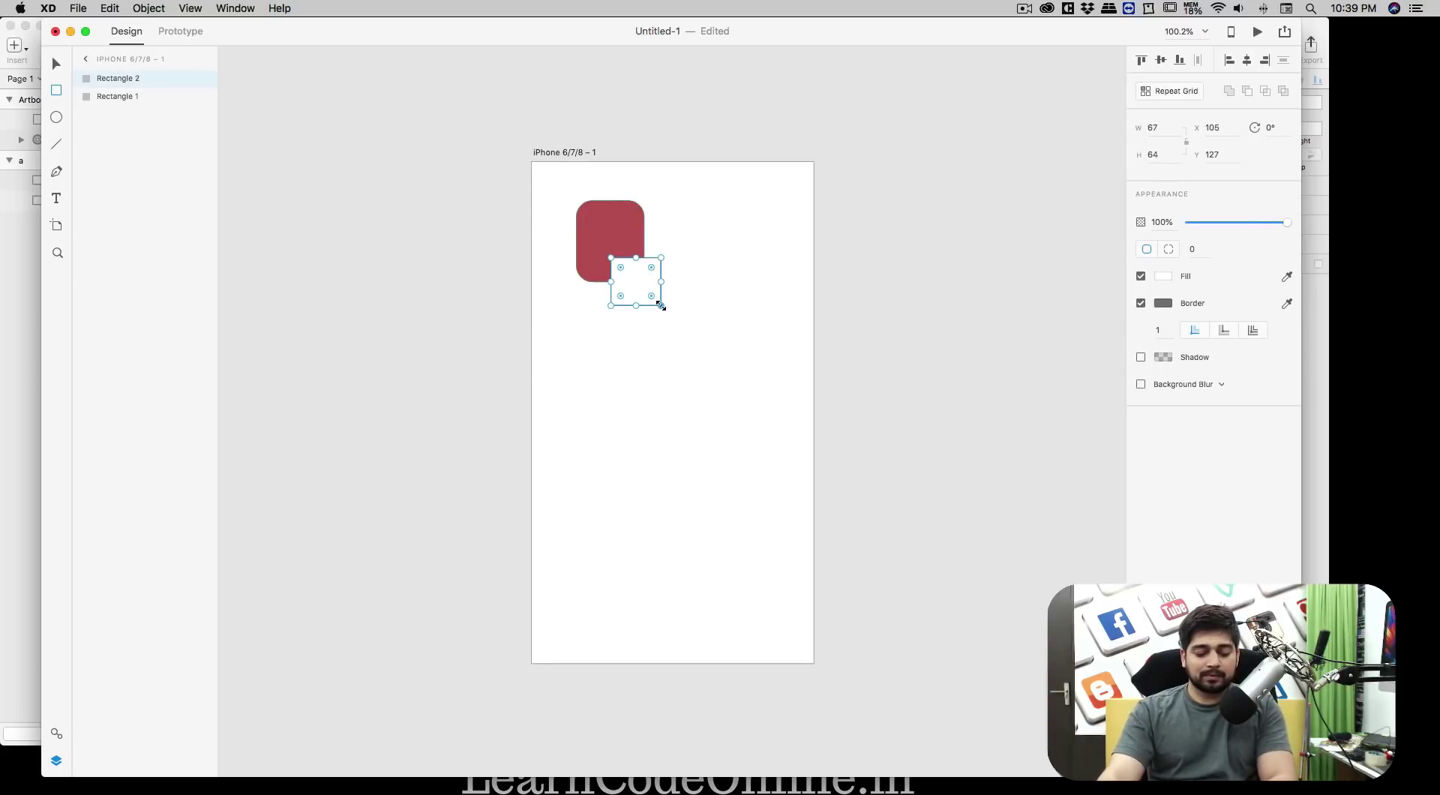
key("Delete")
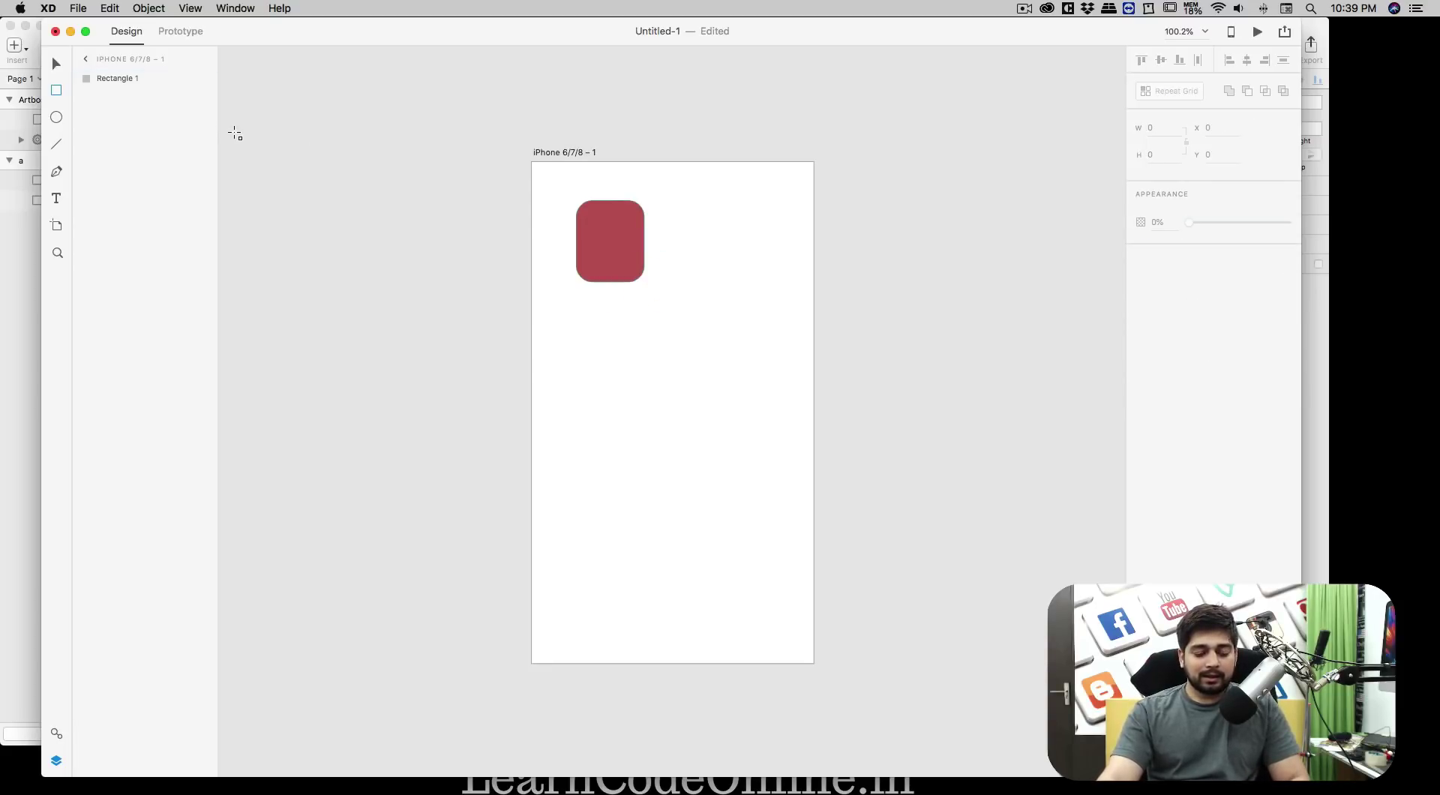
mouse_move(601, 250)
left_mouse_down()
mouse_move(639, 297)
mouse_move(639, 274)
mouse_move(659, 286)
mouse_move(692, 347)
mouse_move(685, 363)
left_mouse_up()
key("super+z")
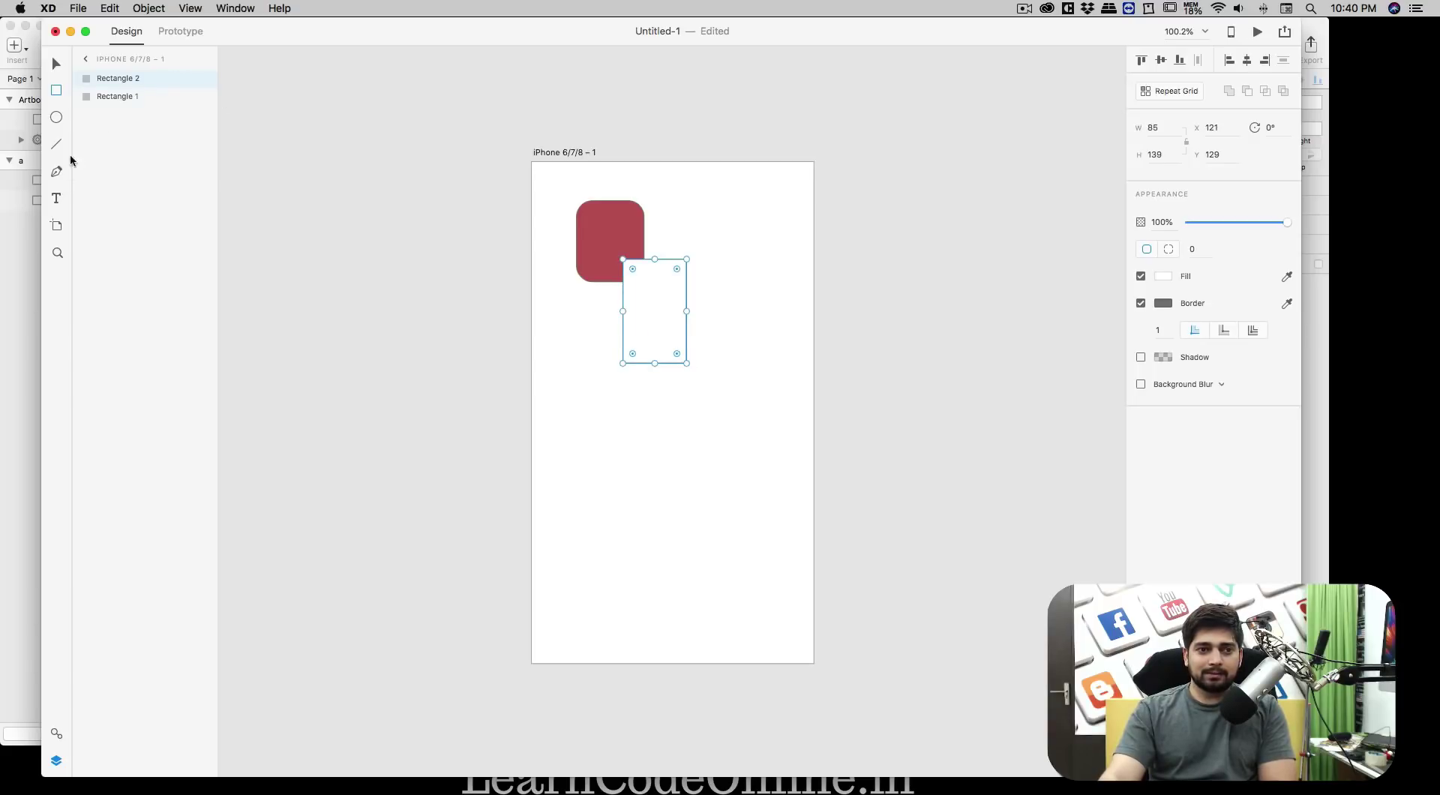
Draw a white 70×70 circle, Ellipse 1, over the red rectangle's lower-left corner
left_click(58, 121)
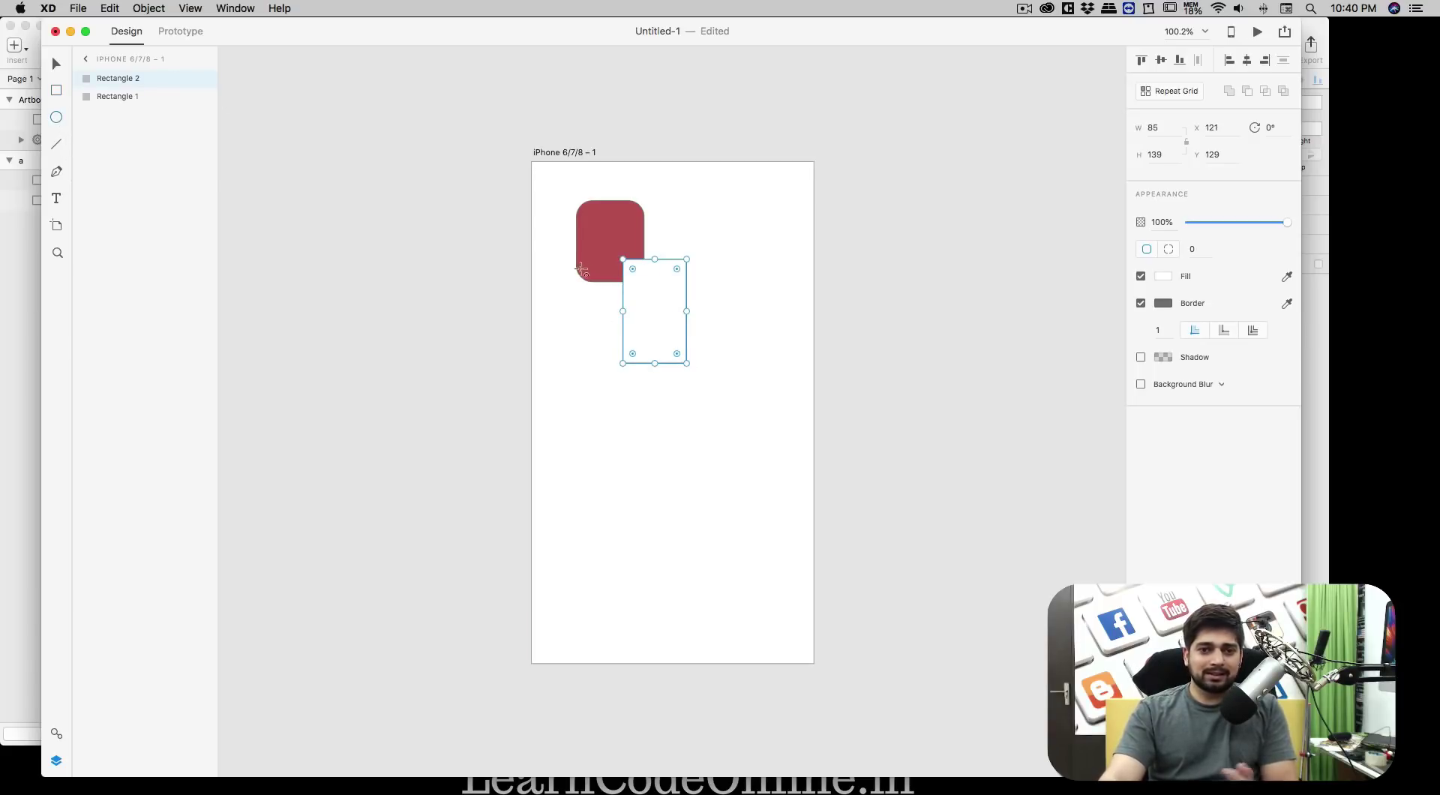
left_click_drag(563, 258, 615, 310)
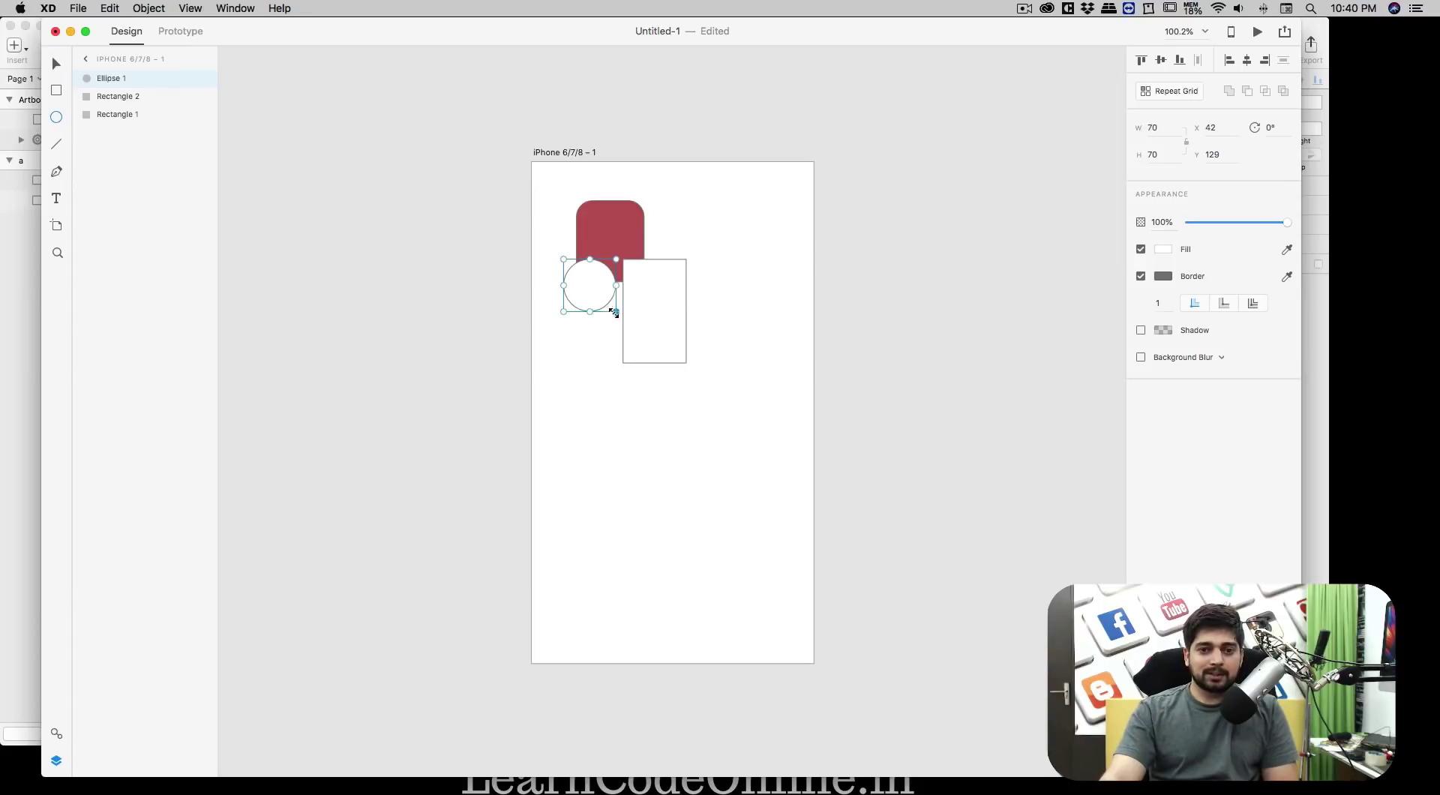
left_click(699, 398)
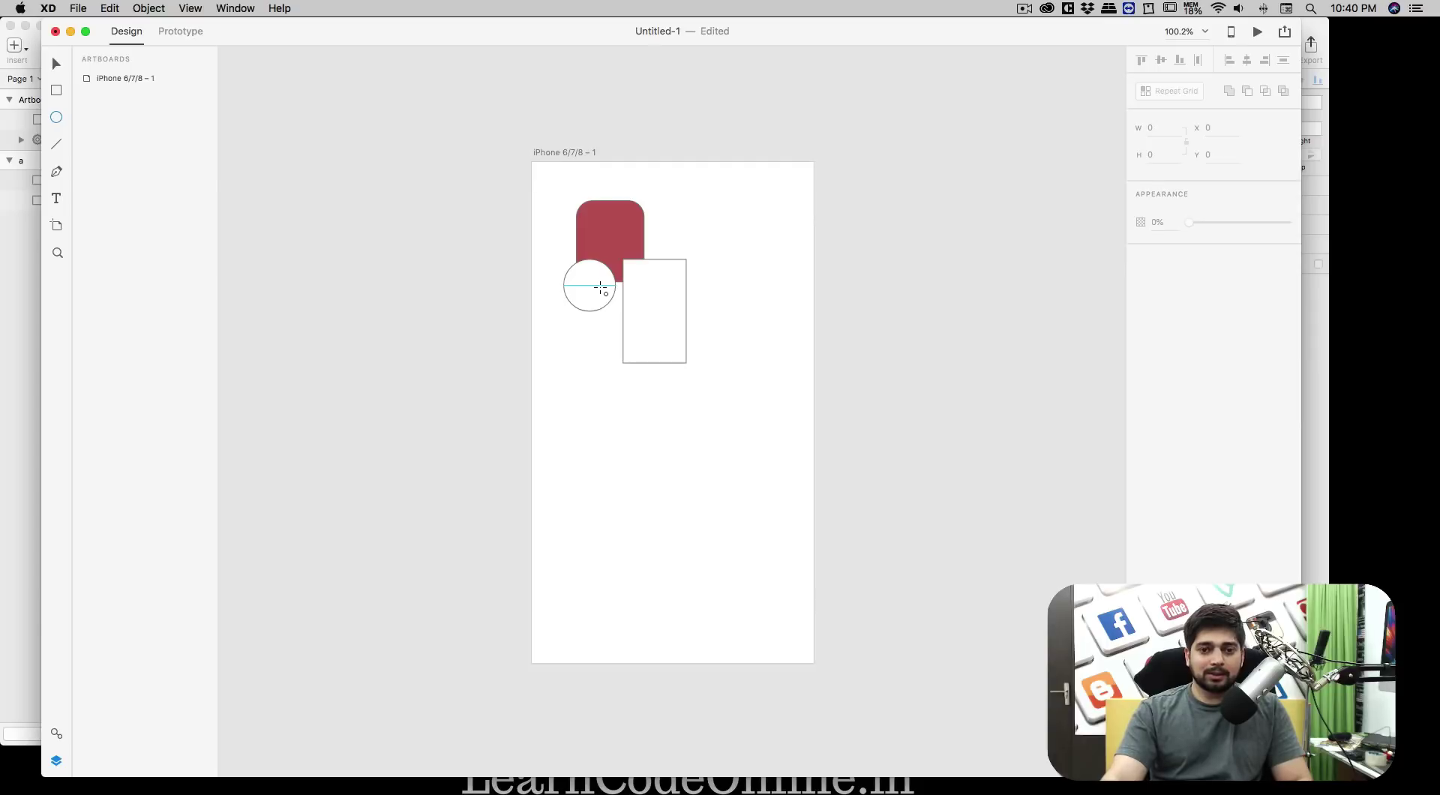
key("v")
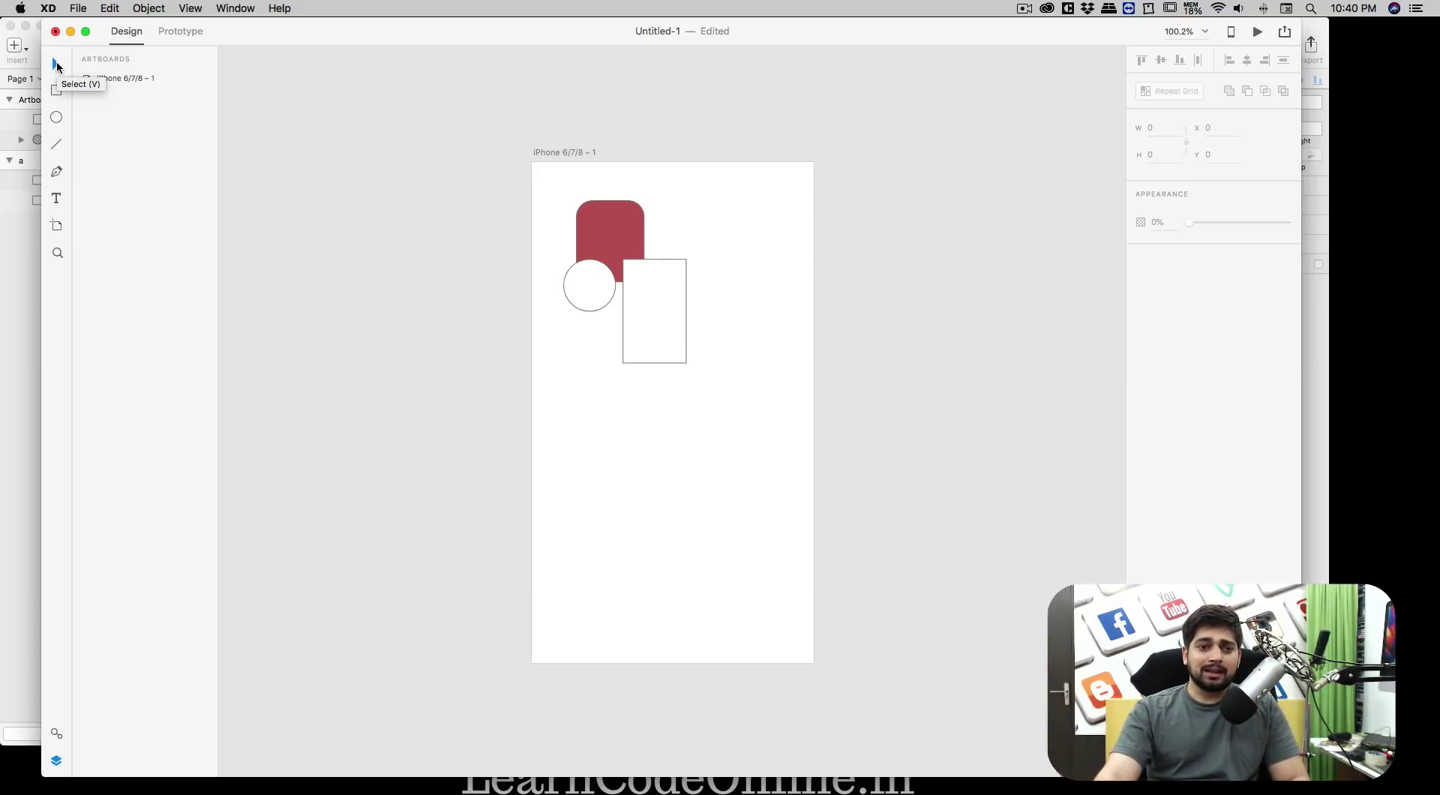
Fill the white circle with a light blue
left_click(589, 293)
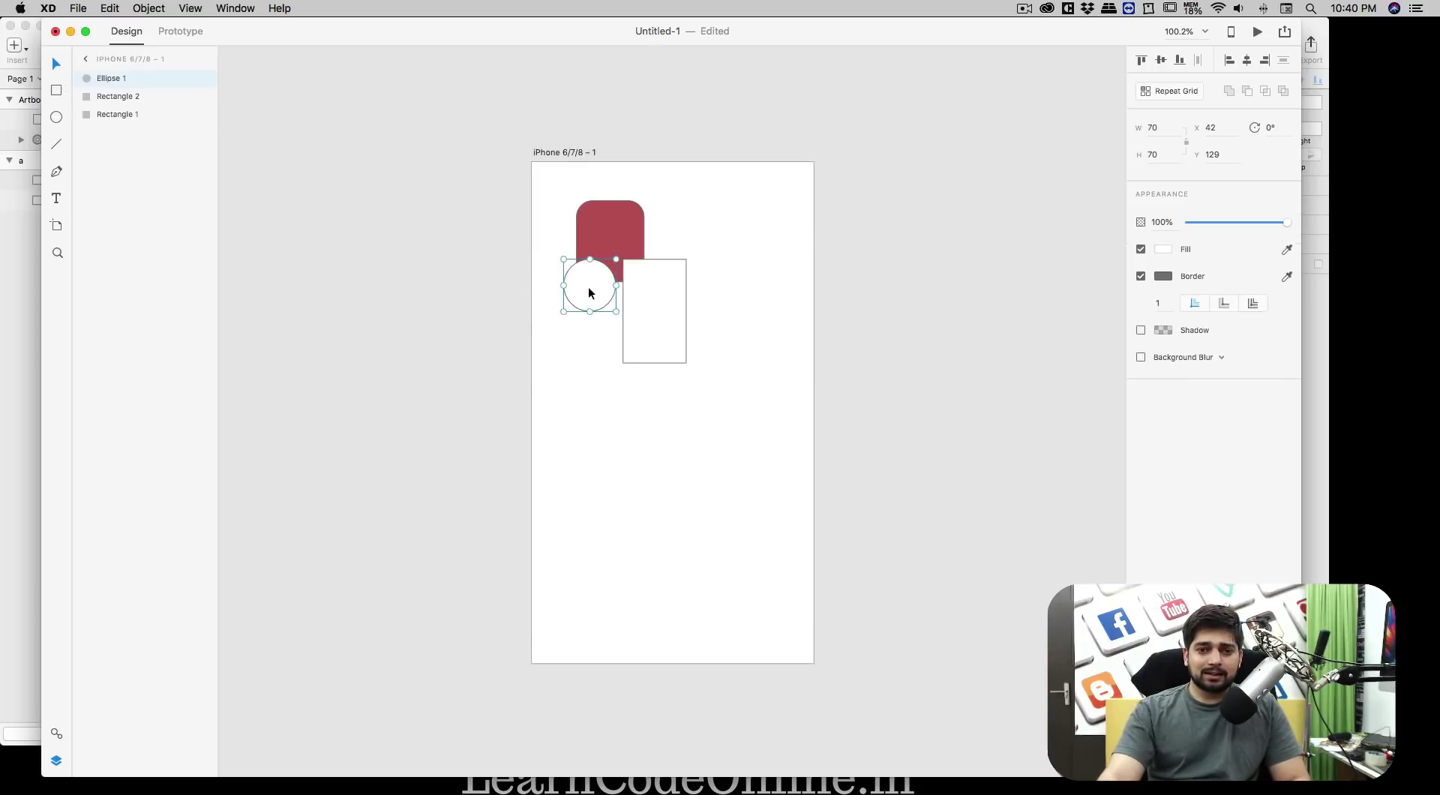
left_click(1163, 249)
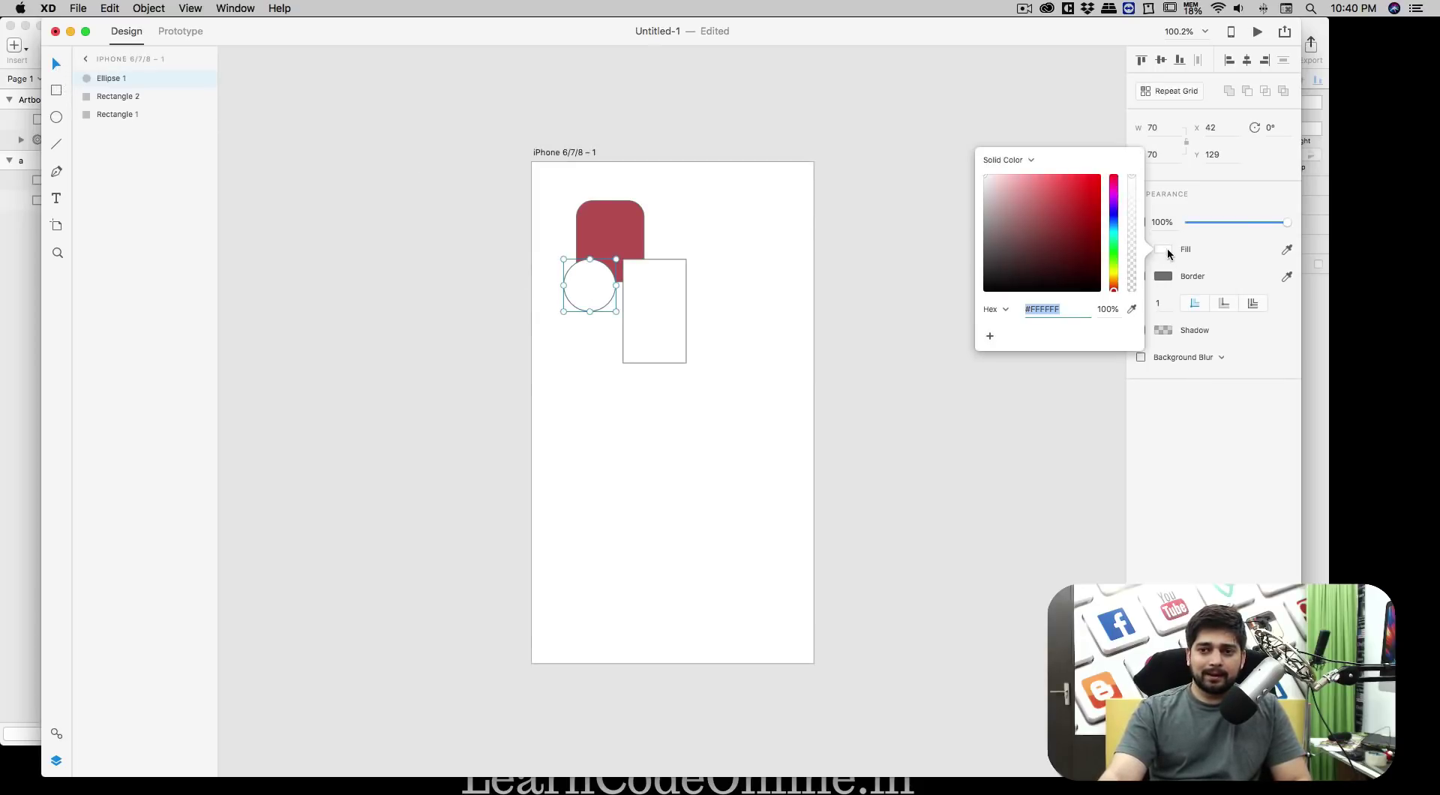
left_click(1113, 222)
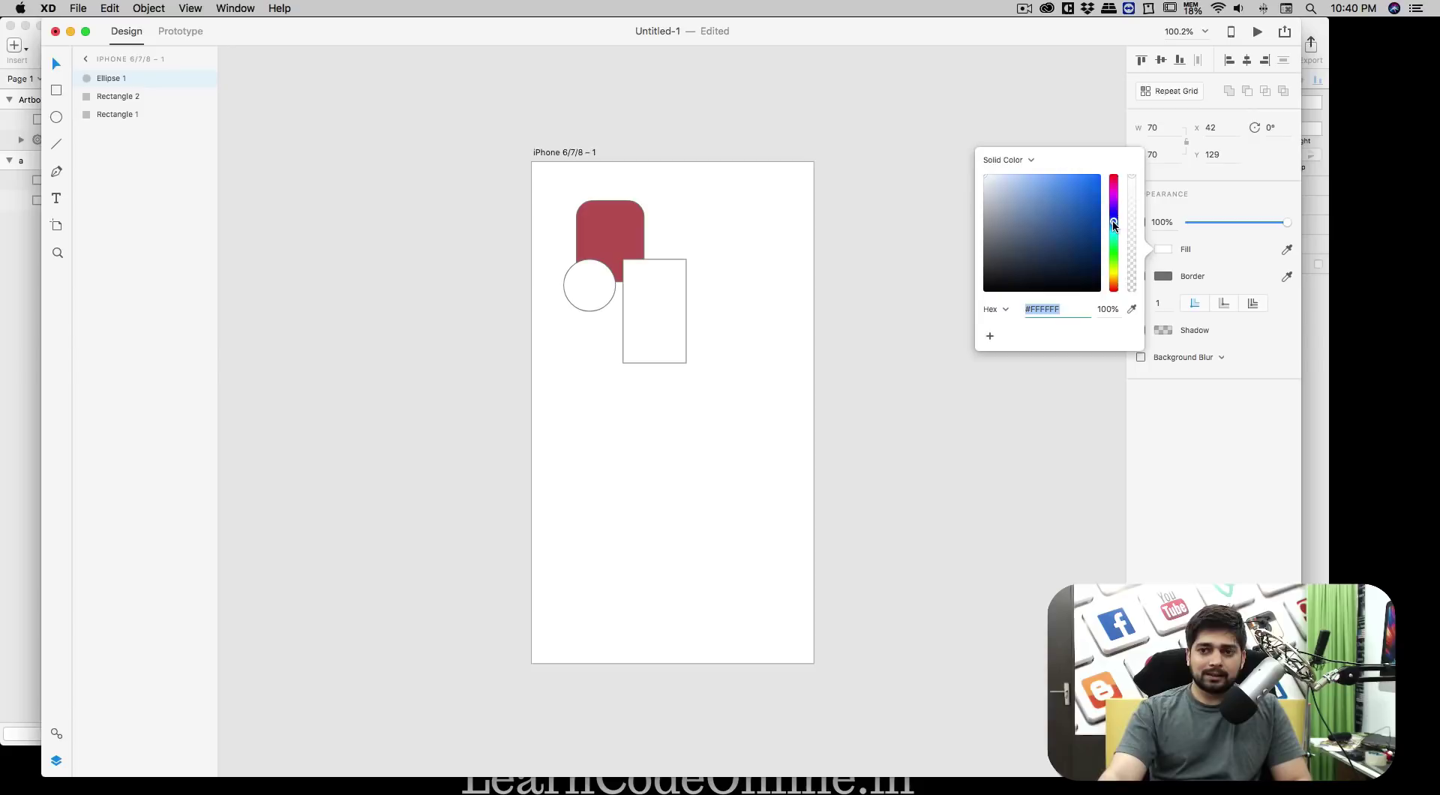
left_click(1066, 225)
left_click_drag(1066, 225, 1055, 201)
left_click(799, 303)
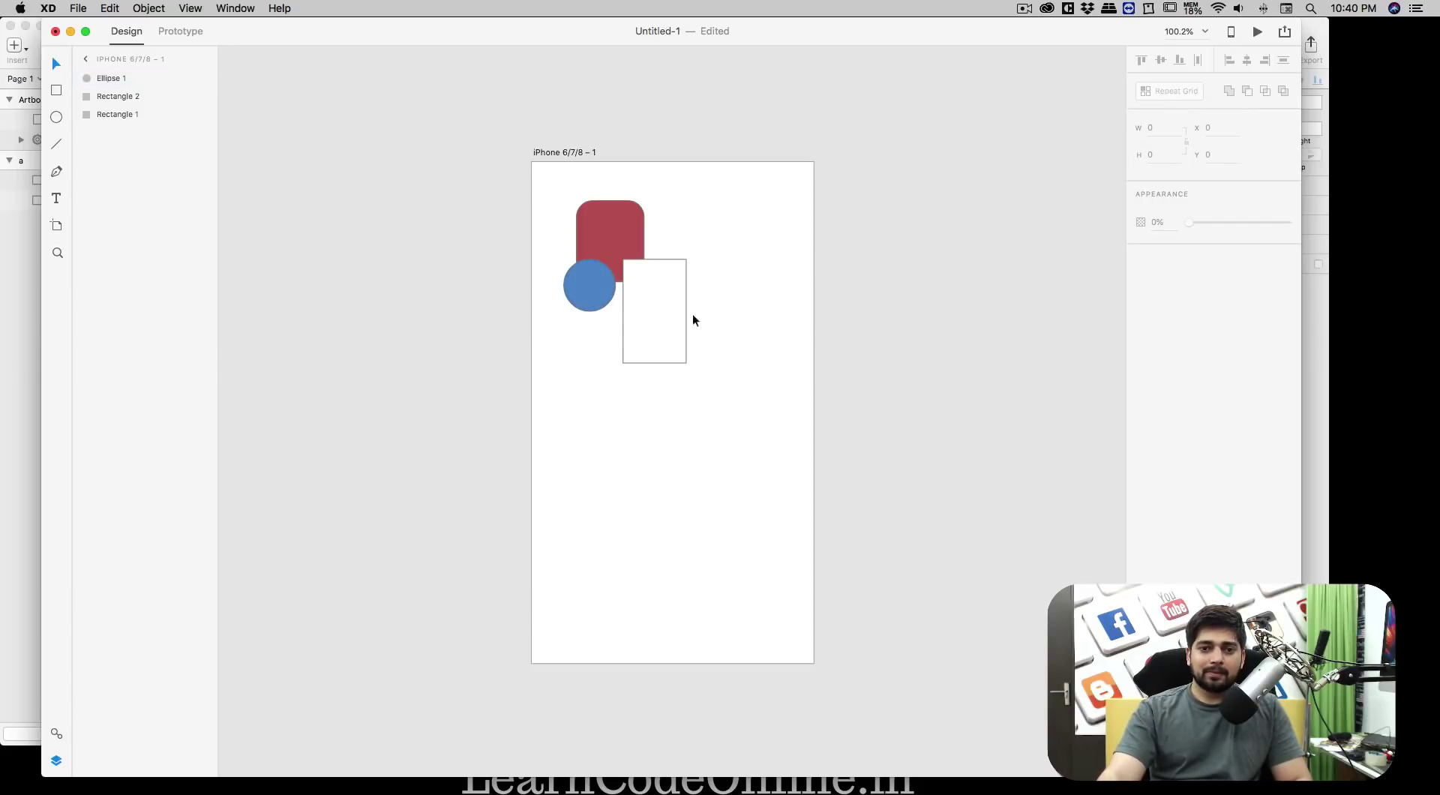
Shrink the tall white rectangle to about half size and fill it green
left_click(665, 301)
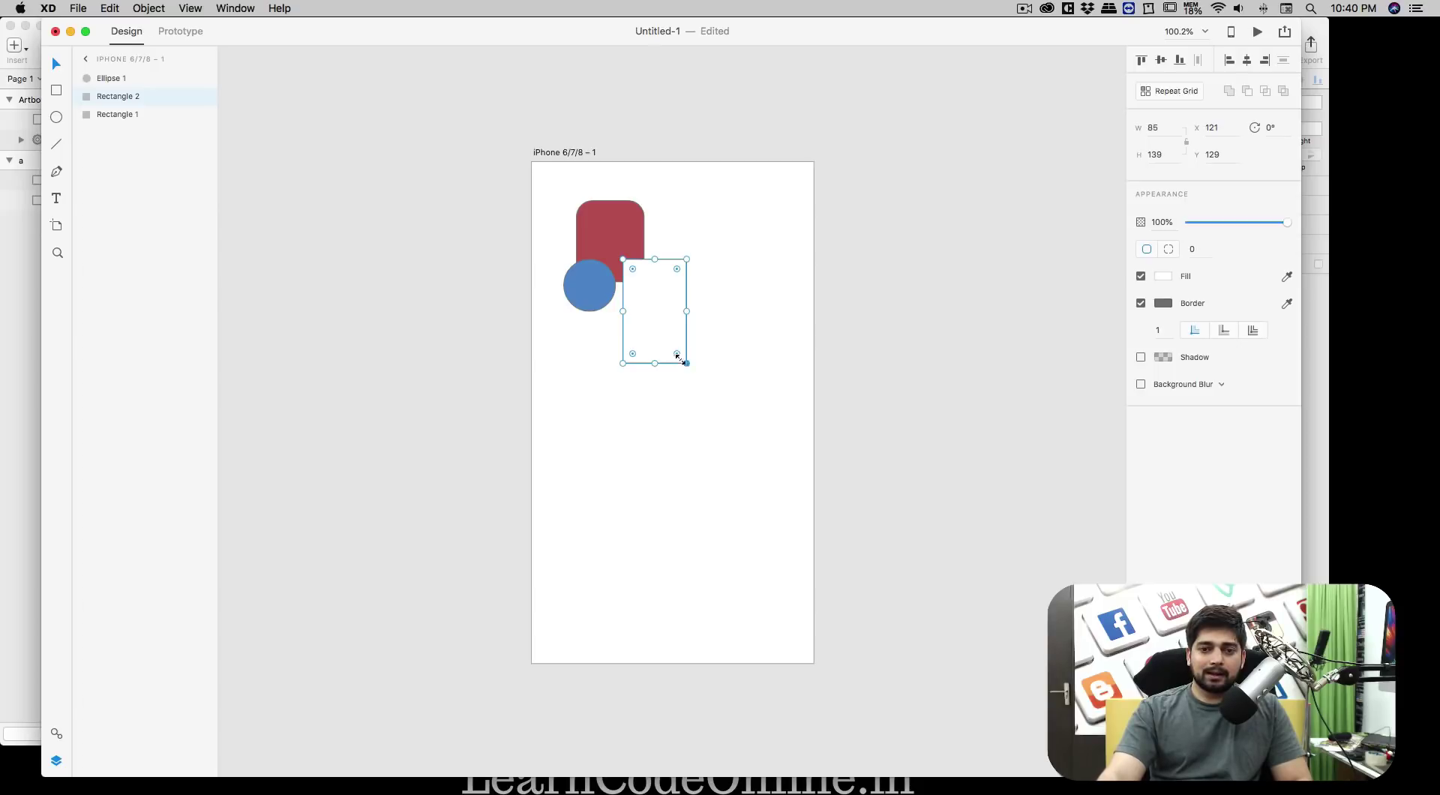
left_click_drag(685, 363, 655, 312)
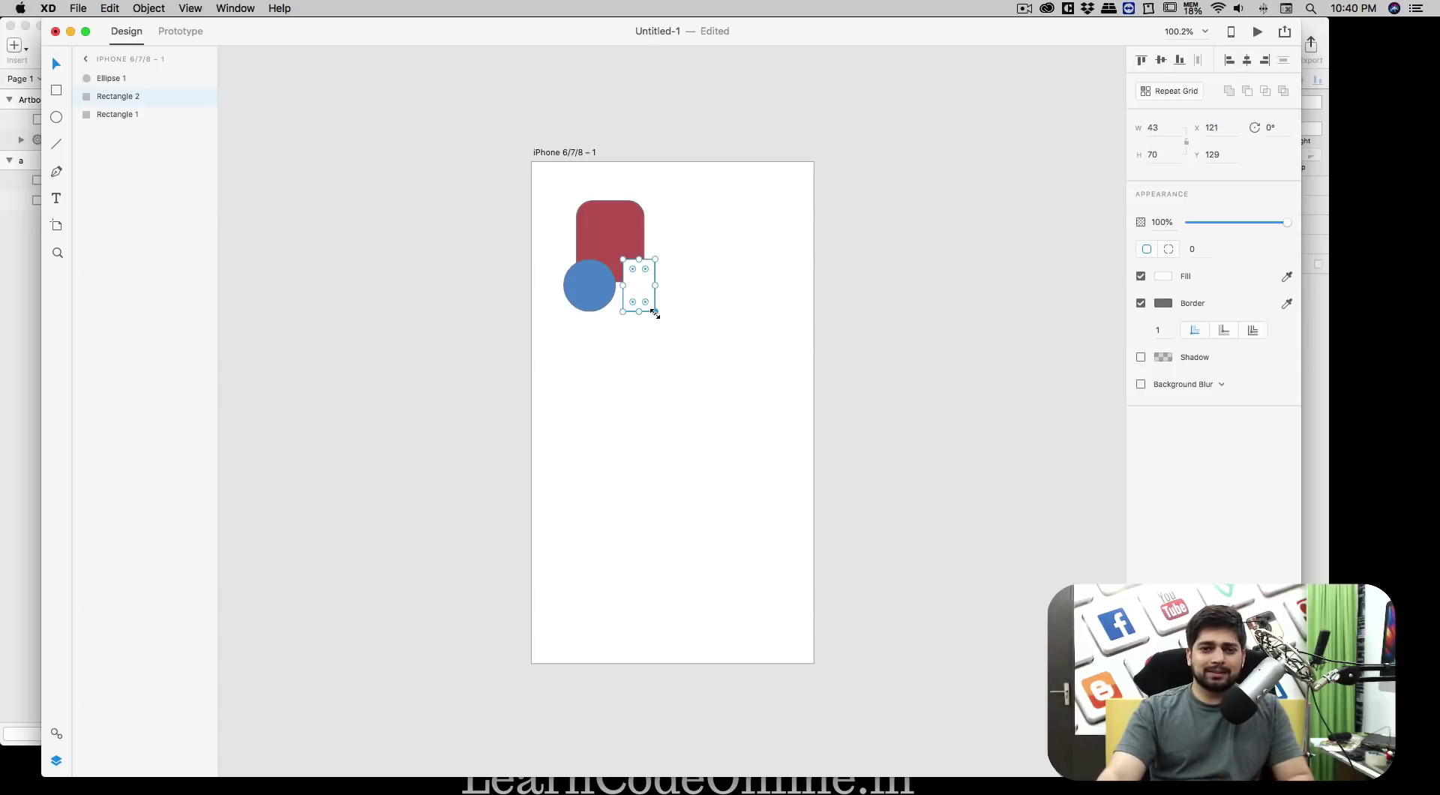
left_click(1163, 276)
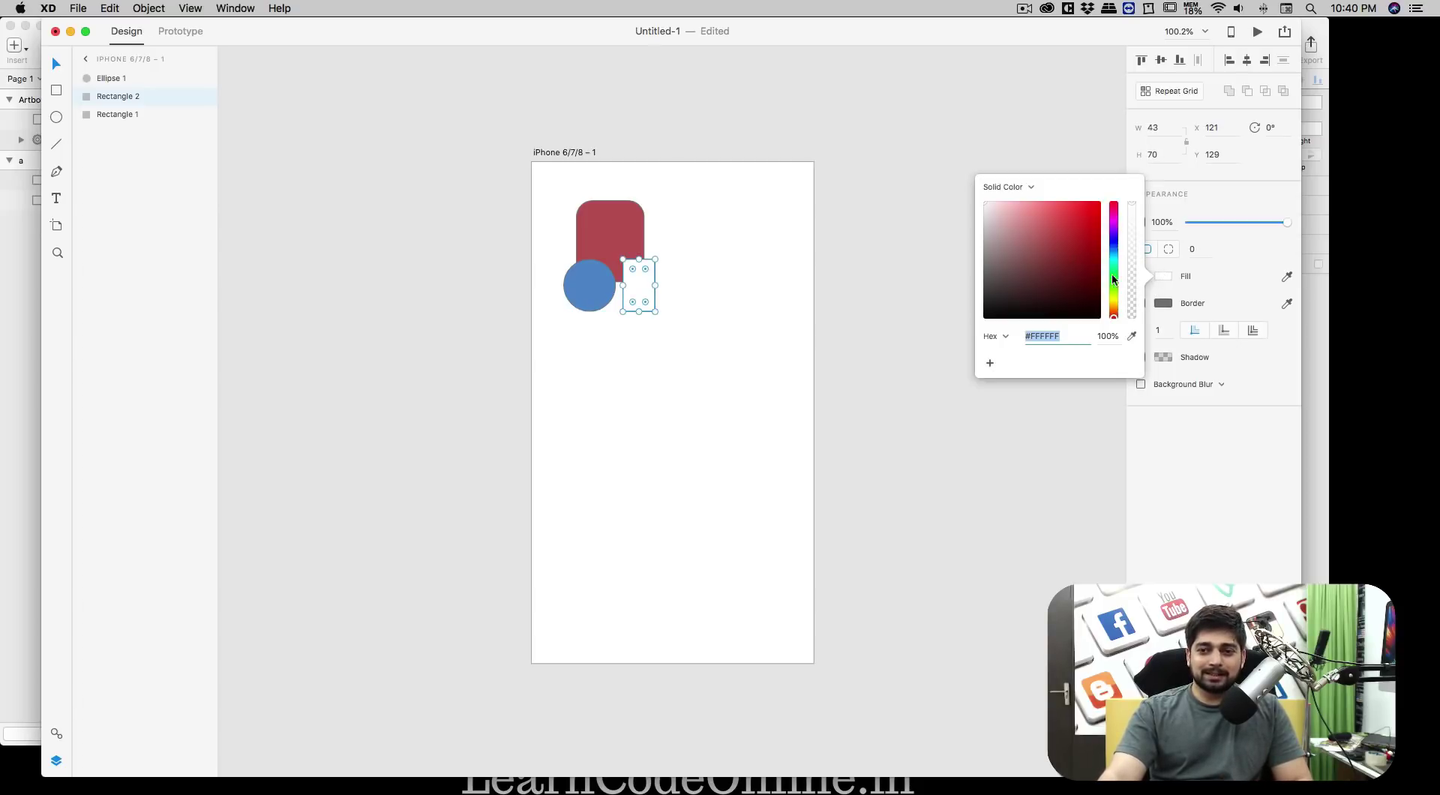
left_click(1114, 222)
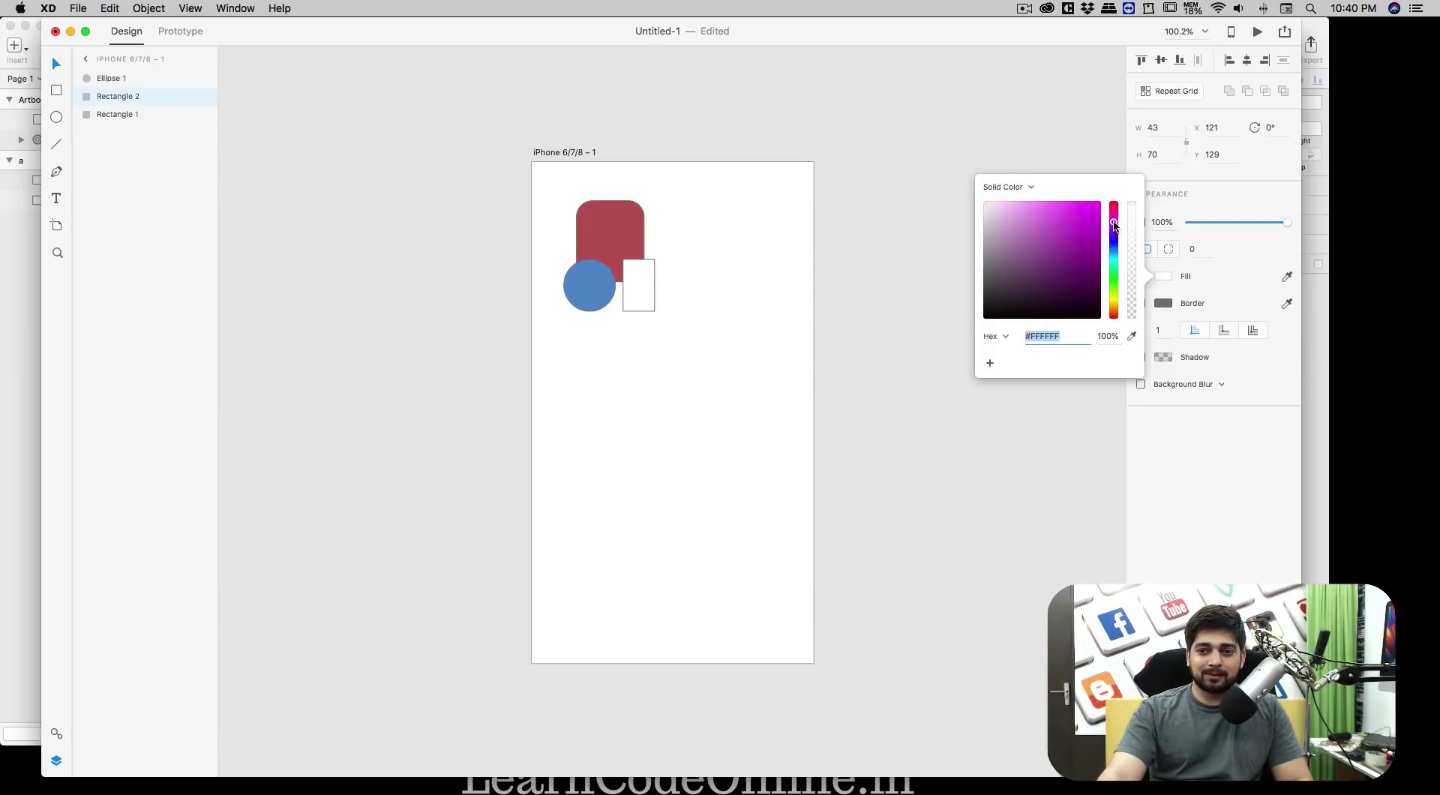
left_click(1114, 281)
left_click(1069, 238)
left_click_drag(1070, 237, 1071, 241)
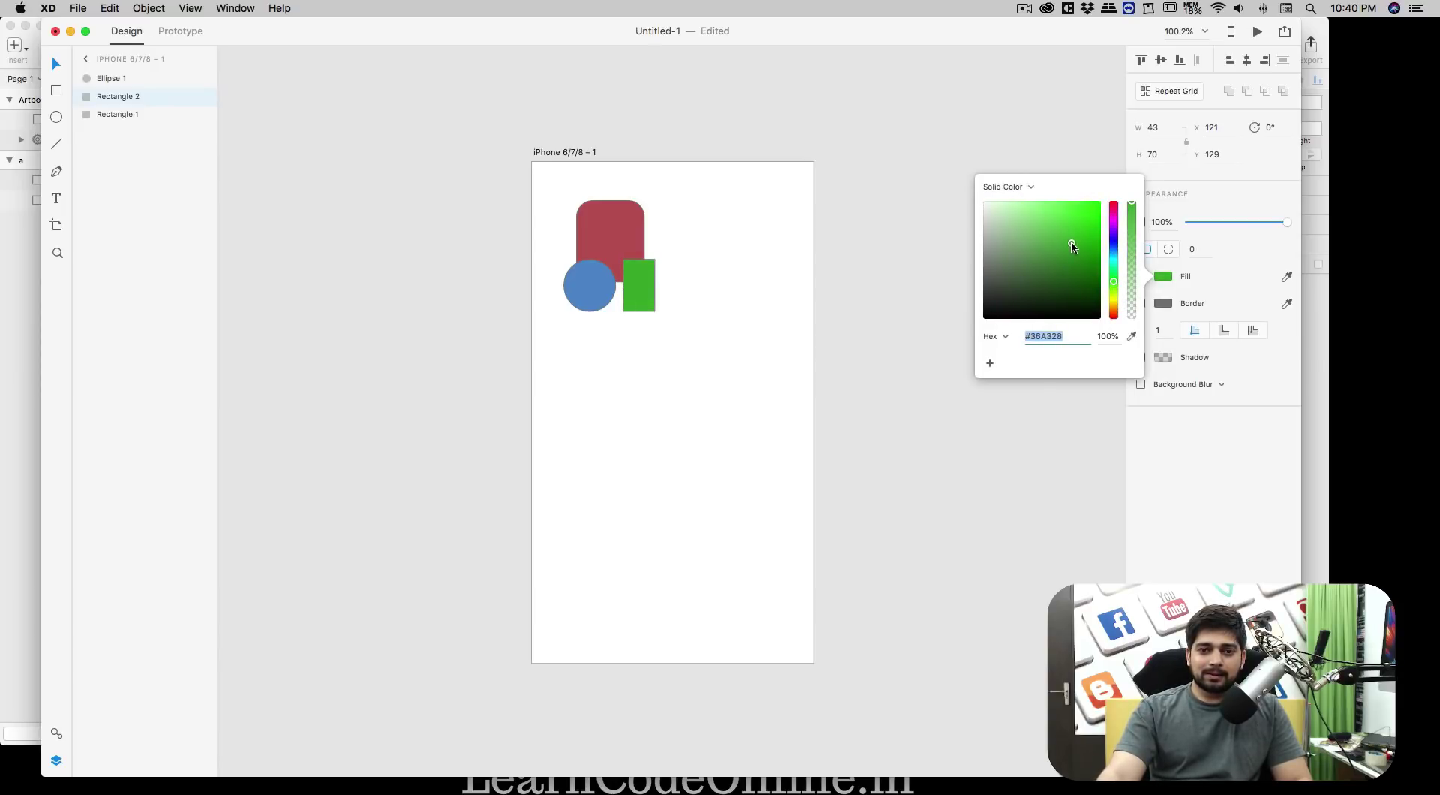
left_click(713, 356)
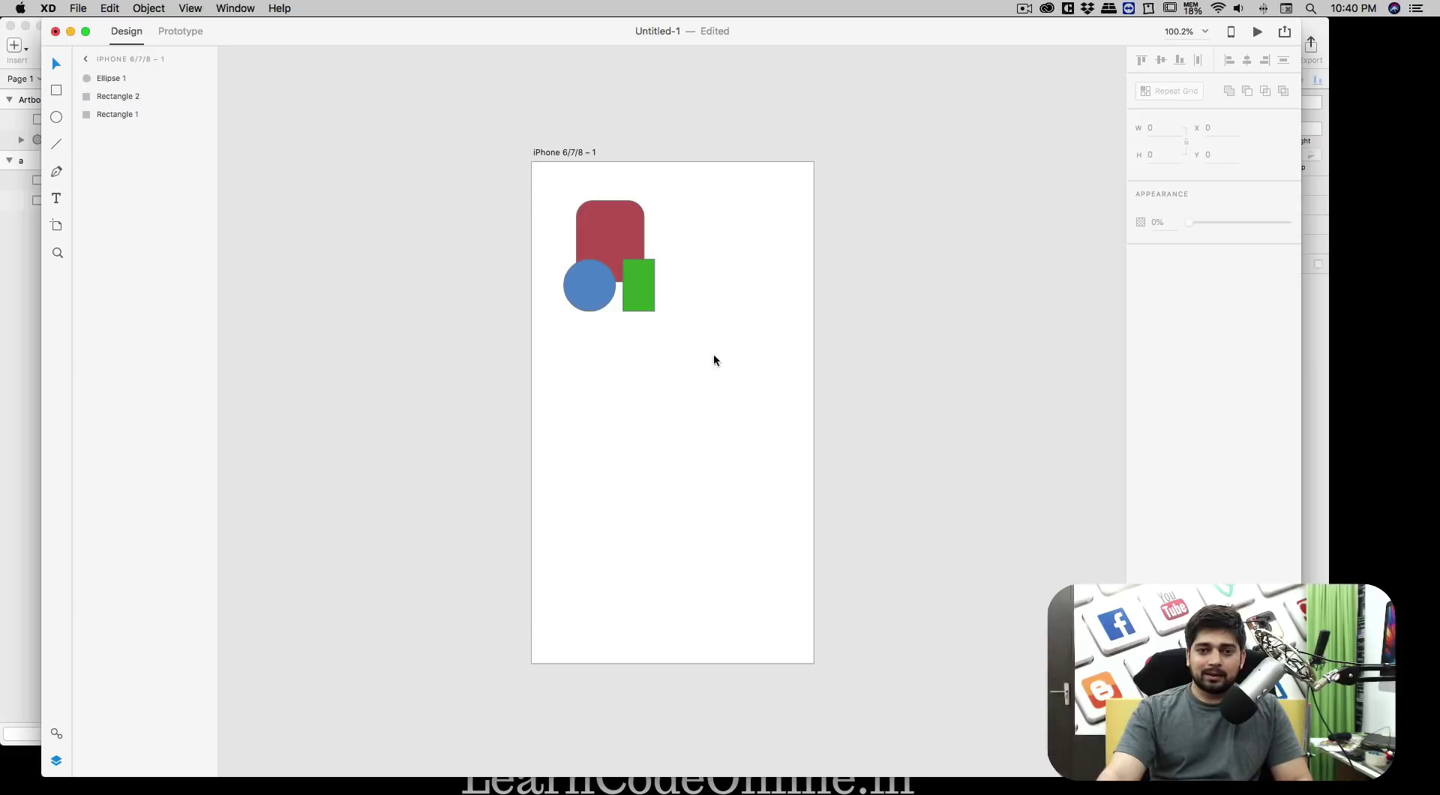
Select the red rounded rectangle, blue circle and green rectangle together
left_click(648, 301)
left_click(582, 296)
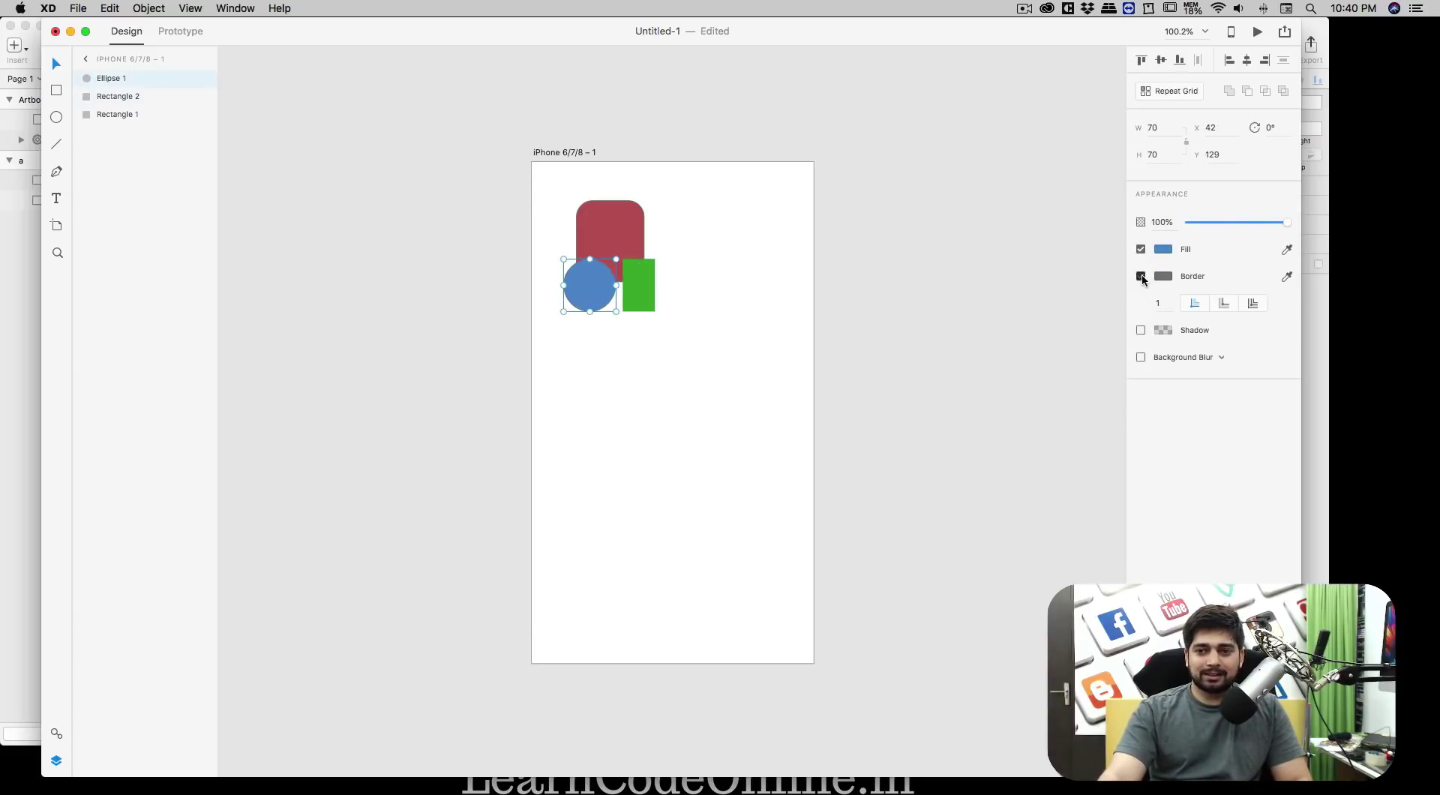
left_click(609, 227)
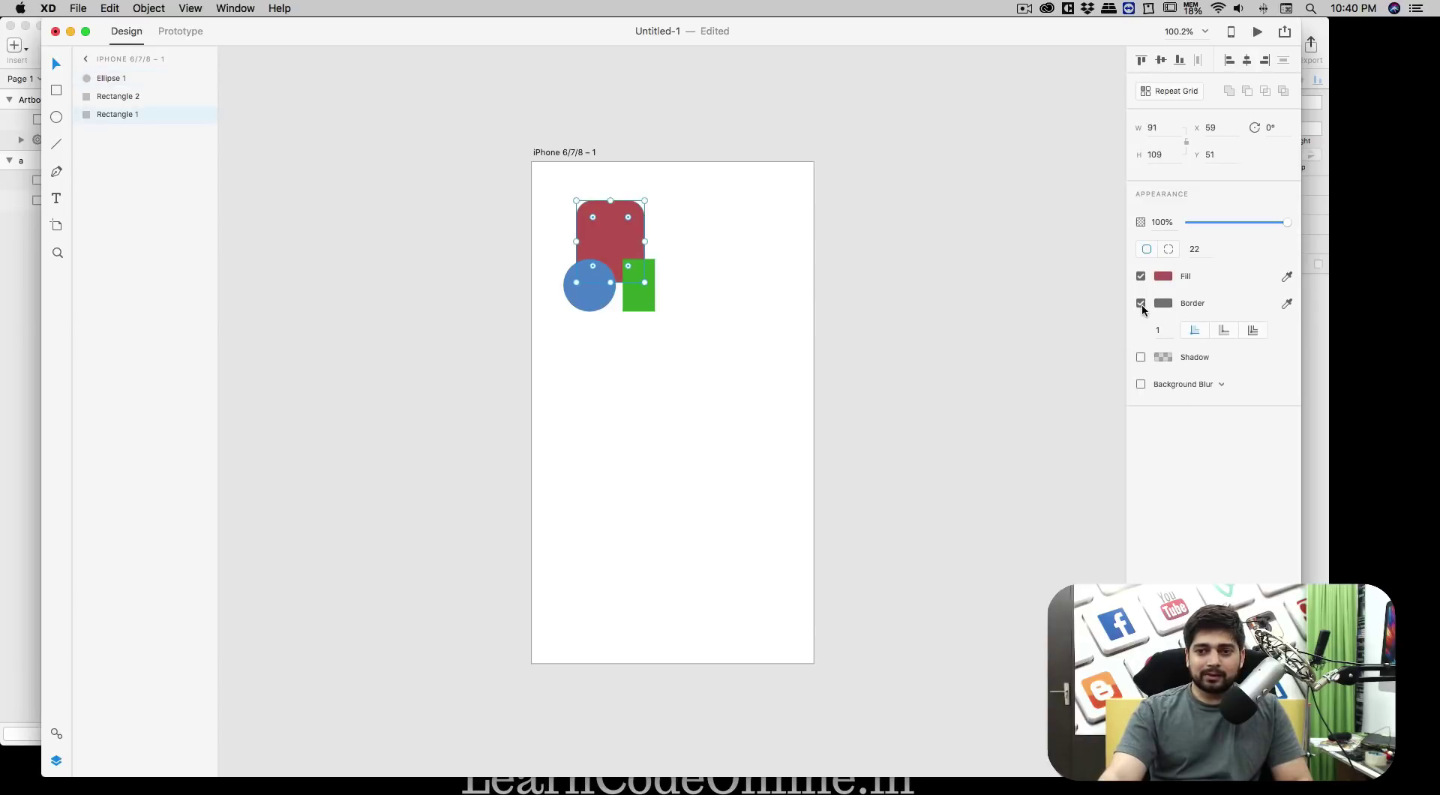
left_click(629, 395)
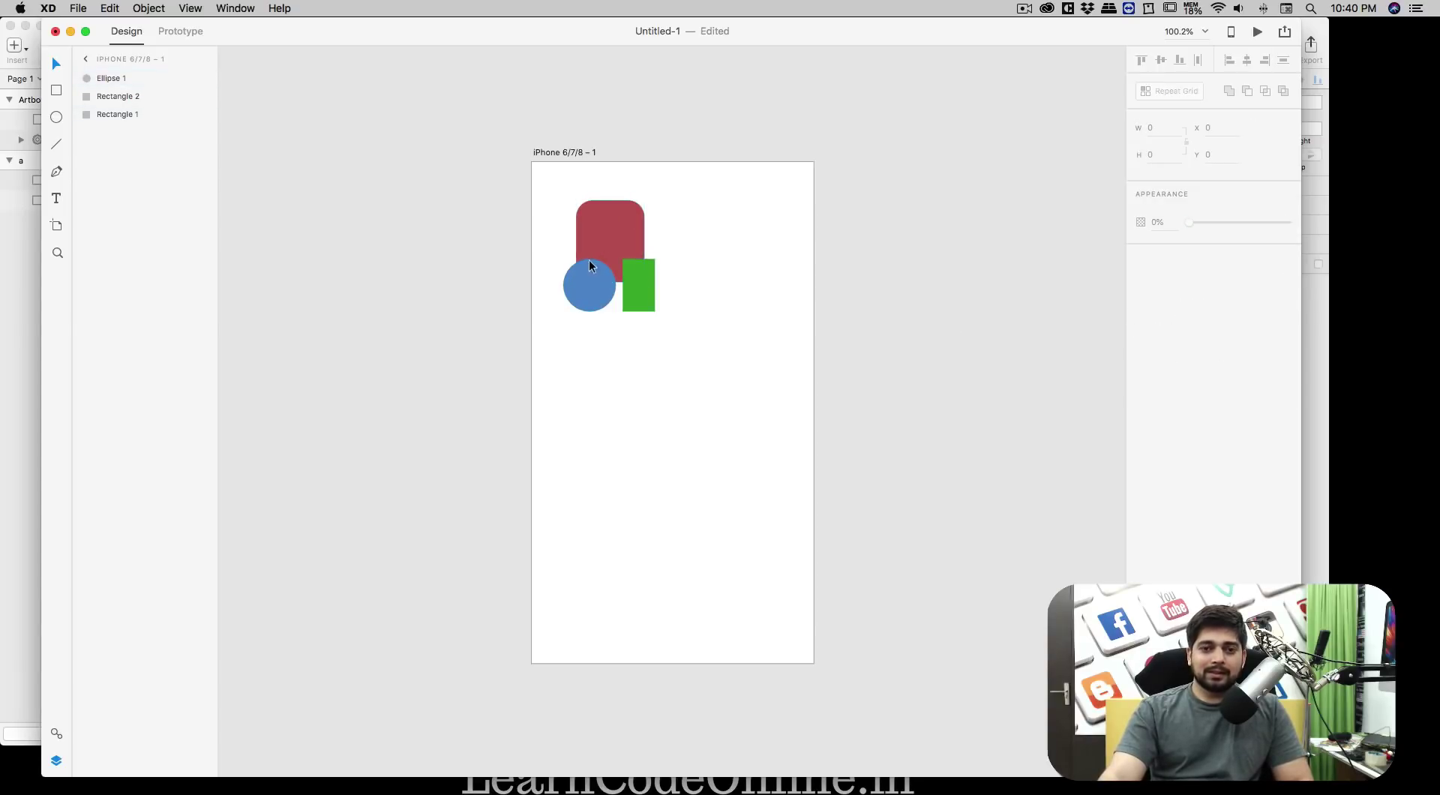
left_click_drag(558, 199, 670, 323)
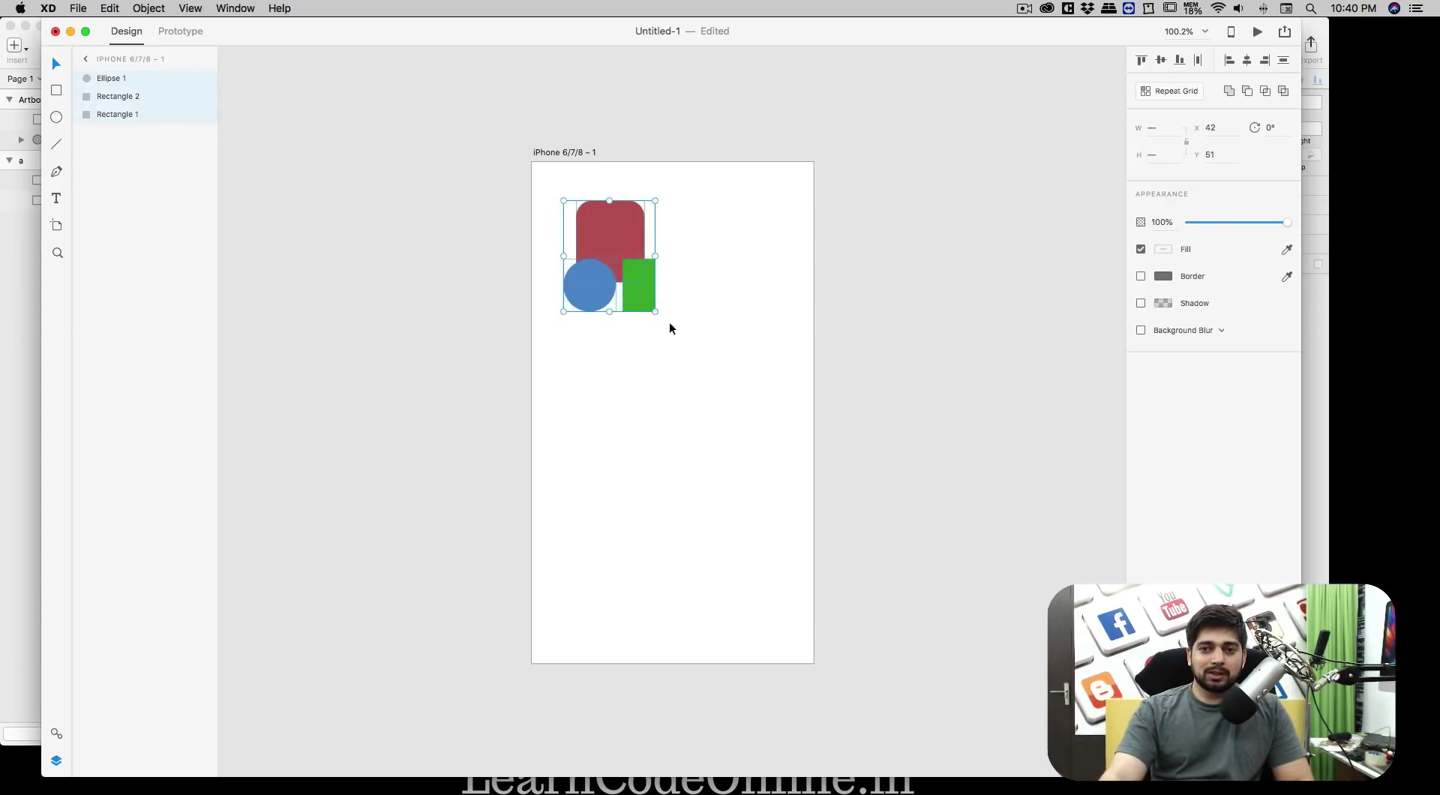
Turn the three shapes into a Repeat Grid extended down to three rows
left_click(1167, 91)
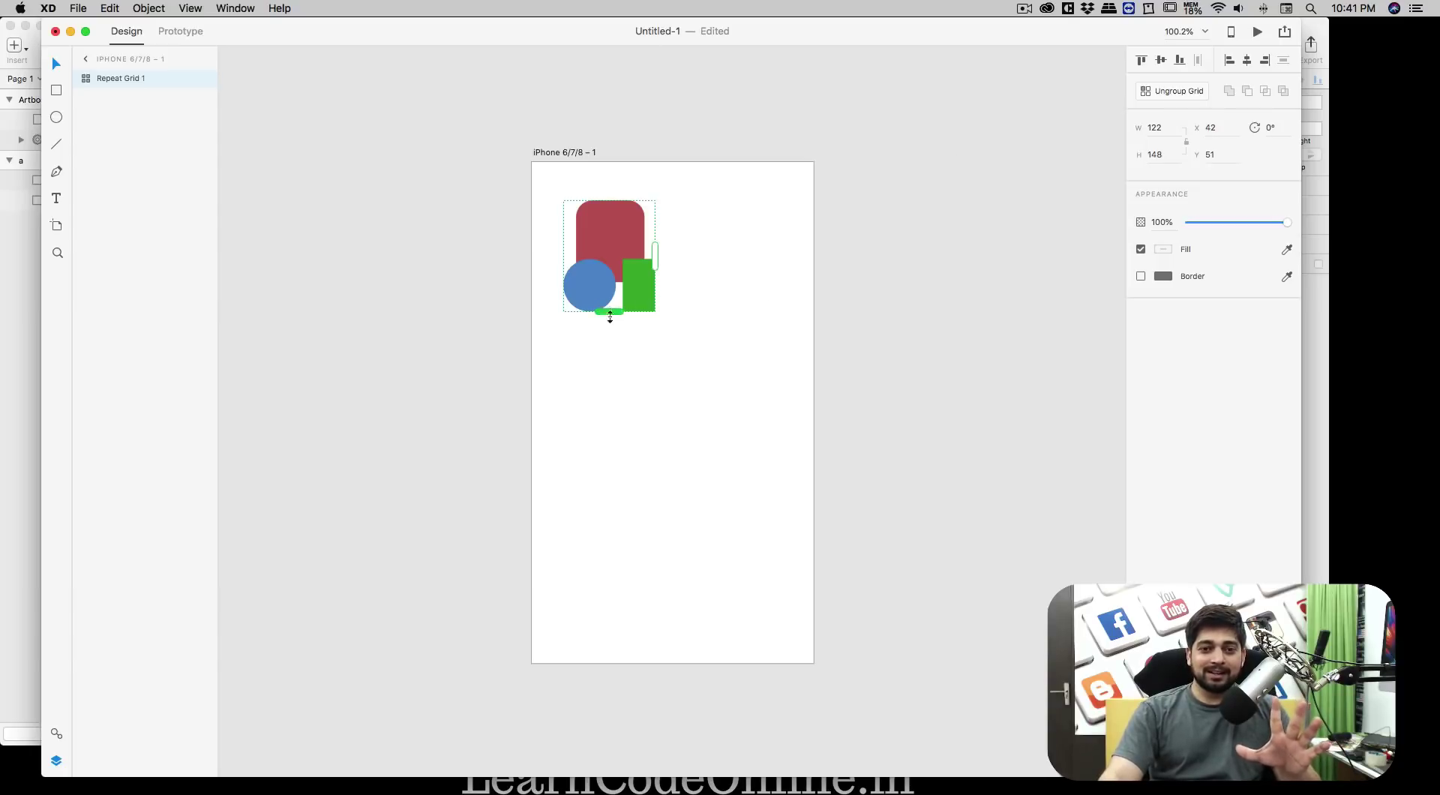
left_click_drag(610, 317, 609, 578)
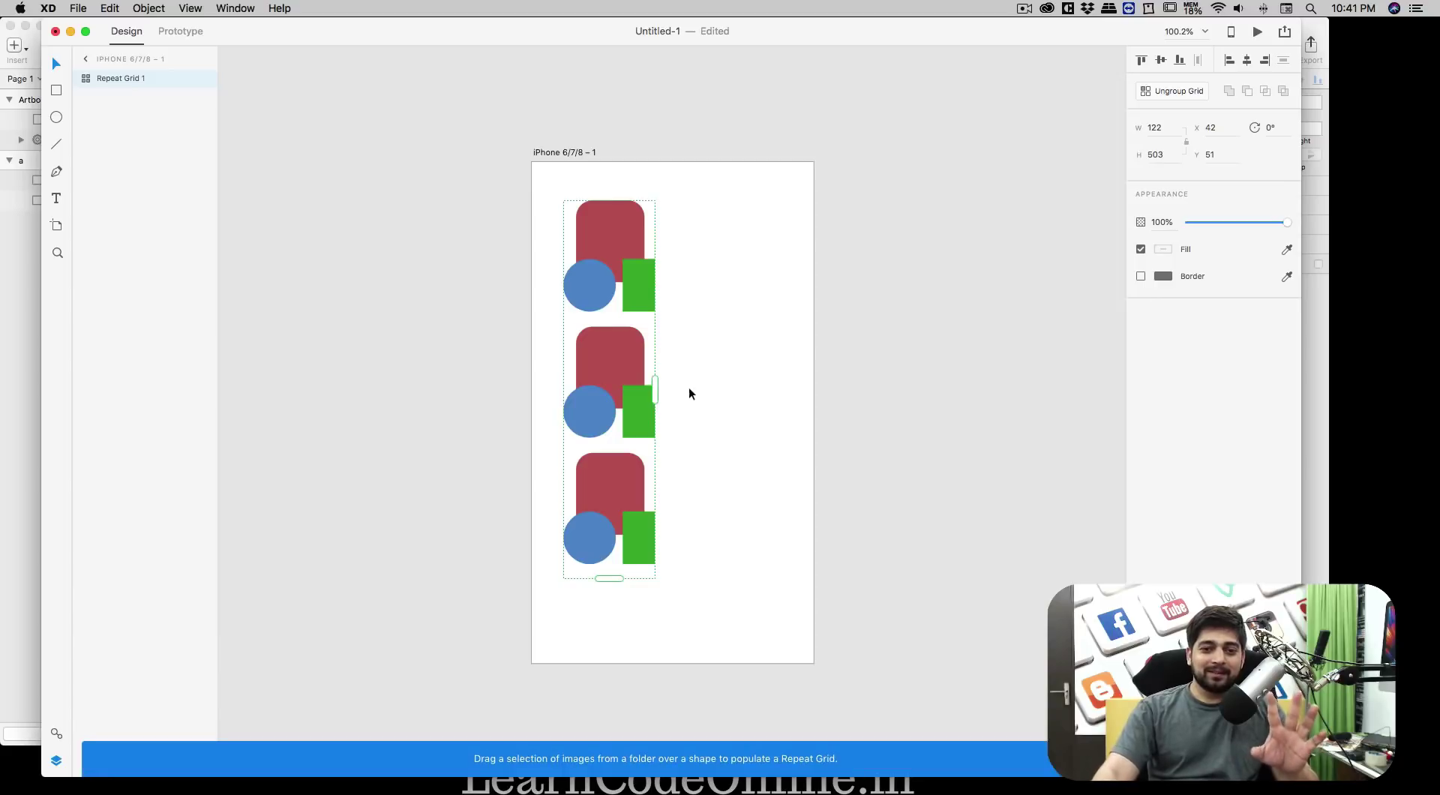
left_click_drag(655, 390, 805, 398)
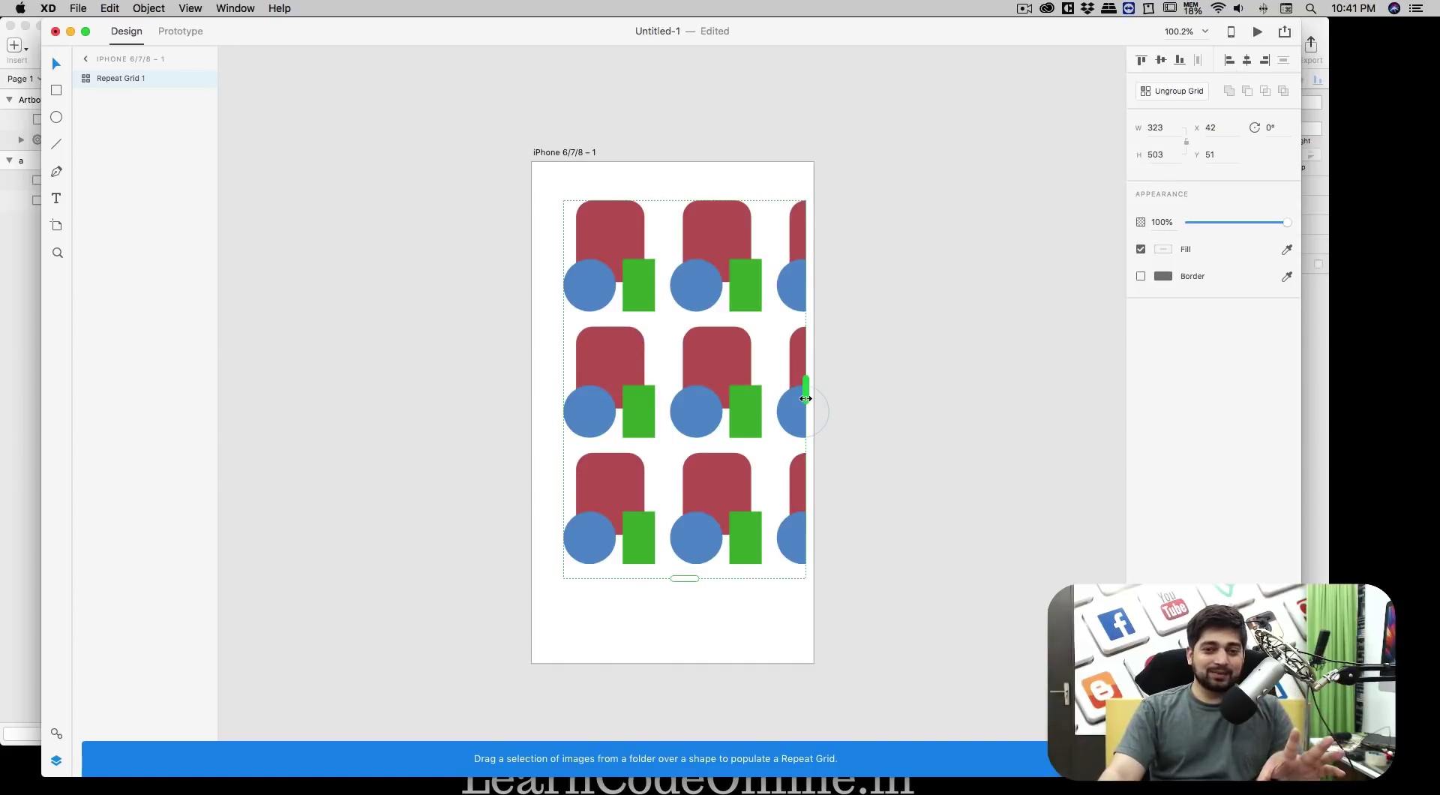
key("super+z")
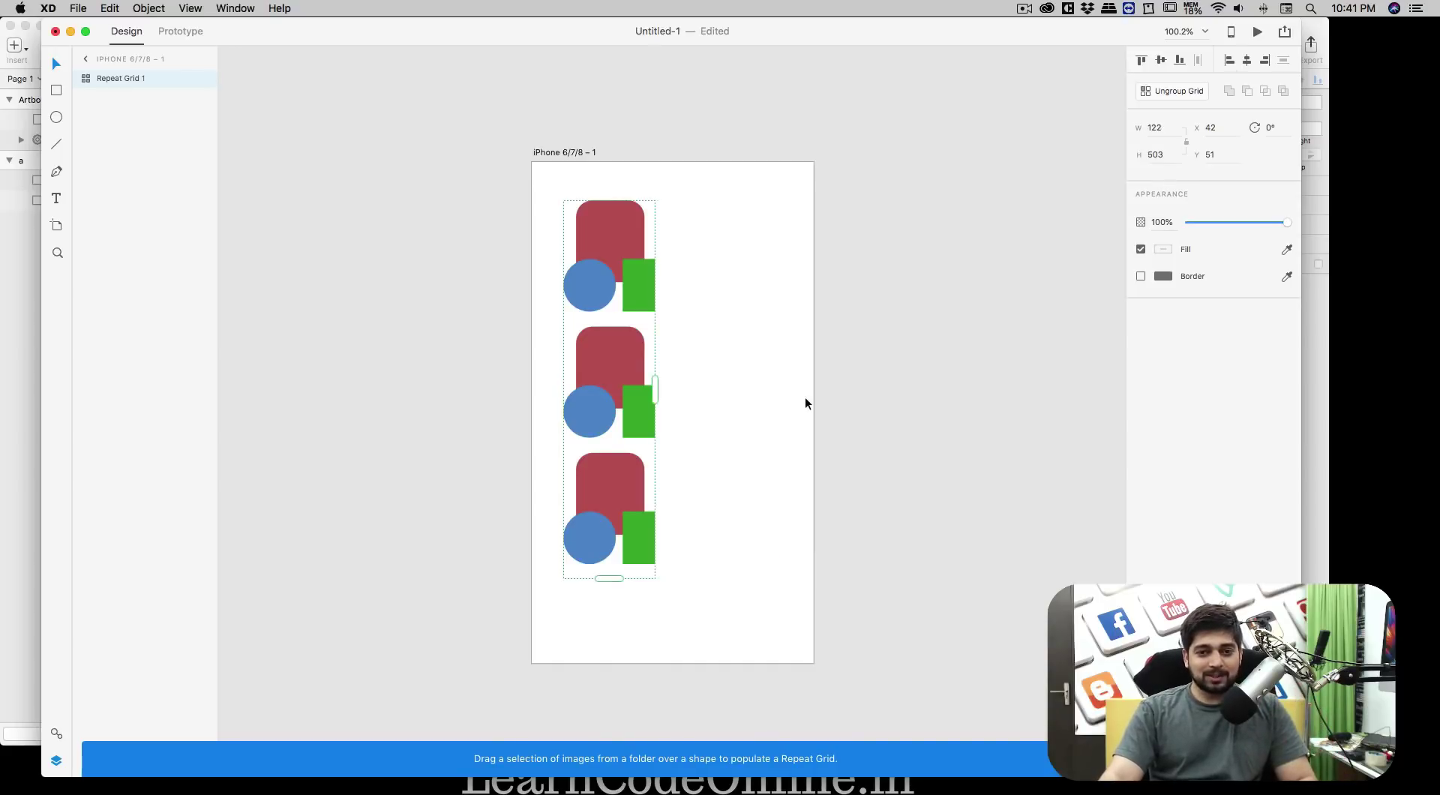
left_click(714, 401)
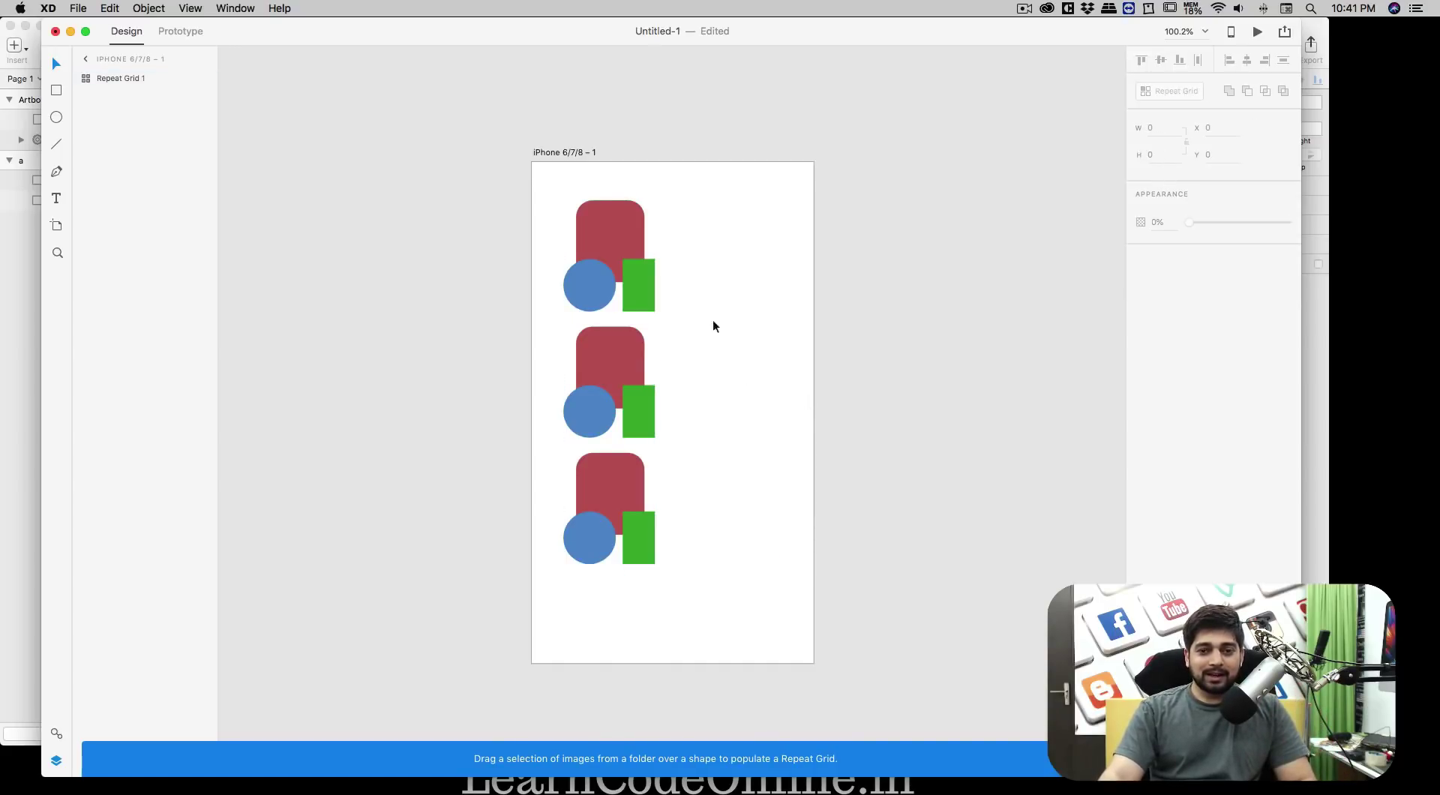
Add a second grid column and tighten spacing so the rows overlap
left_click(642, 270)
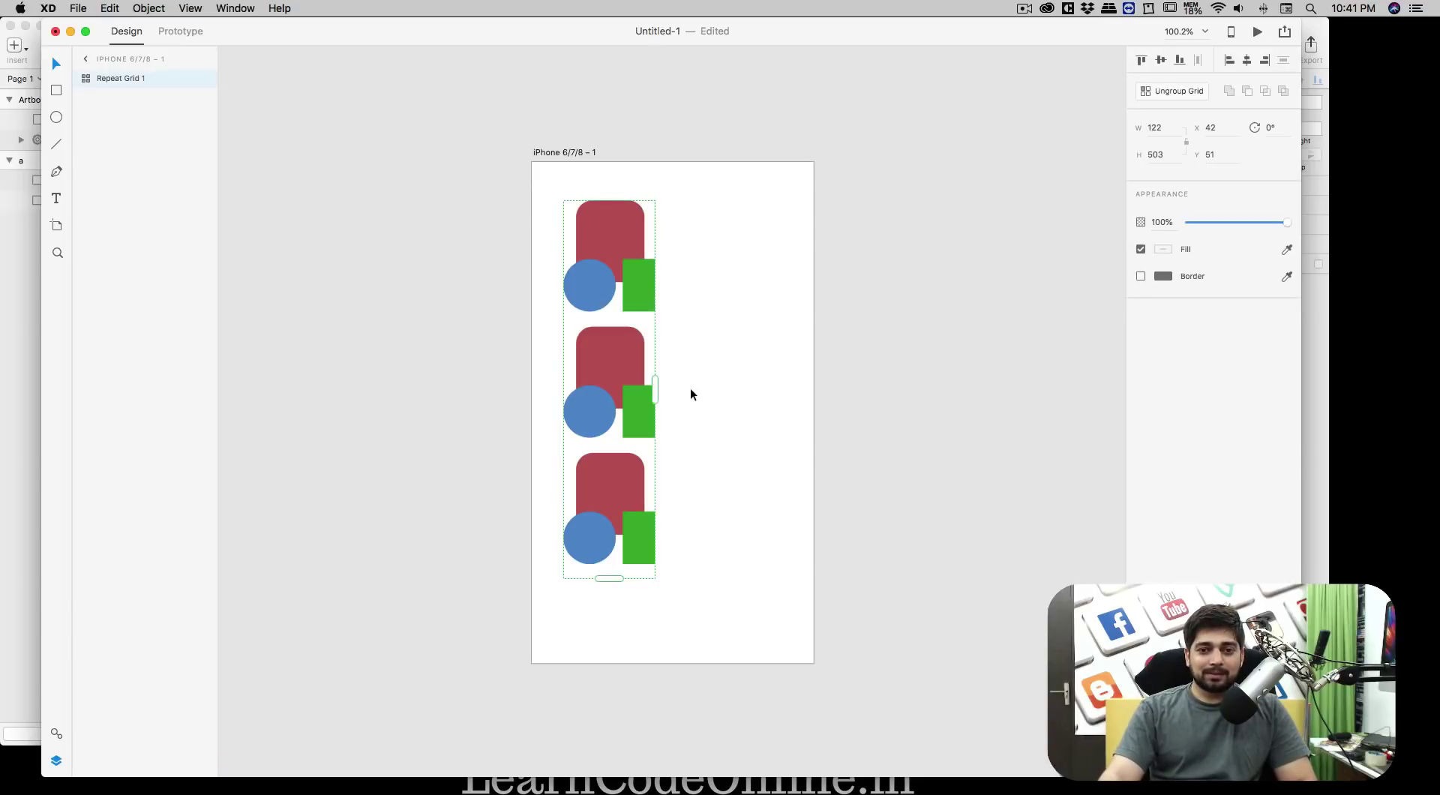
left_click_drag(657, 386, 768, 396)
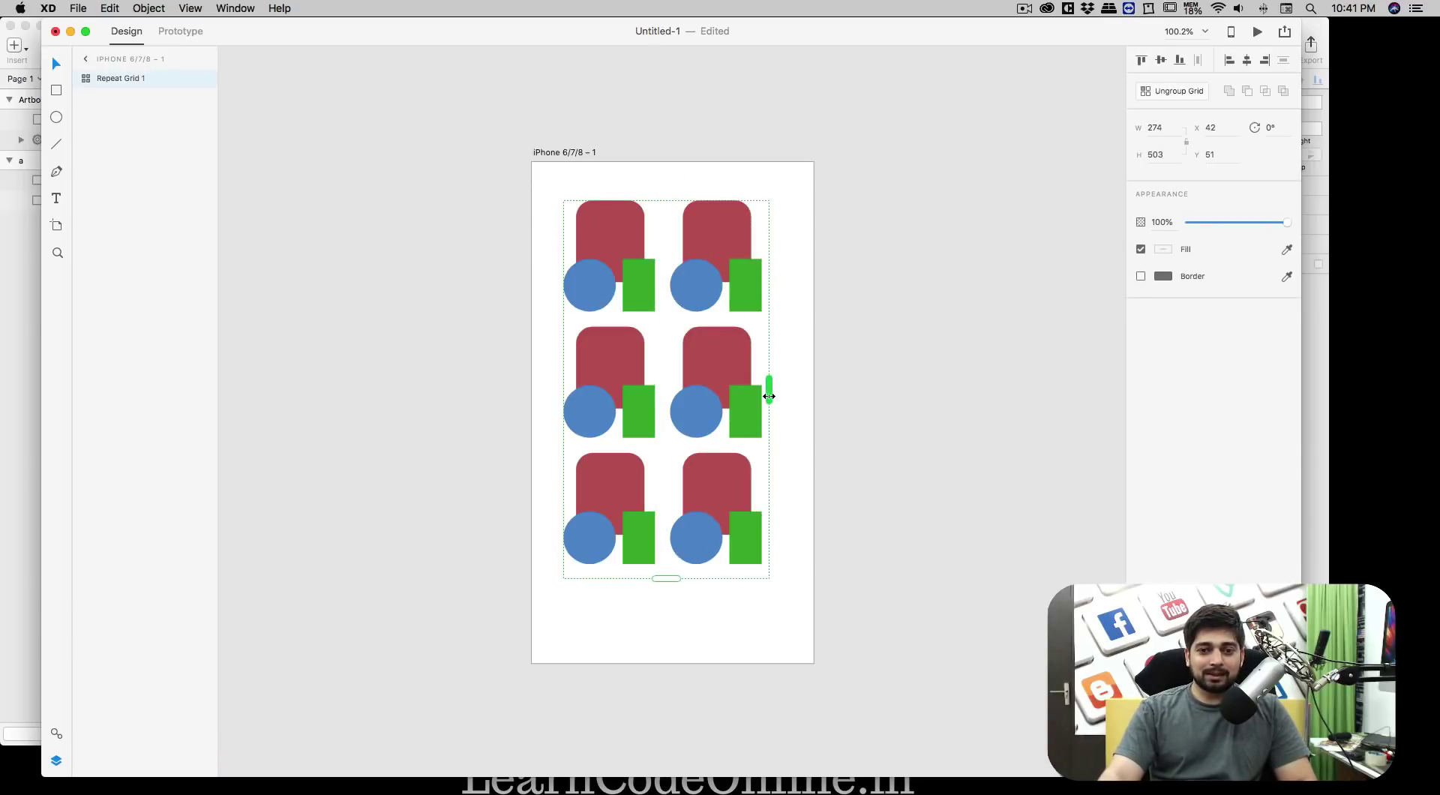
left_click_drag(616, 358, 616, 351)
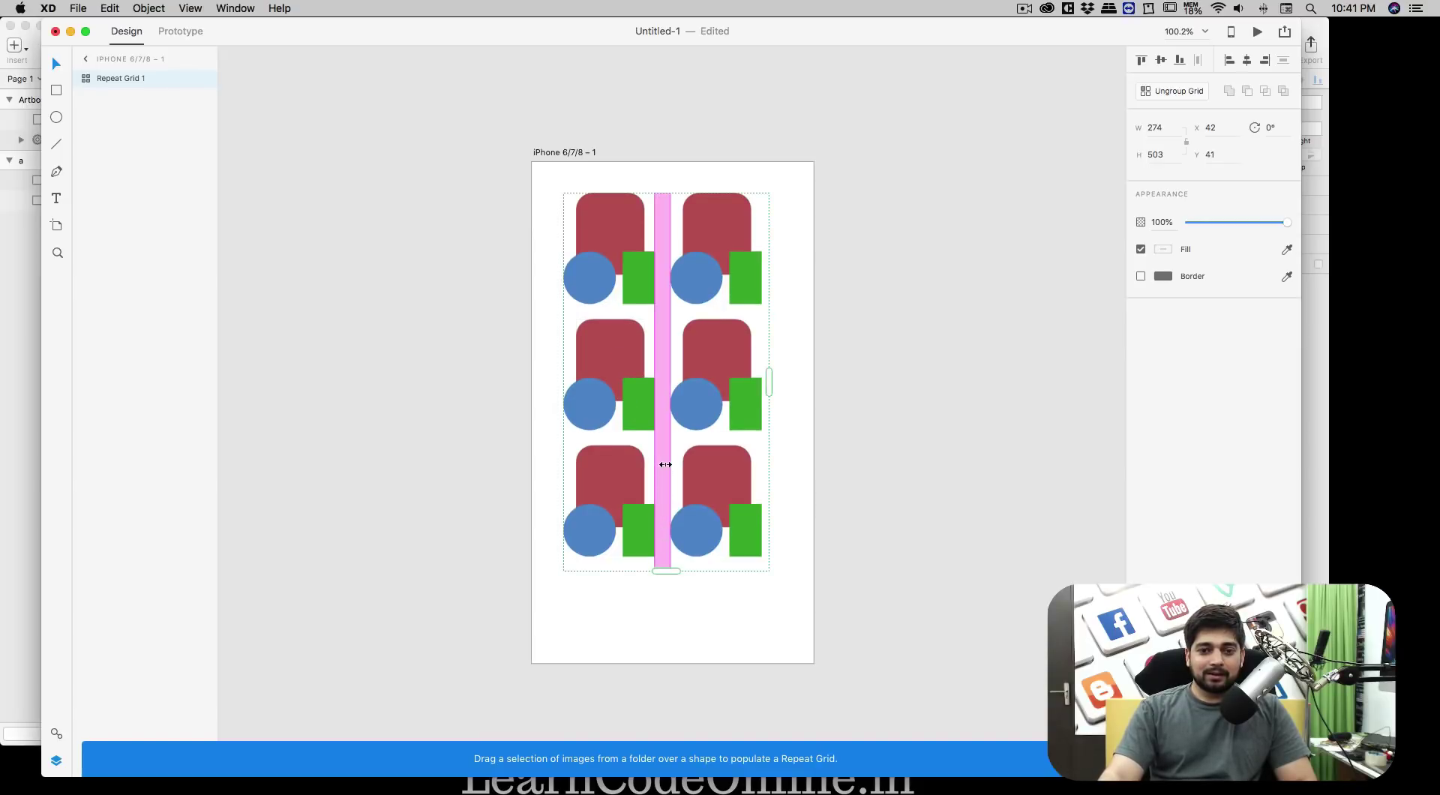
left_click_drag(664, 465, 605, 334)
left_click(754, 578)
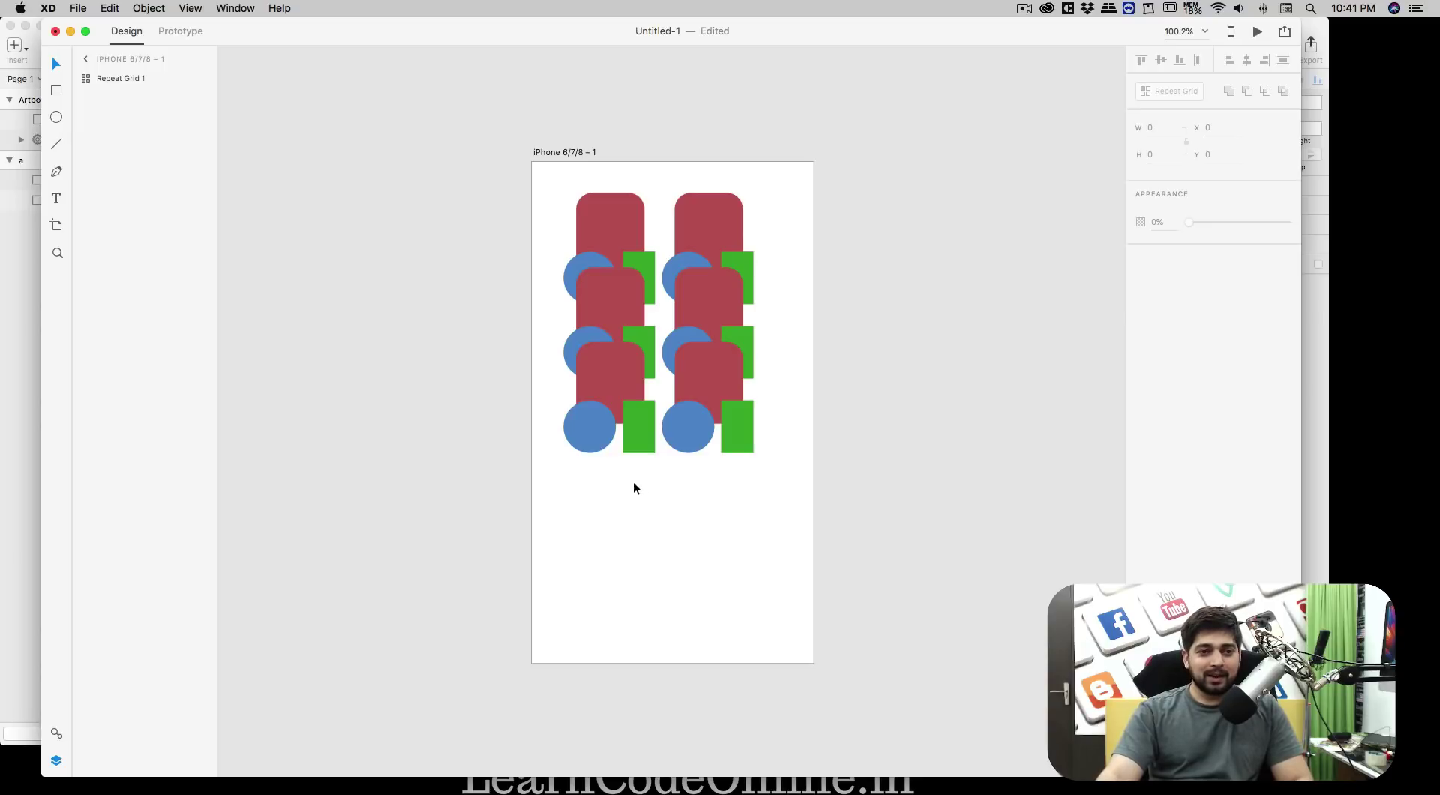
Draw curved zigzag Path 1 with the Pen below the grid, closing it at its start
scroll(632, 488, "down", 5)
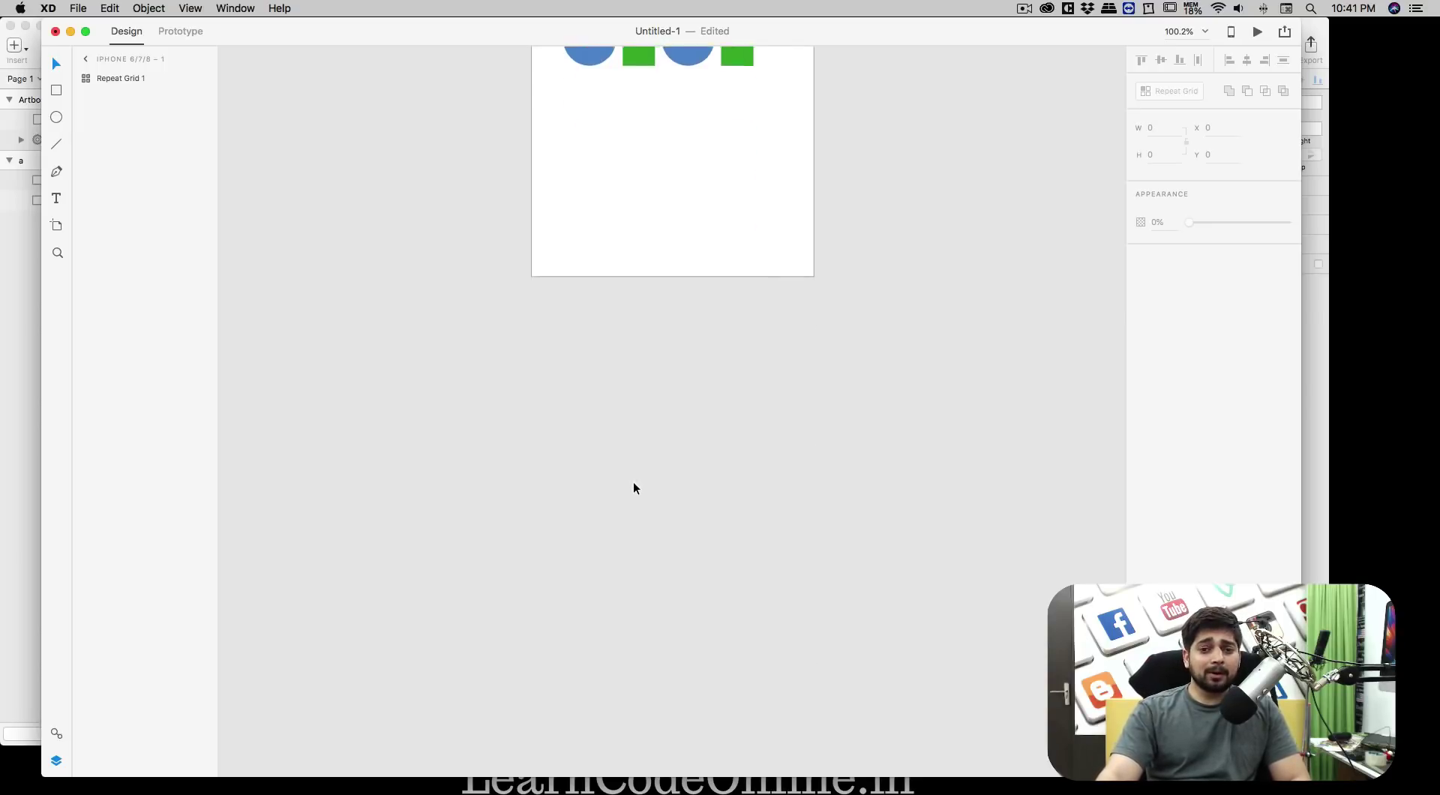
scroll(633, 488, "up", 3)
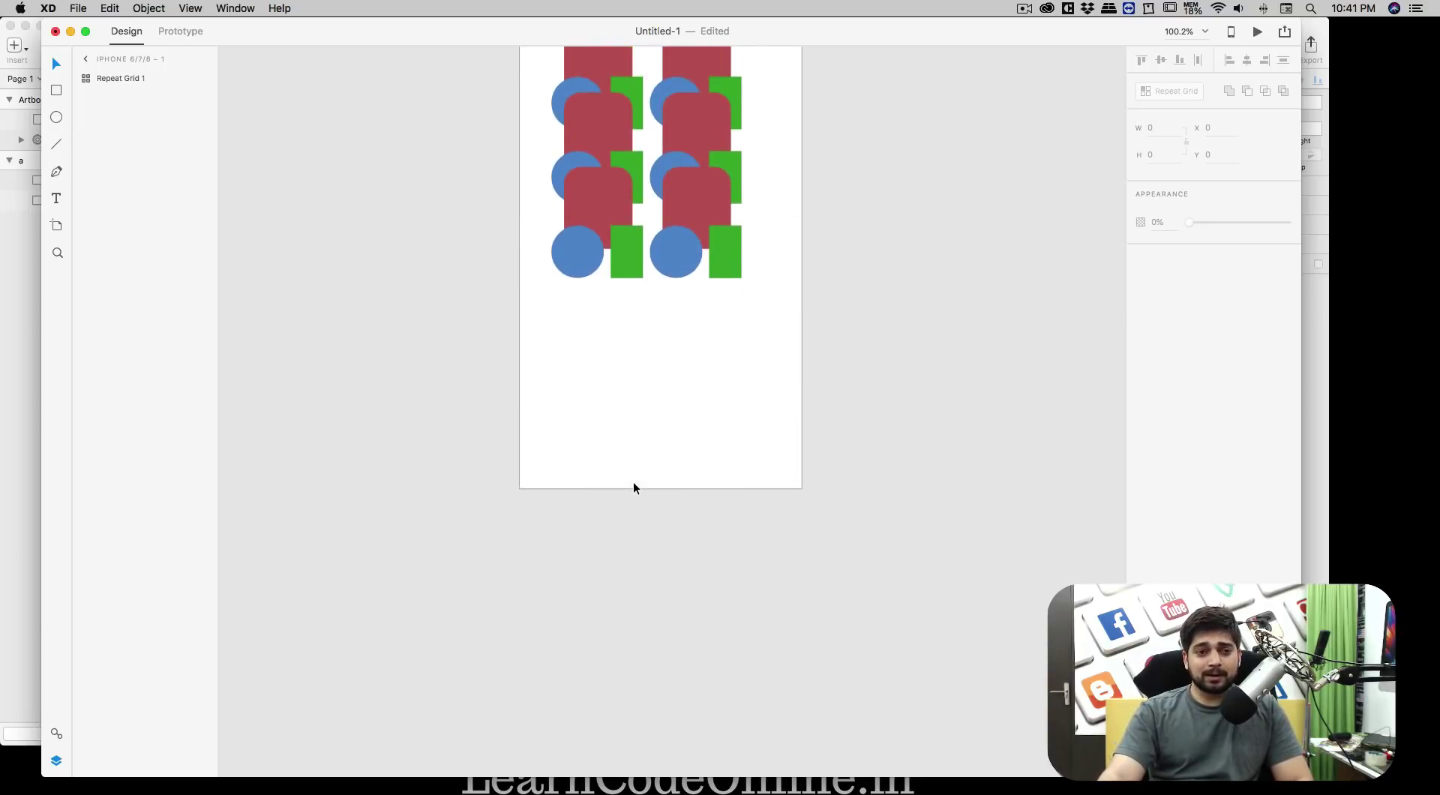
left_click(57, 172)
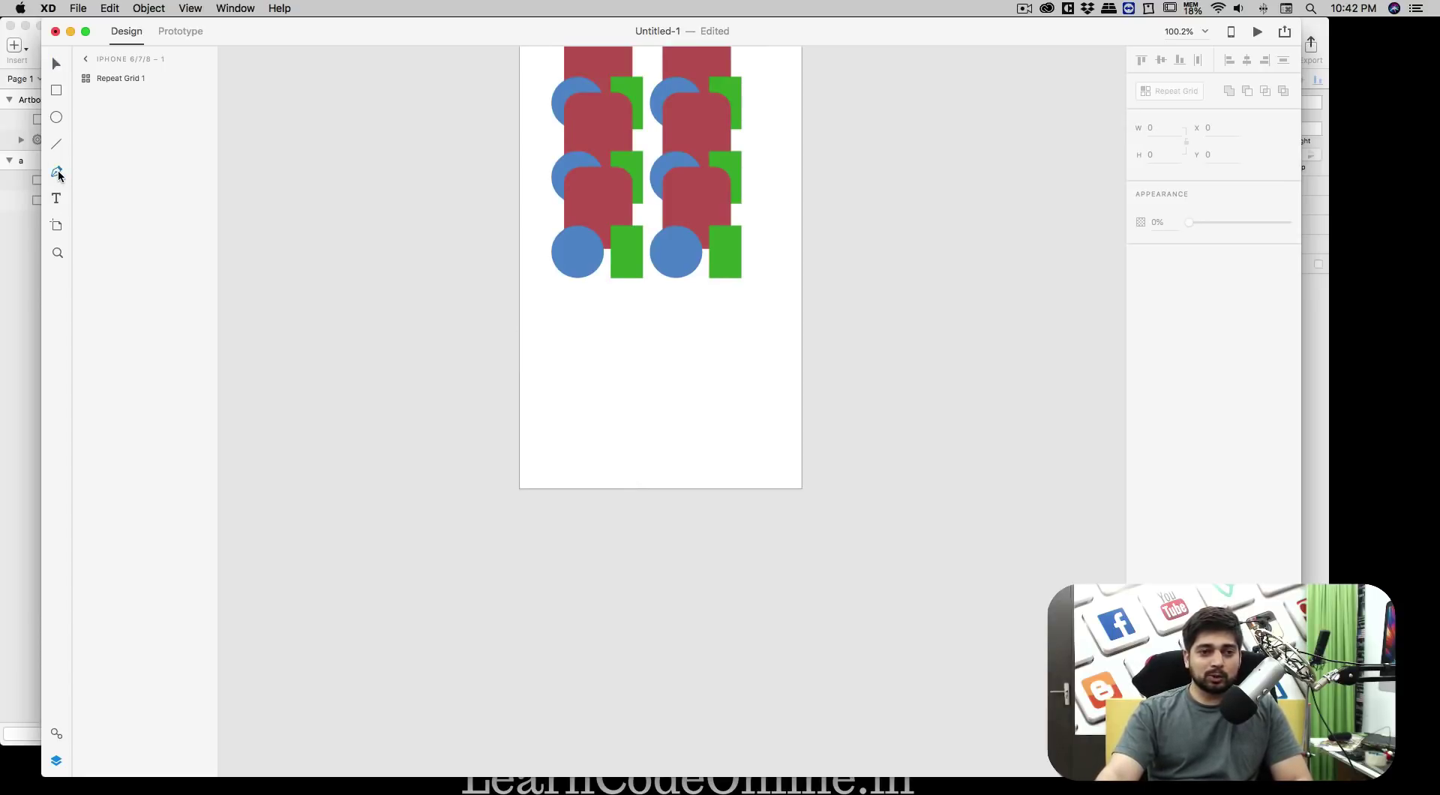
left_click(569, 320)
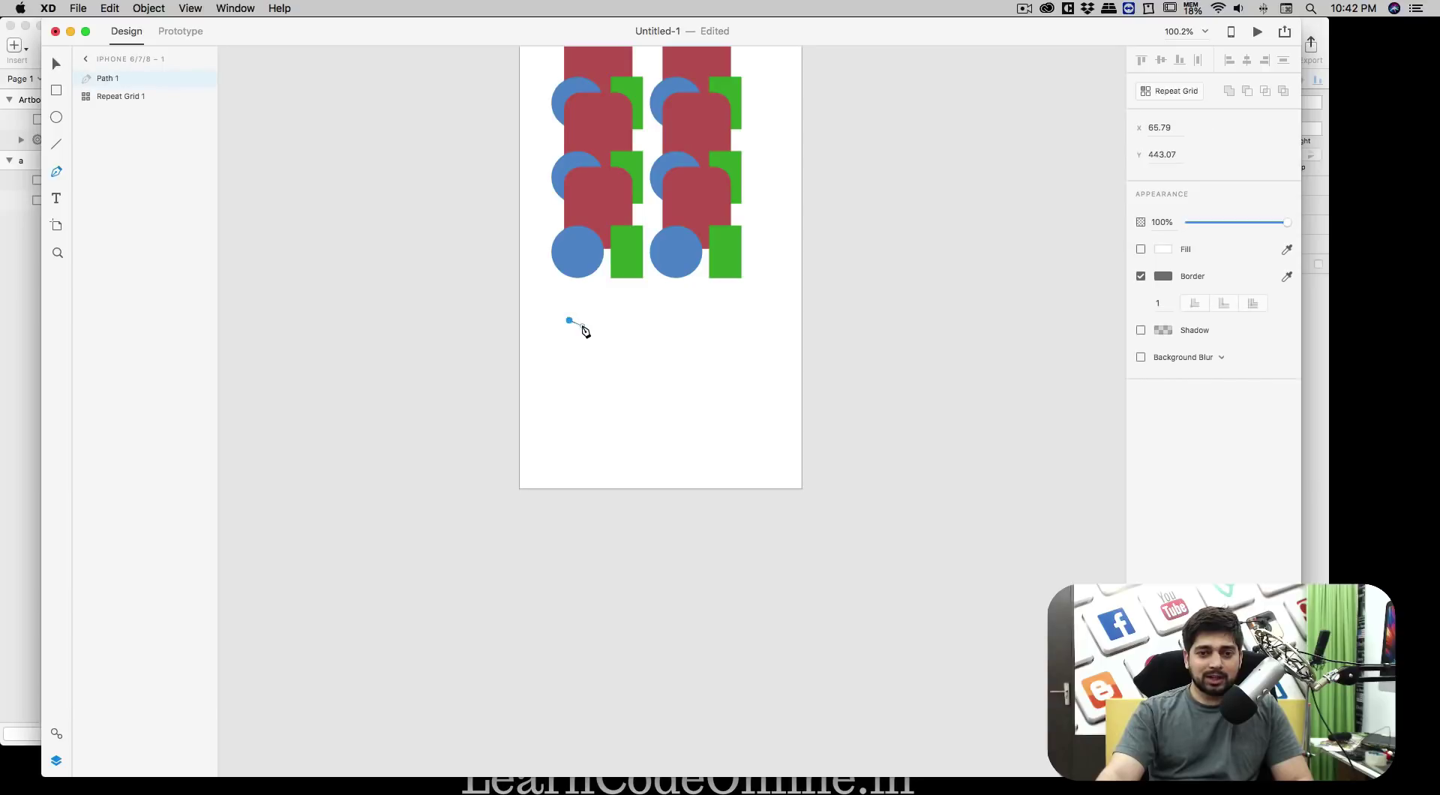
left_click(700, 320)
left_click_drag(703, 326, 704, 369)
left_click_drag(595, 384, 668, 421)
left_click_drag(743, 365, 752, 397)
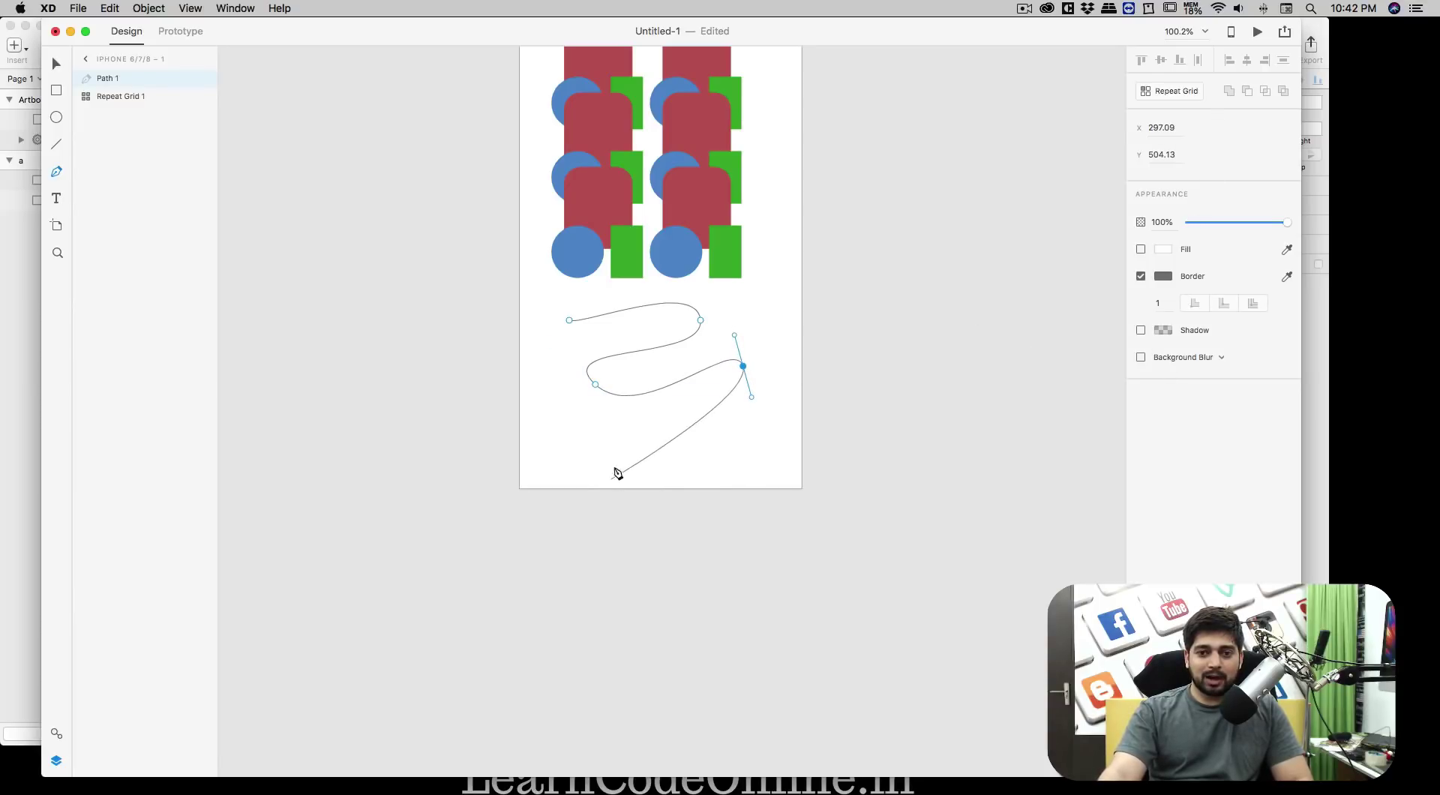
left_click_drag(574, 430, 620, 460)
left_click(719, 430)
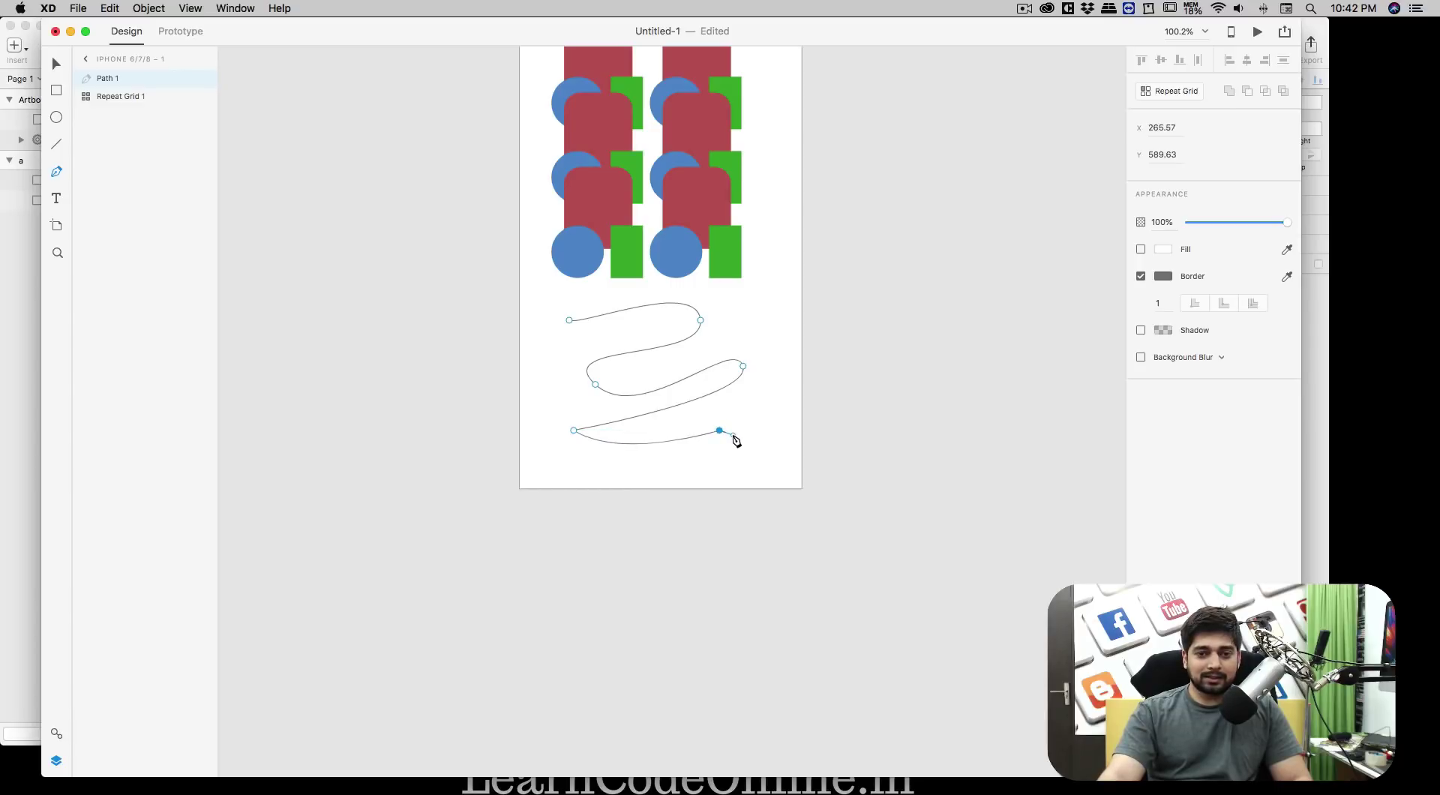
left_click(551, 468)
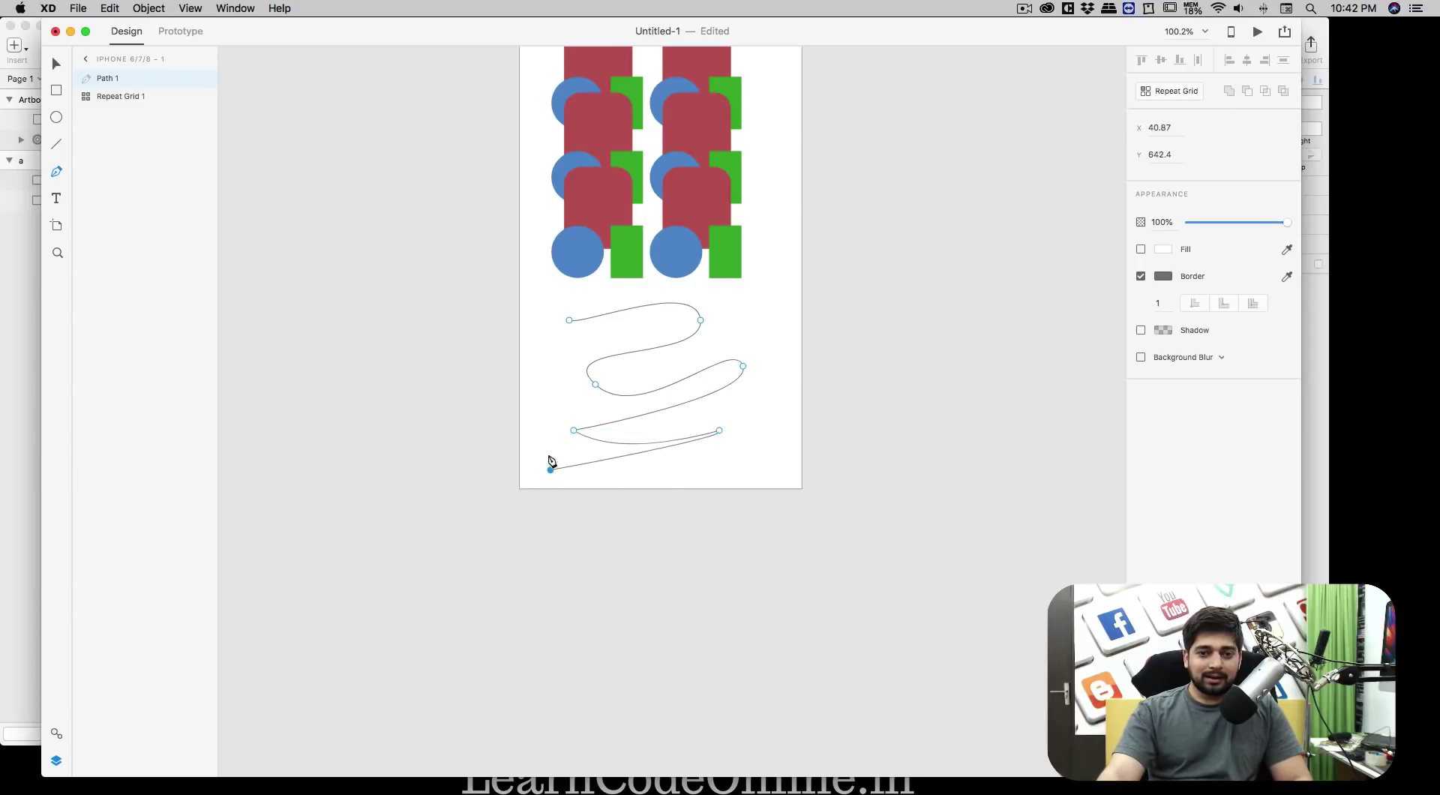
left_click(569, 319)
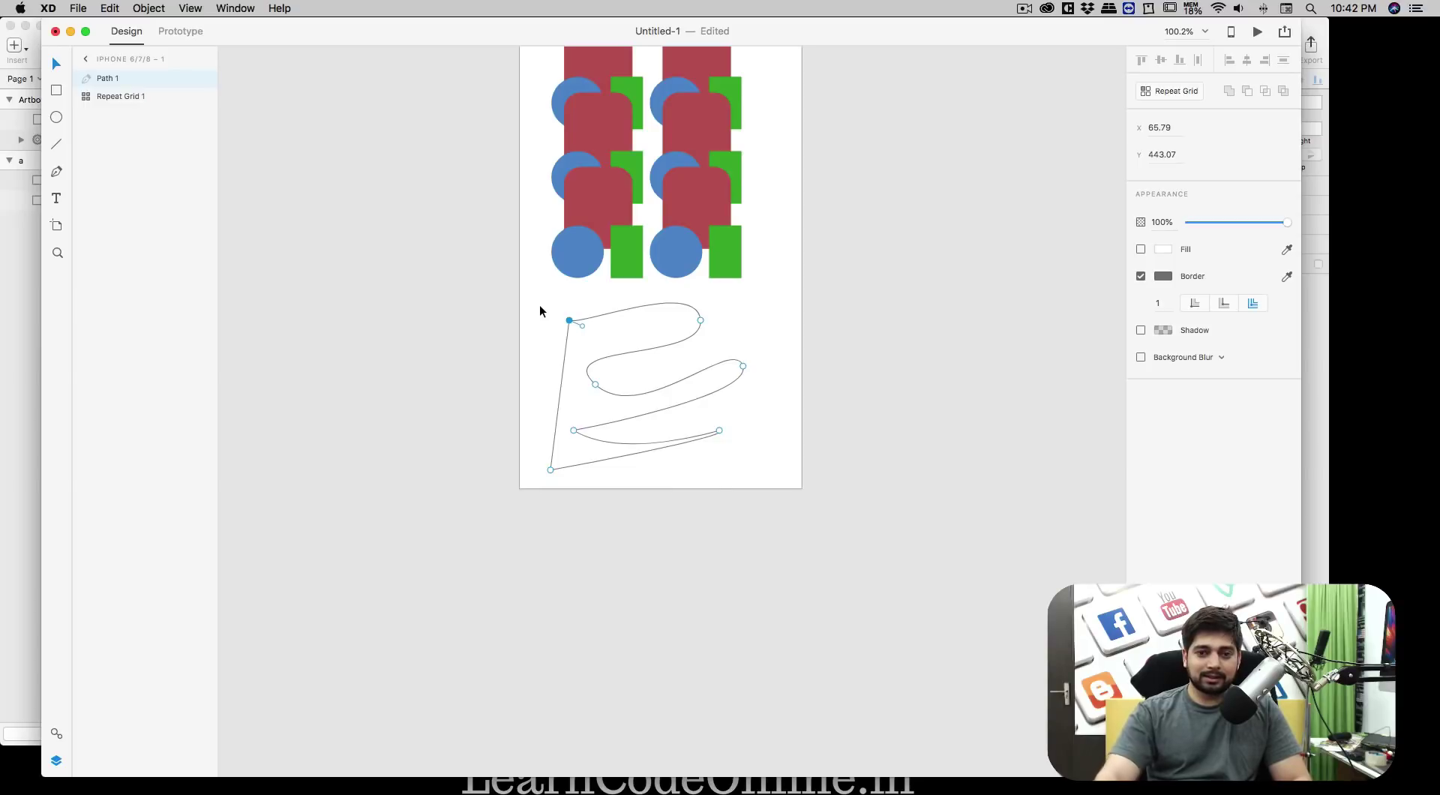
Finish Path 1, select it, and try the outside and inside border positions
key("Escape")
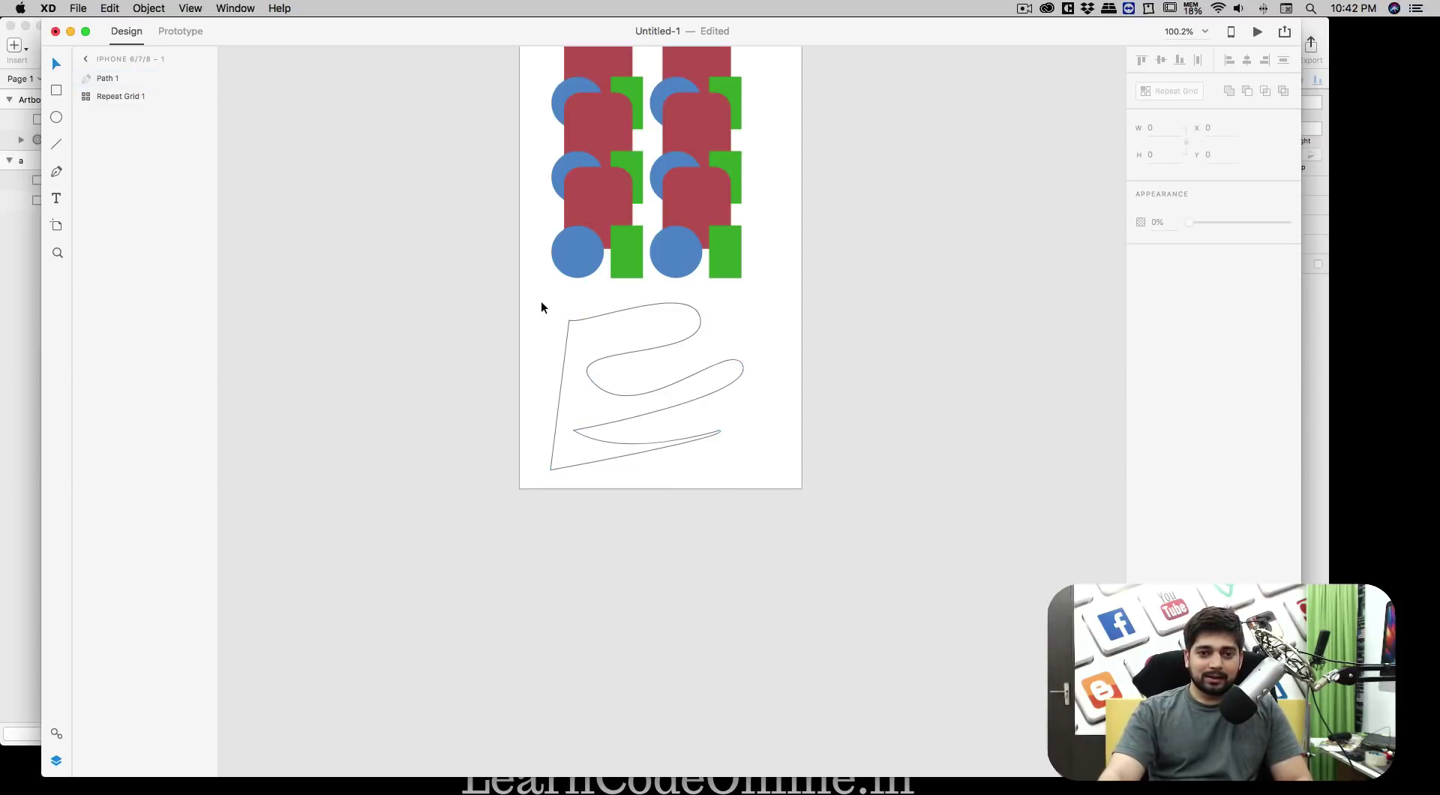
left_click(631, 353)
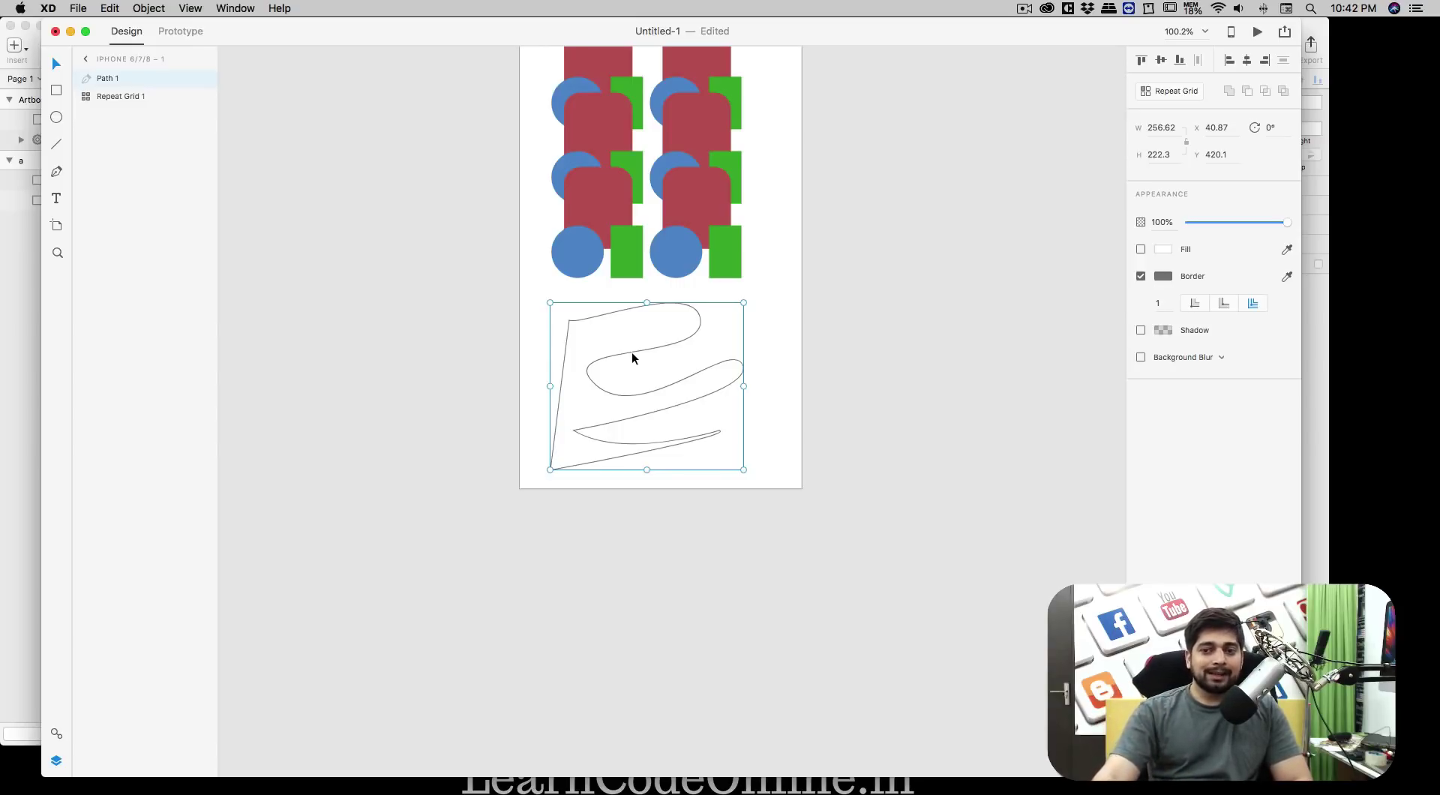
left_click(1226, 306)
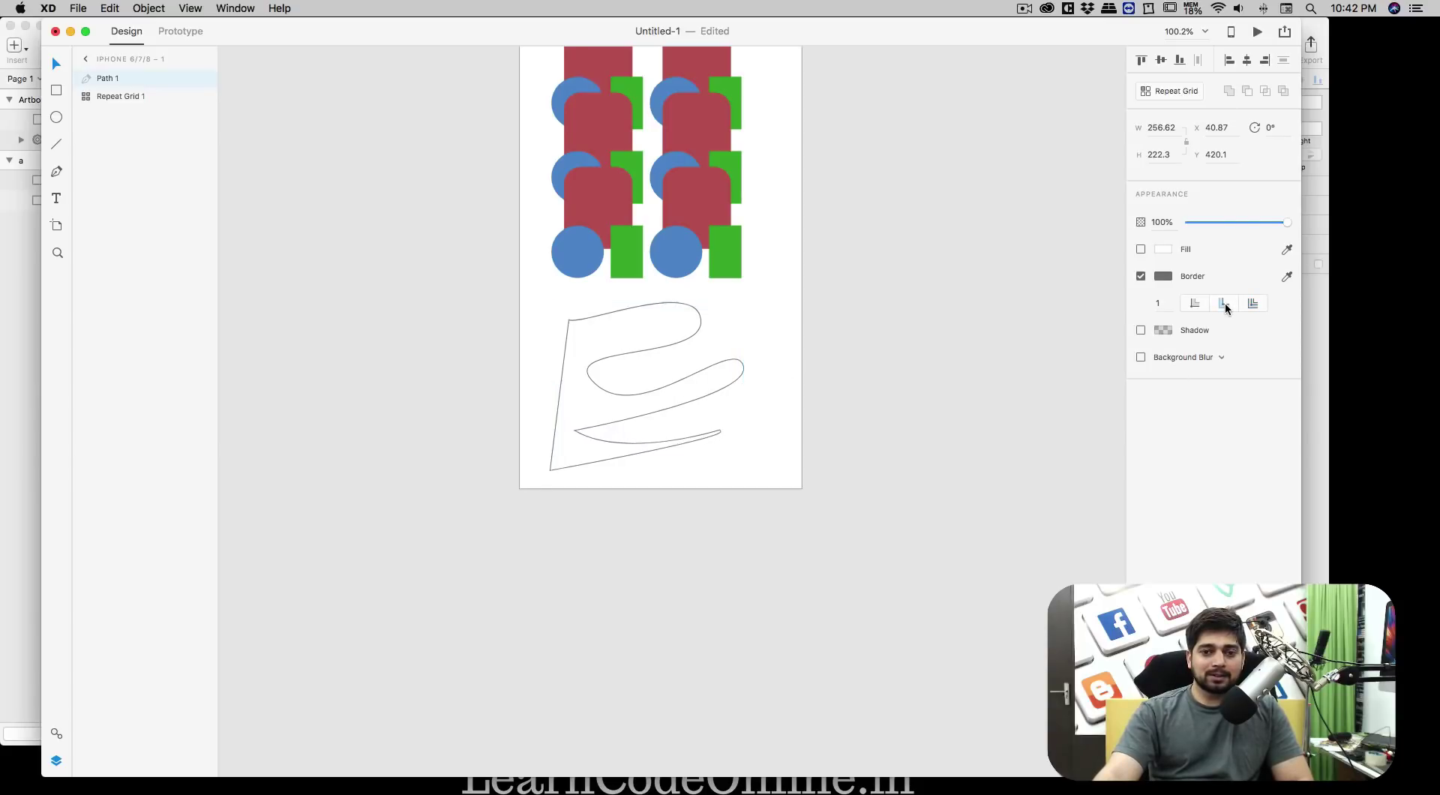
left_click(1248, 308)
left_click(1195, 304)
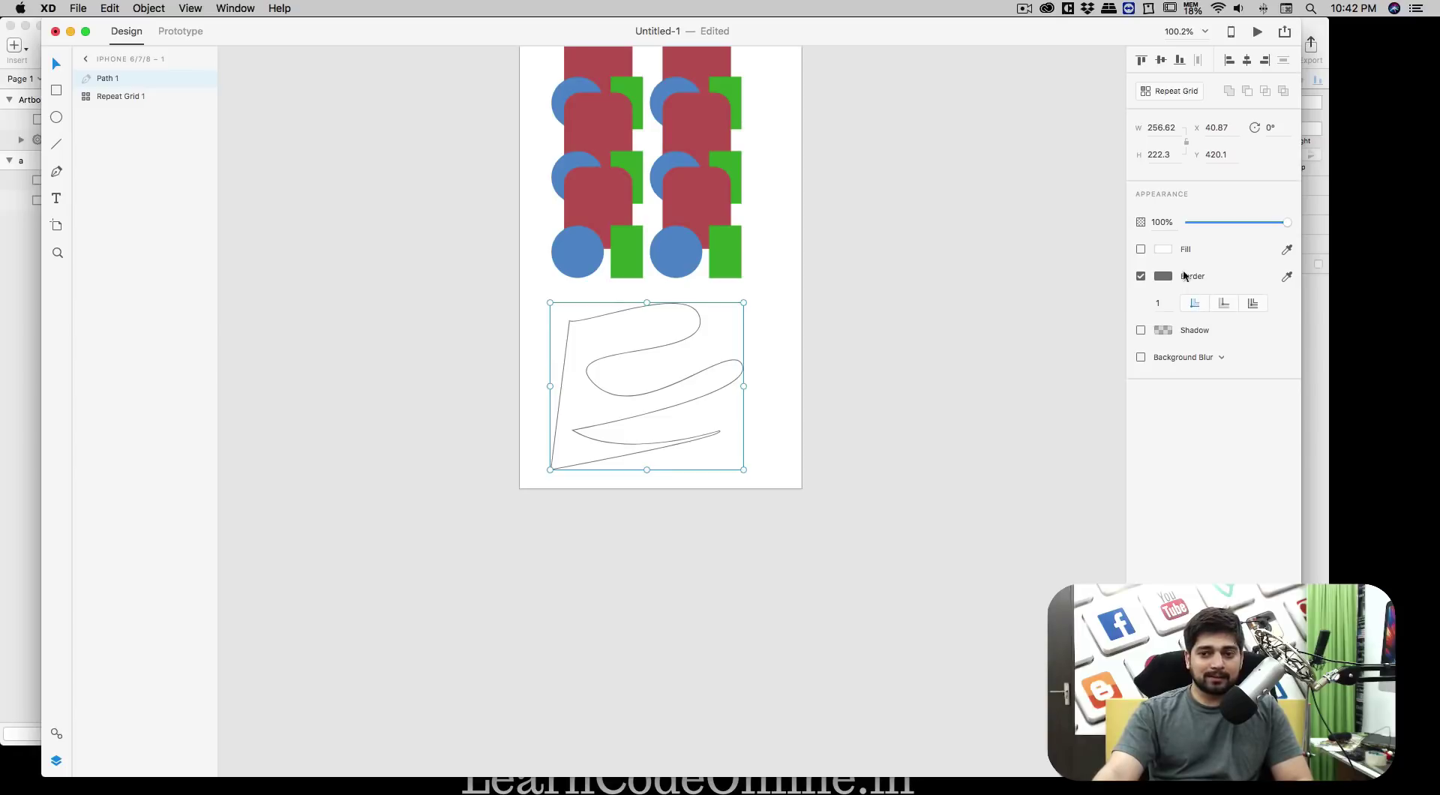
Fill Path 1 dark red with an inside border, then bring Sketch to the front
left_click(1163, 249)
left_click(1067, 237)
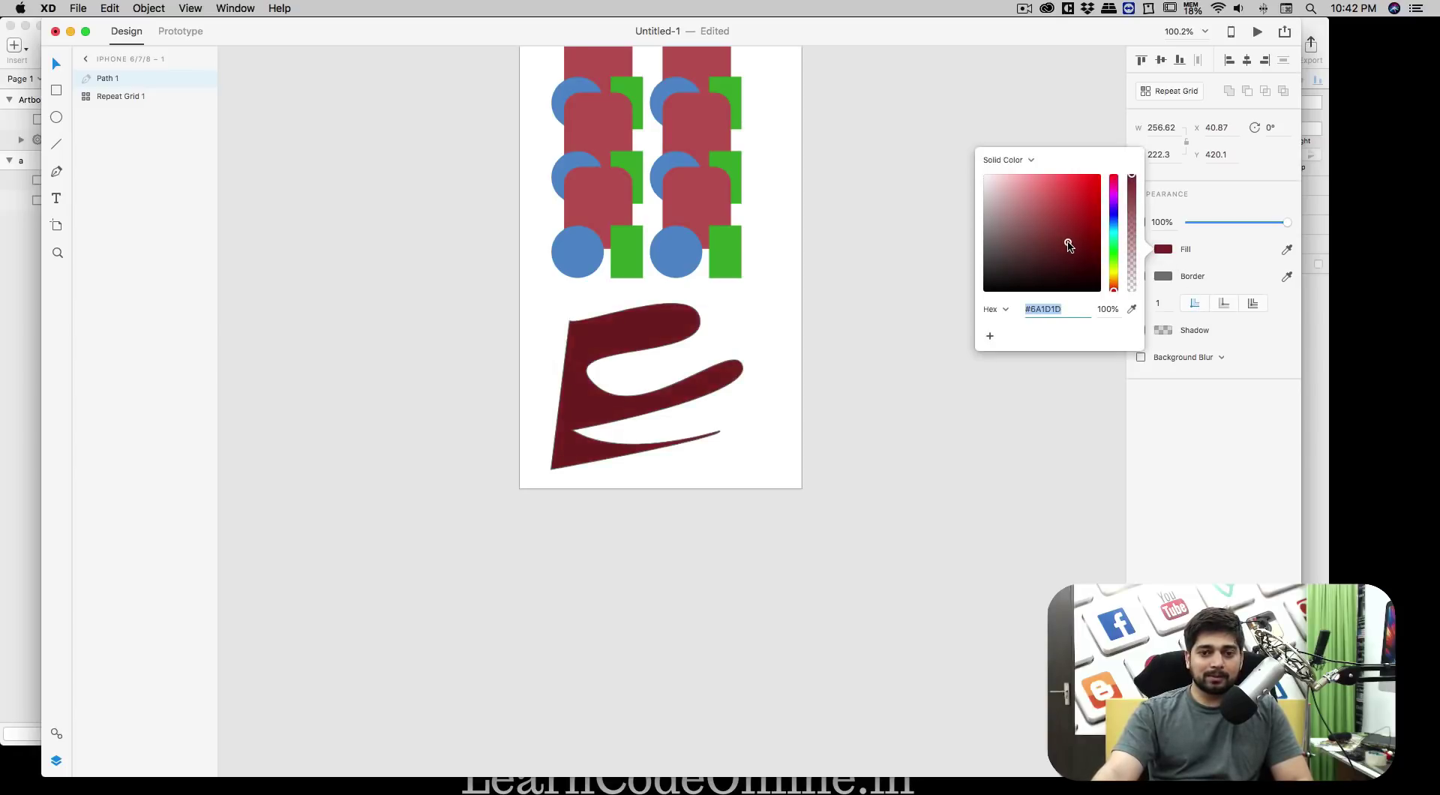
left_click(1236, 356)
left_click(1225, 303)
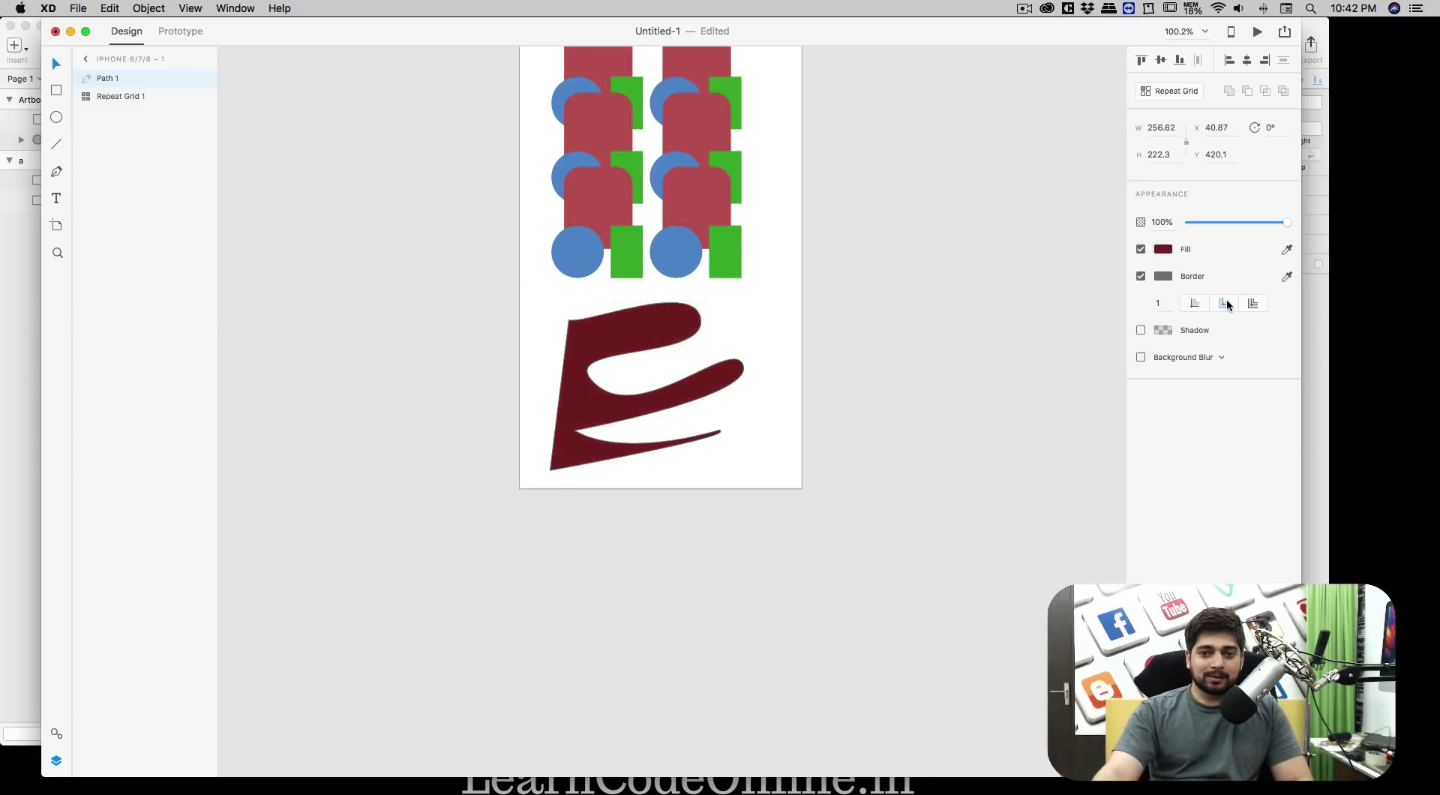
left_click(1194, 303)
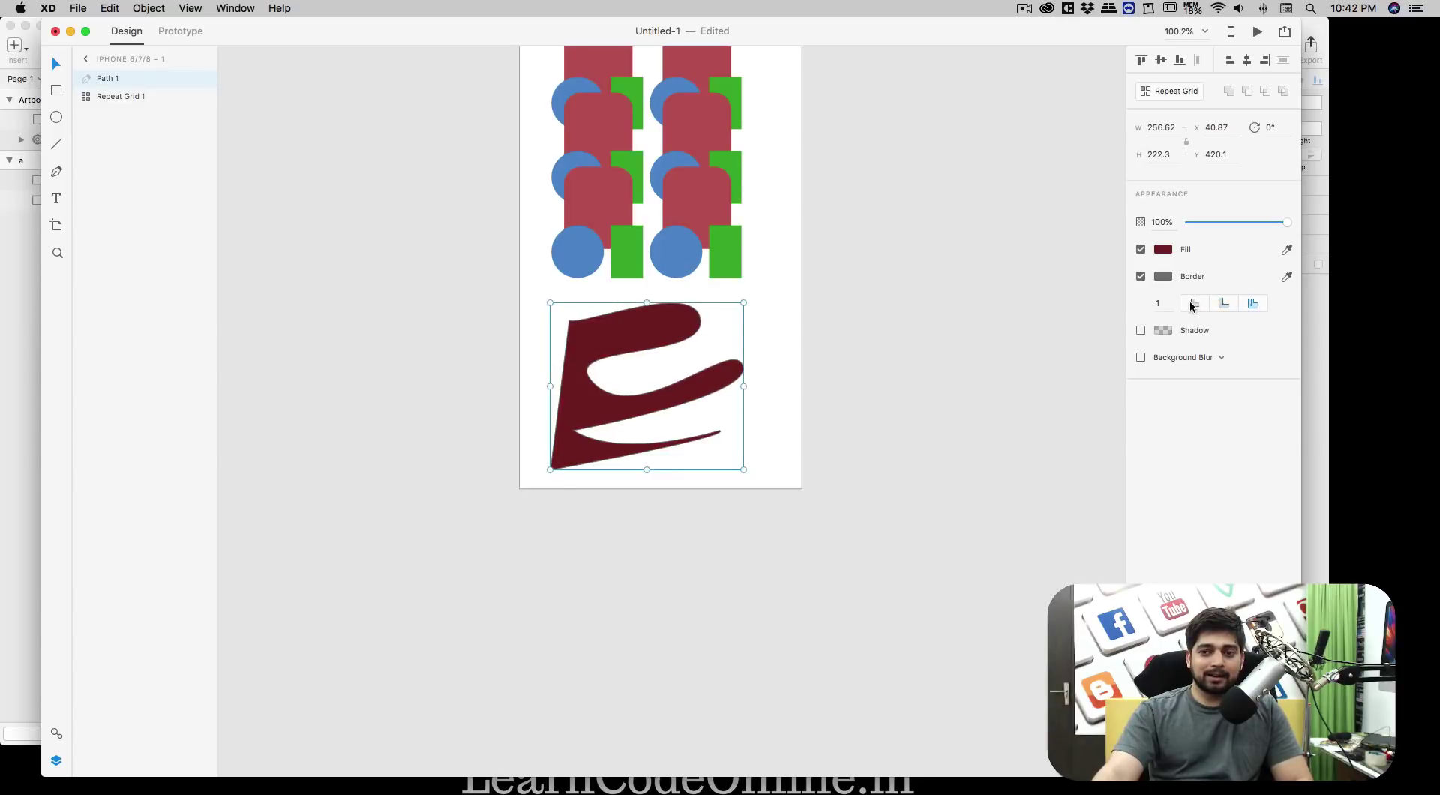
left_click(767, 417)
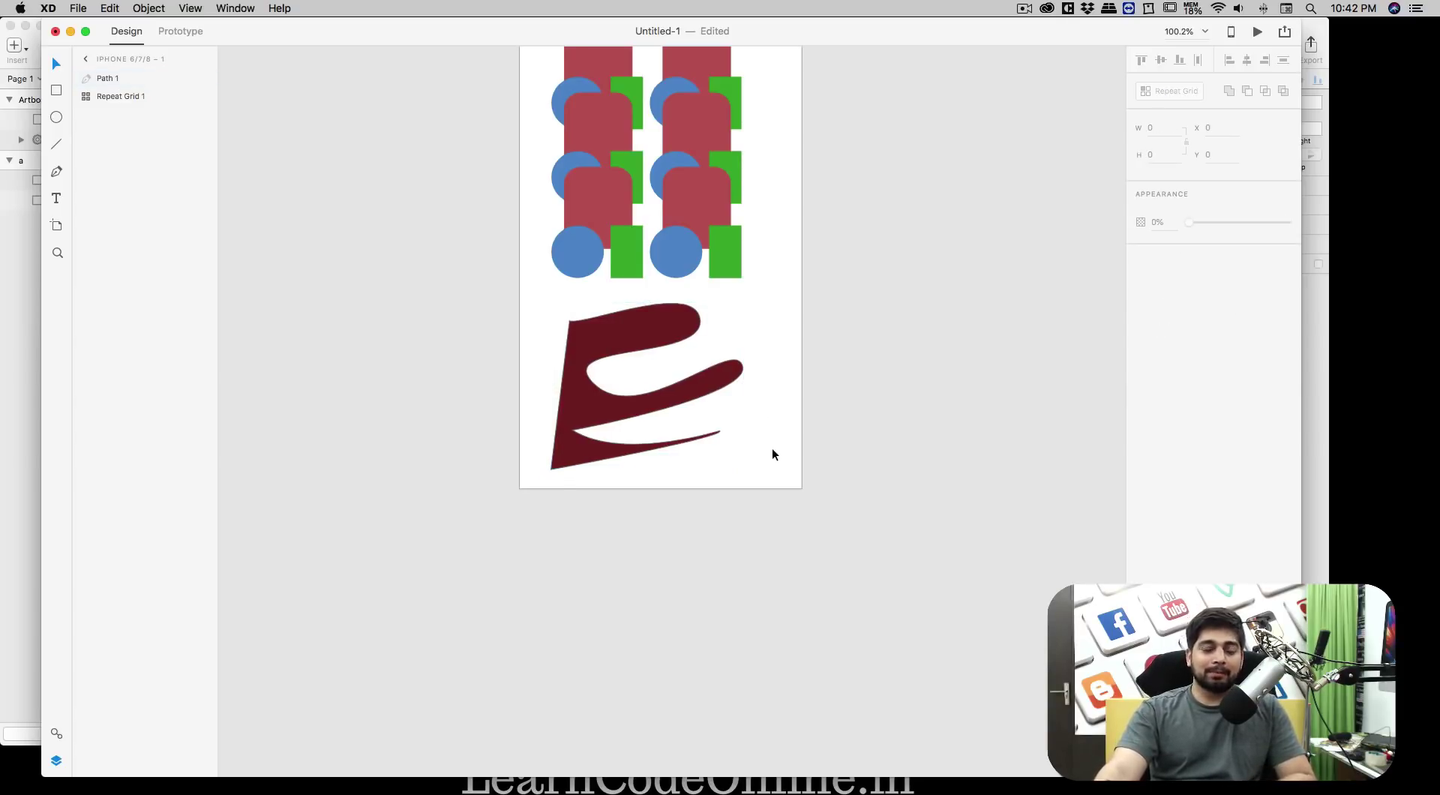
left_click(28, 313)
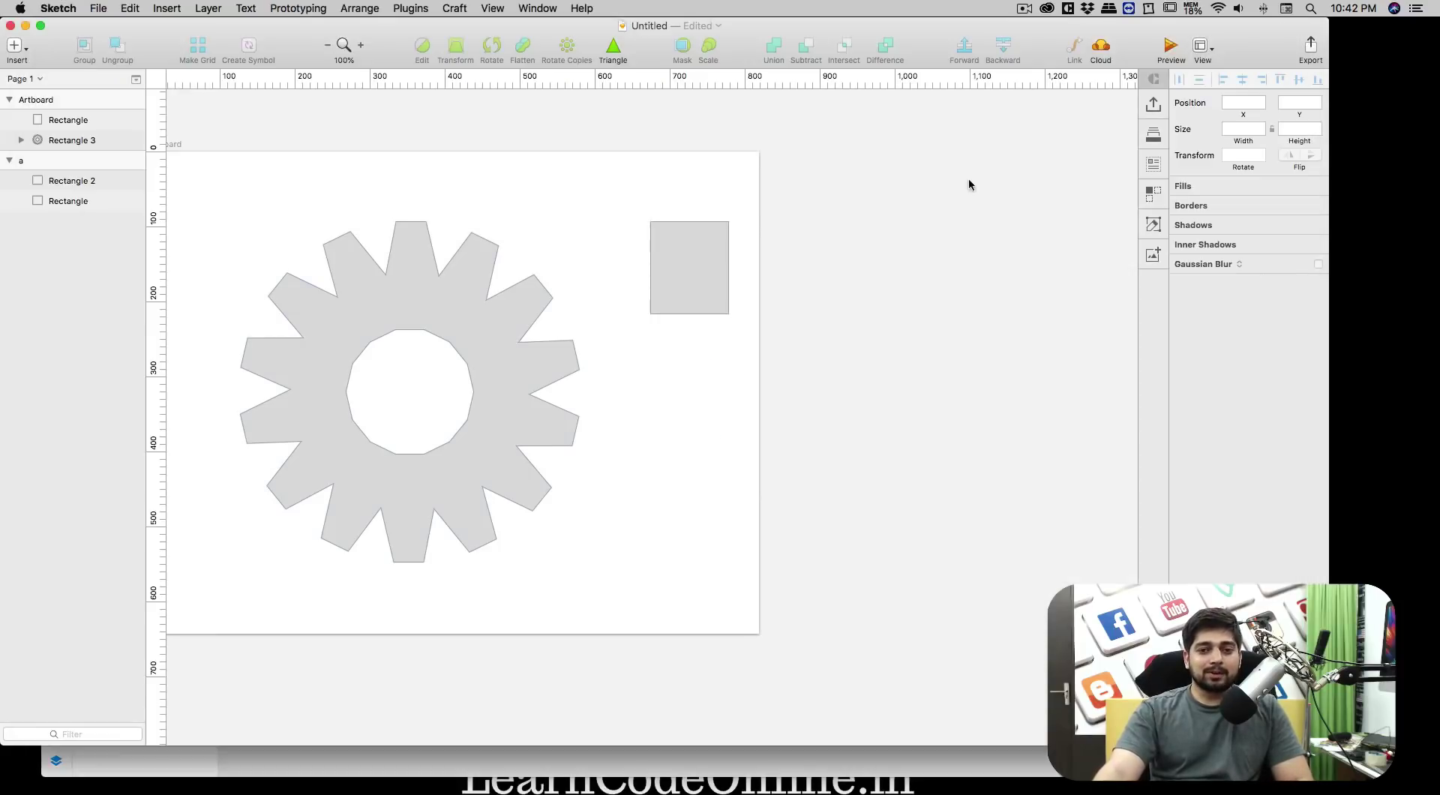
Draw a closed, looping curved vector Path 2 just right of the gear
left_click_drag(857, 29, 863, 29)
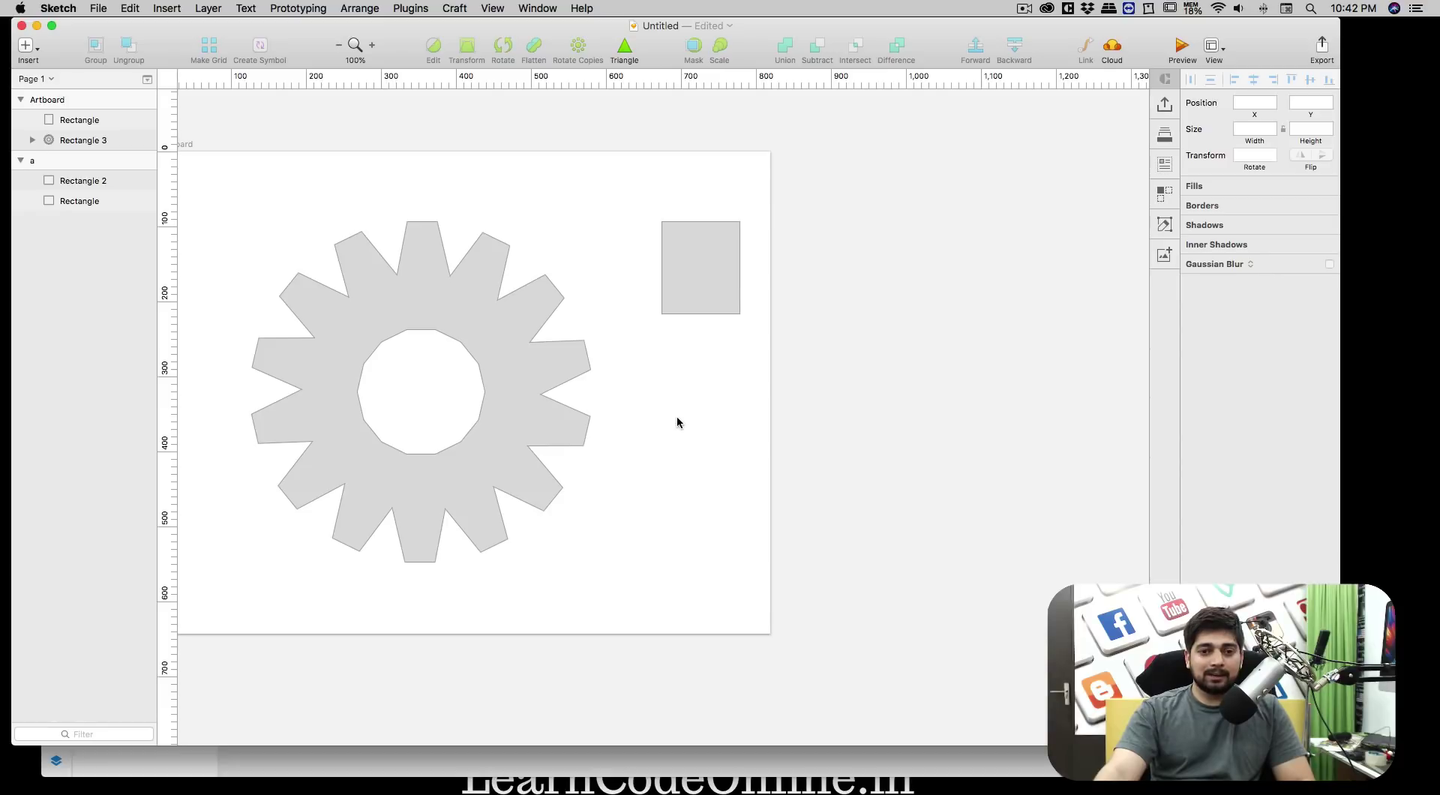
key("v")
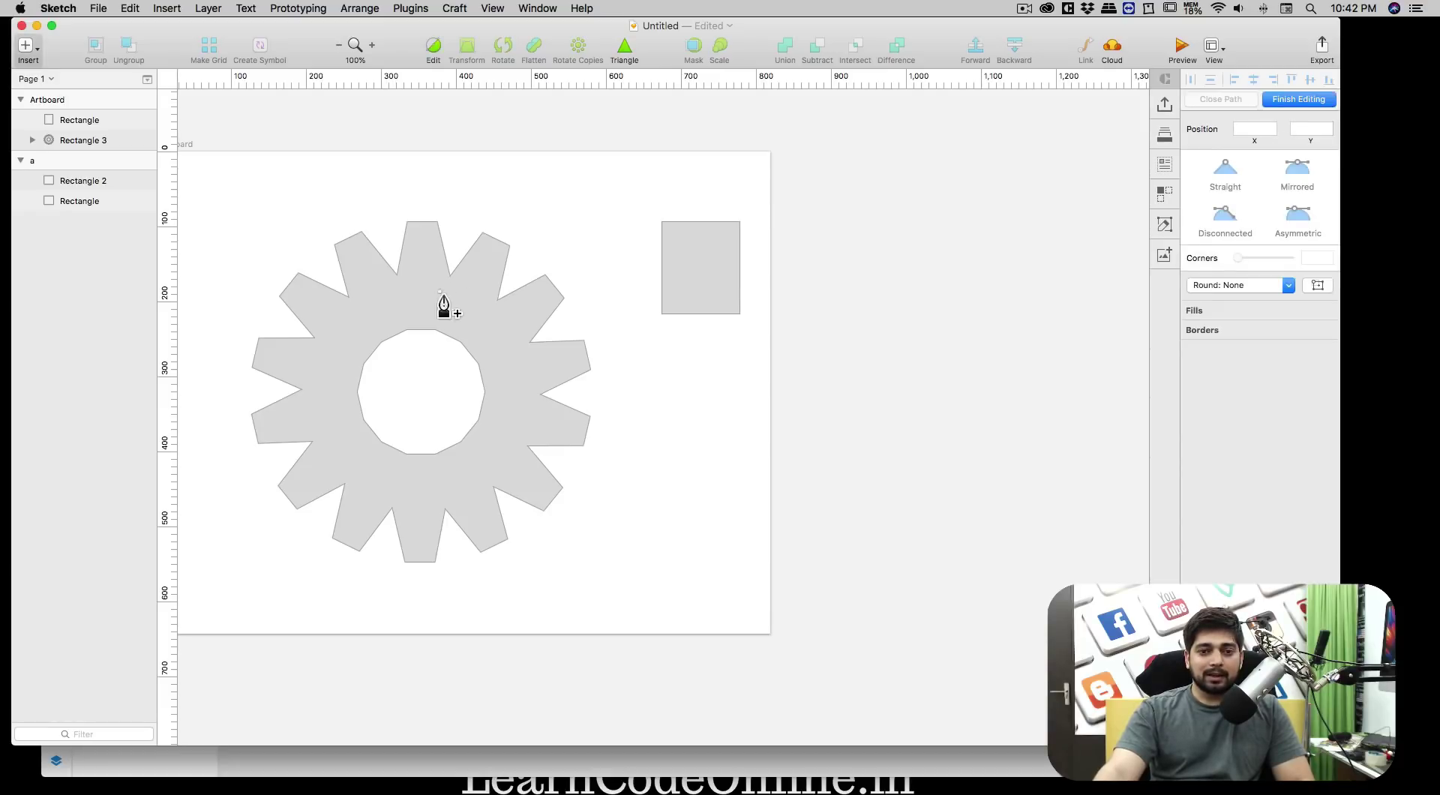
left_click(584, 350)
left_click(692, 379)
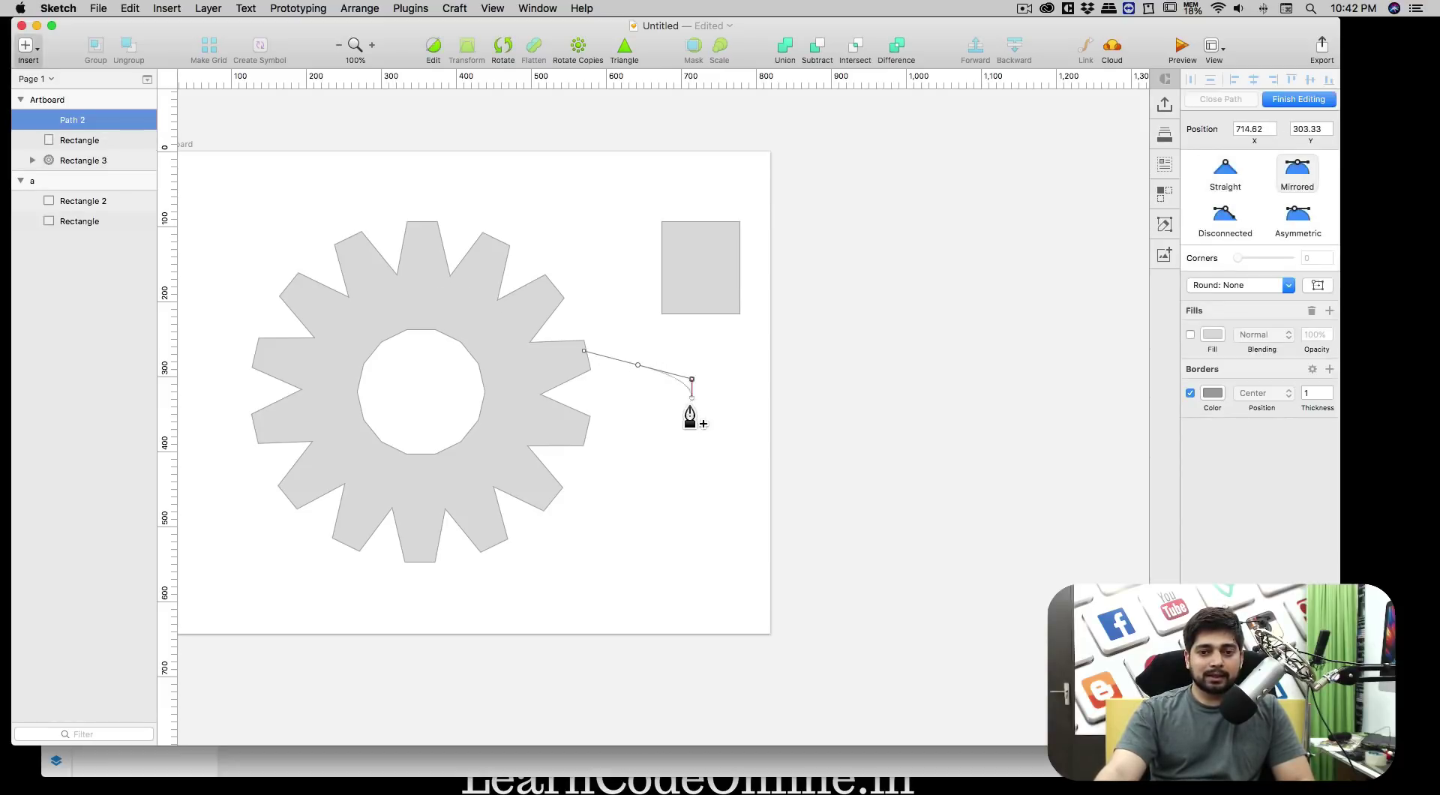
left_click_drag(673, 478, 663, 486)
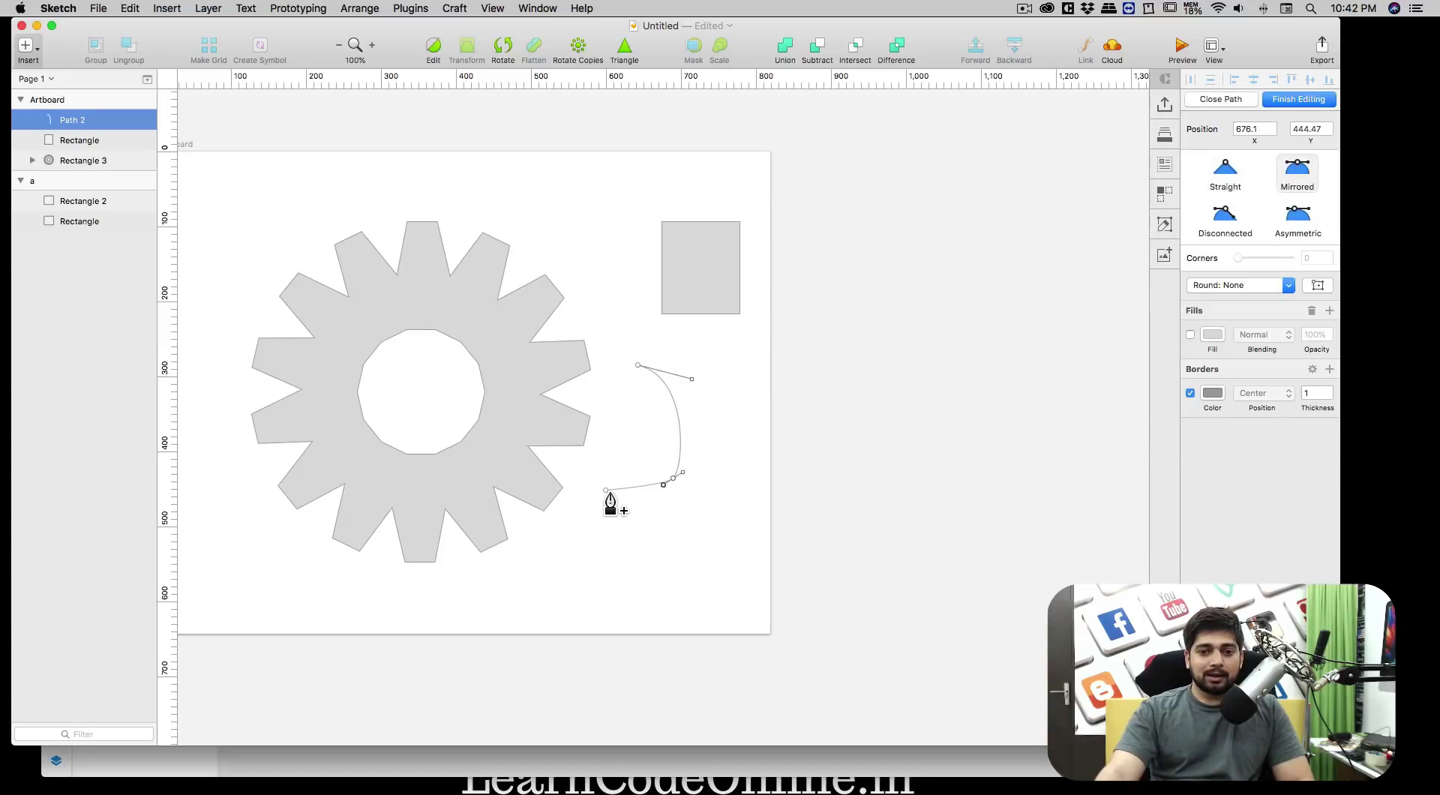
left_click_drag(523, 558, 621, 601)
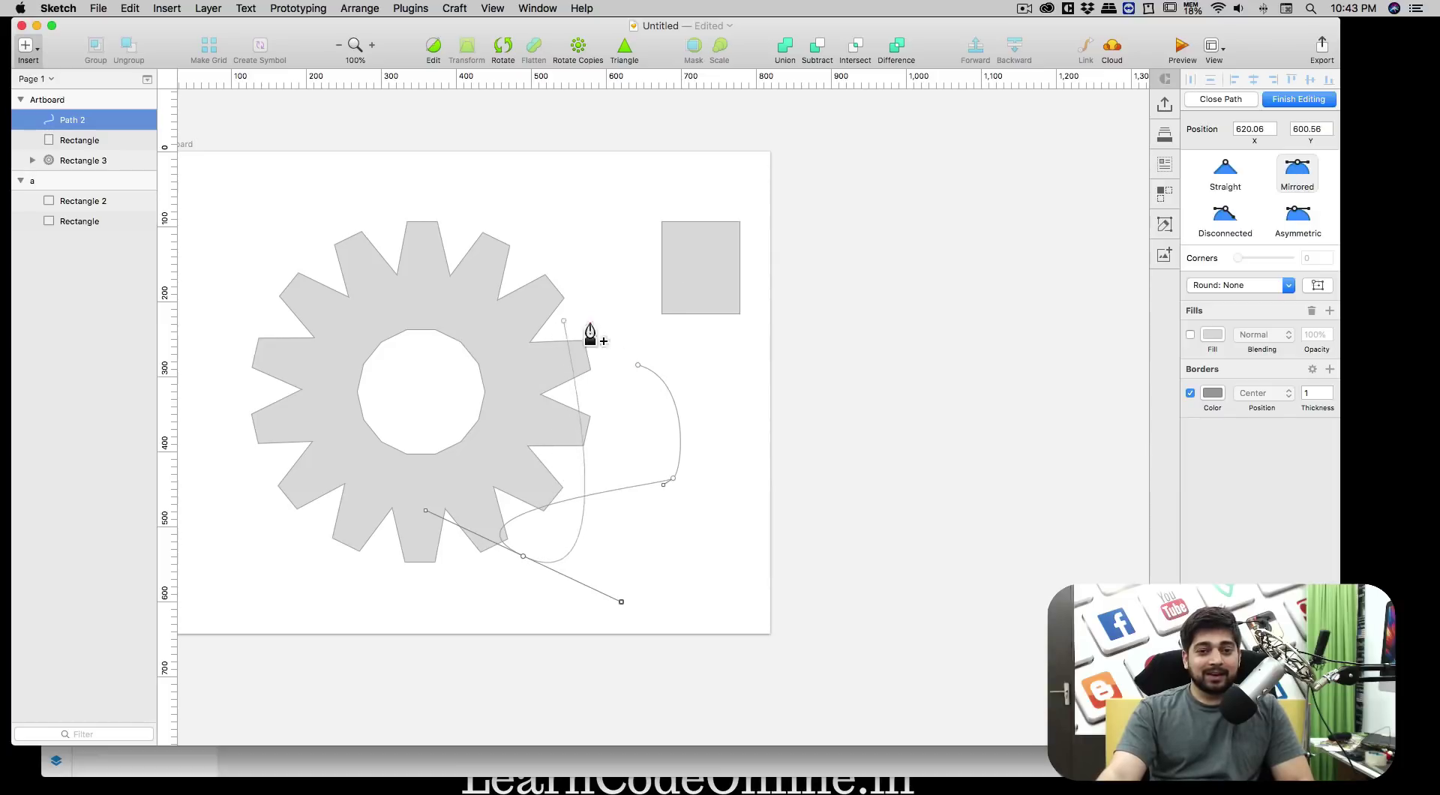
left_click_drag(637, 365, 688, 373)
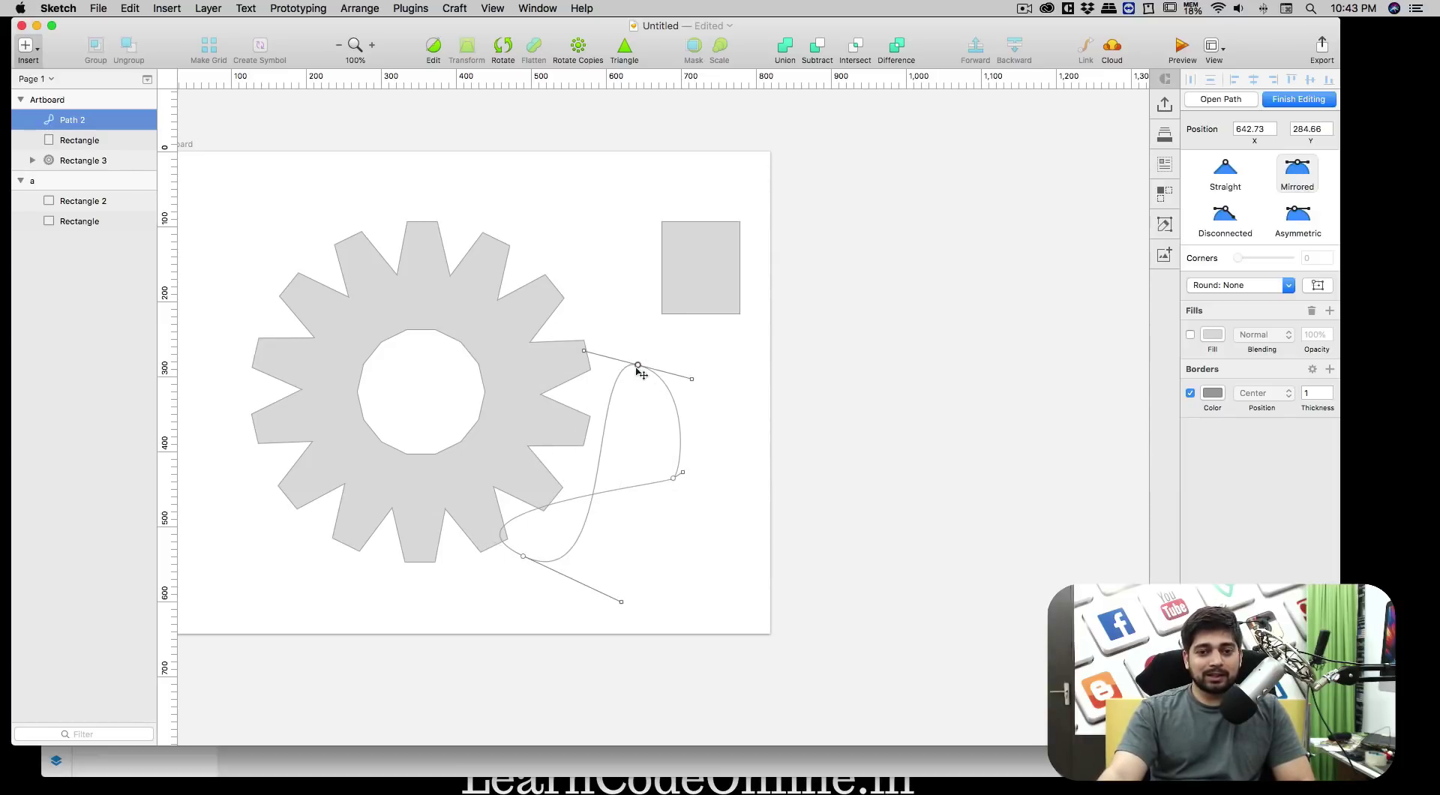
key("Escape")
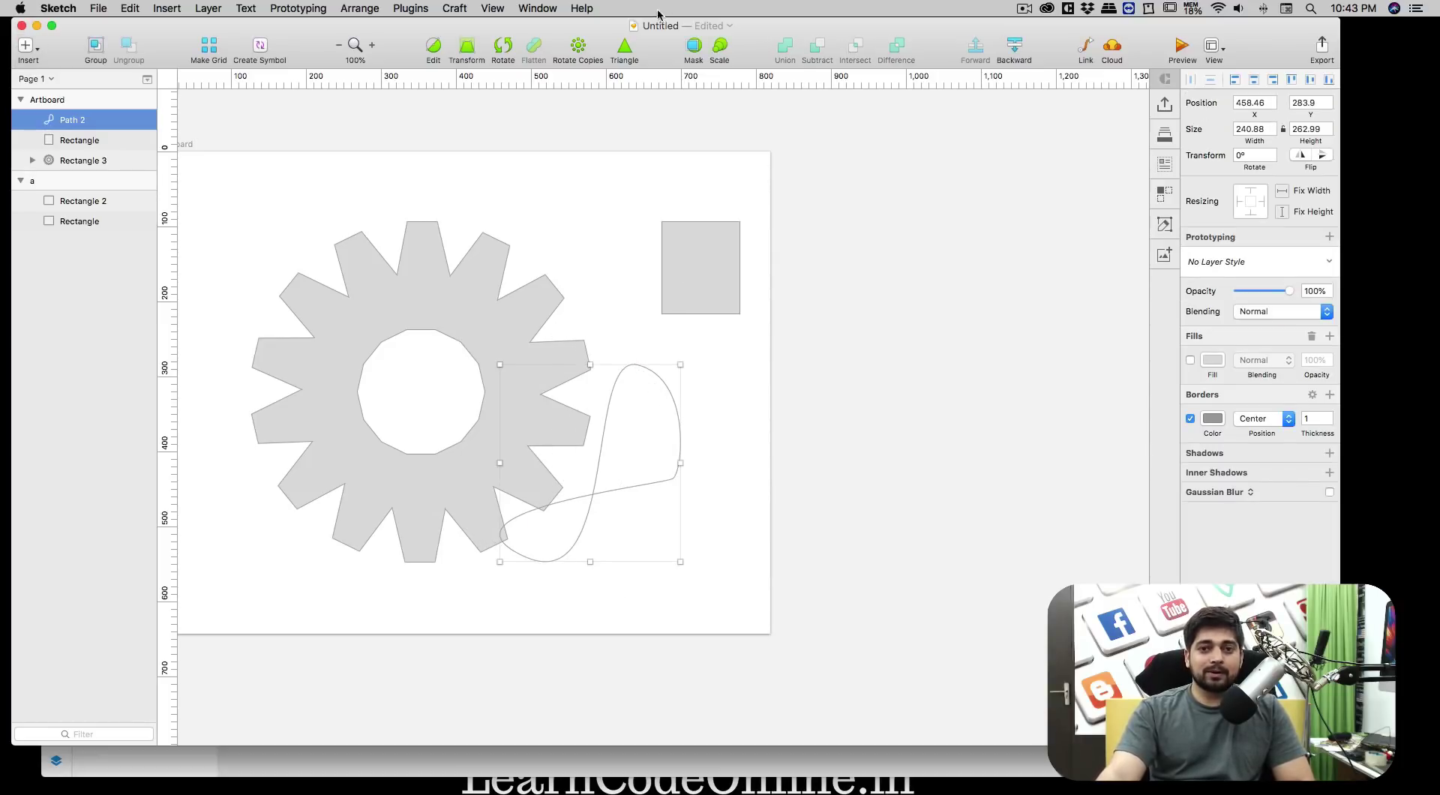
Move the grey rectangle up near the artboard's top
left_click_drag(753, 30, 765, 31)
left_click(713, 249)
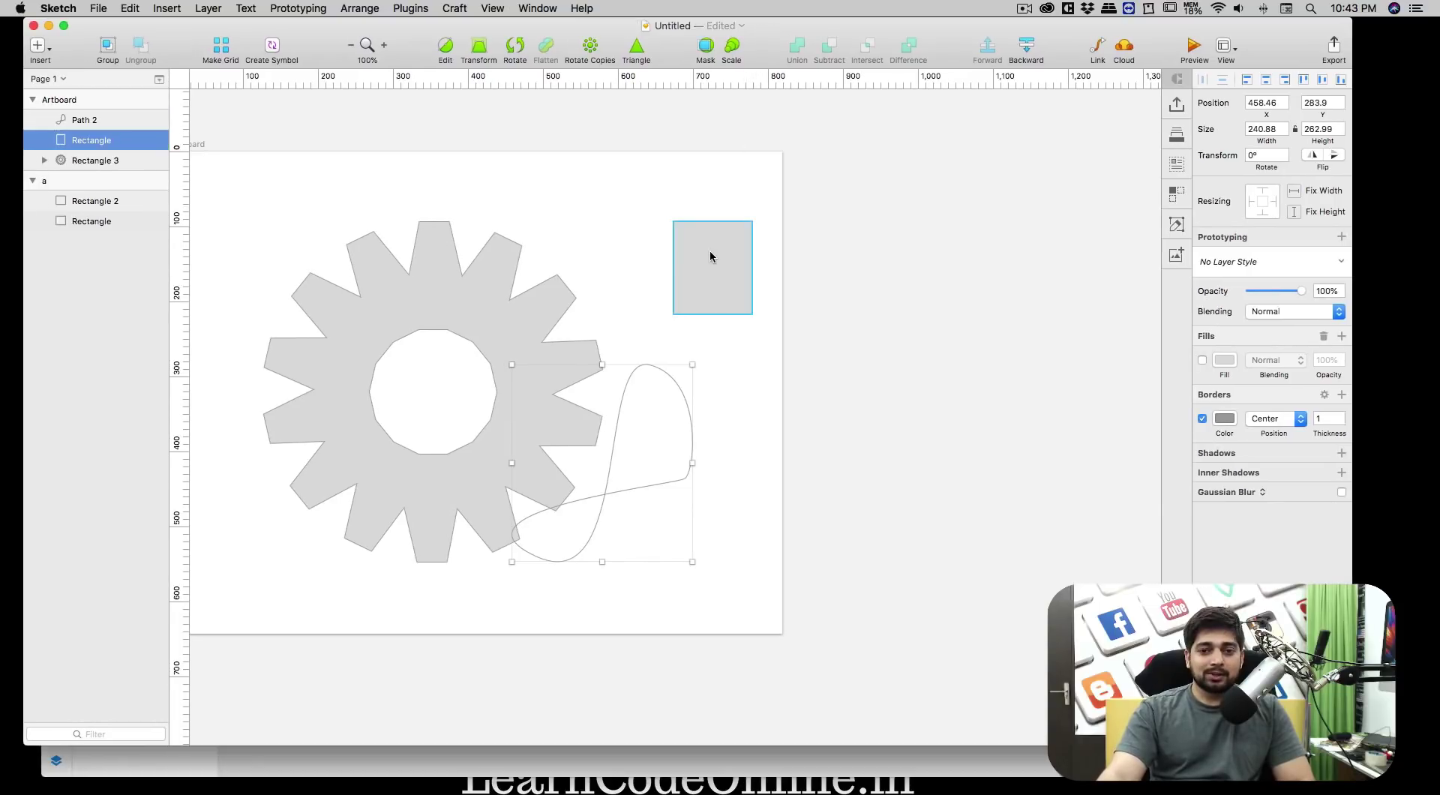
left_click_drag(712, 250, 670, 198)
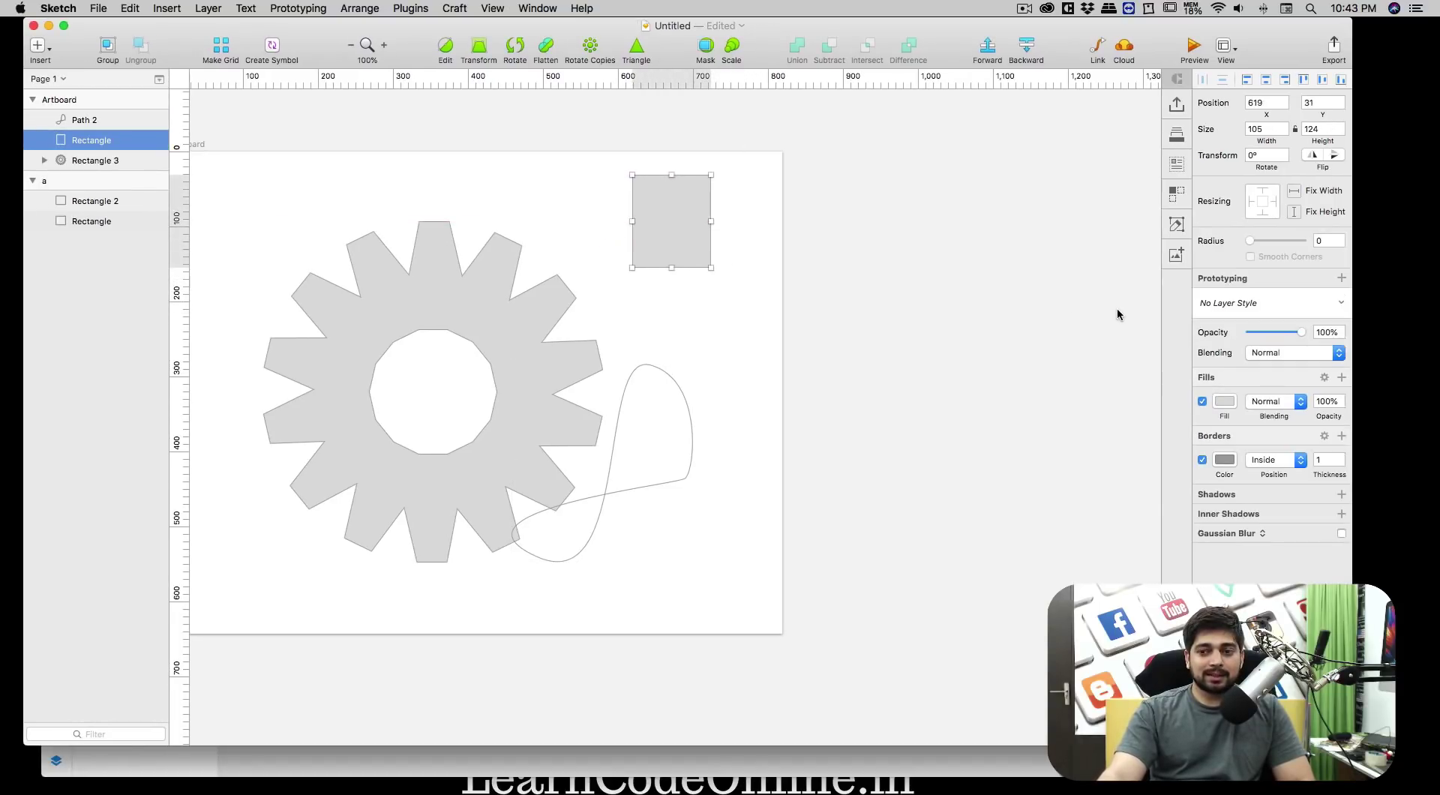
Give the rectangle a drop shadow and an inner shadow with X 3 and blur 8
left_click(1239, 496)
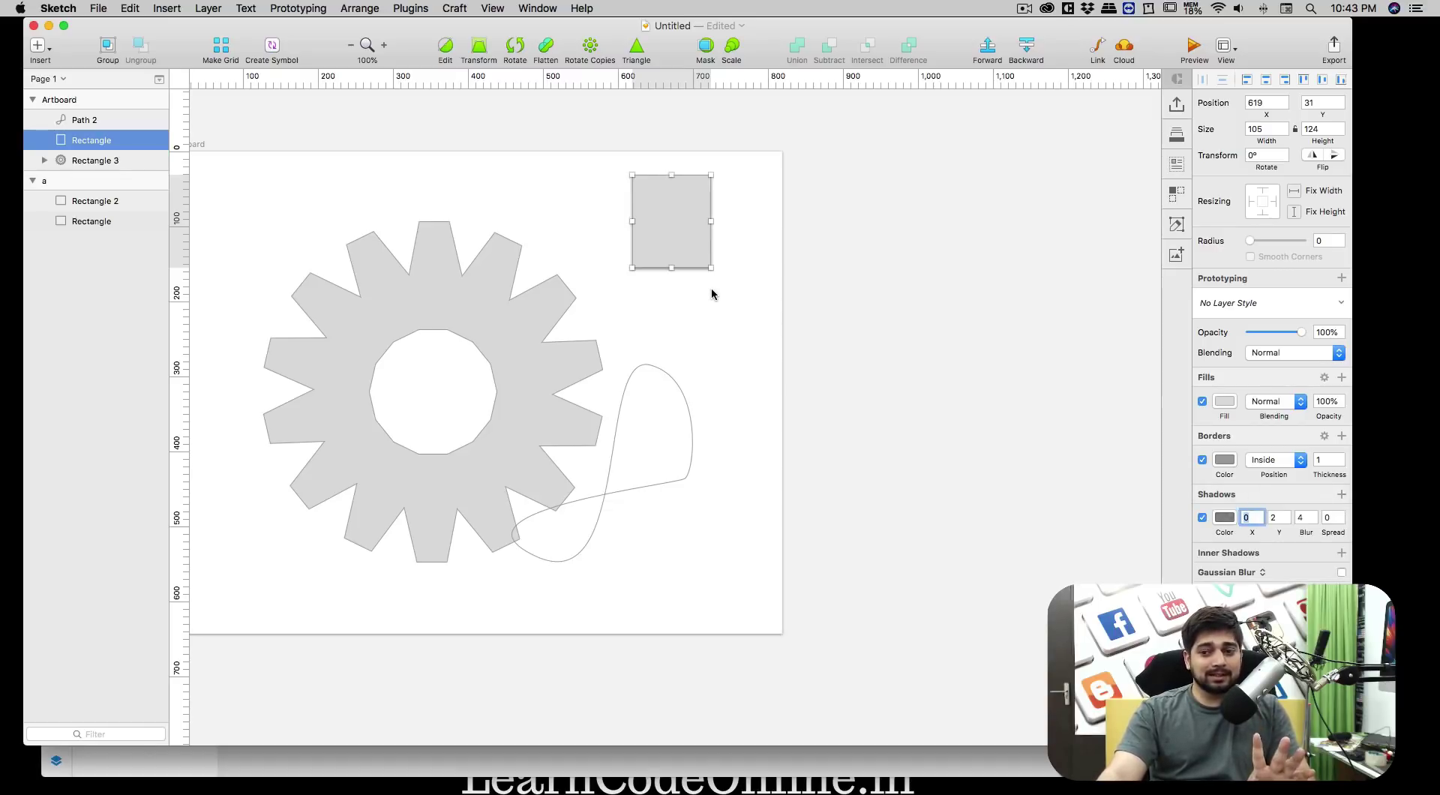
left_click(1262, 555)
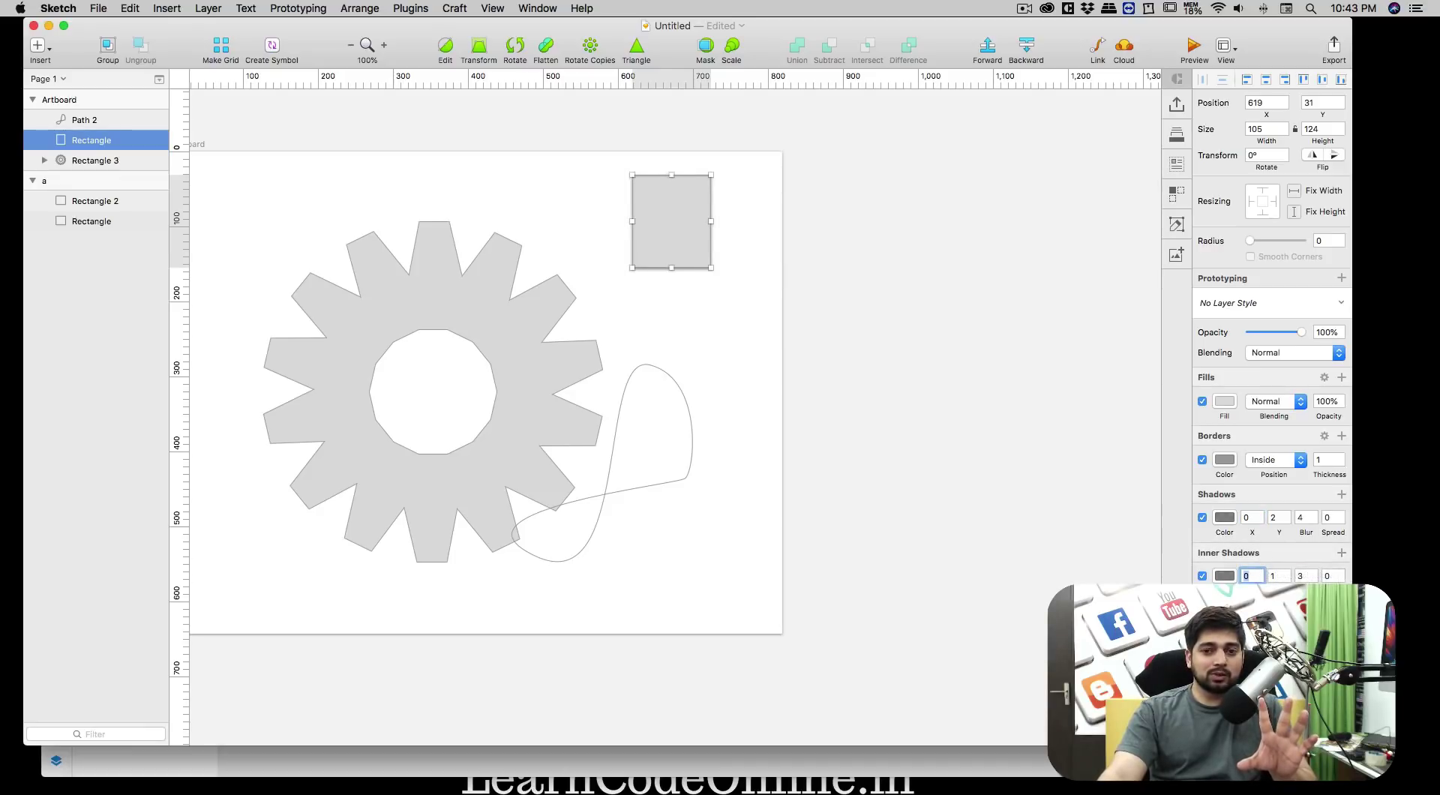
type("3")
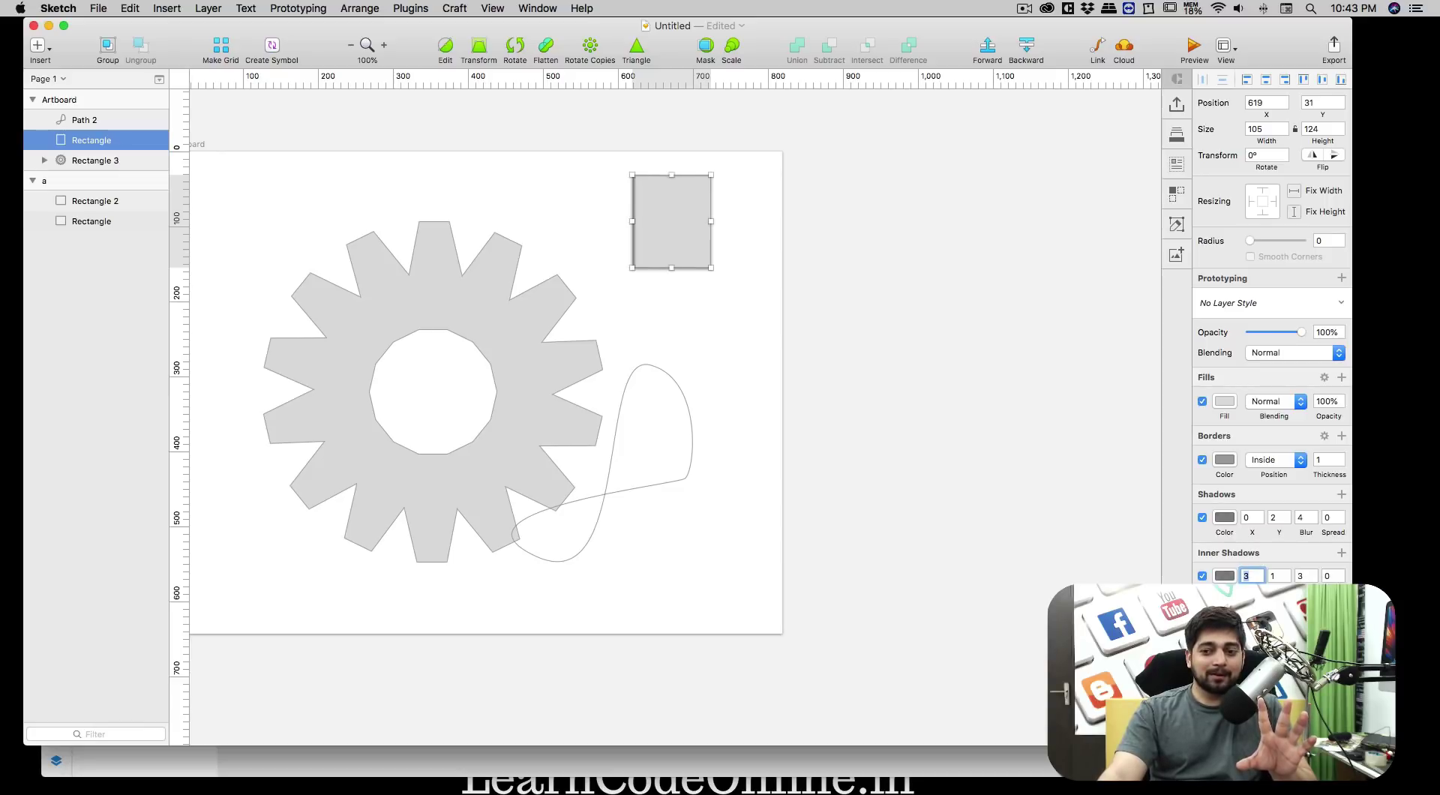
type("8")
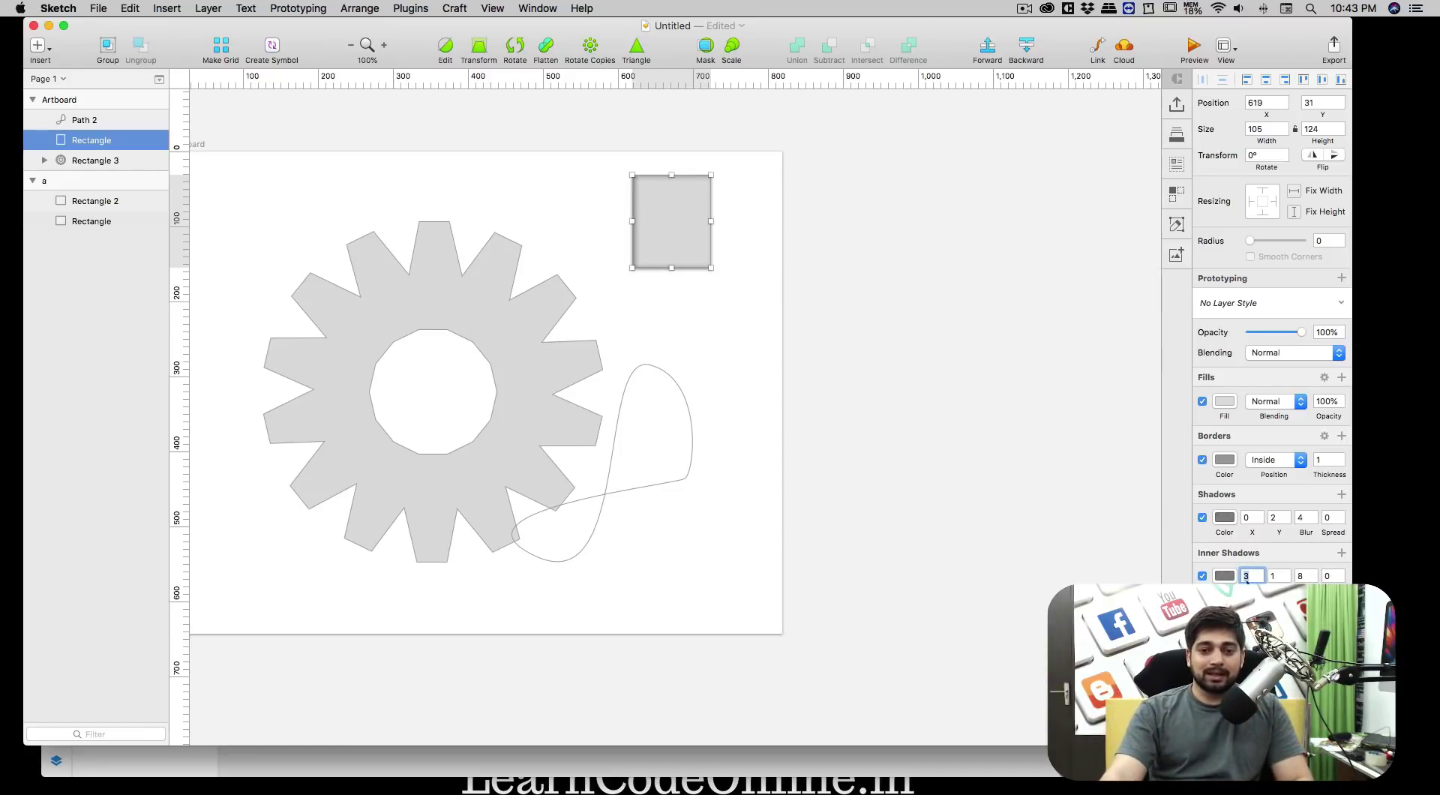
key("ctrl+Up")
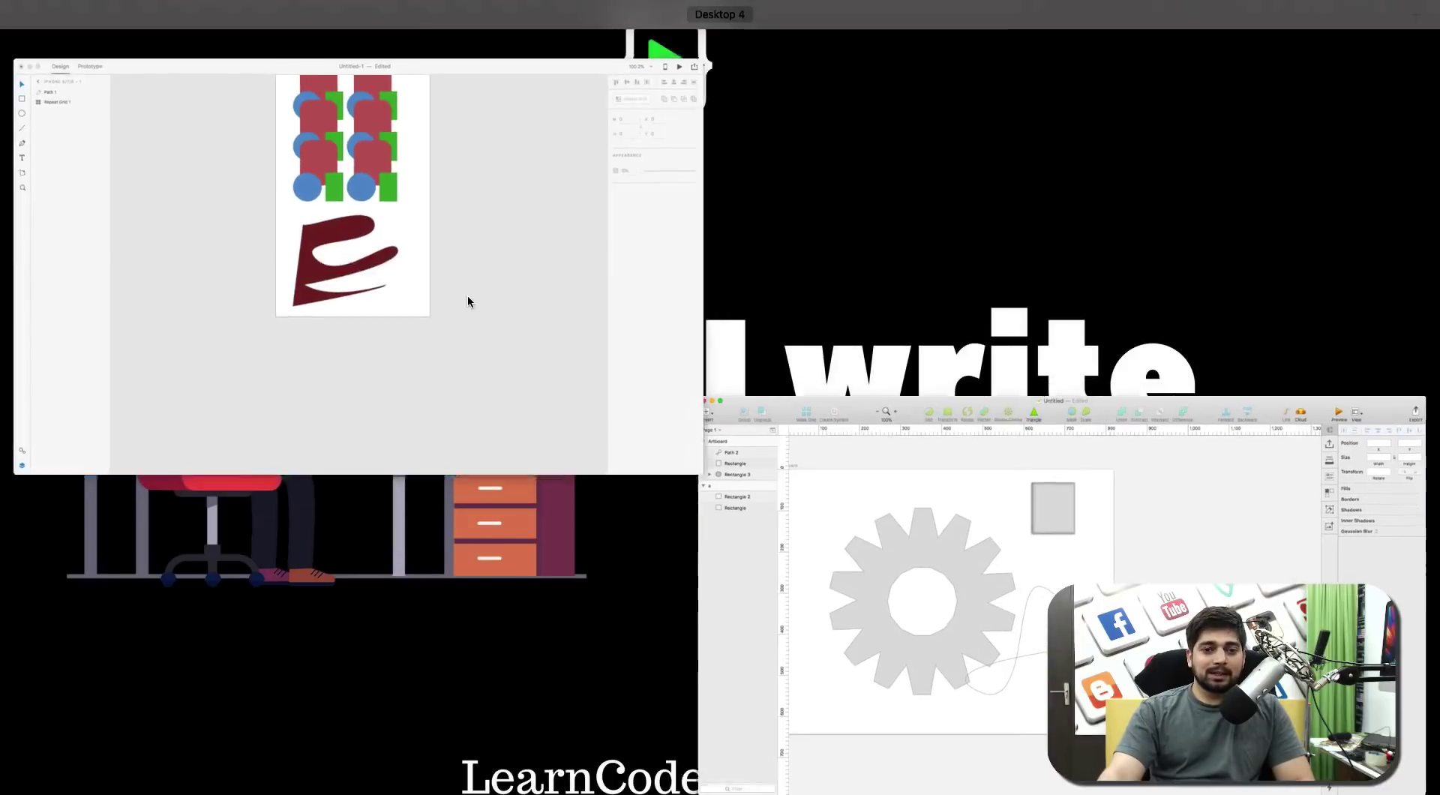
Draw a small 58×47 Rectangle 3 beside the dark red path with a drop shadow
left_click(466, 295)
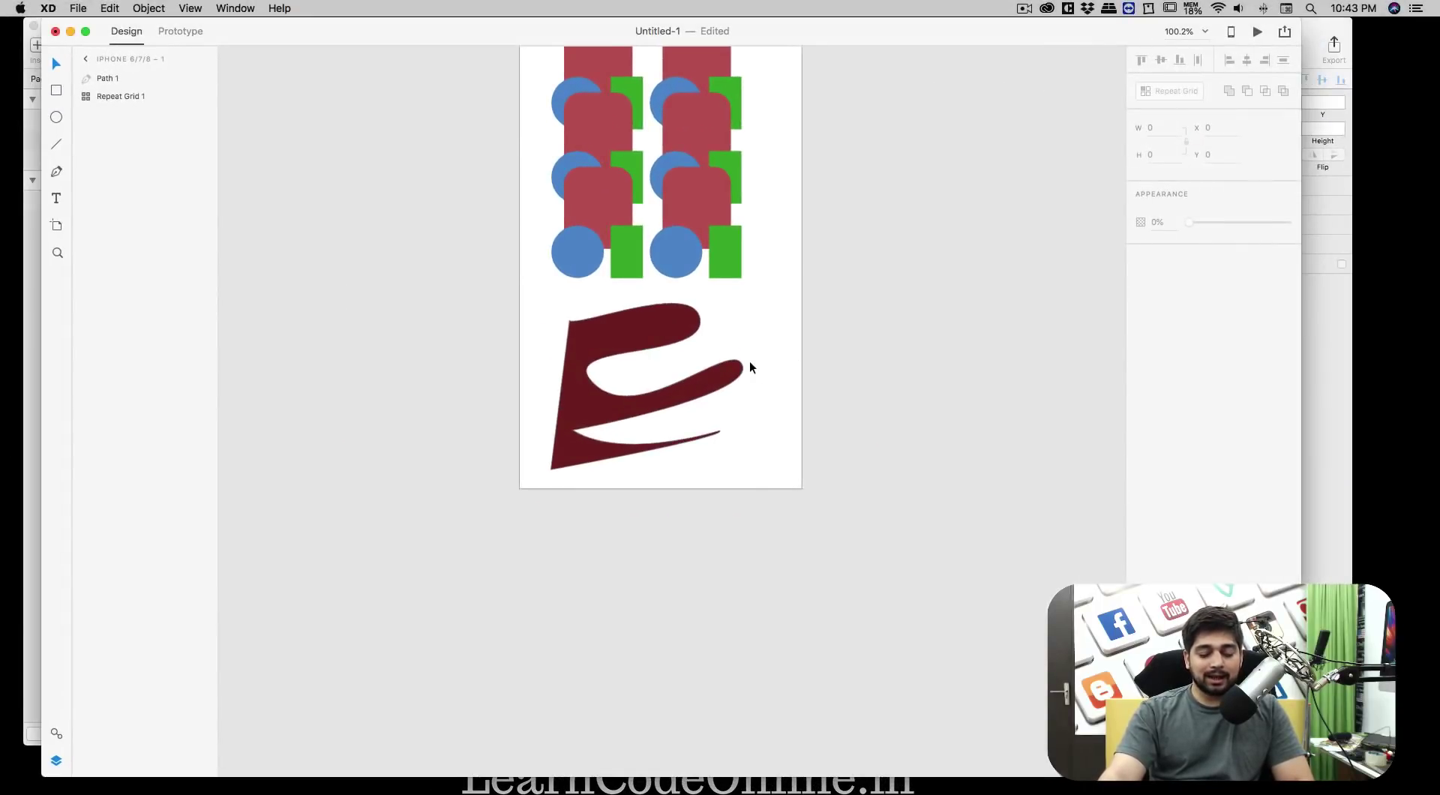
key("r")
left_click_drag(722, 297, 767, 332)
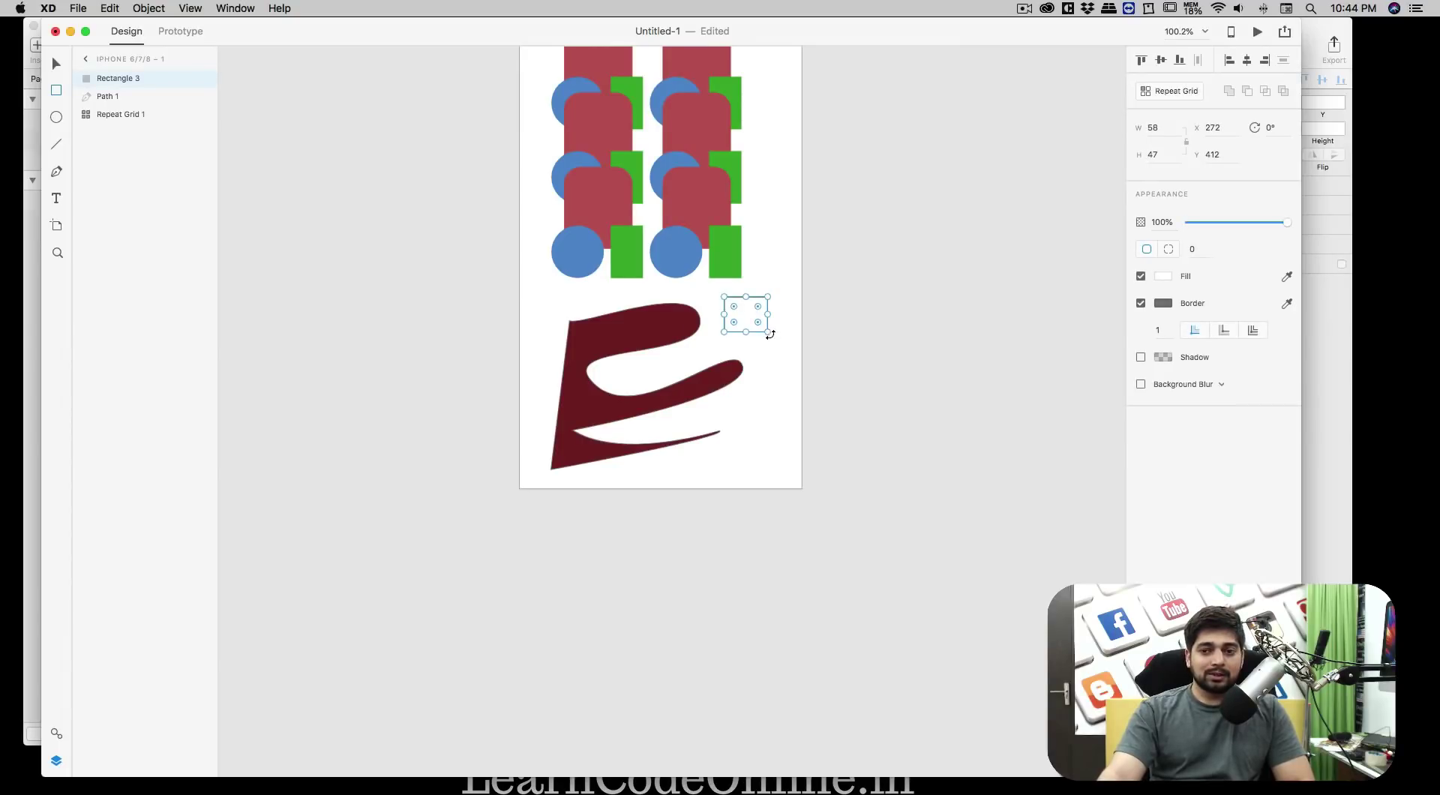
left_click(1141, 357)
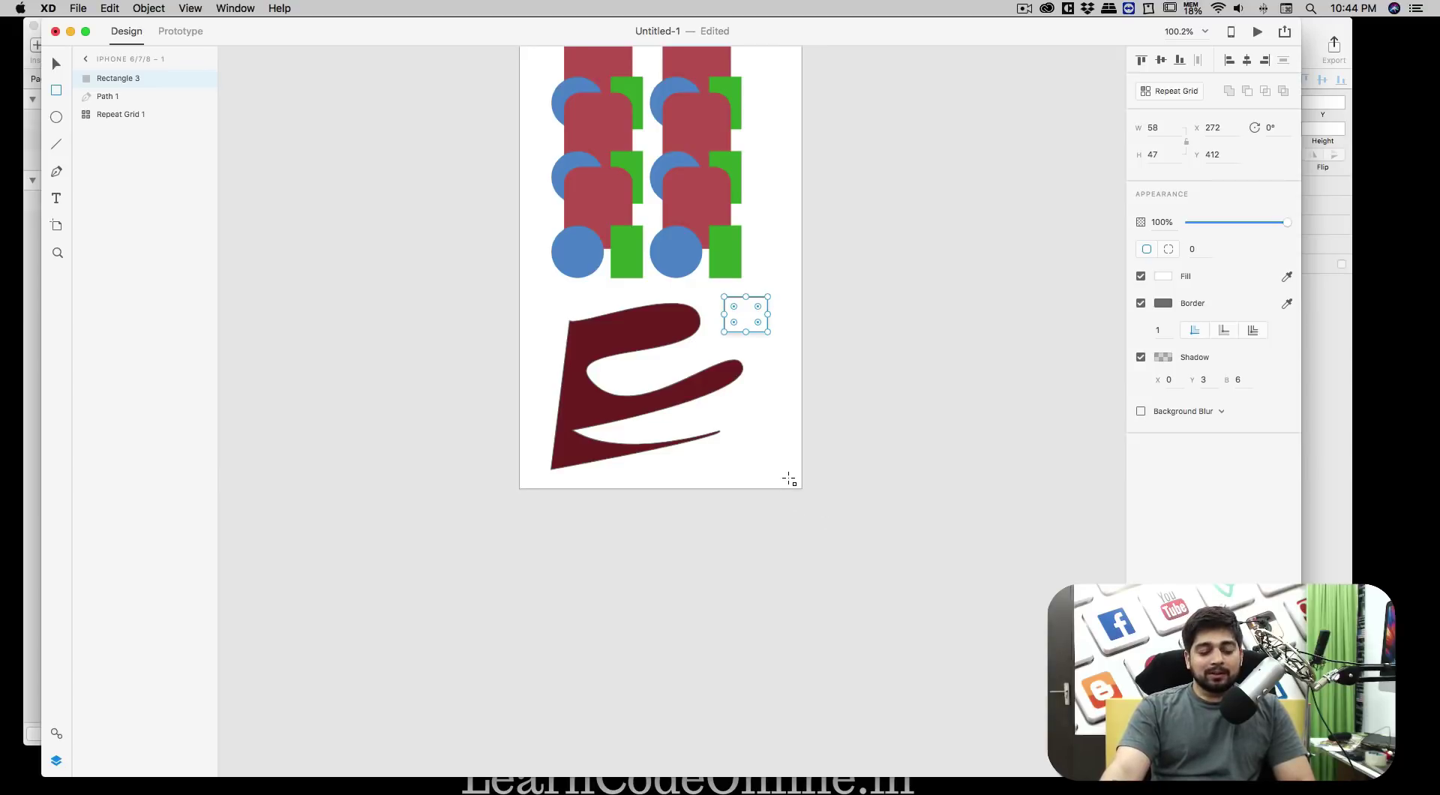
key("Escape")
Add a new iPhone X artboard, iPhone X – 1
scroll(635, 410, "up", 10)
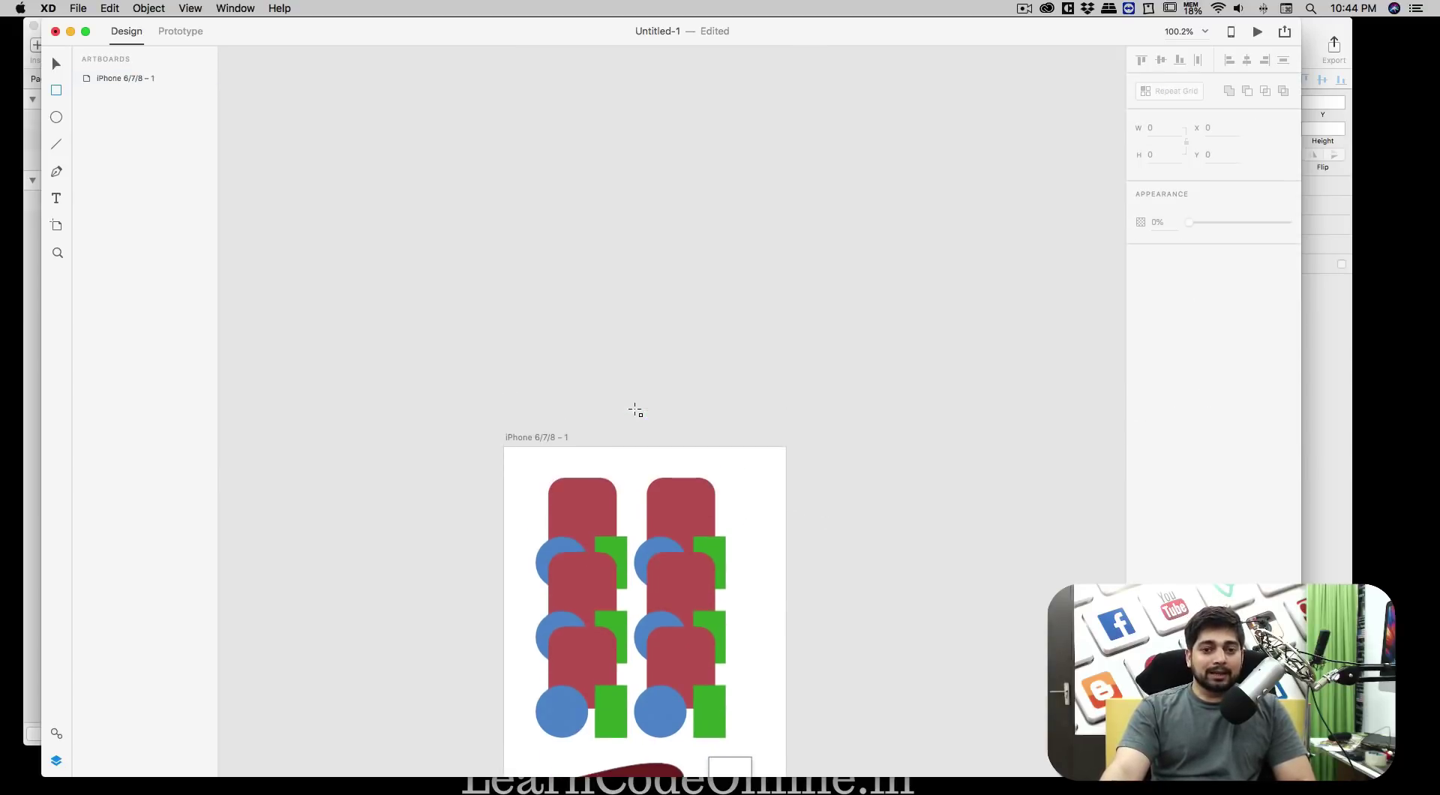
scroll(635, 410, "down", 5)
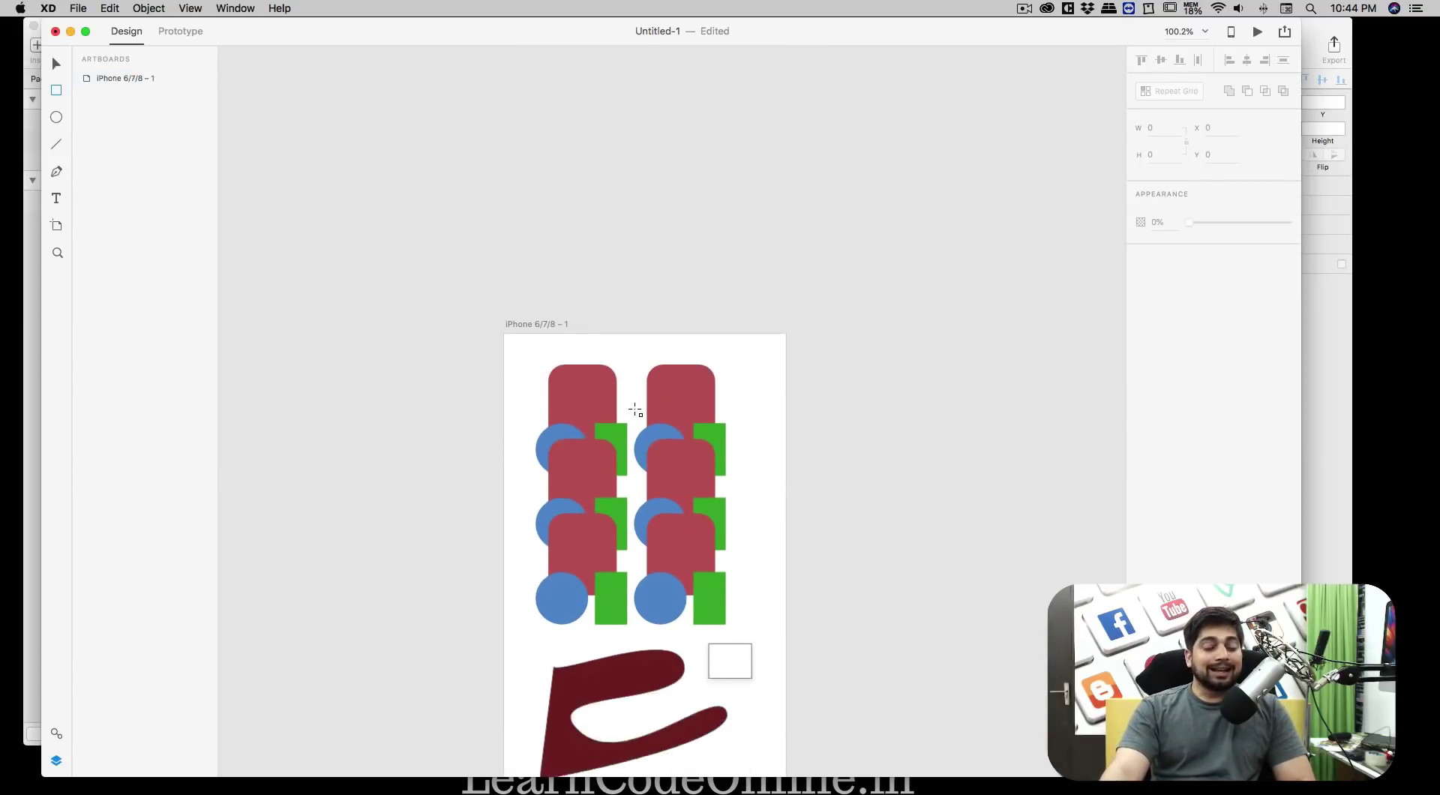
left_click(58, 198)
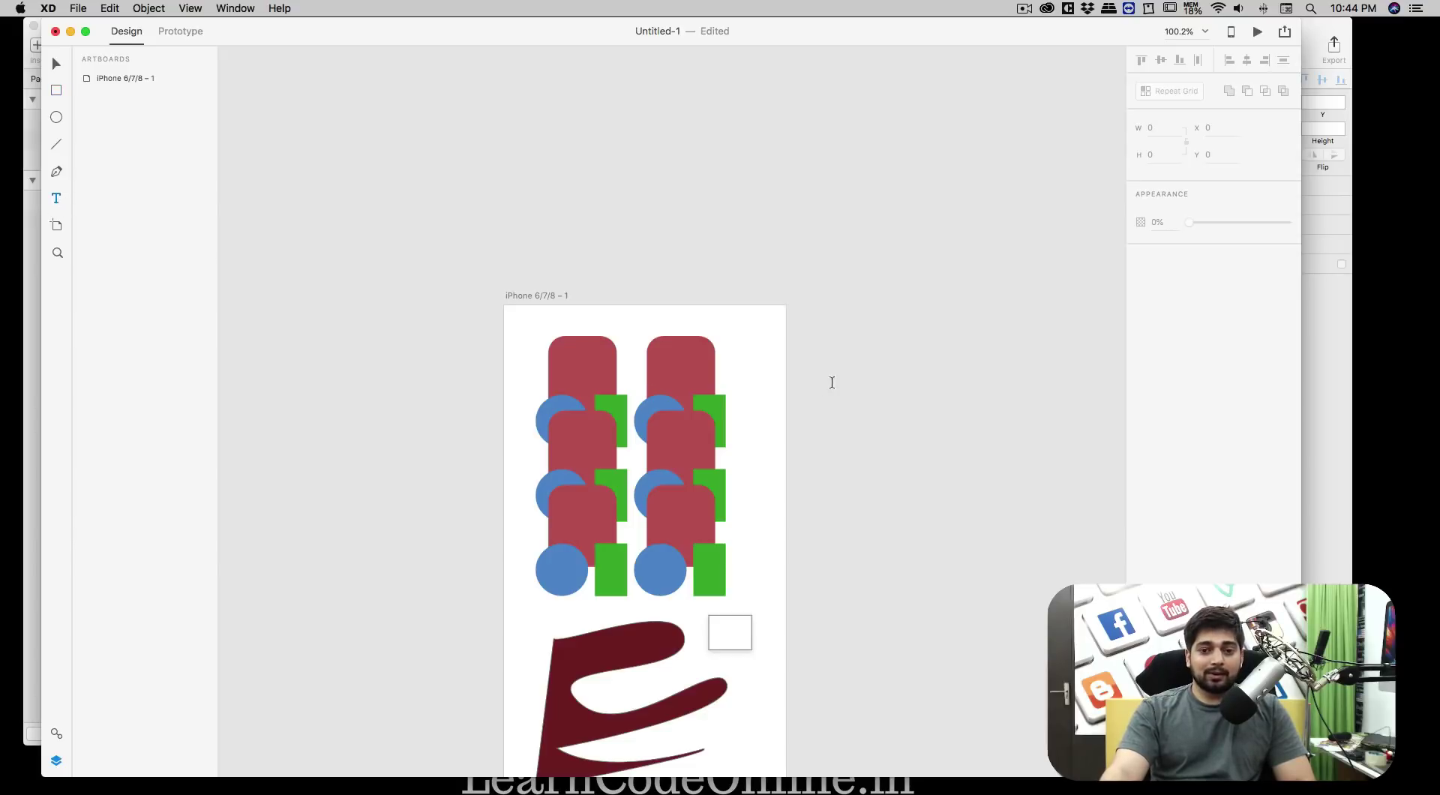
key("a")
left_click(1192, 91)
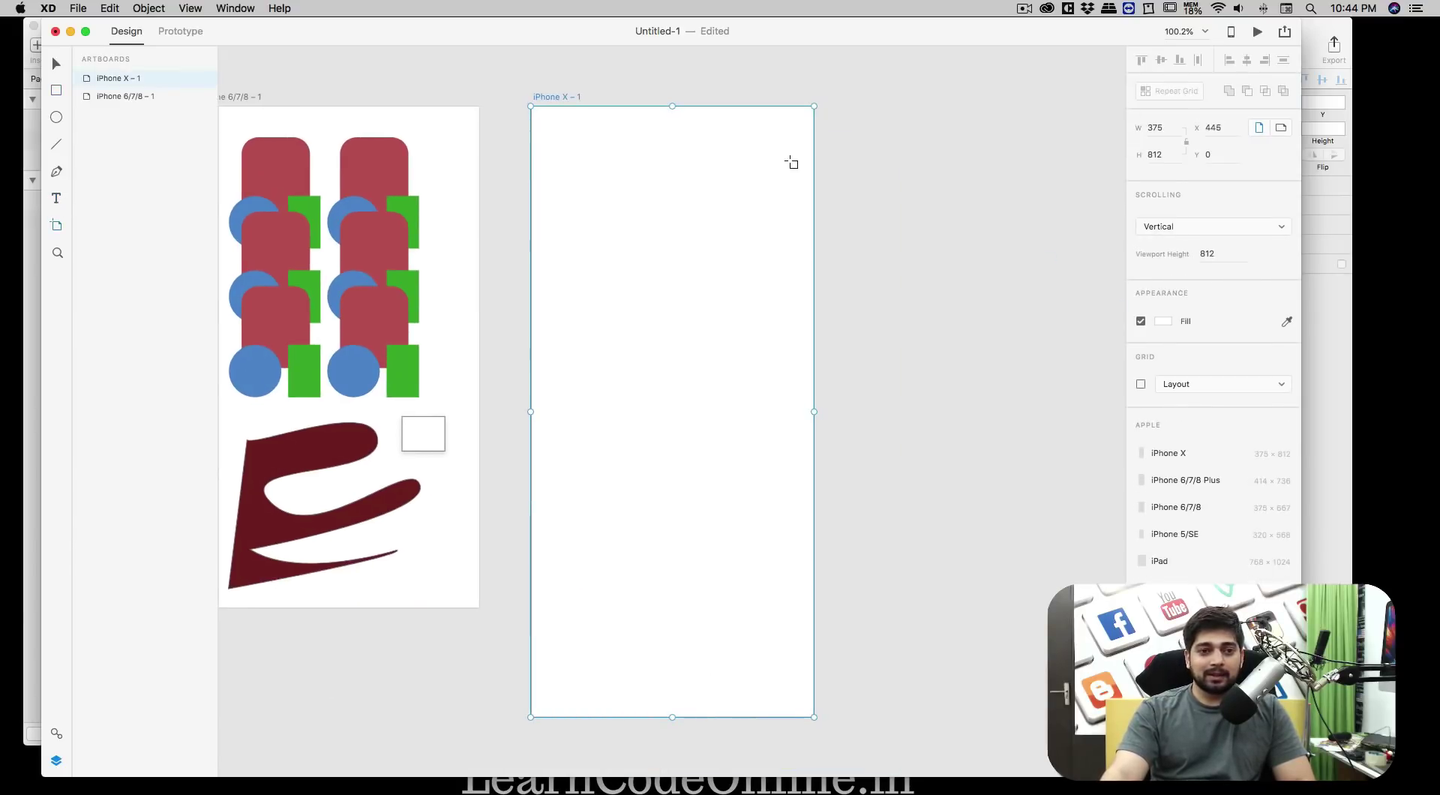
Type 'Sample Text' near the artboard's top and scale it up from size 20 to 36
left_click(58, 198)
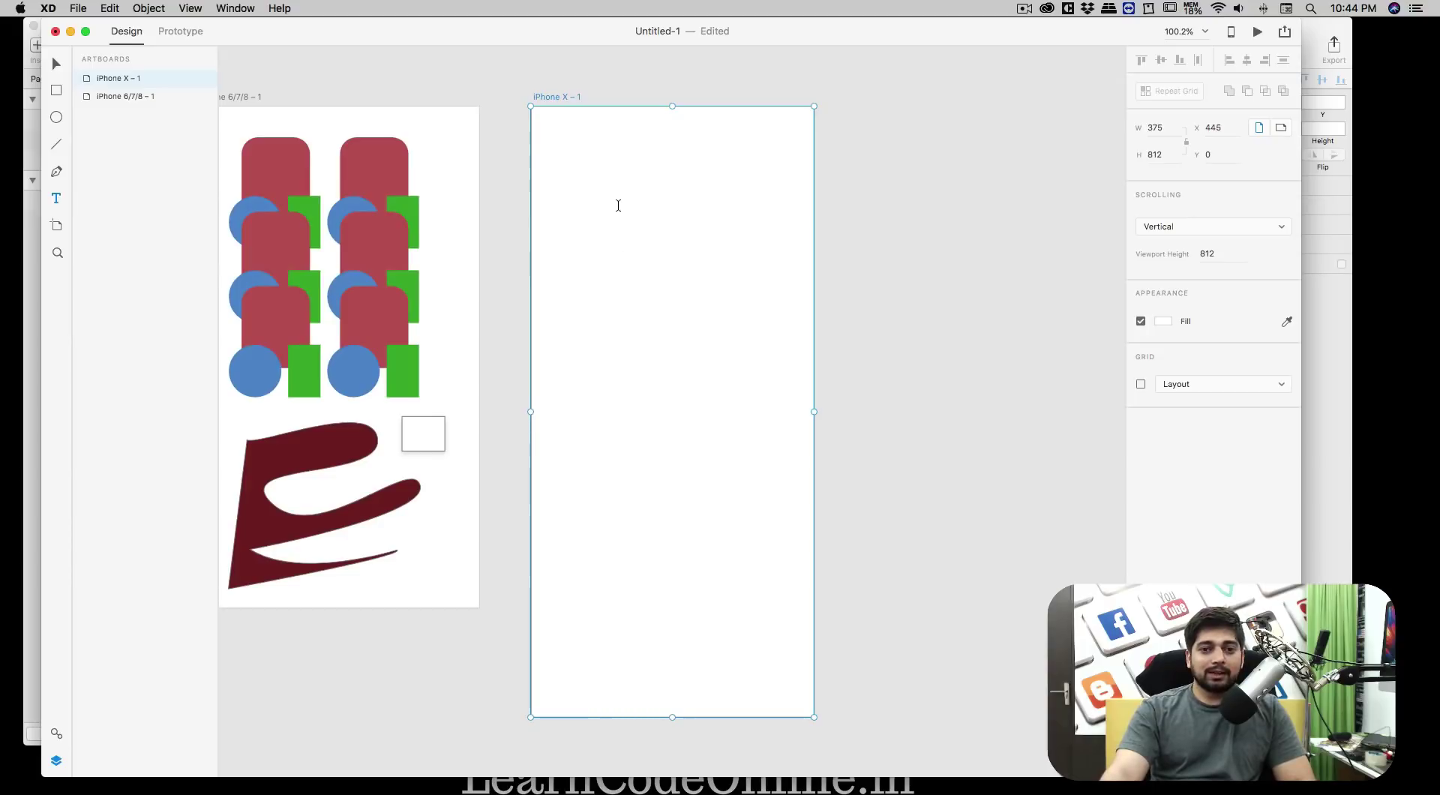
left_click(602, 178)
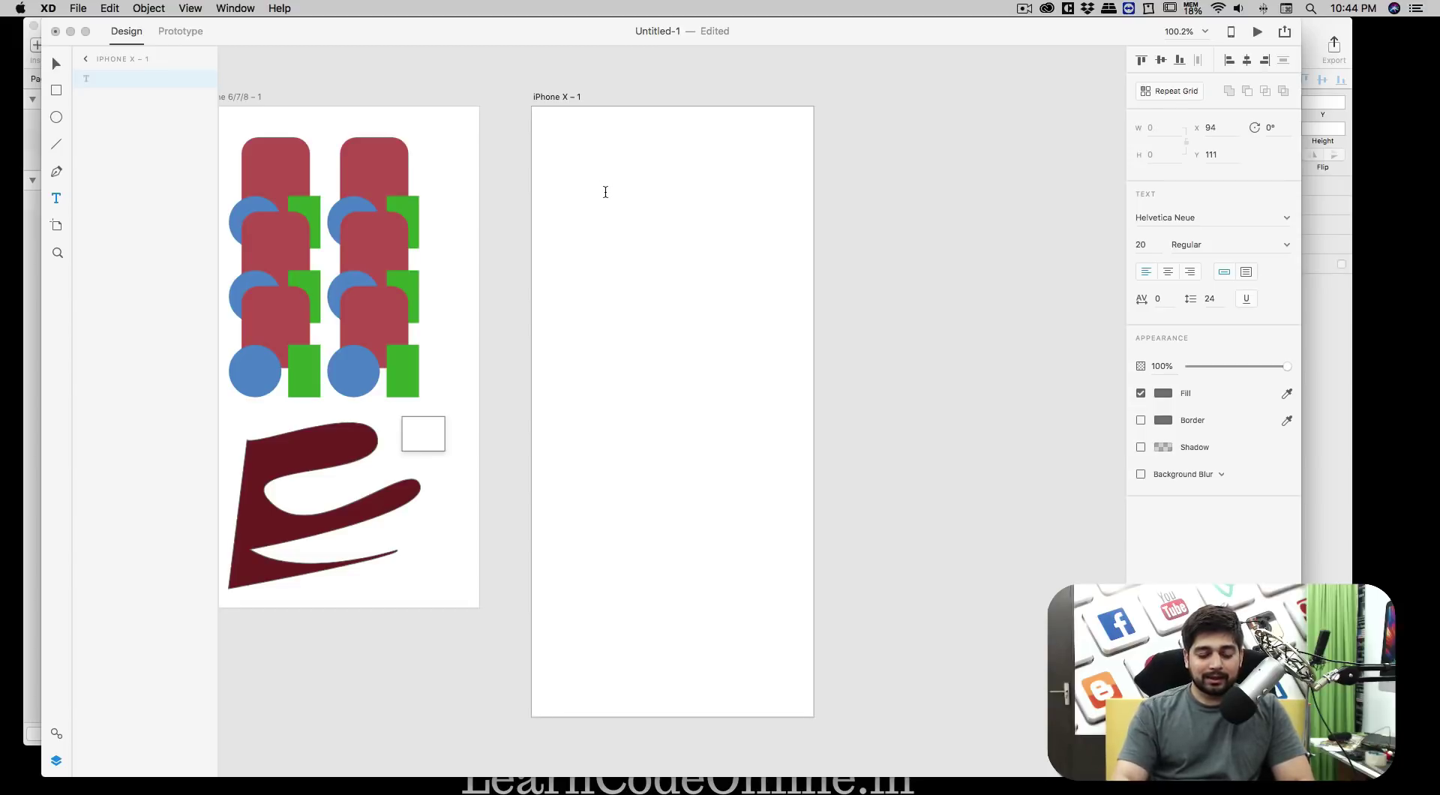
type("Sample ")
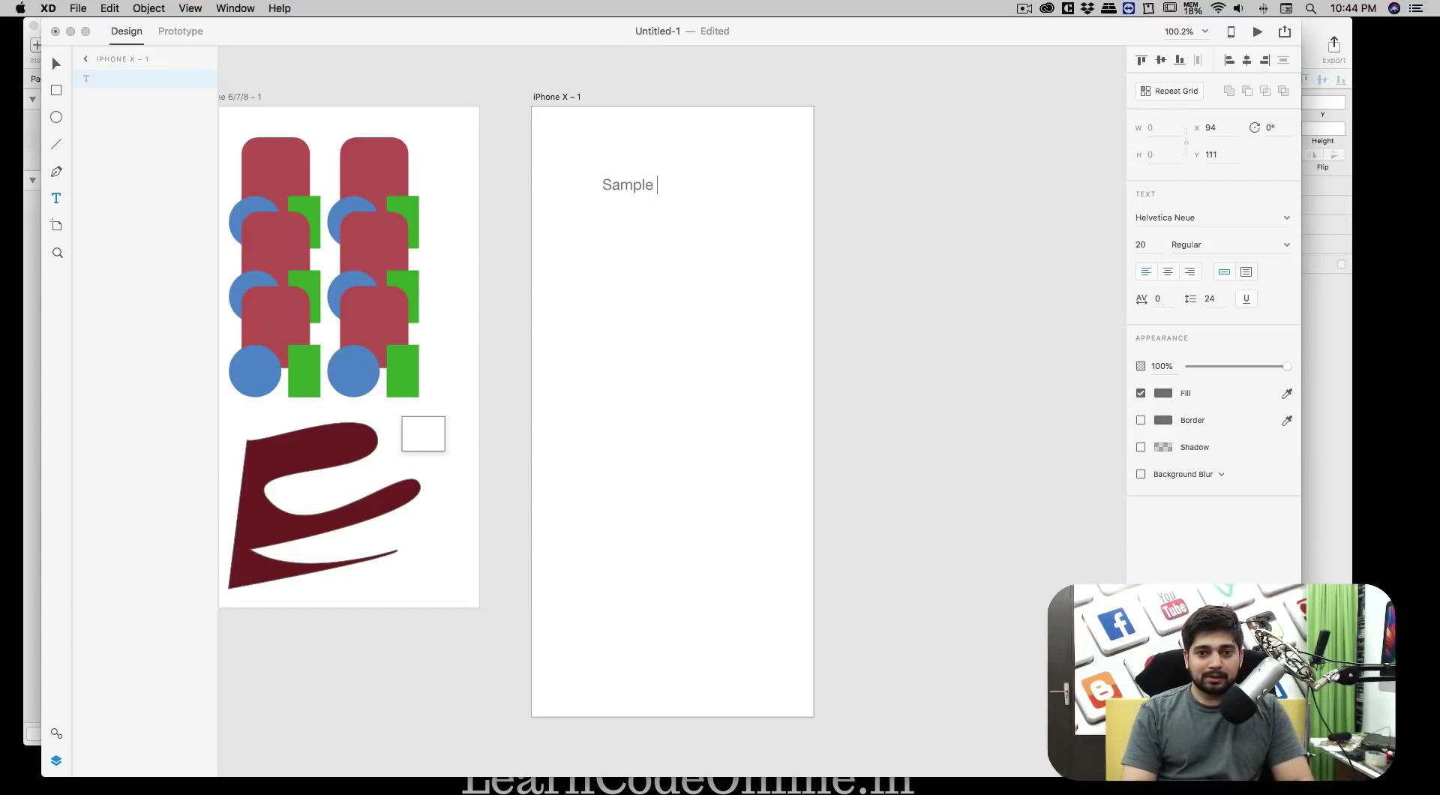
type("Text")
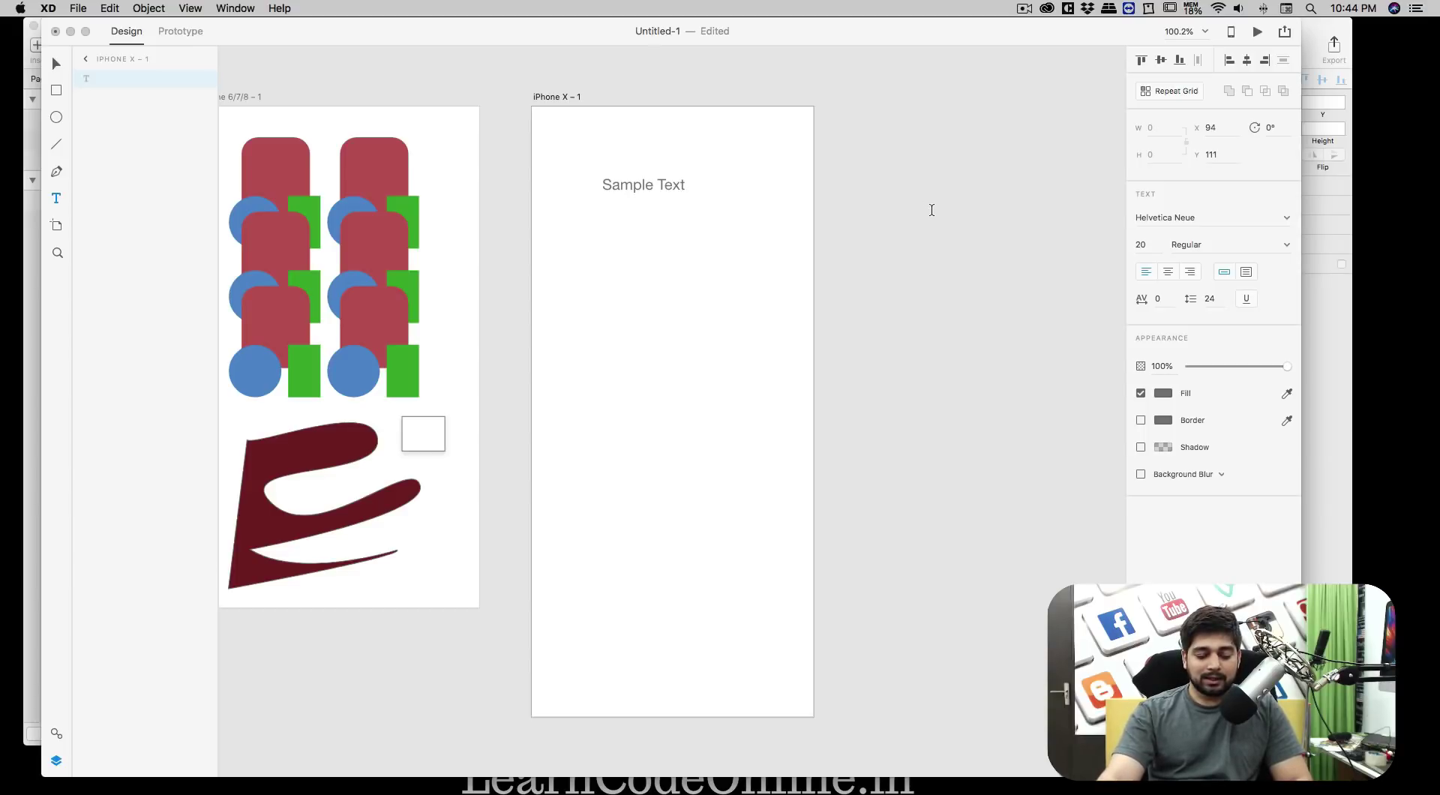
key("Escape")
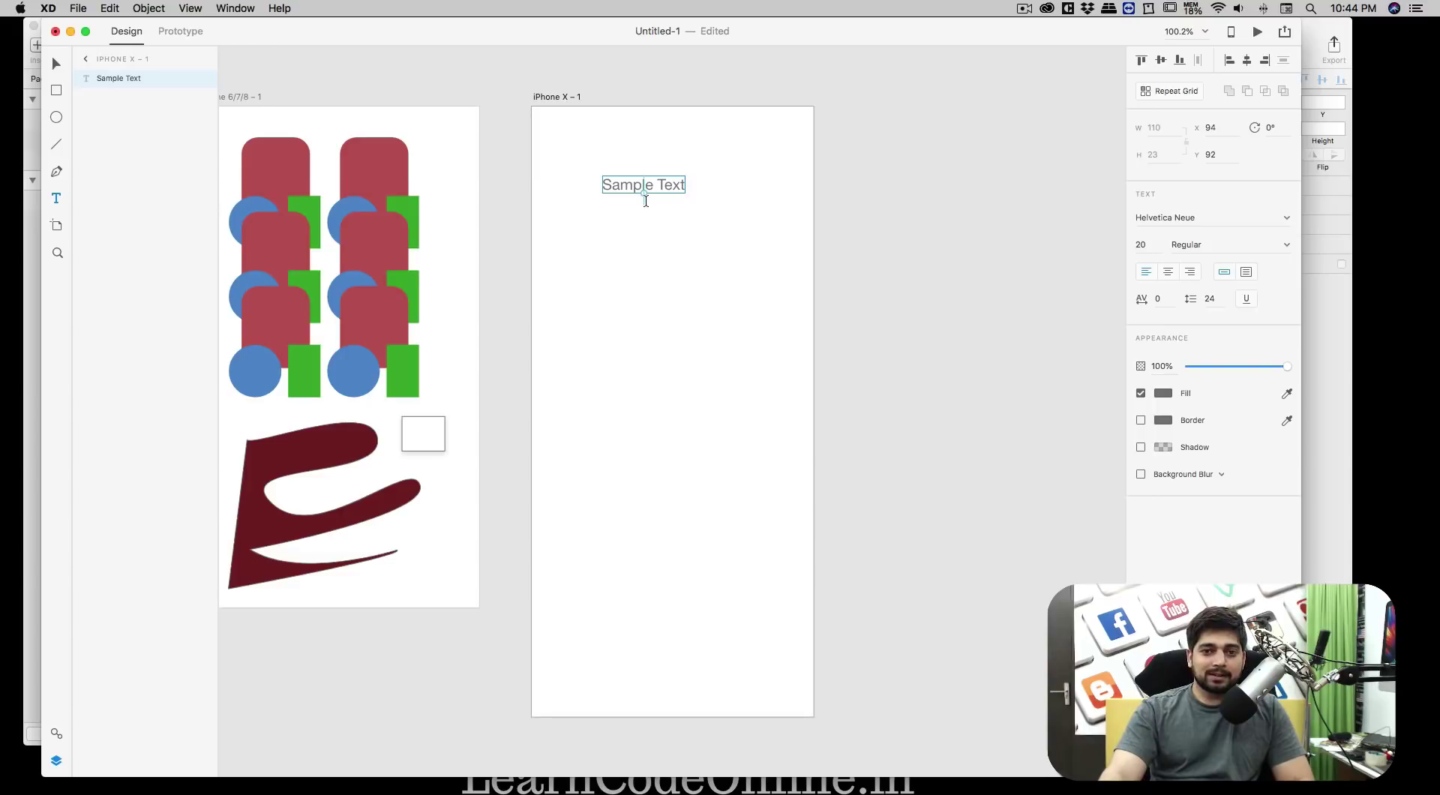
left_click_drag(644, 193, 649, 209)
left_click(861, 307)
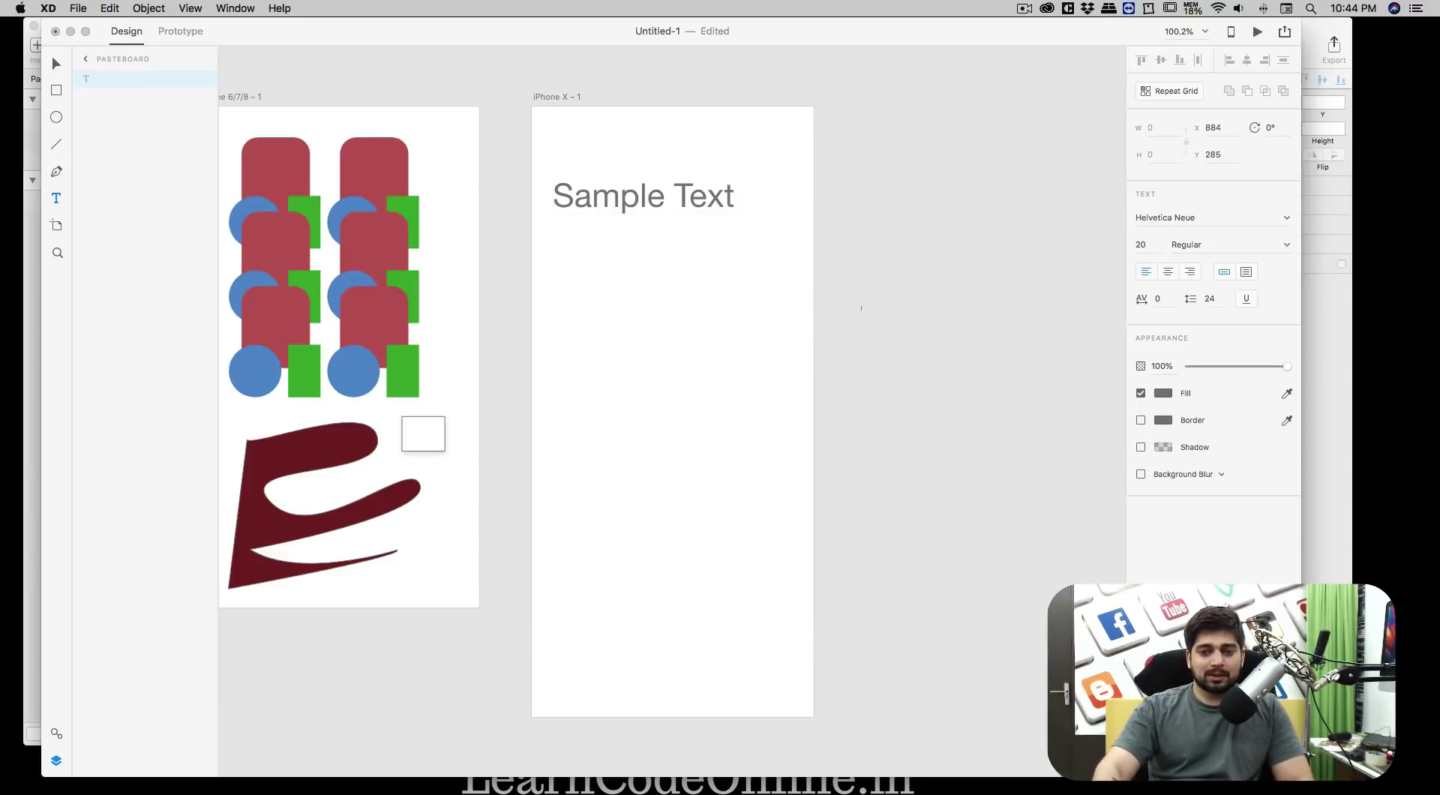
left_click(727, 196)
Centre Sample Text horizontally and enlarge it to size 53
left_click(56, 64)
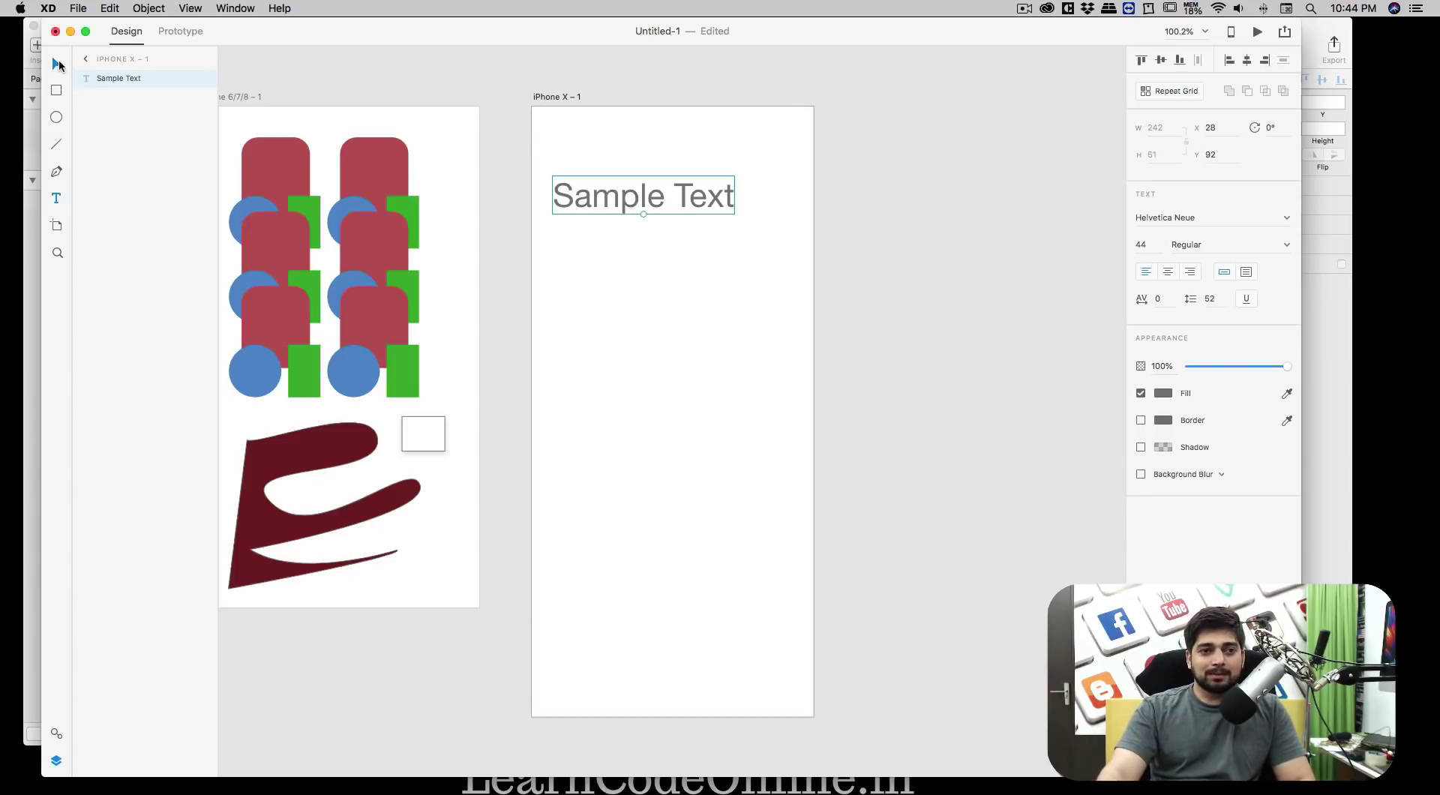
left_click_drag(670, 204, 696, 206)
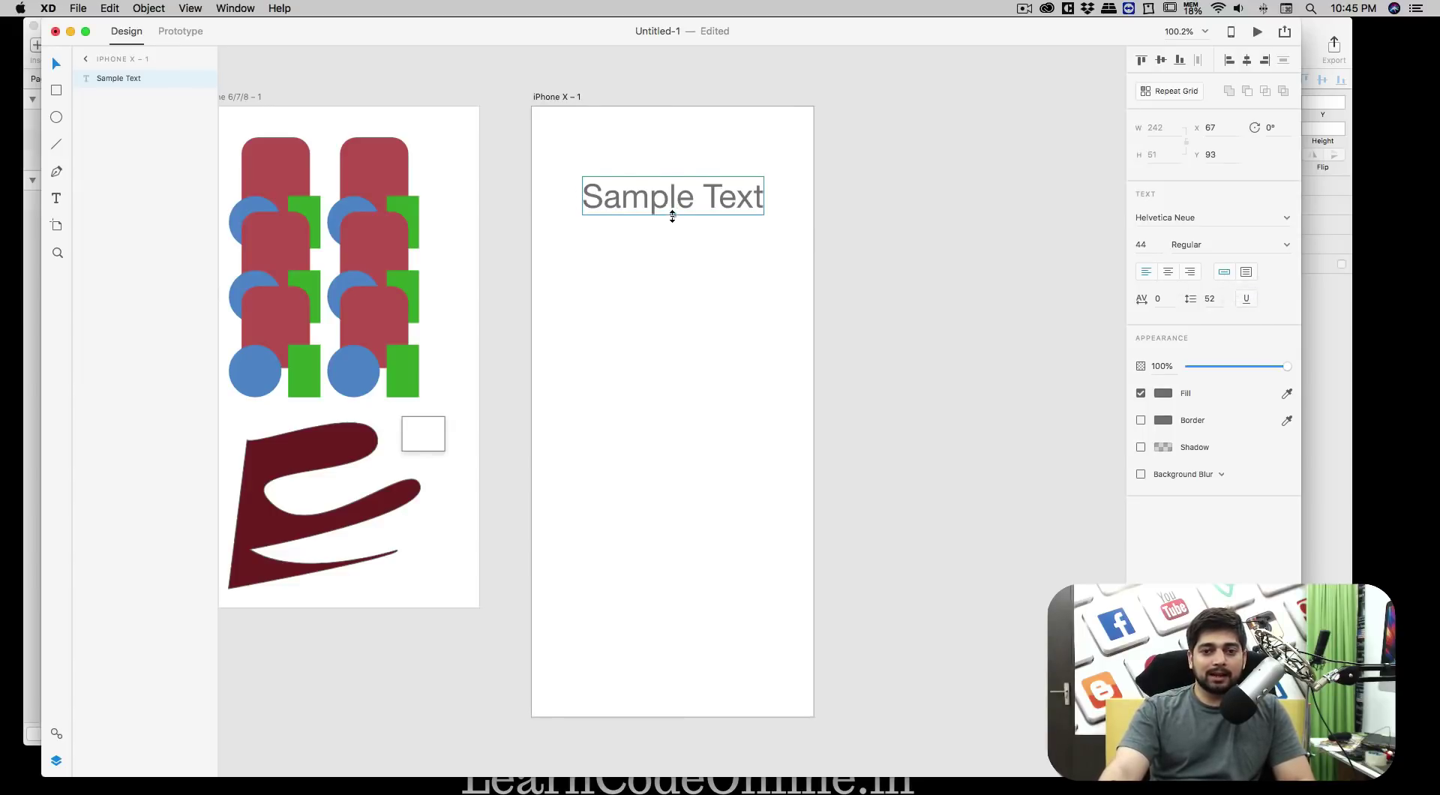
left_click_drag(672, 217, 673, 223)
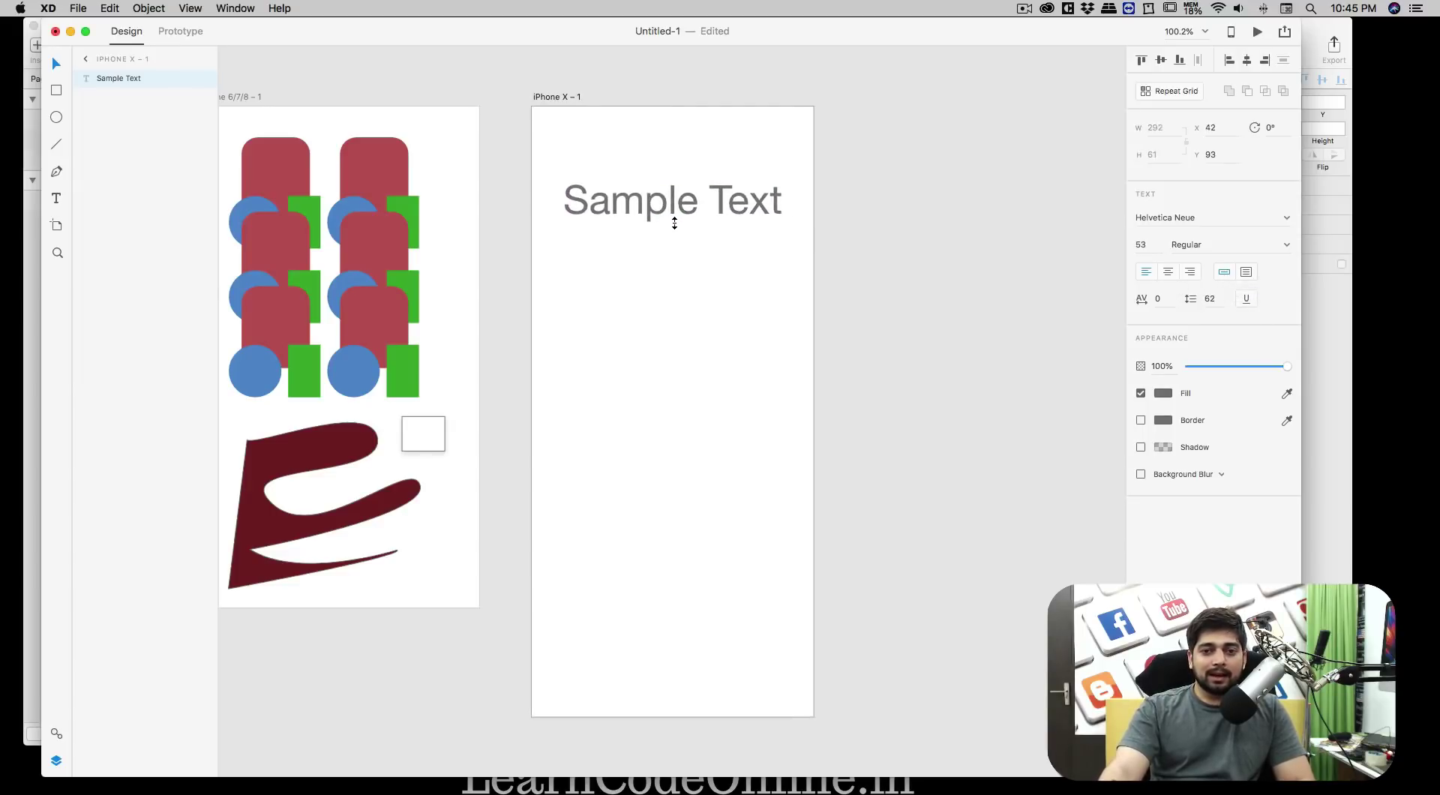
Convert Sample Text to a fixed-size Area Text box and adjust its height
left_click(1247, 276)
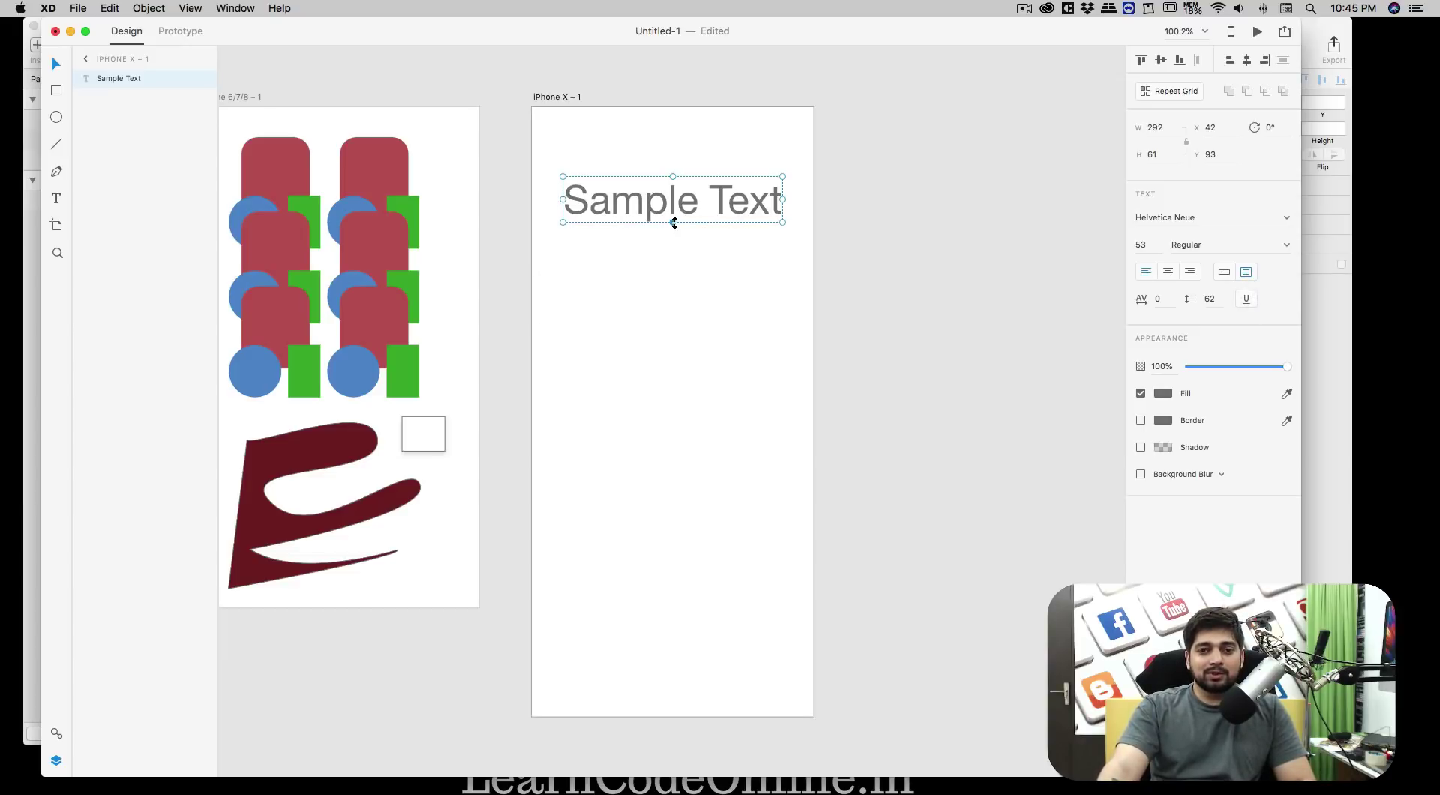
left_click_drag(673, 221, 677, 338)
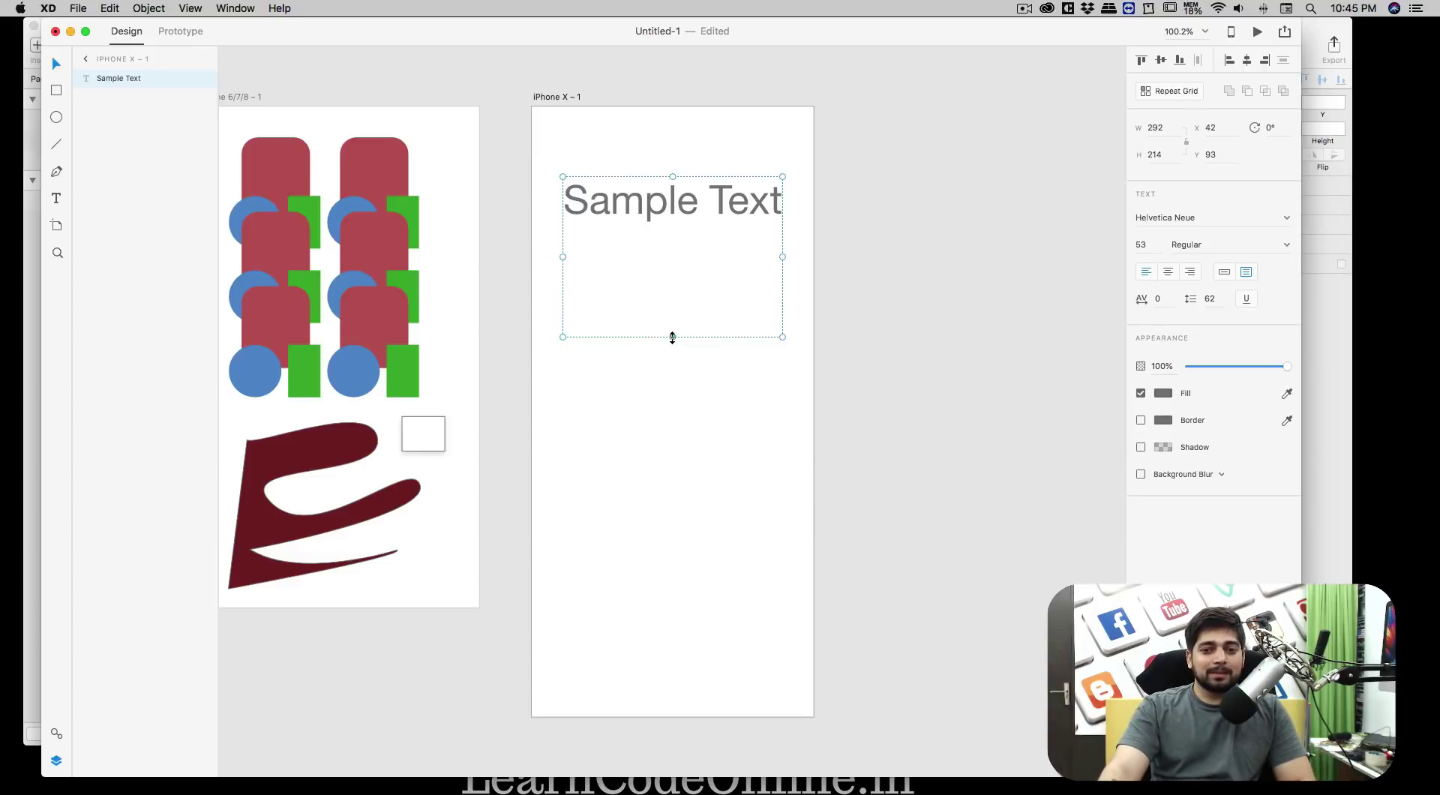
left_click_drag(672, 336, 668, 292)
right_click(648, 196)
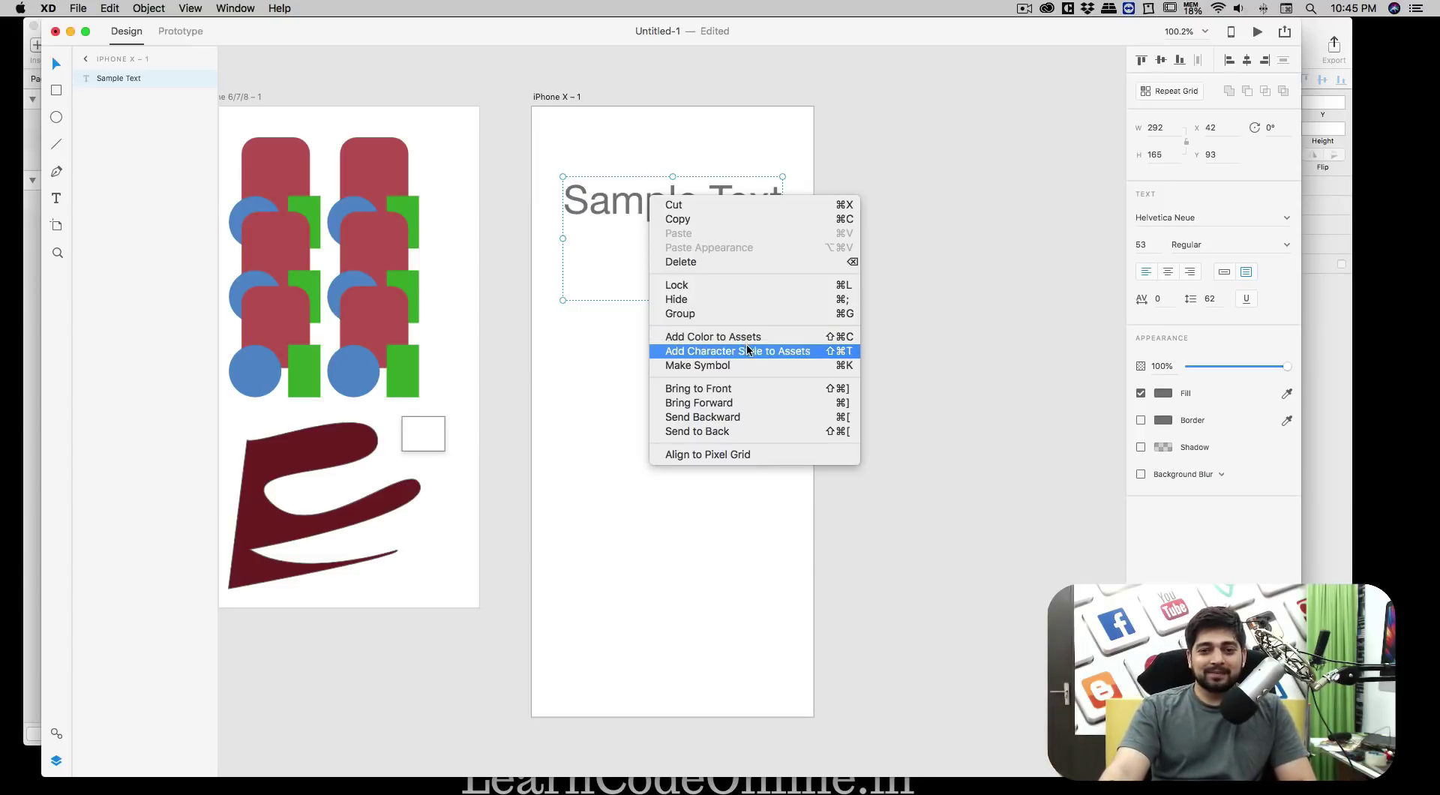
left_click(605, 322)
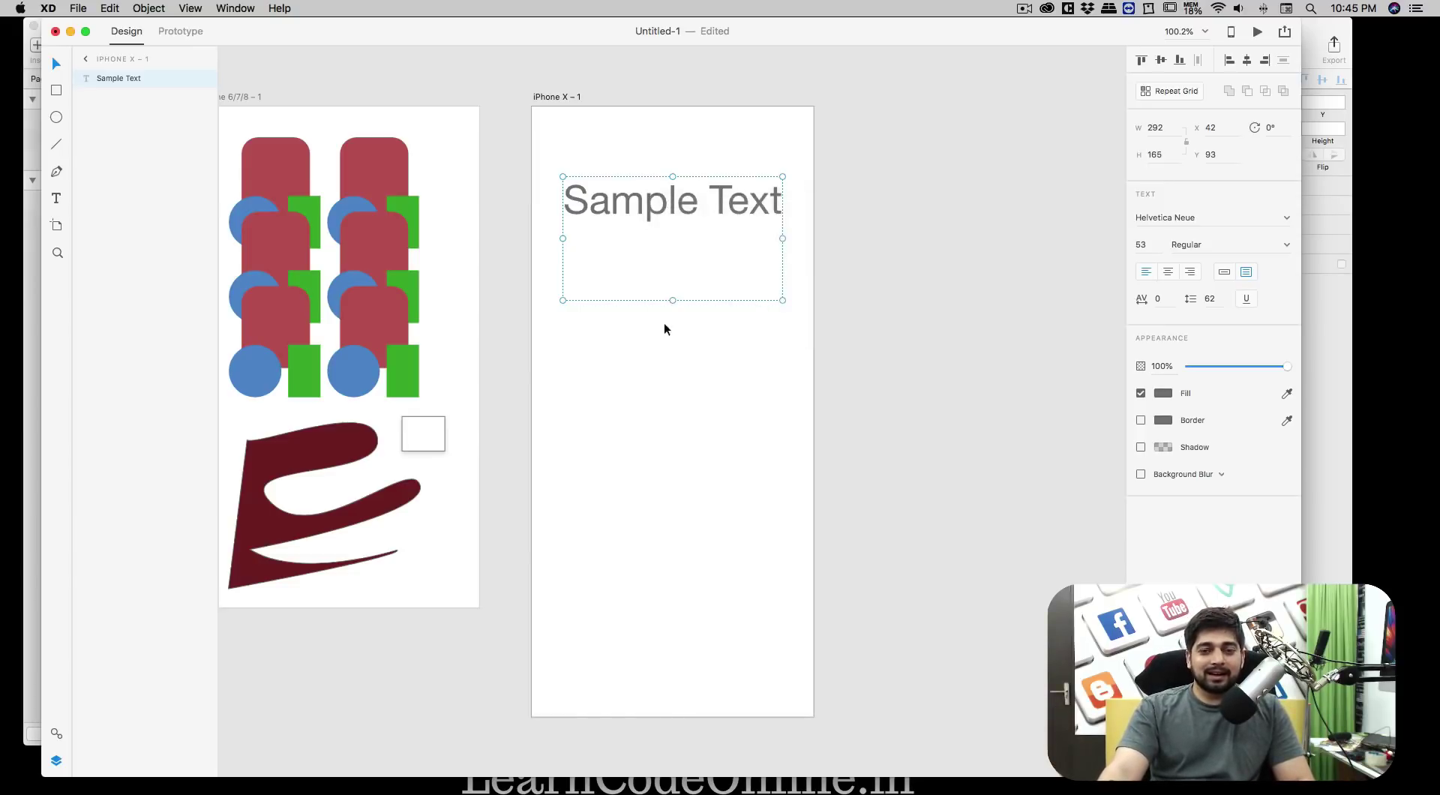
left_click_drag(671, 302, 672, 261)
In Sketch, draw a new 451×400 artboard, Artboard 2, beside the gear artboard
key("ctrl+Up")
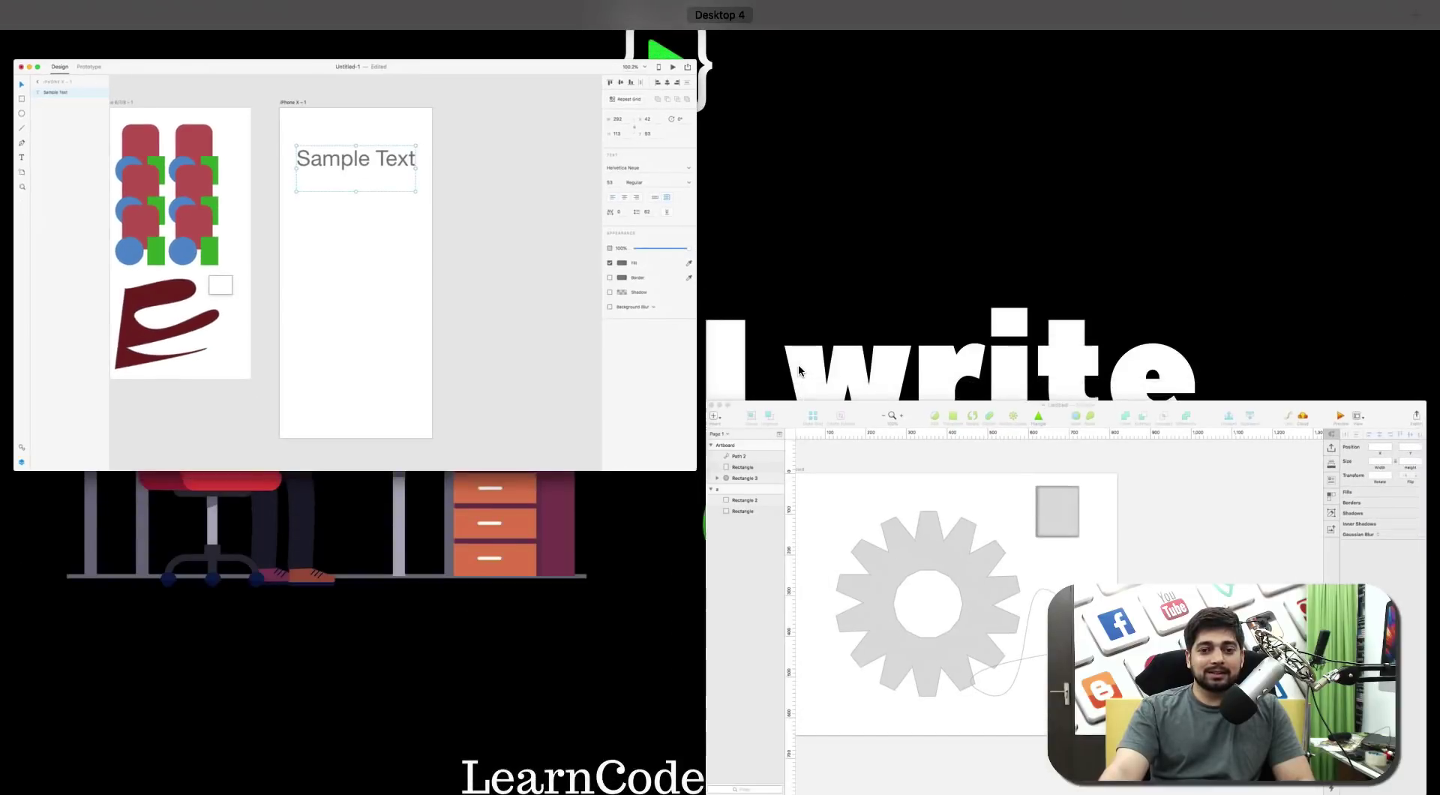
left_click(990, 592)
scroll(767, 402, "right", 10)
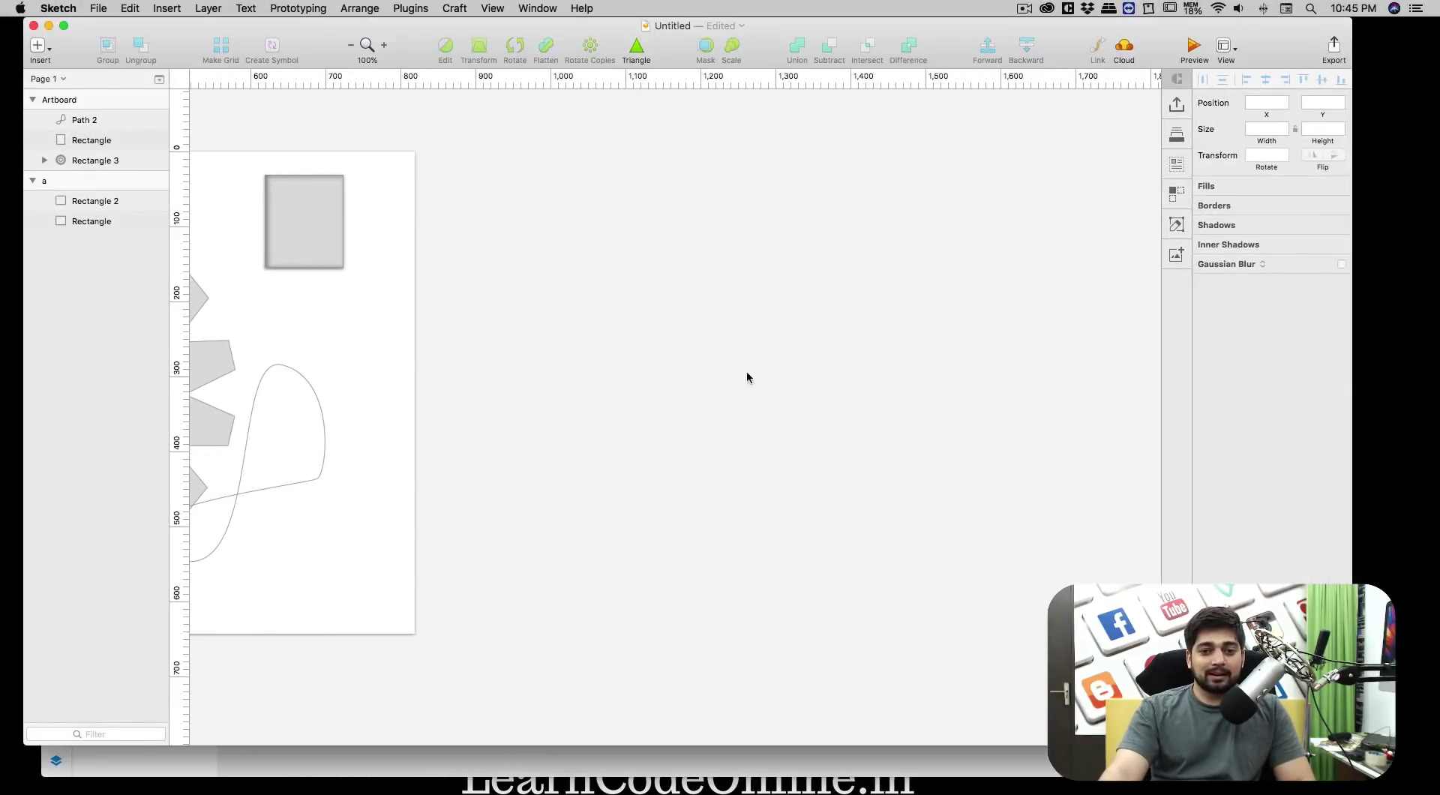
key("a")
left_click_drag(585, 219, 902, 488)
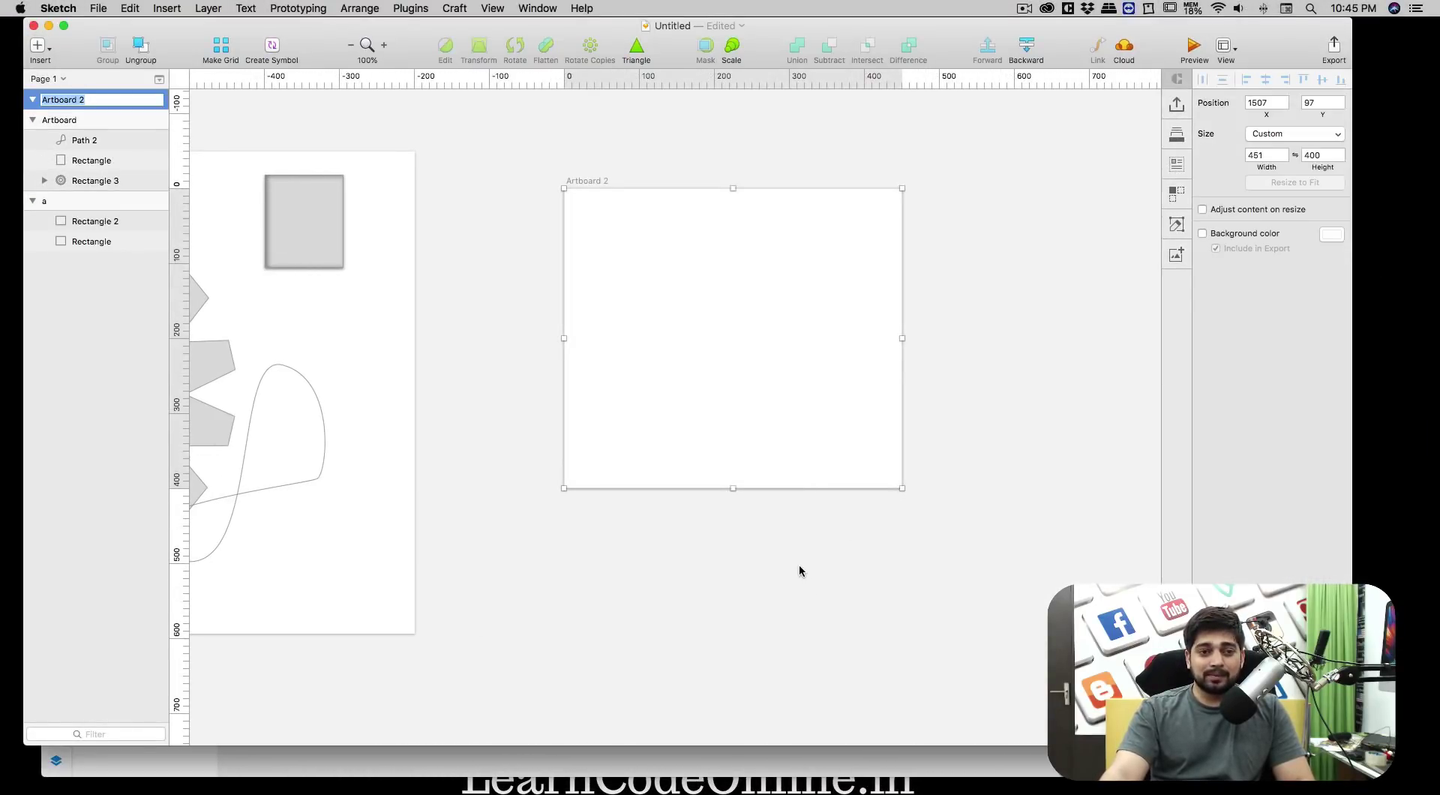
Add a 'Sample' text layer on Artboard 2 and shift it left
left_click(816, 595)
key("t")
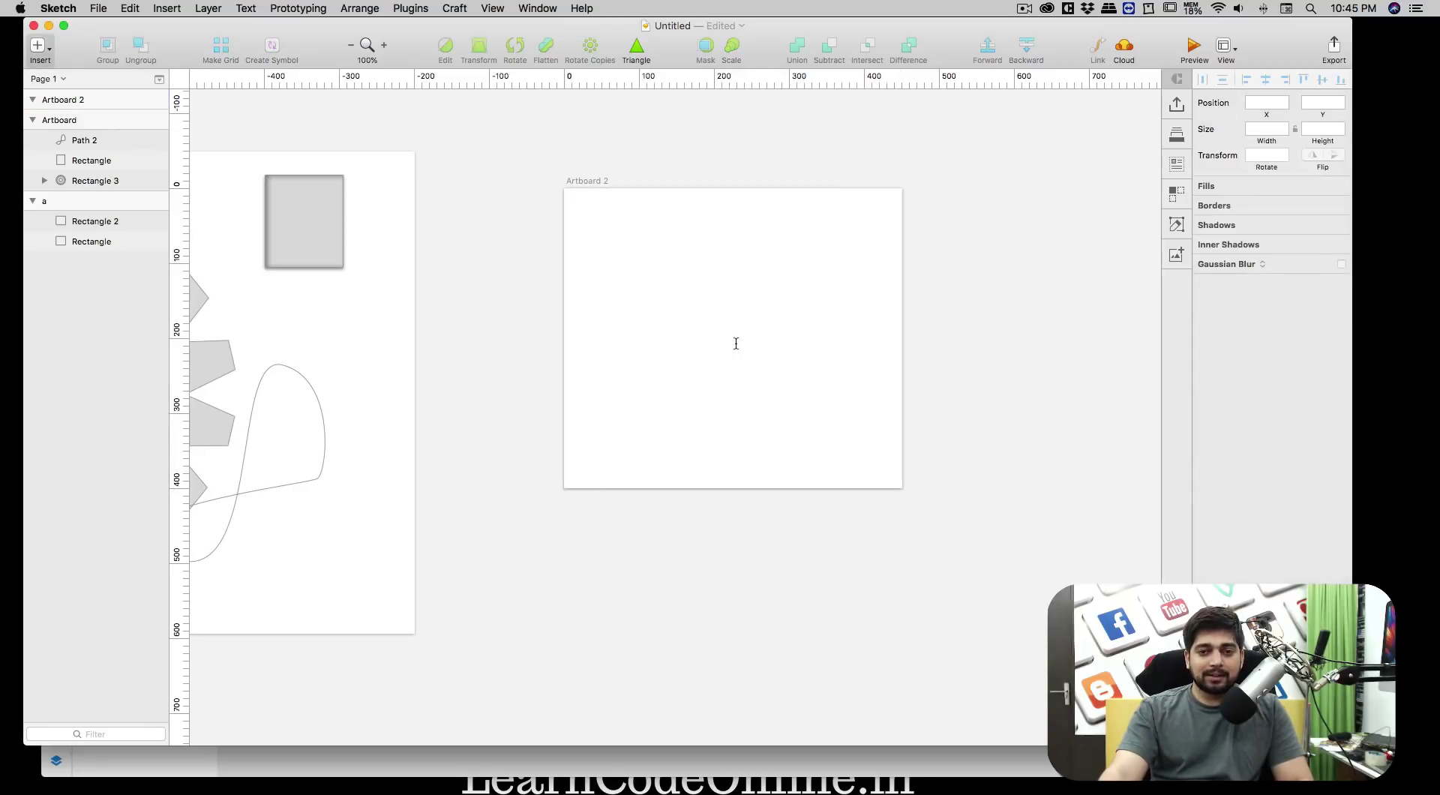
left_click(662, 272)
type("Sample")
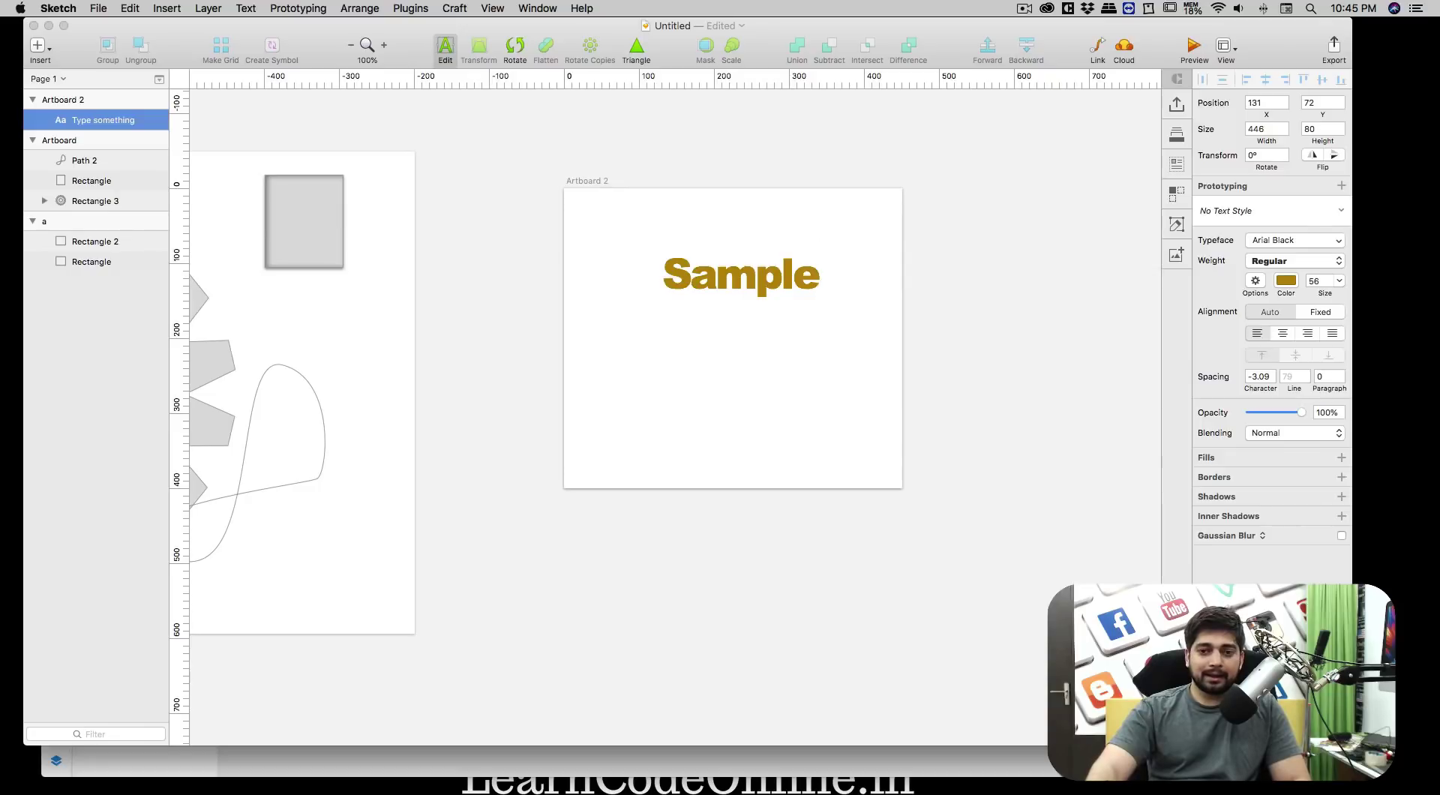
key("Escape")
left_click(943, 326)
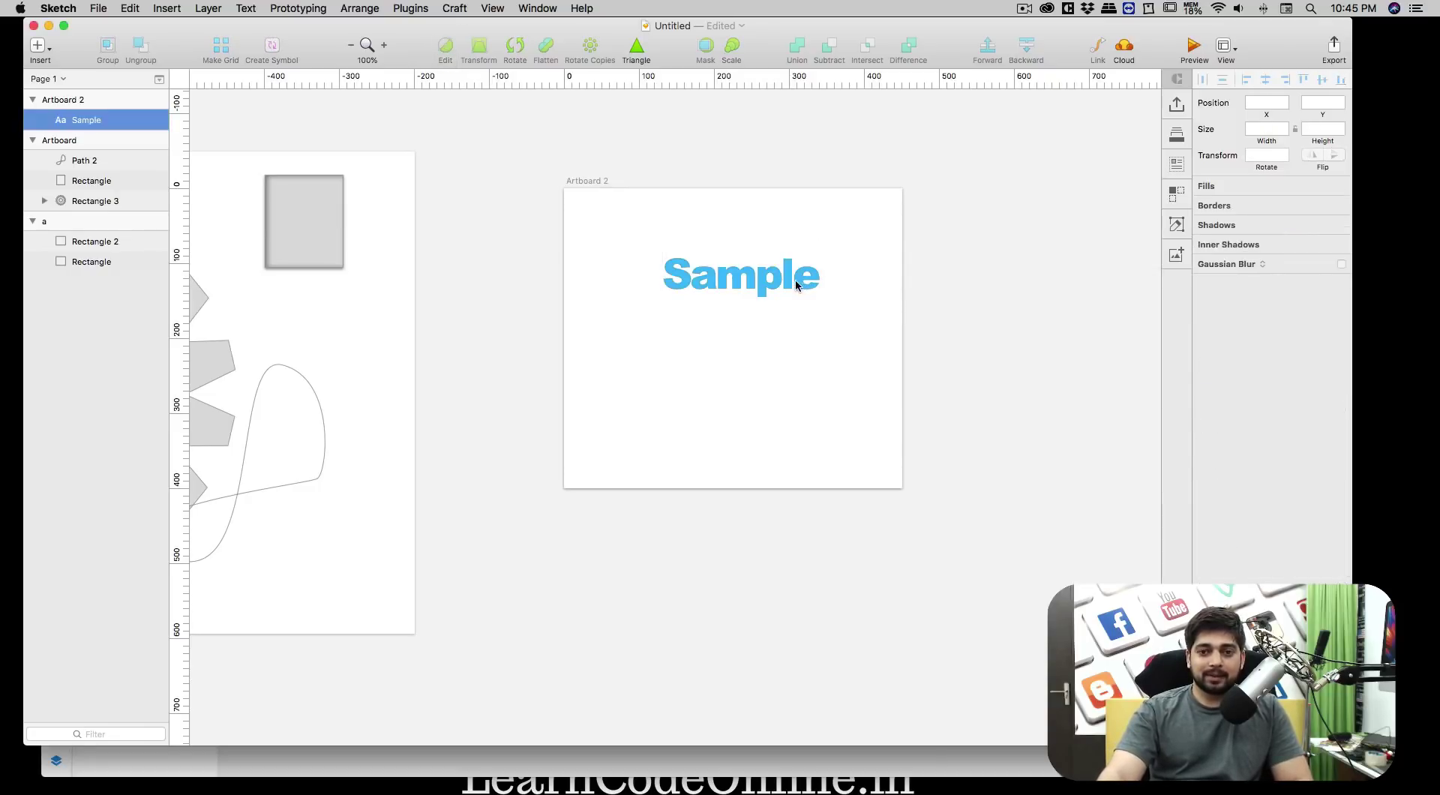
left_click_drag(787, 294, 744, 292)
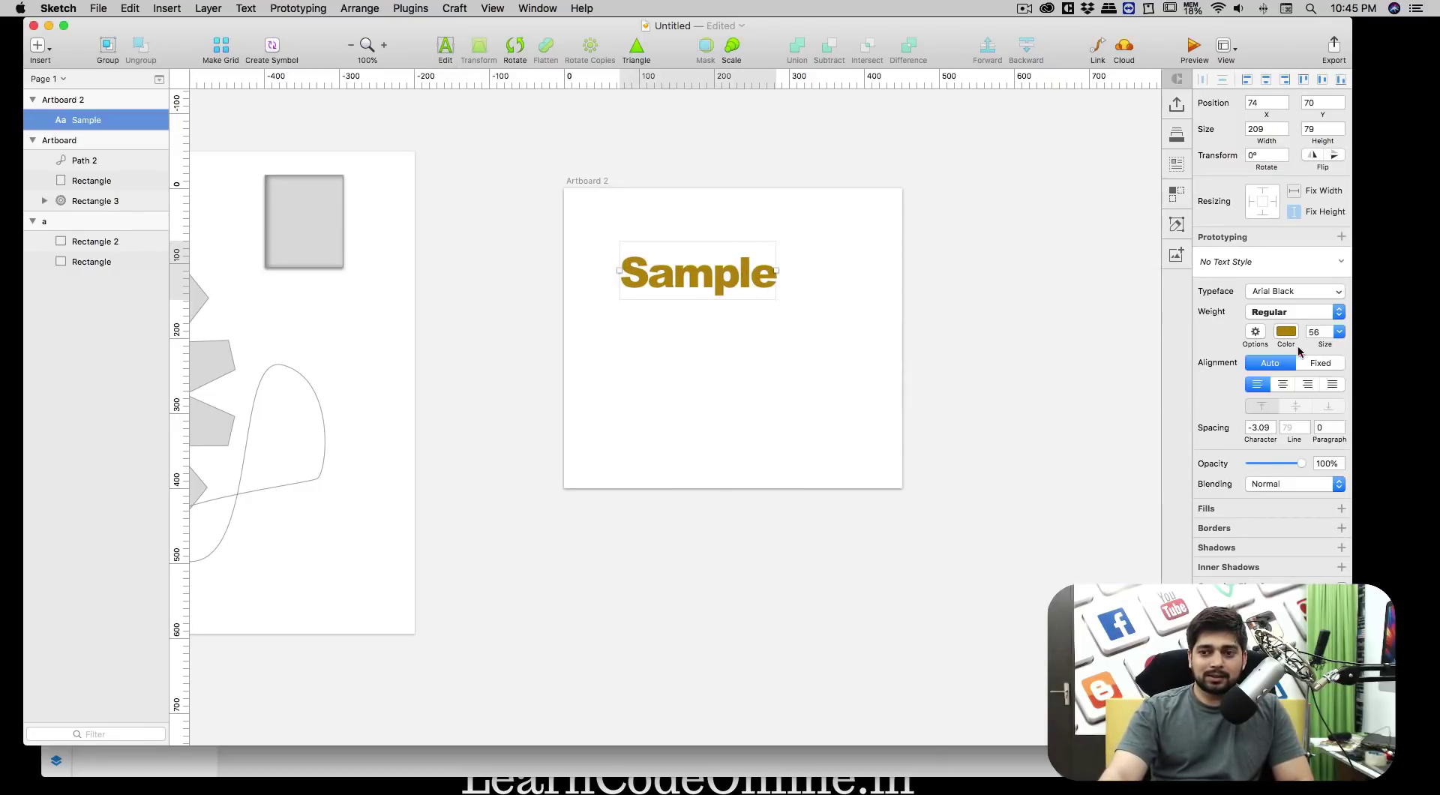
Set the Sample font size to 88 and centre it horizontally on Artboard 2
left_click_drag(1327, 349, 1353, 351)
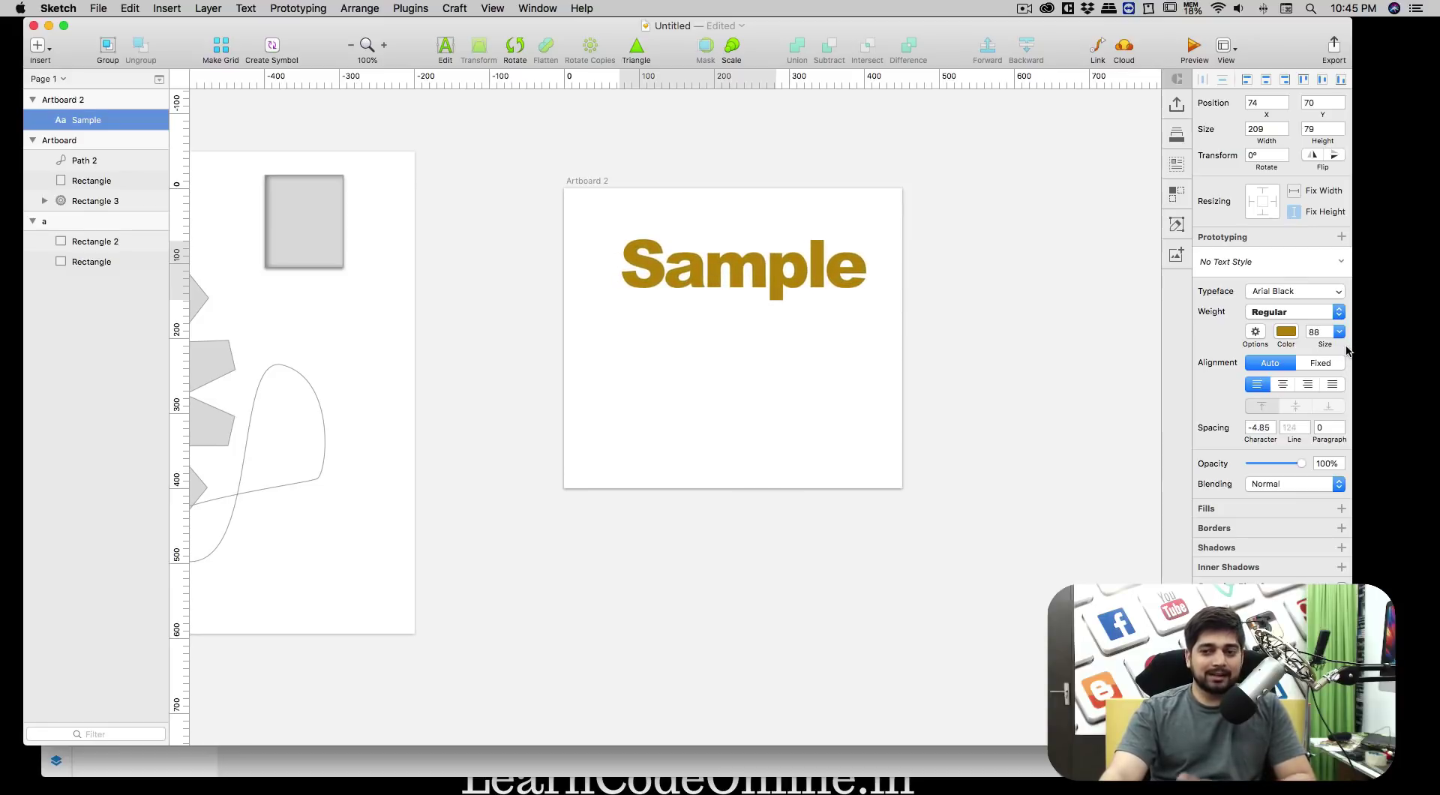
left_click(1060, 299)
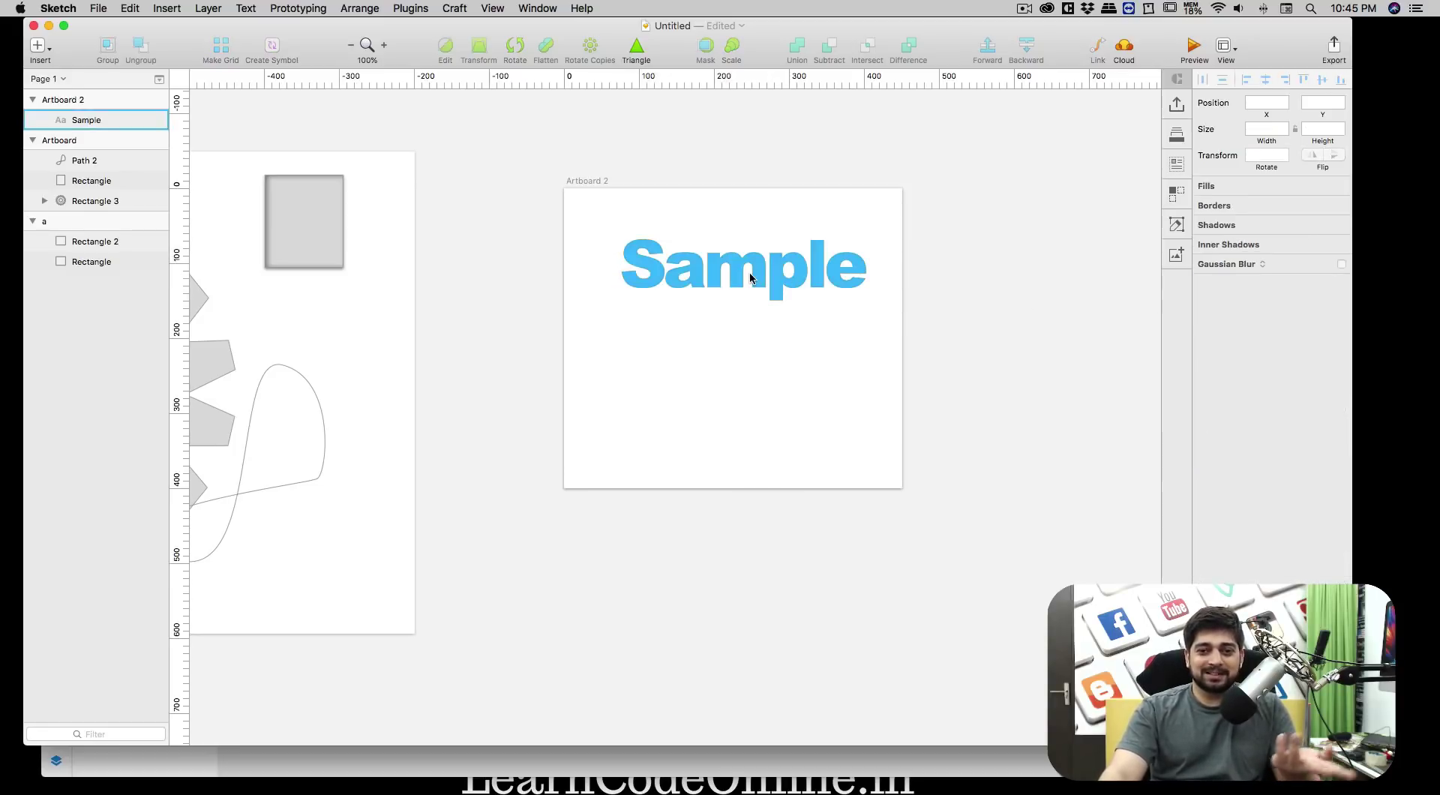
left_click_drag(752, 277, 753, 284)
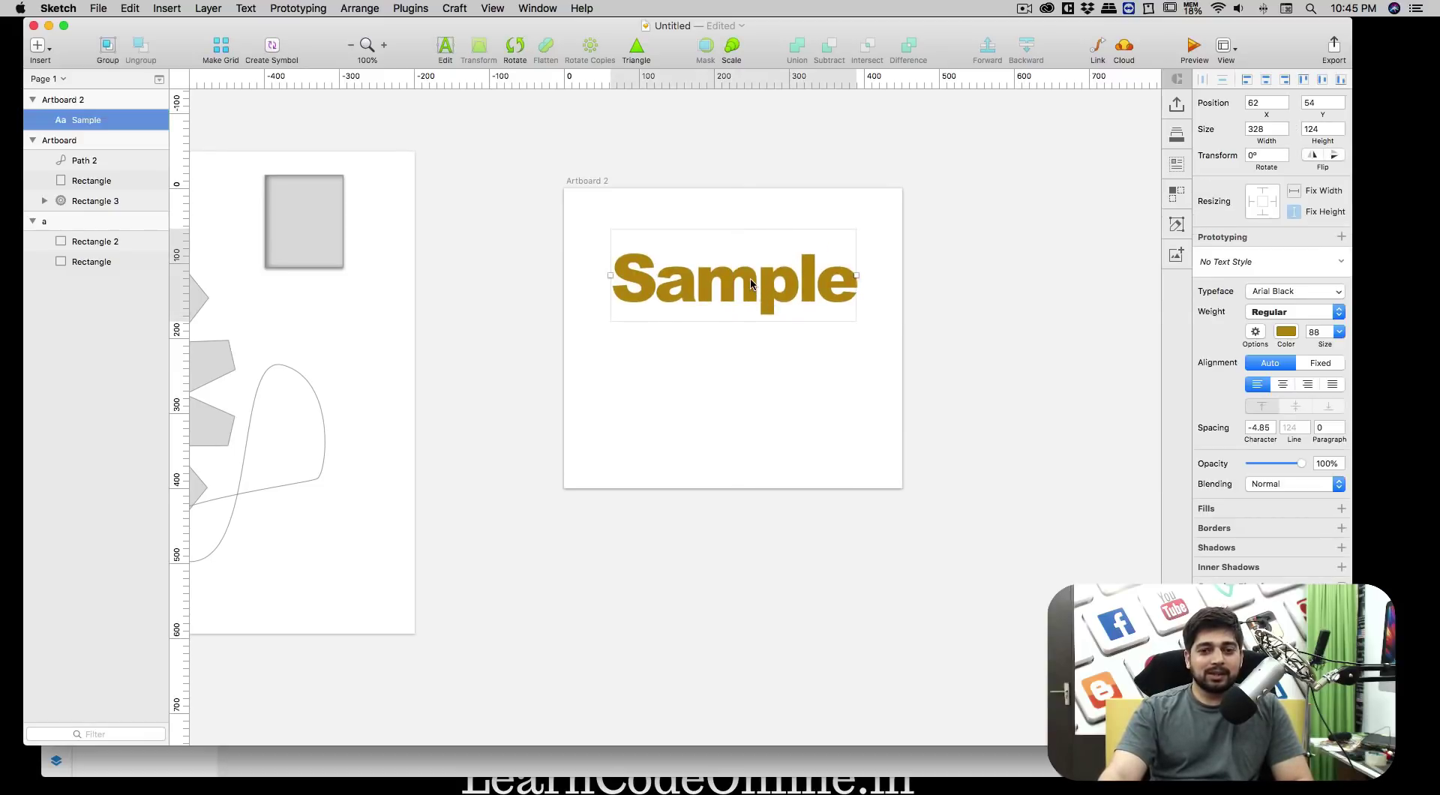
Convert the gold Sample text to outlines
right_click(751, 283)
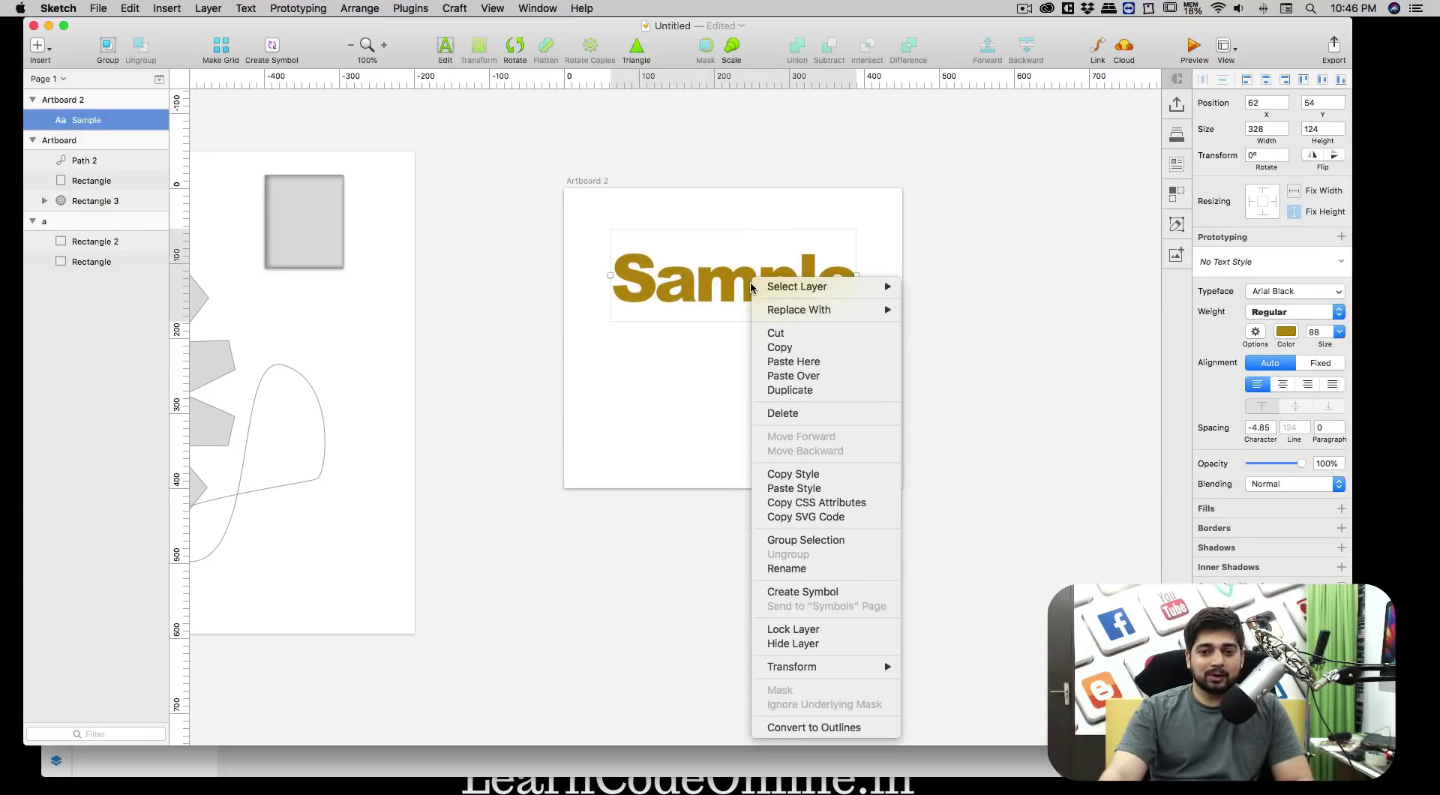
mouse_move(832, 669)
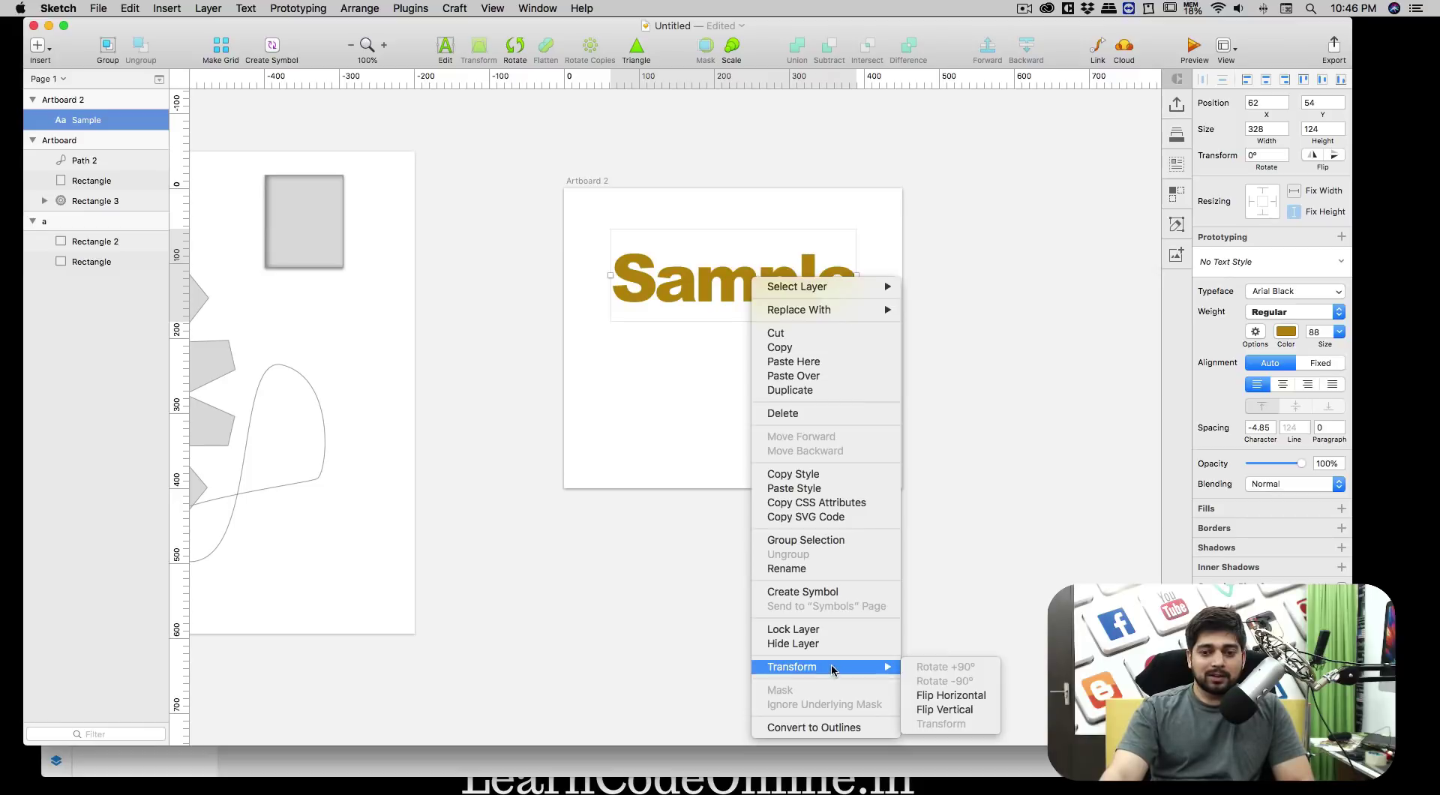
left_click(837, 728)
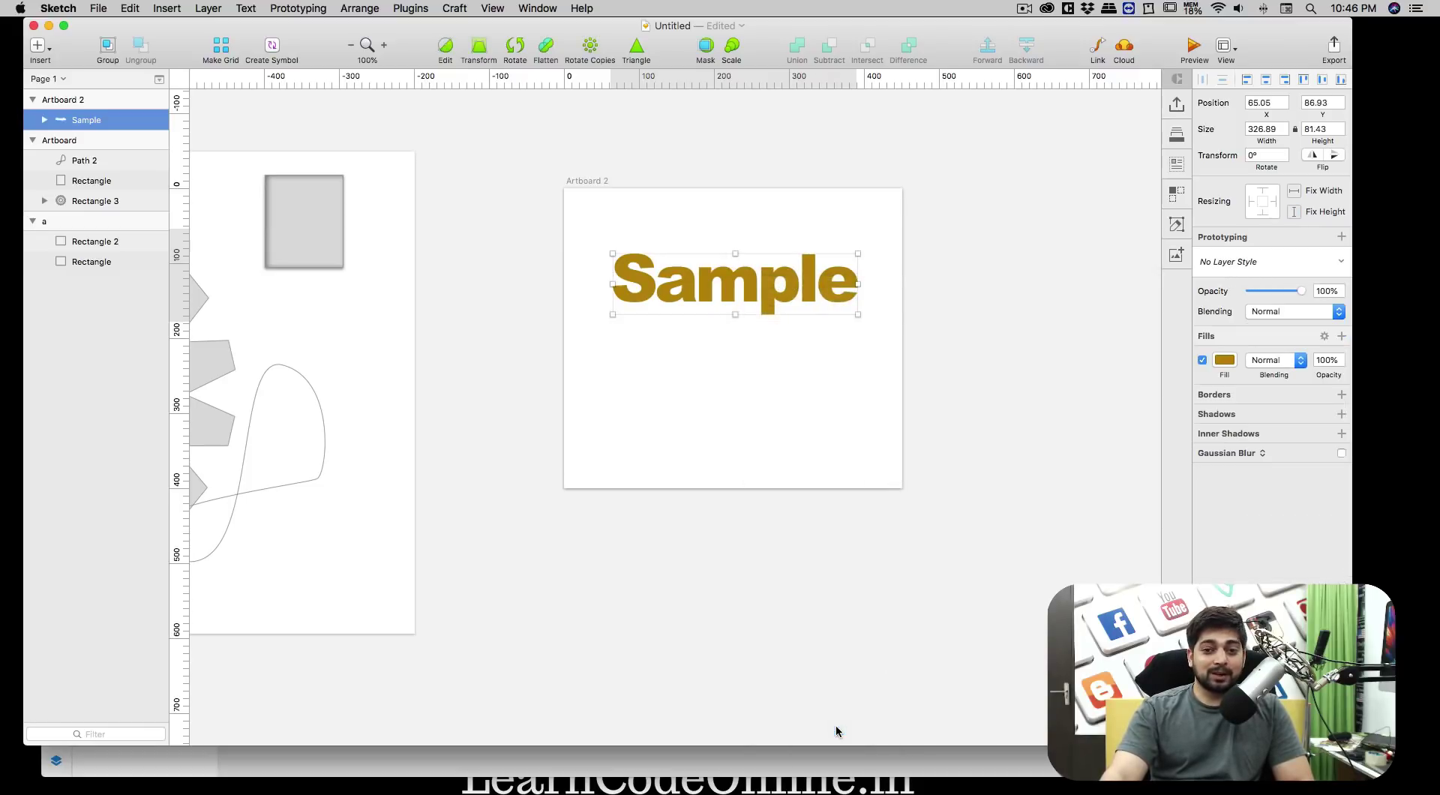
Enter the outlined group and select the m, a, S and p letter paths individually
left_click(695, 363)
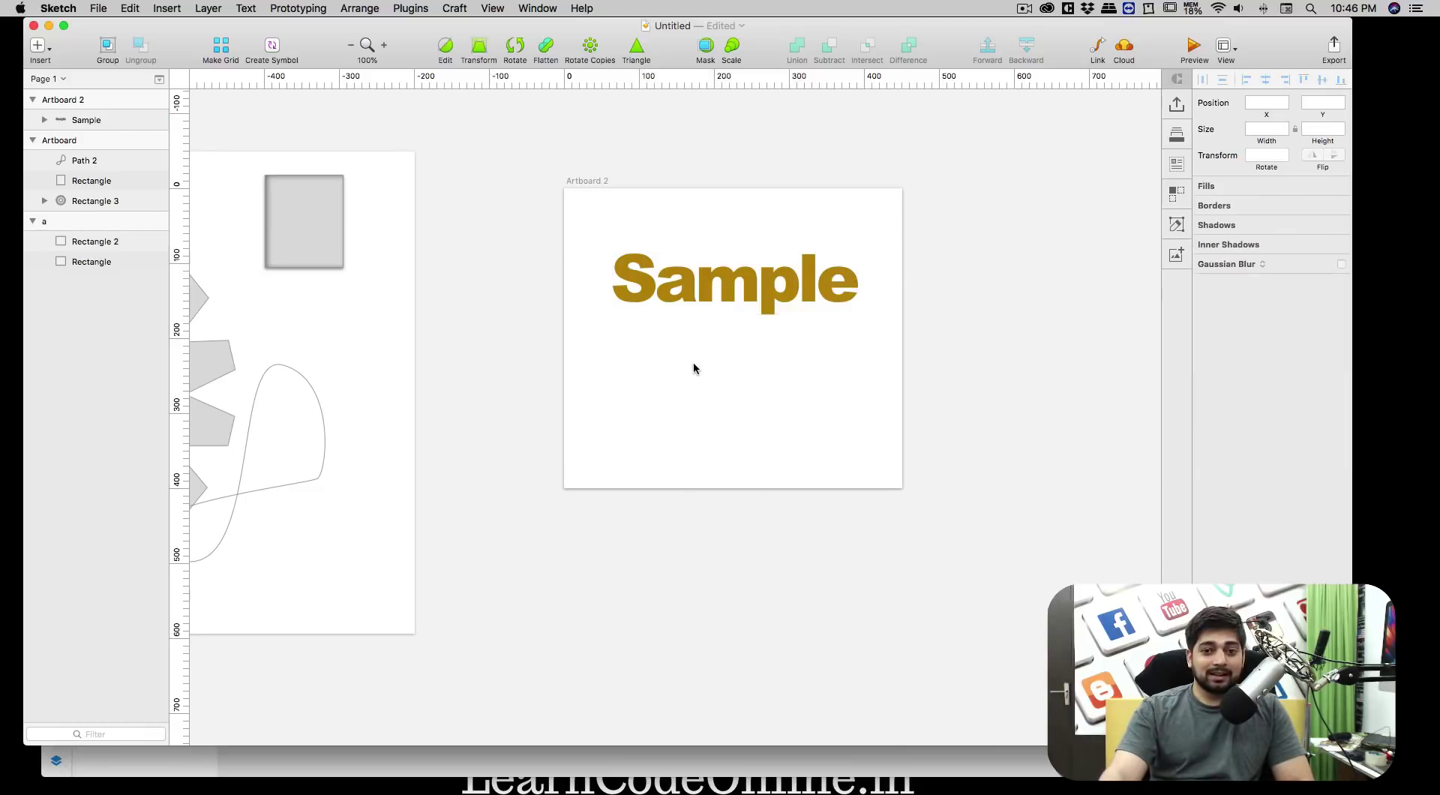
double_click(701, 298)
left_click(679, 291)
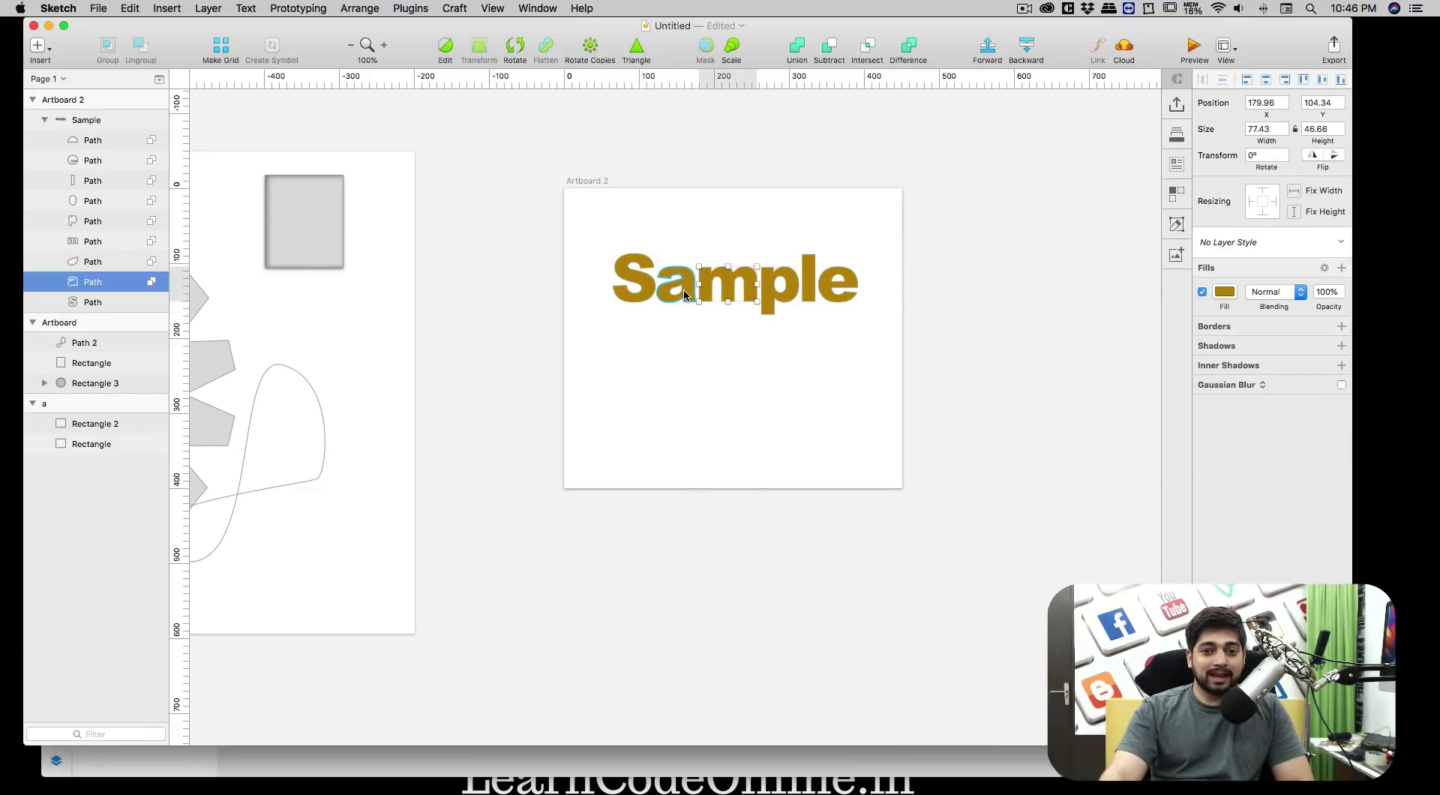
left_click(646, 294)
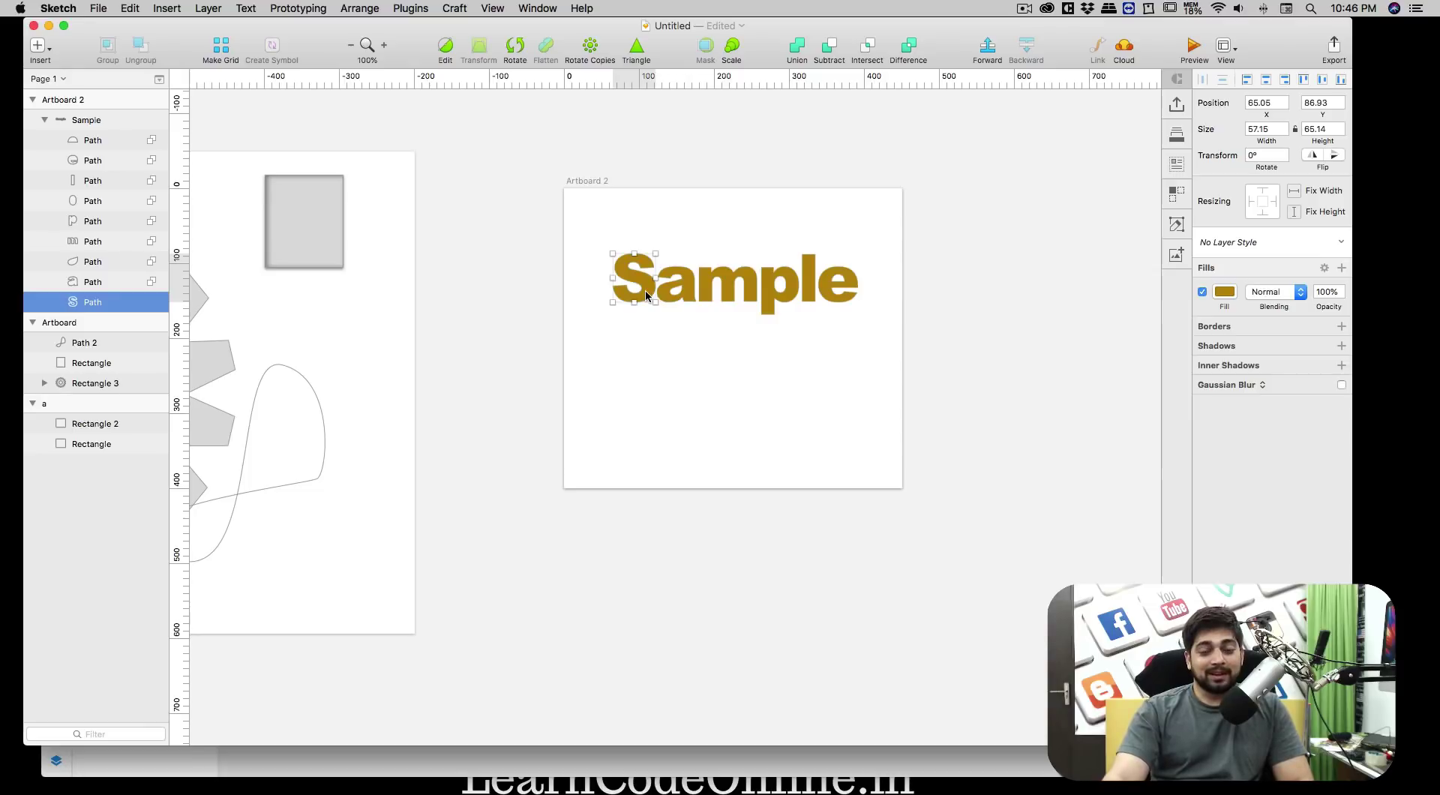
left_click(769, 309)
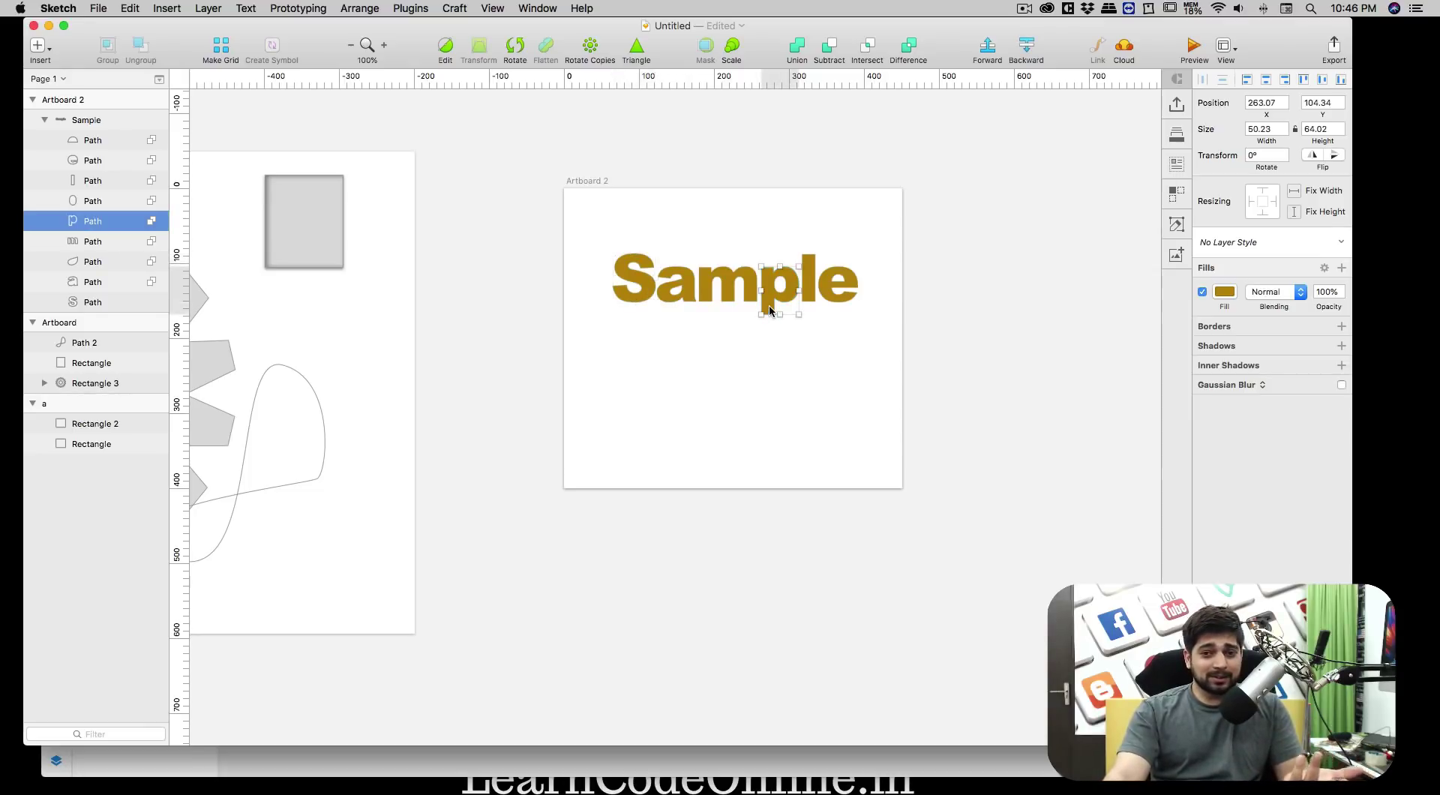
Stretch the p's stem downward into a long drip
double_click(770, 310)
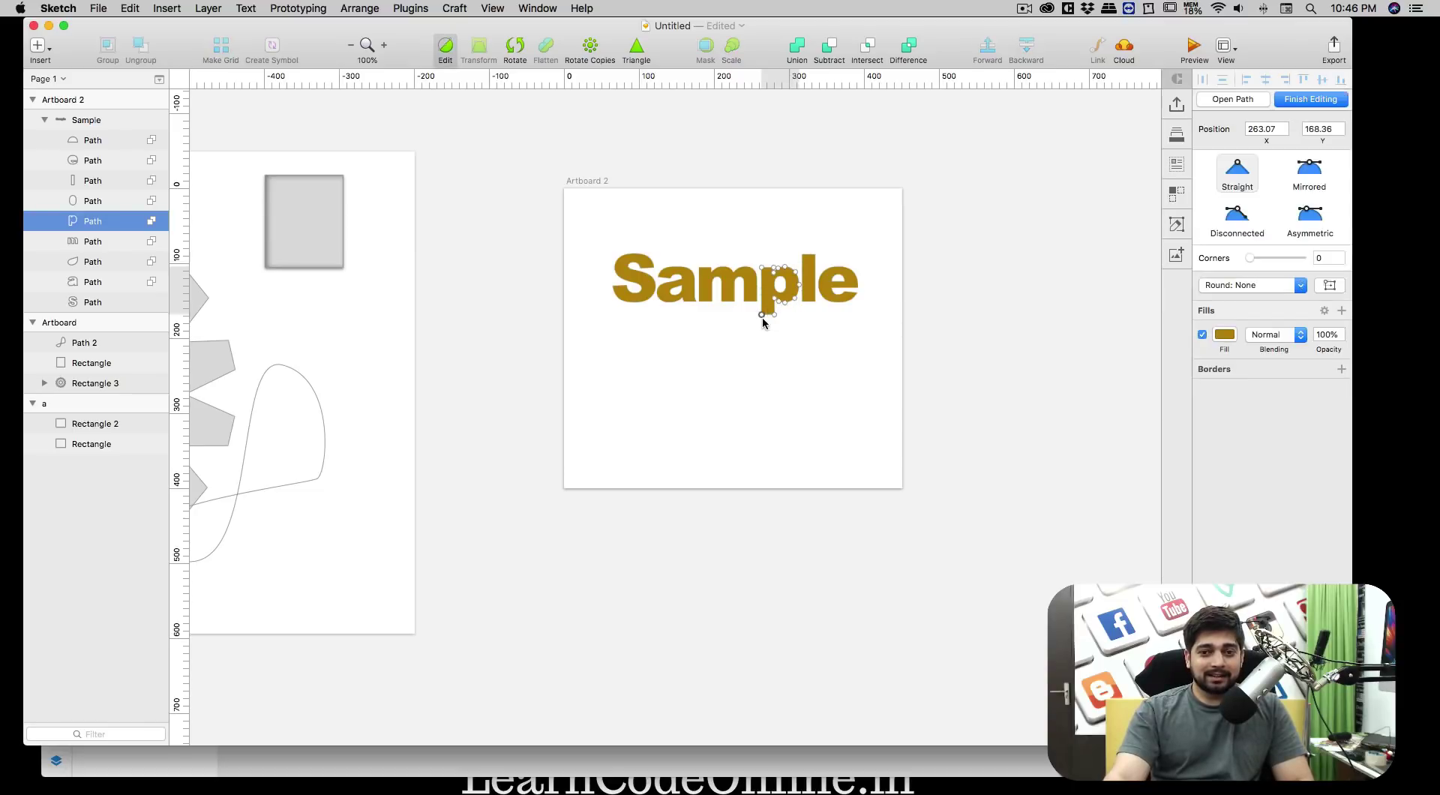
left_click_drag(761, 315, 762, 363)
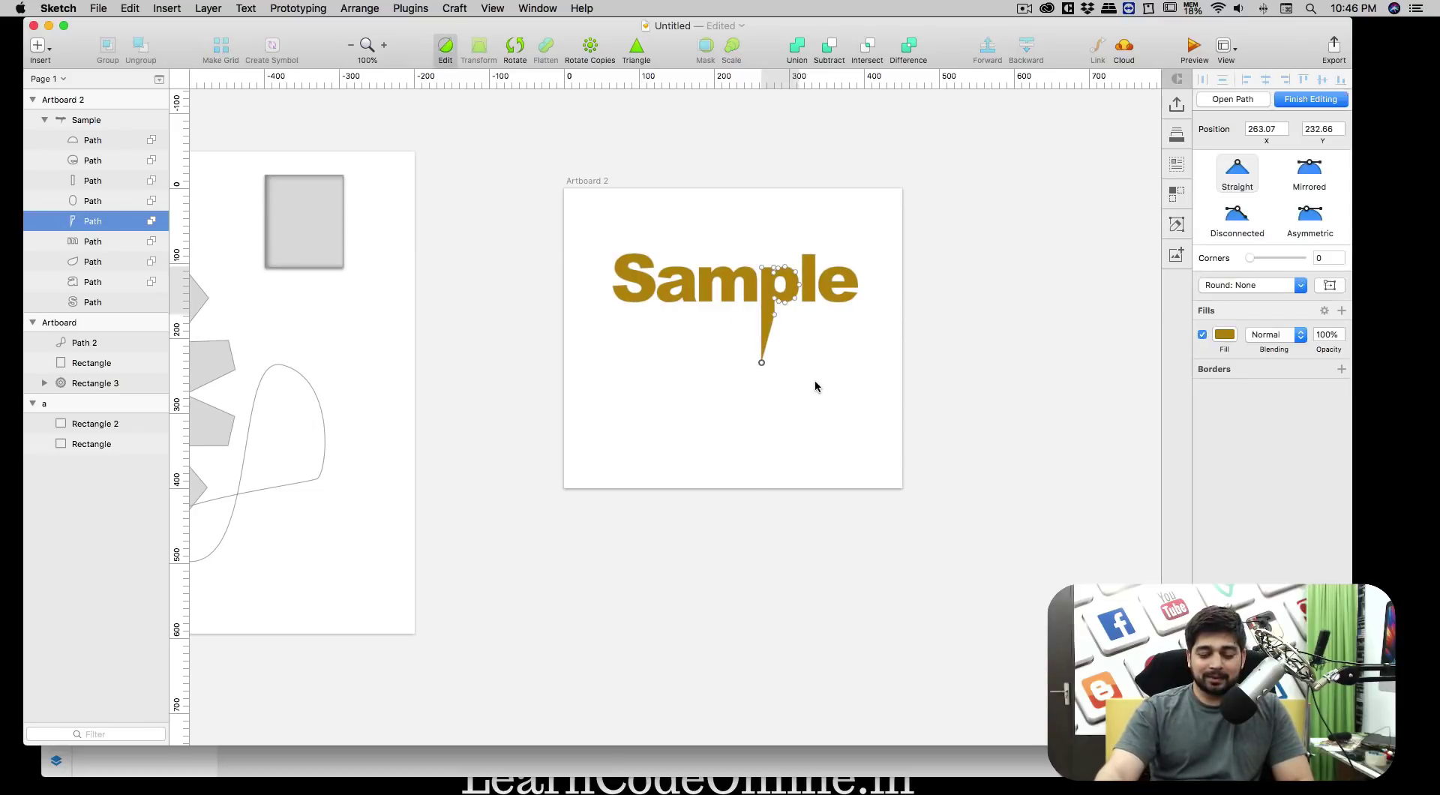
key("Escape")
key("Escape")
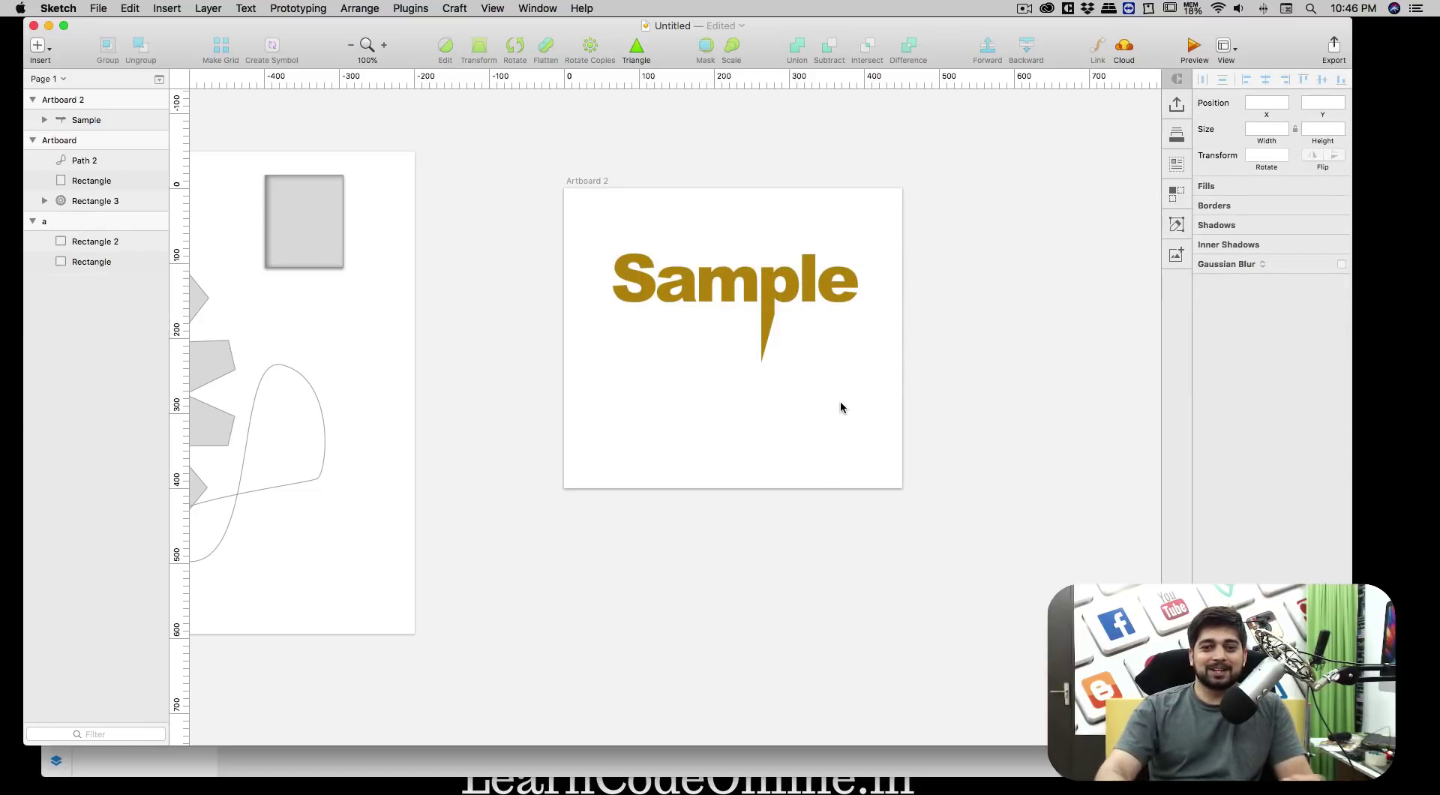
Pull the letter l's bottom down into a second drip, then undo it
left_click(812, 279)
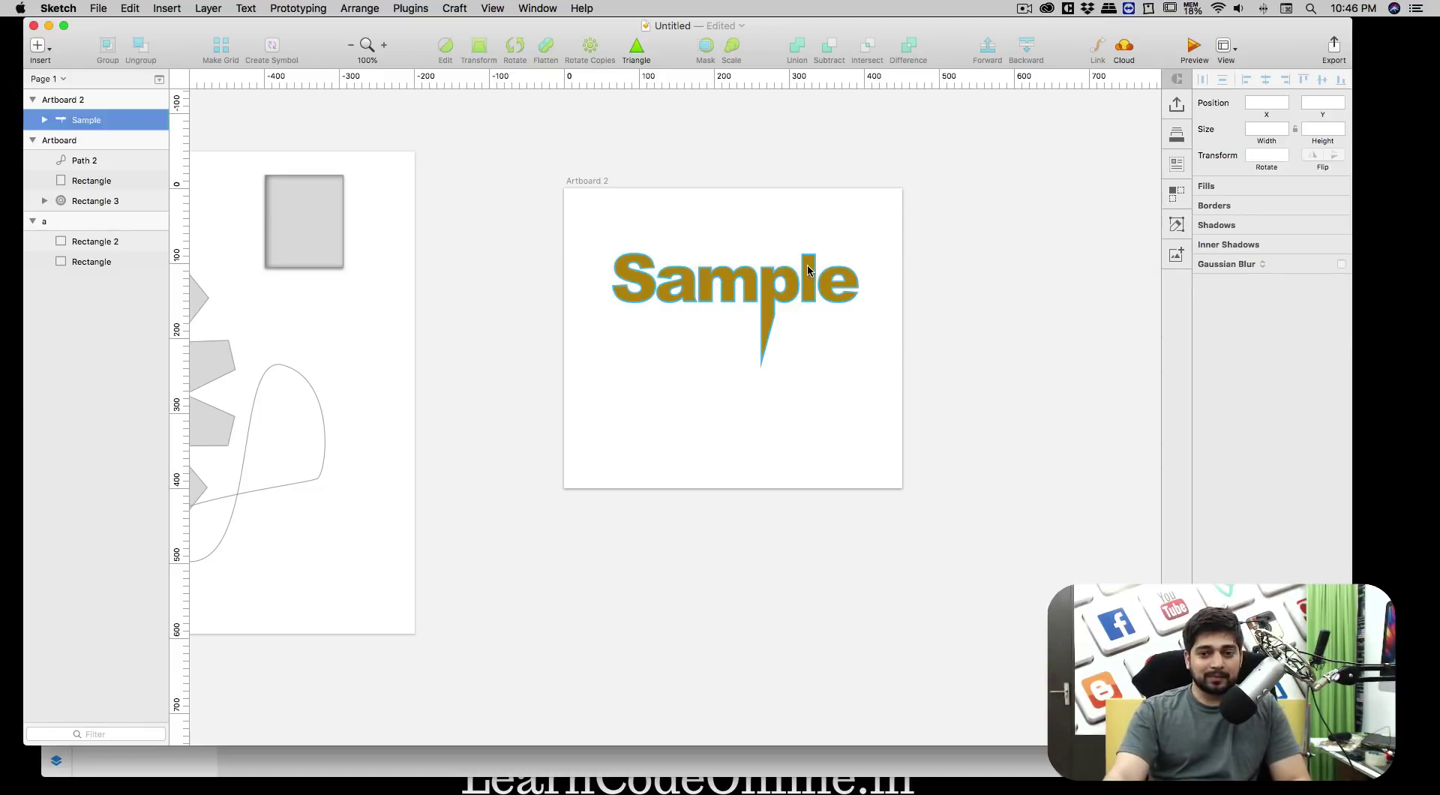
left_click(812, 284)
double_click(813, 284)
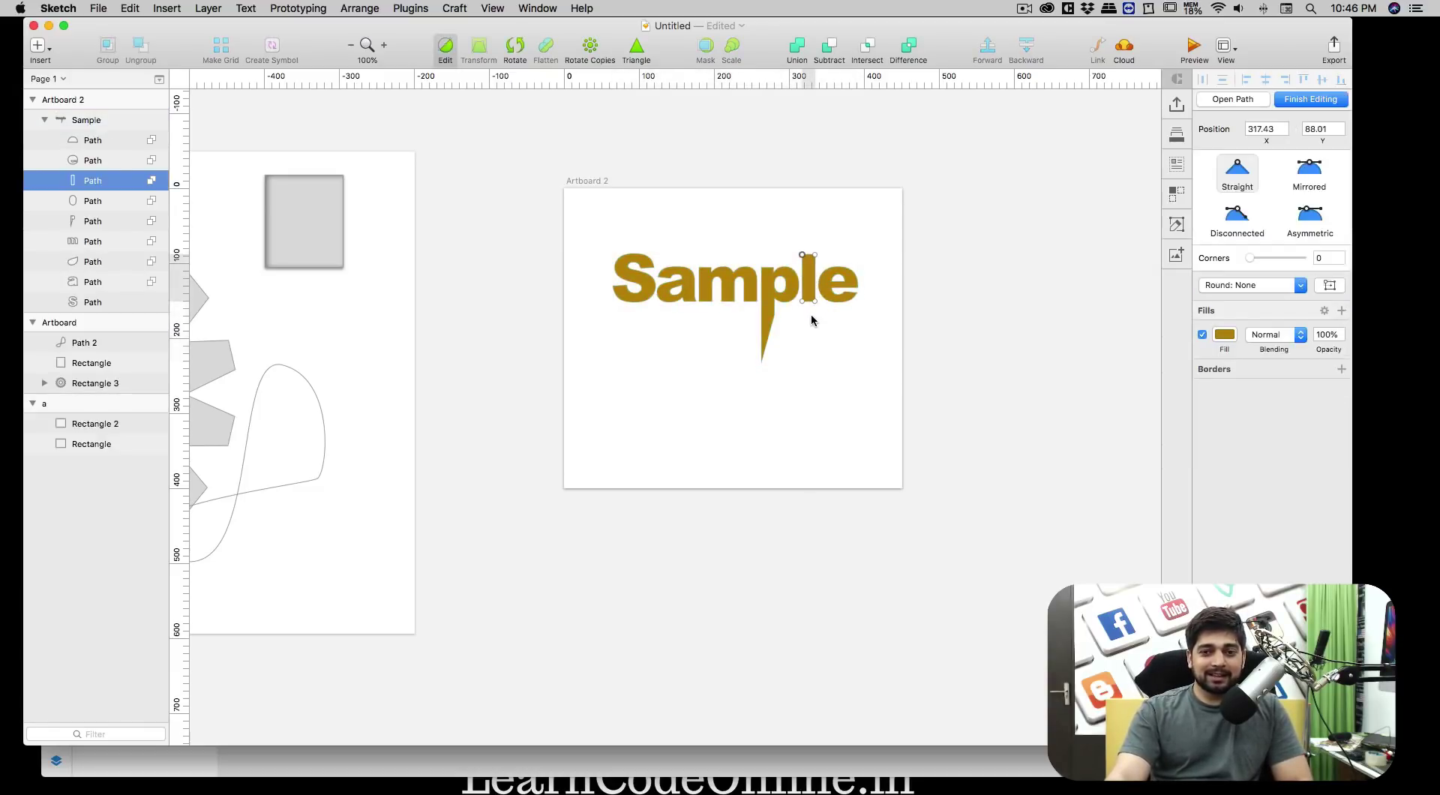
left_click_drag(803, 302, 804, 364)
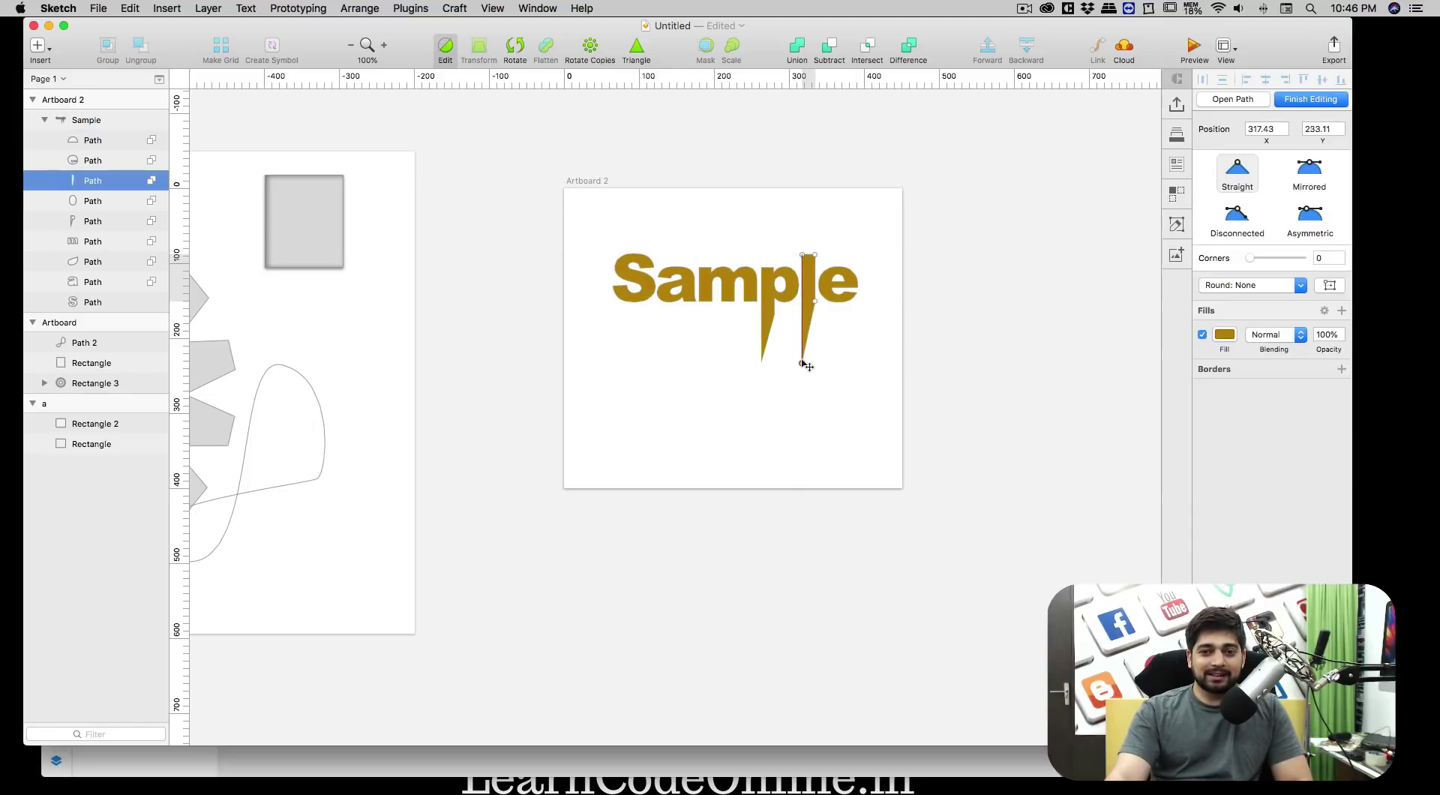
left_click(849, 371)
key("super+z")
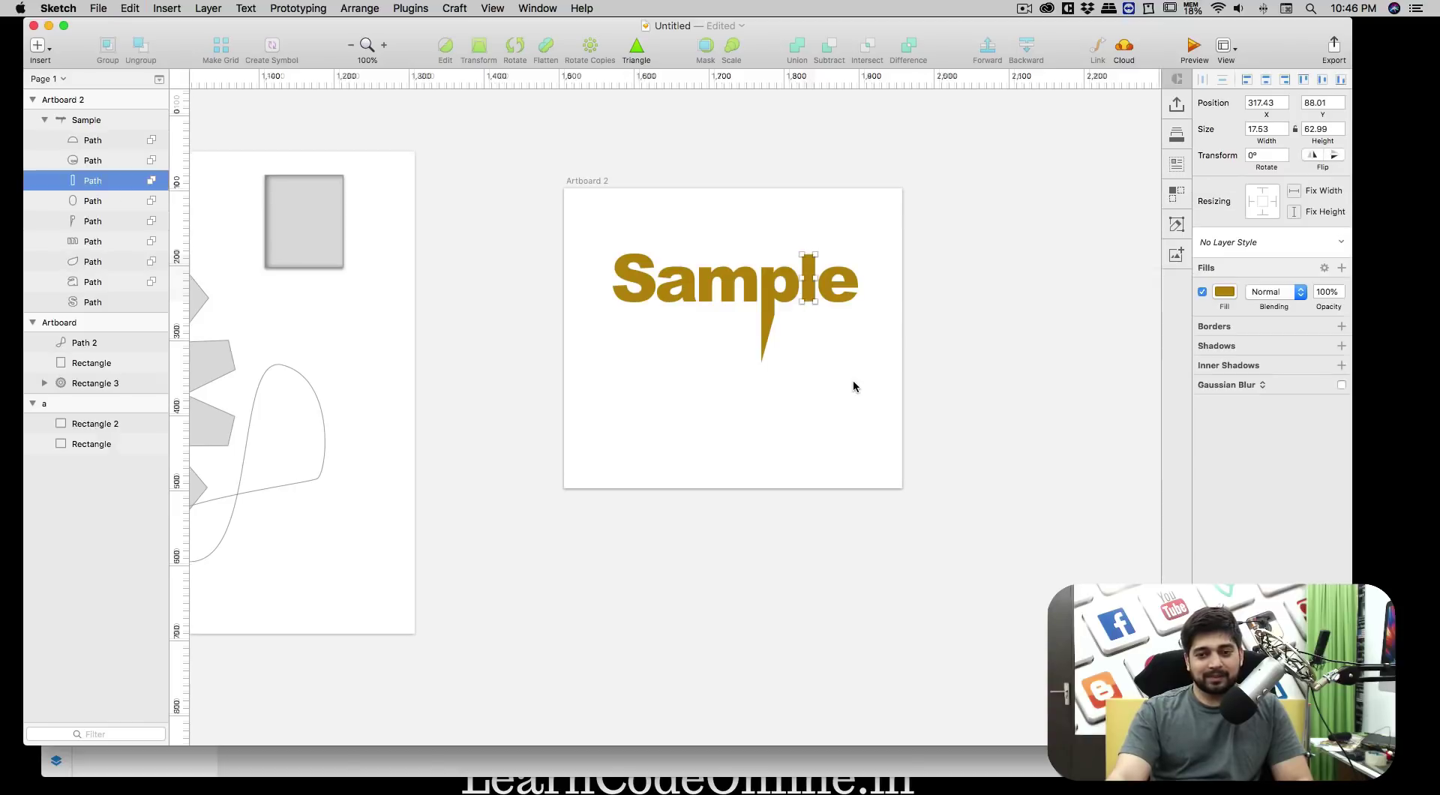
left_click(813, 408)
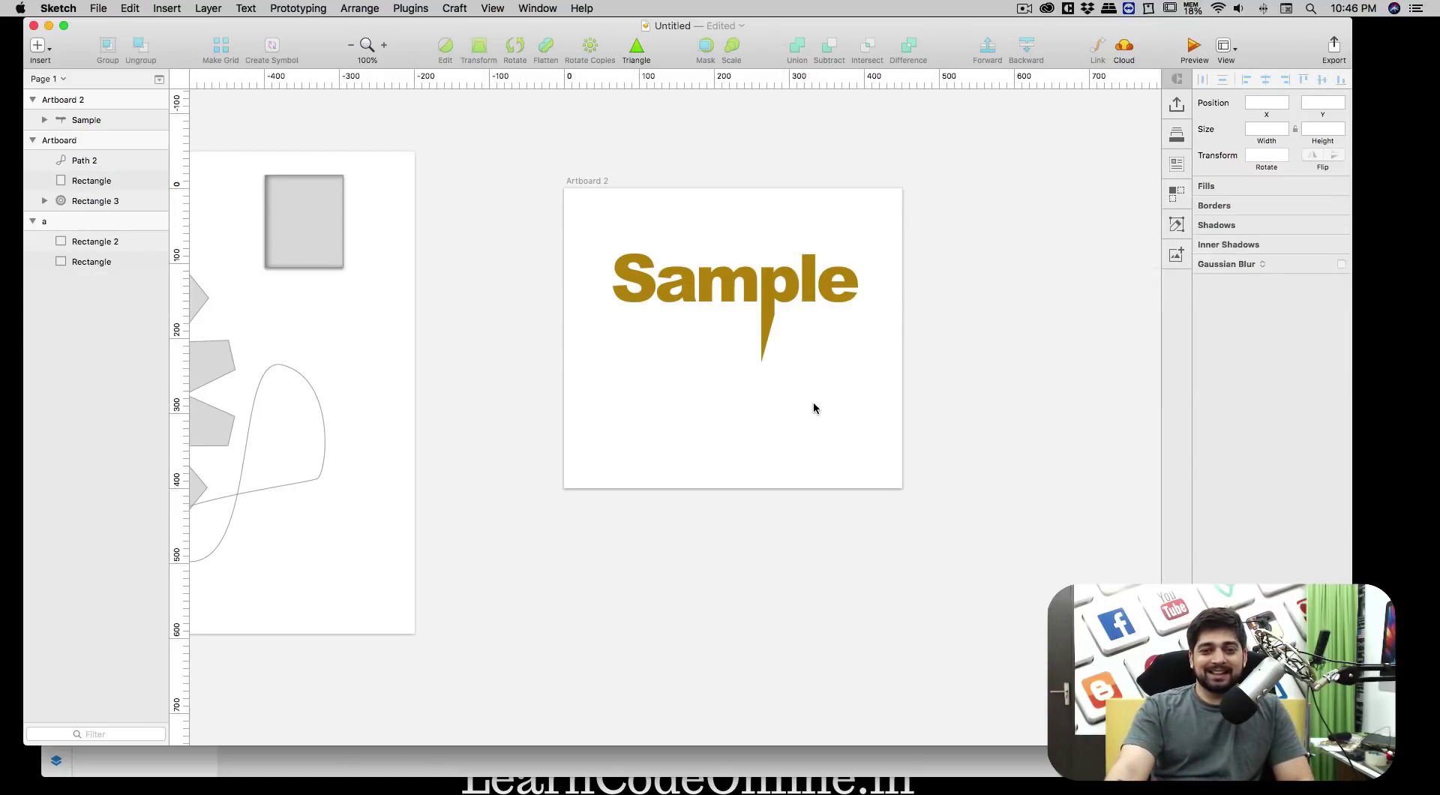
Add a default drop shadow (X 0, Y 2, blur 4, spread 0) to the Sample lettering
left_click(745, 297)
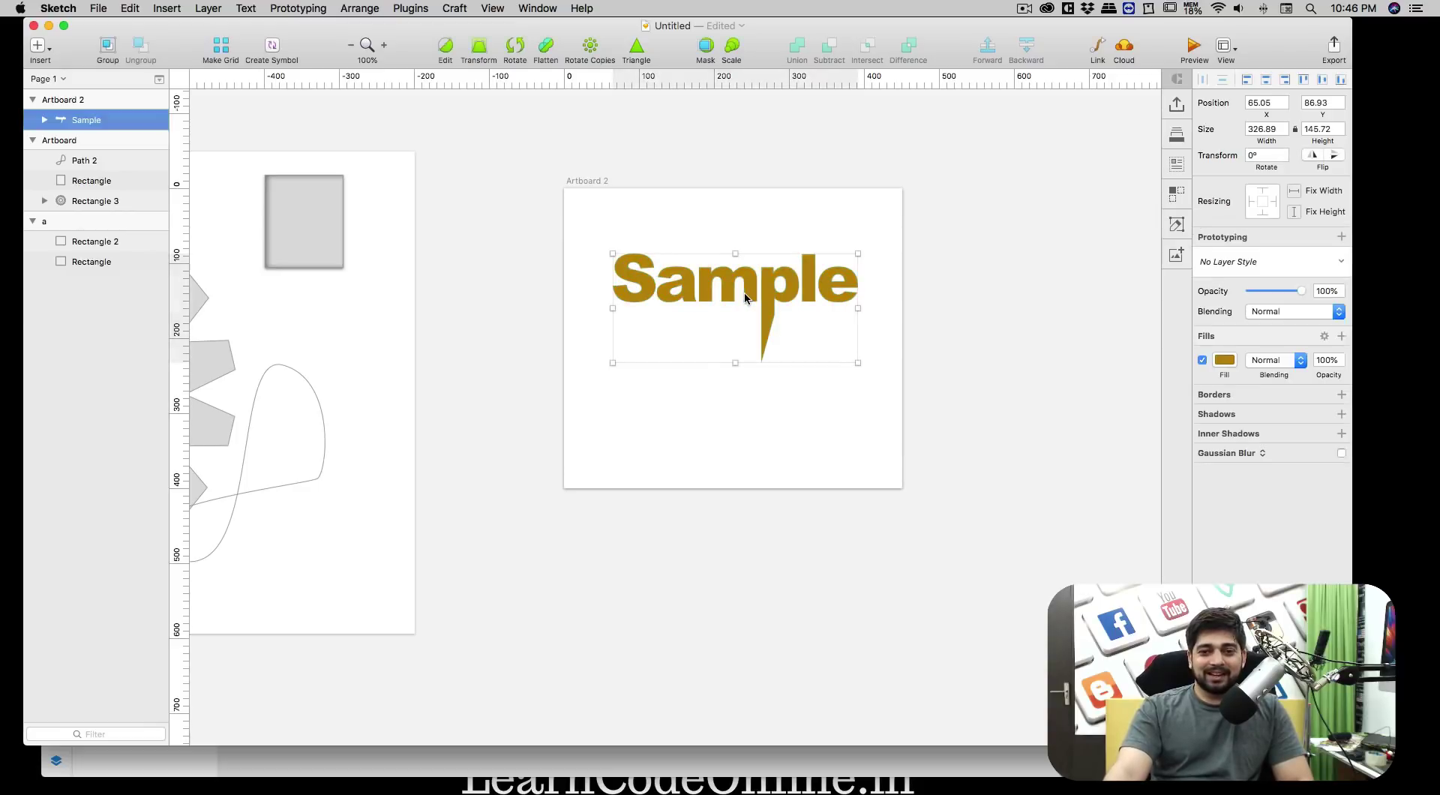
left_click(1239, 416)
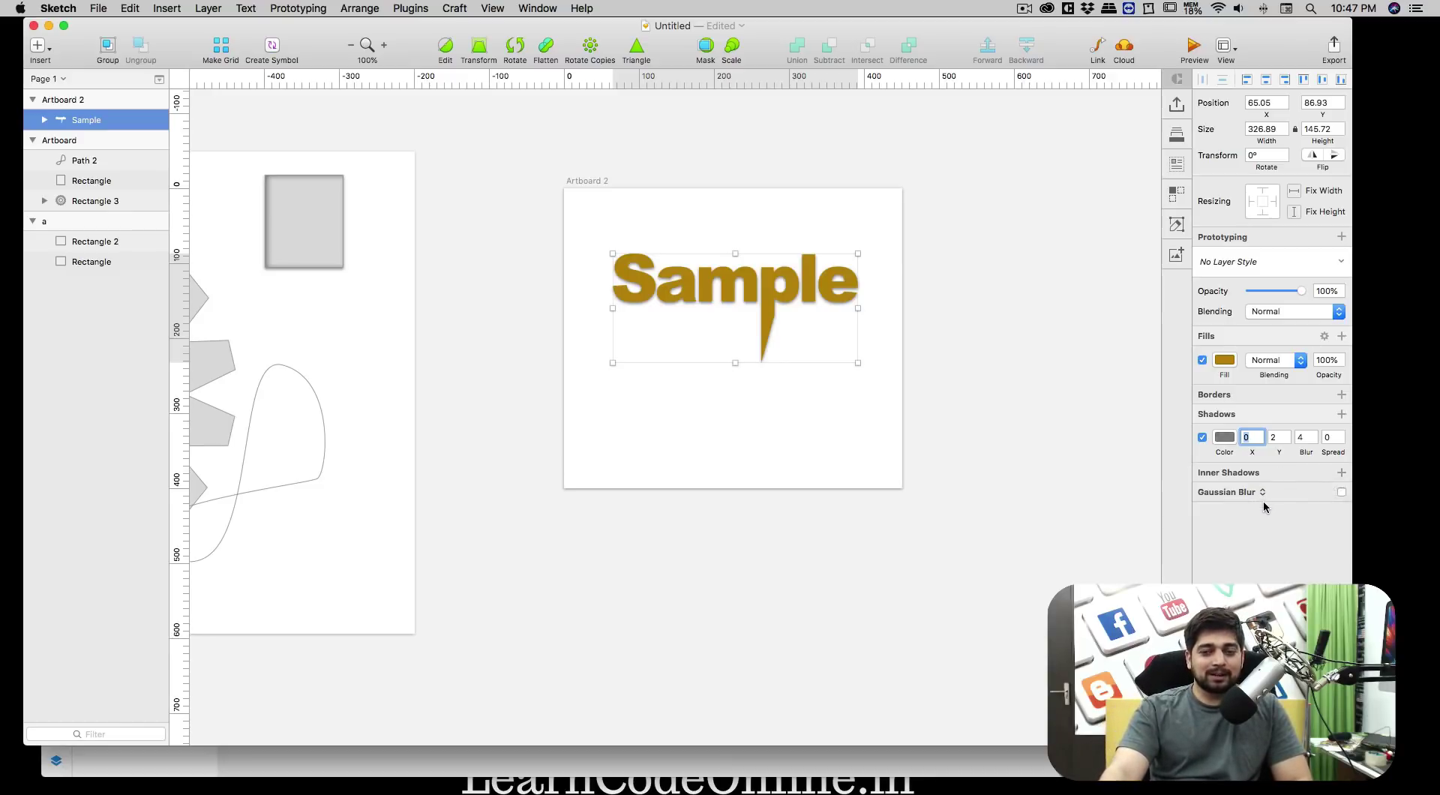
left_click(941, 480)
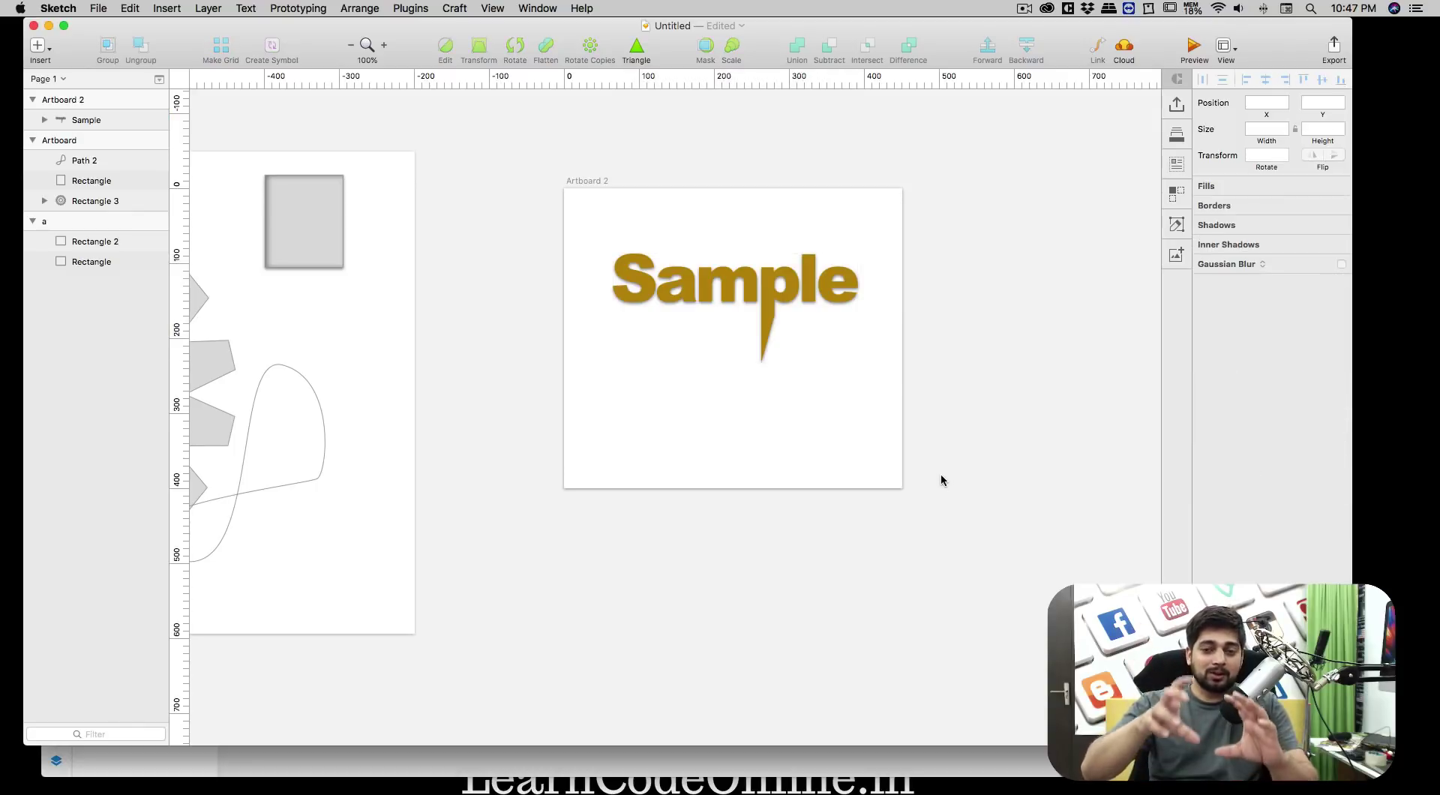
key("ctrl+Up")
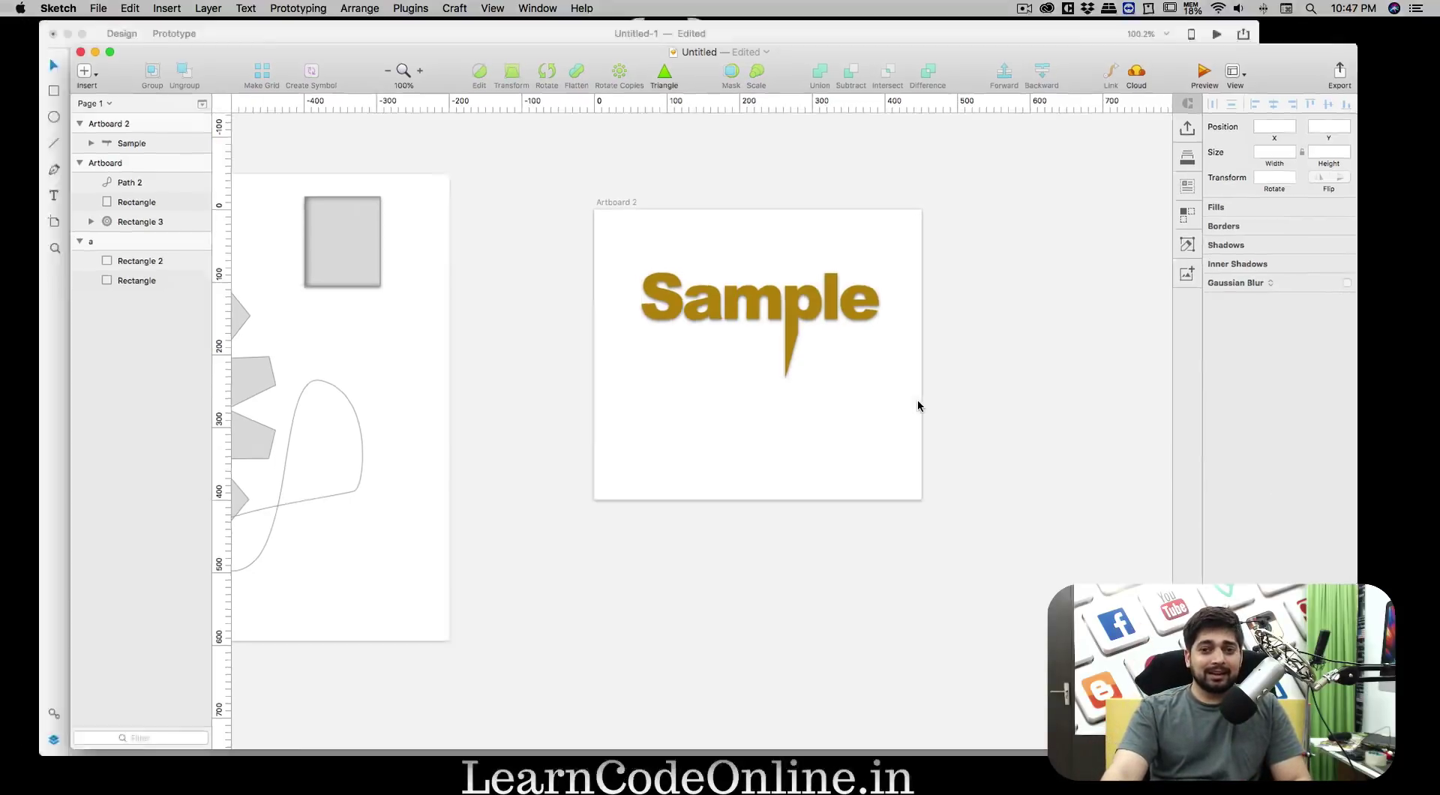
left_click(457, 313)
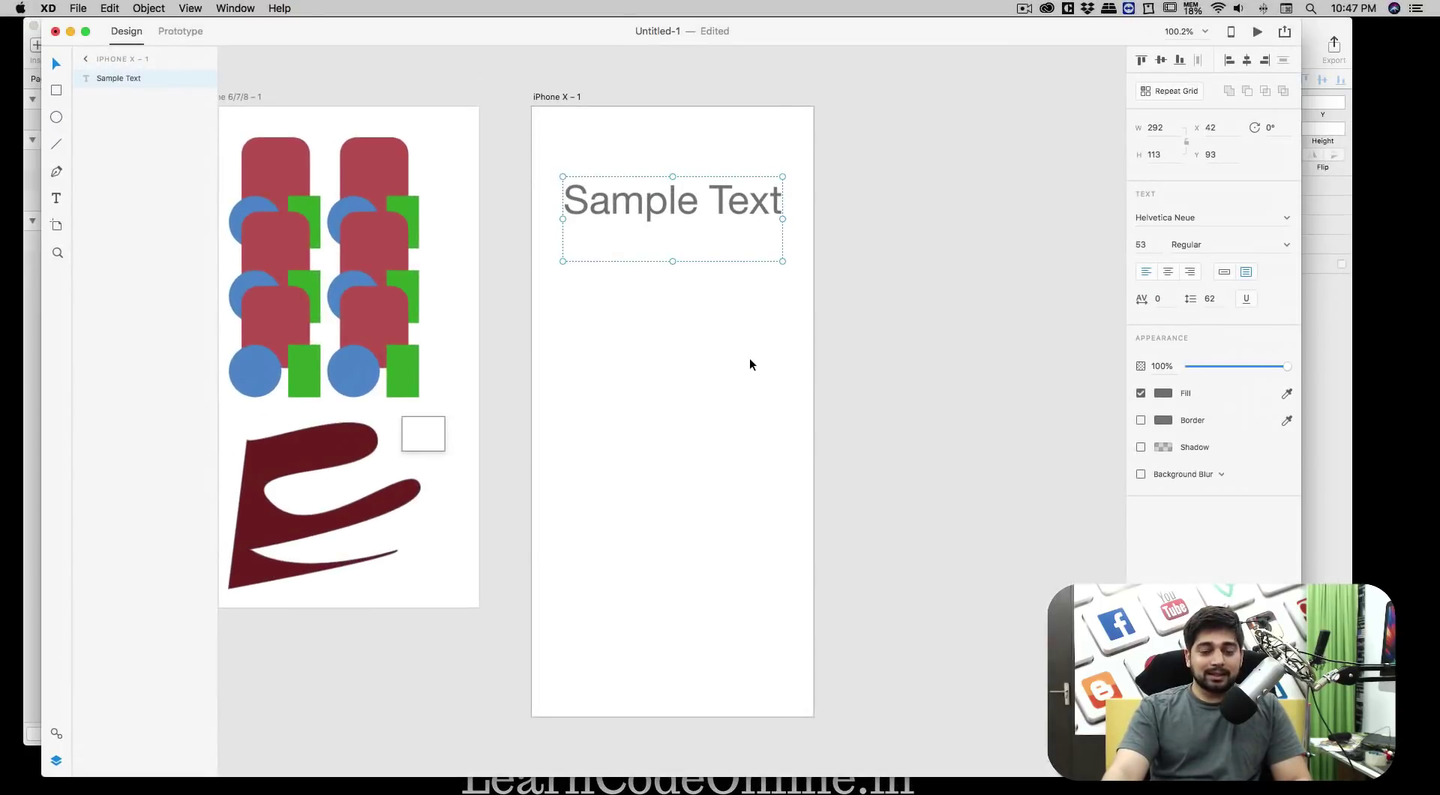
left_click(678, 337)
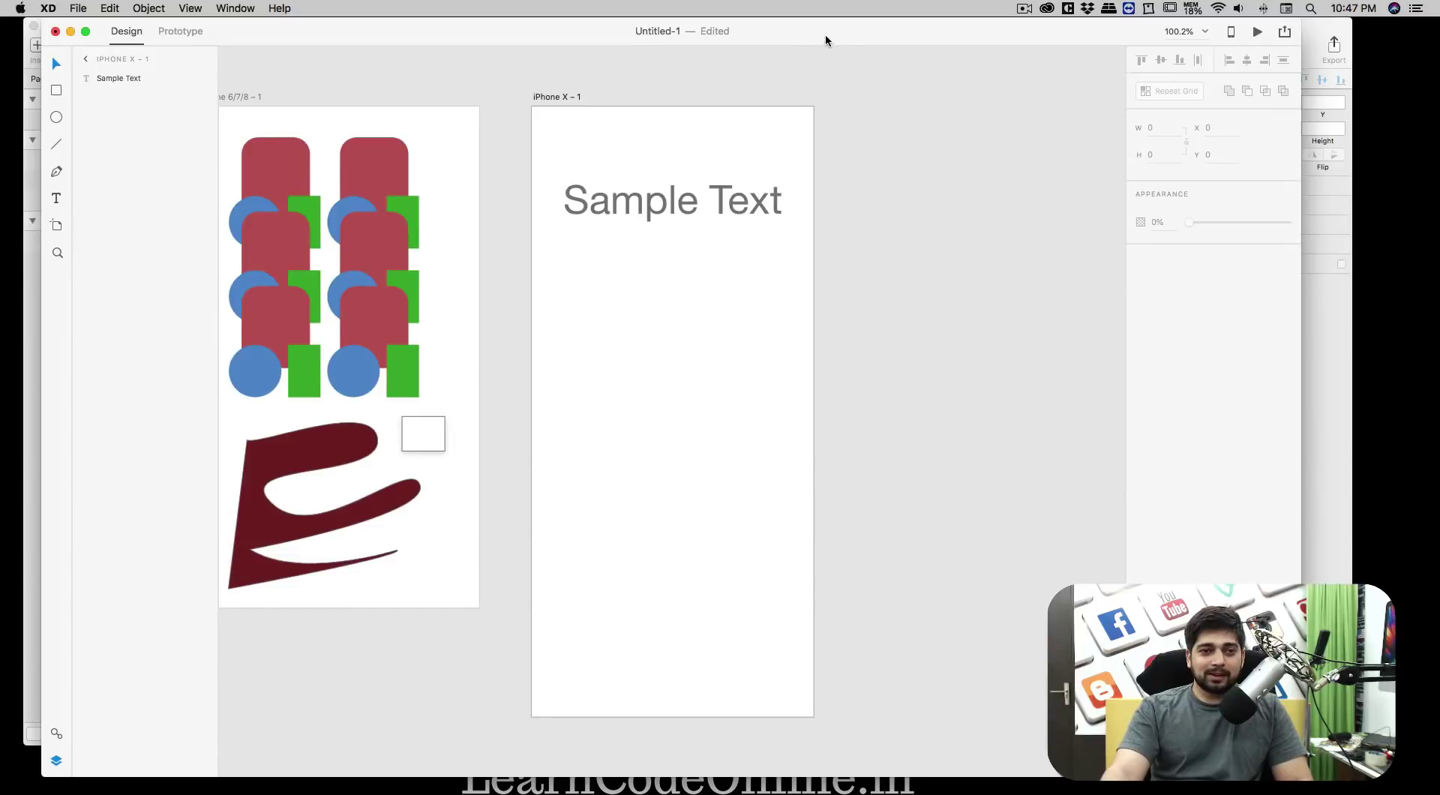
left_click_drag(825, 41, 845, 38)
left_click(213, 32)
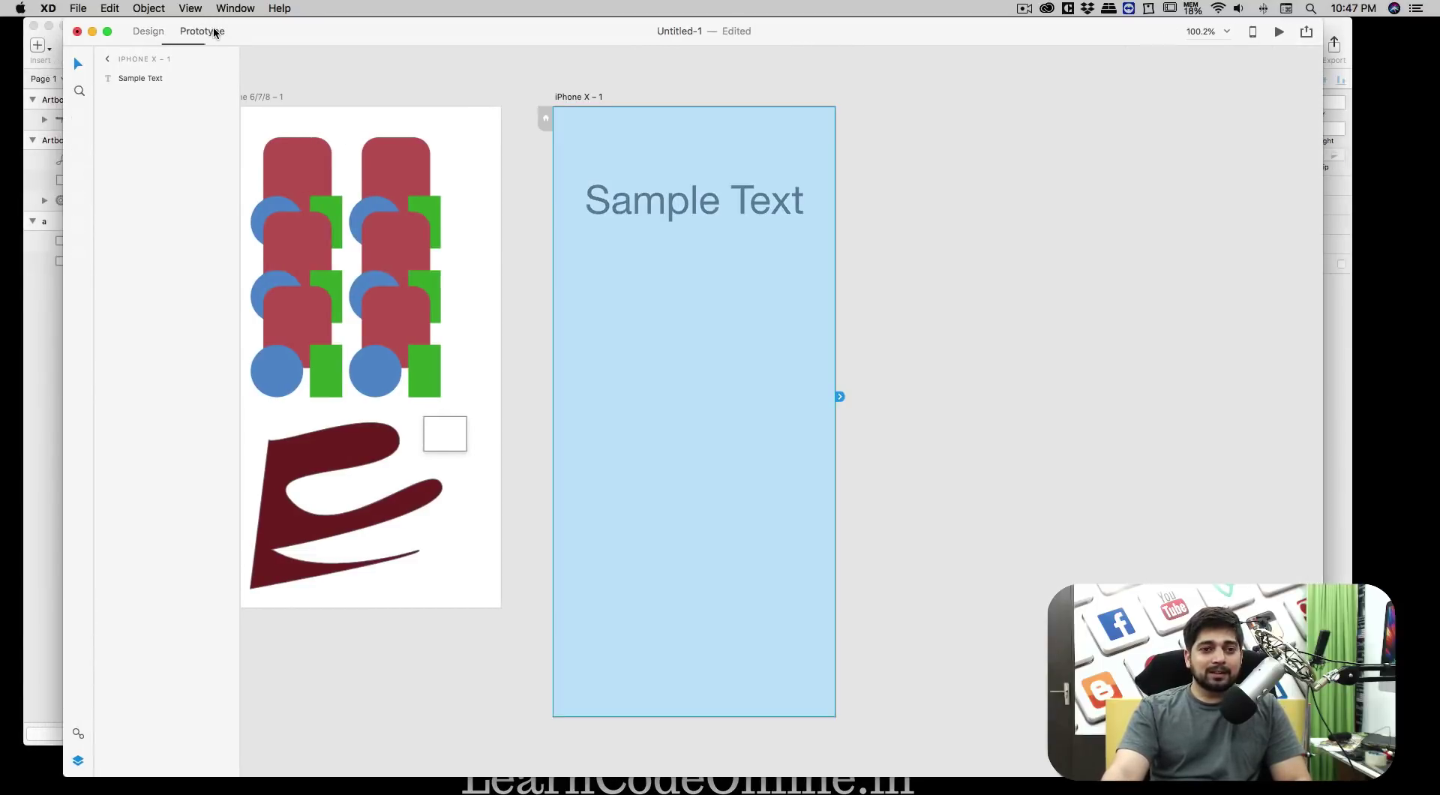
left_click(154, 32)
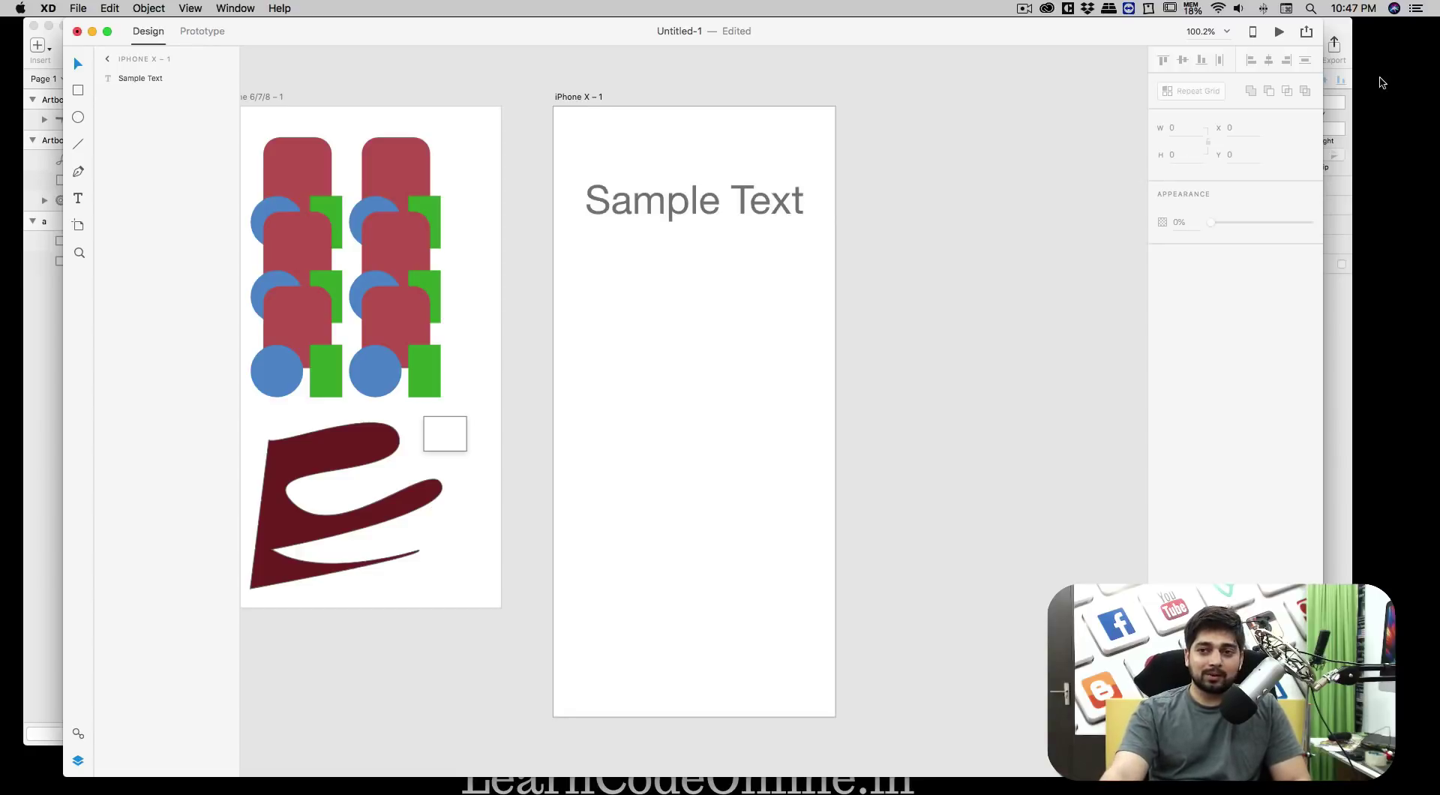
left_click(1340, 422)
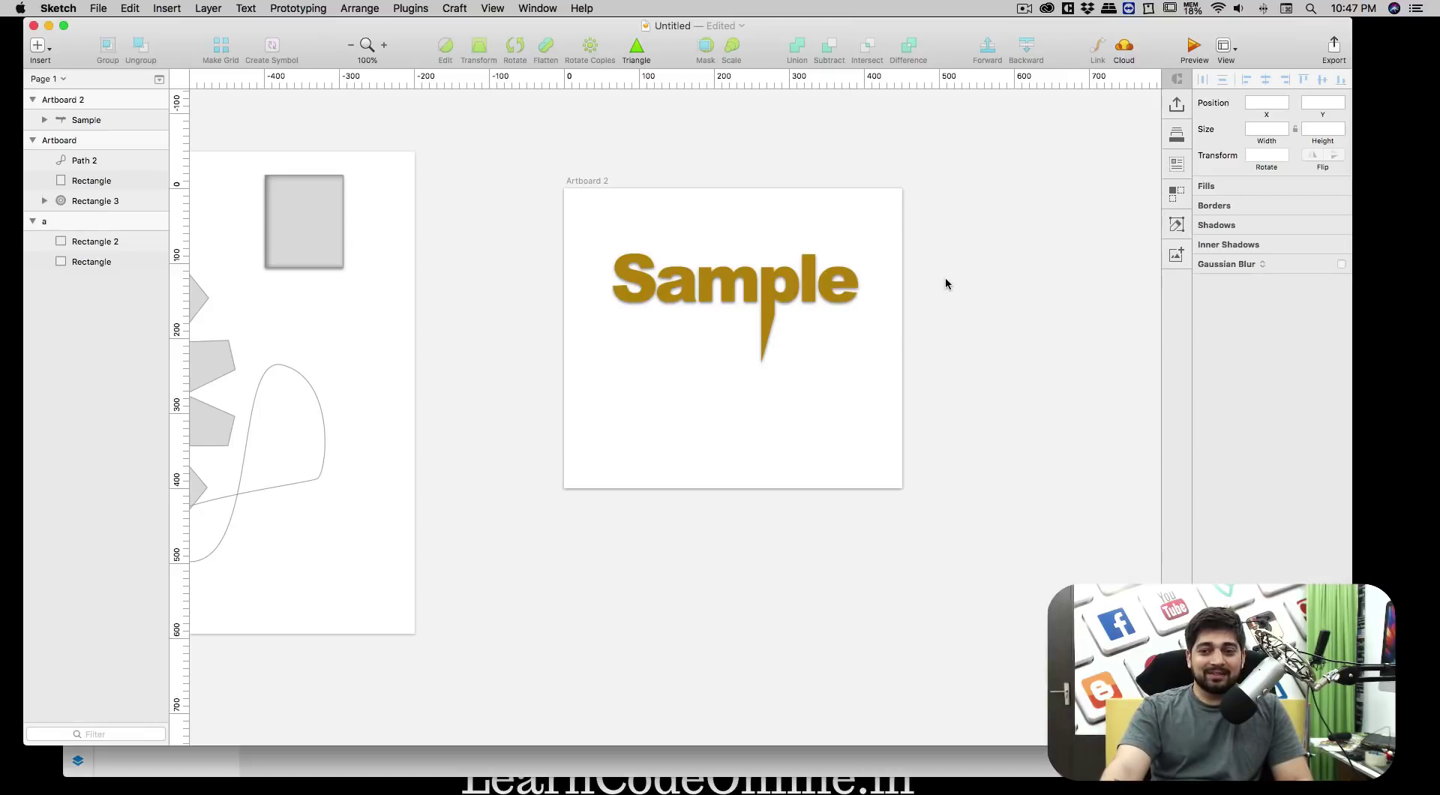
Duplicate the Sample lettering vertically with Count 4 using Craft Duplicate
left_click(799, 278)
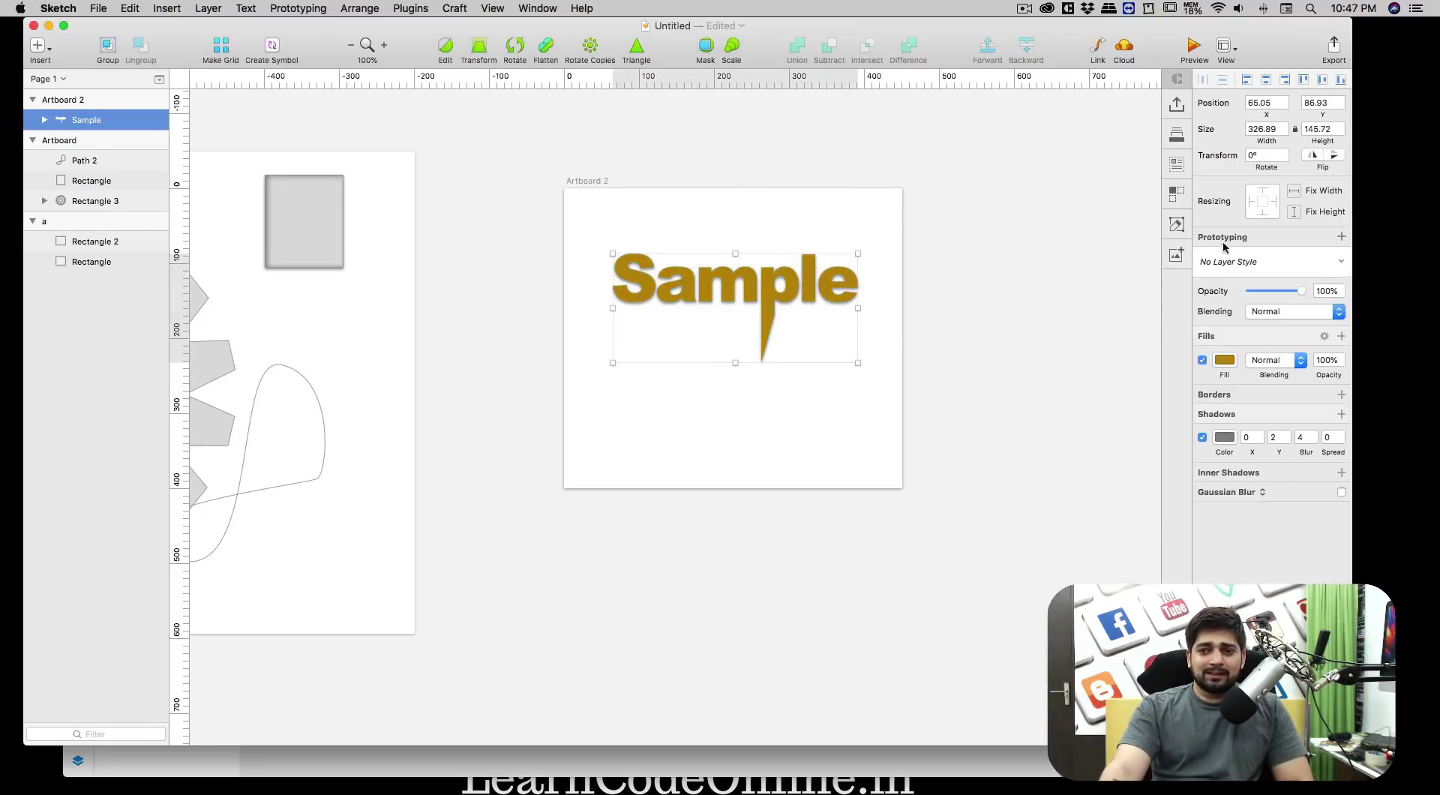
left_click(1175, 196)
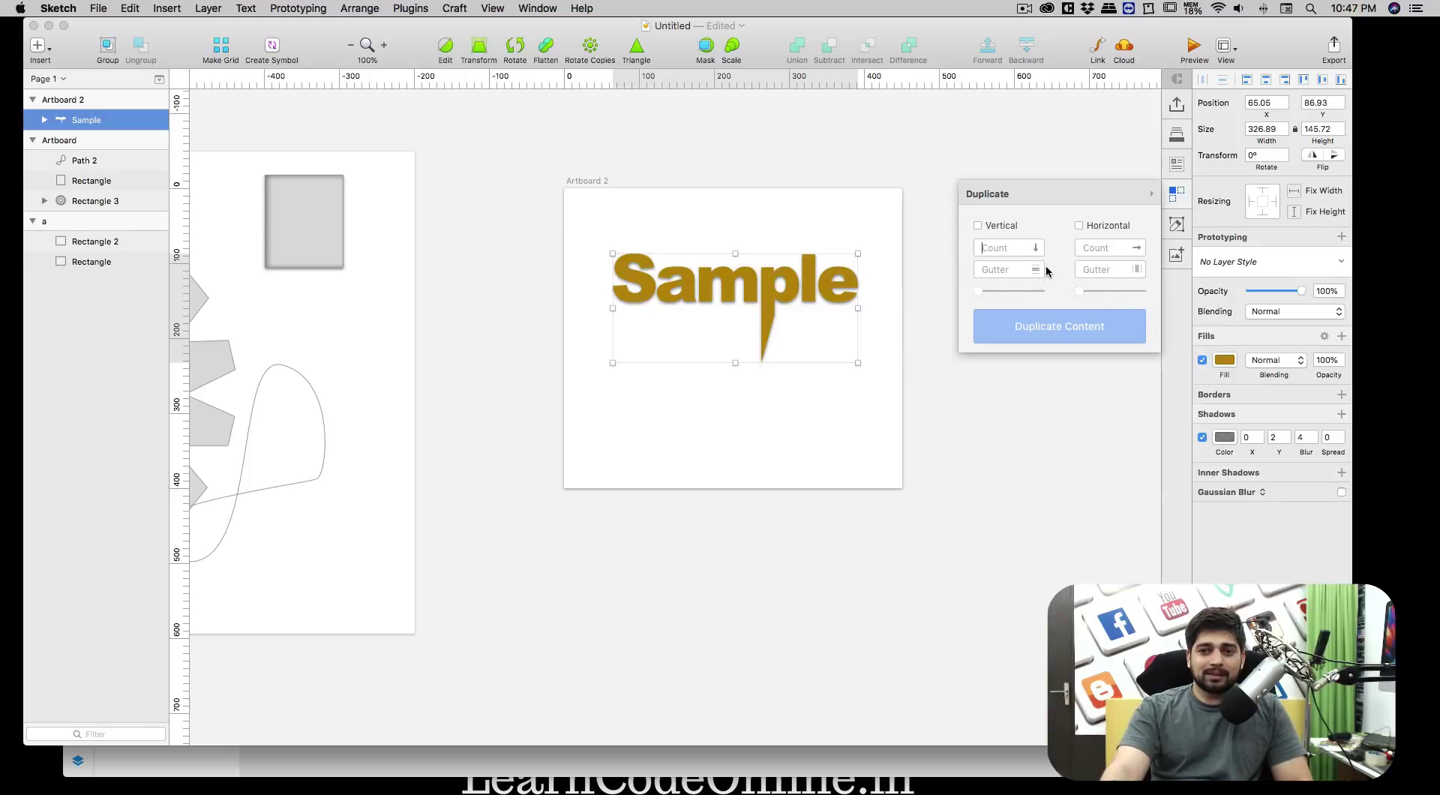
left_click(978, 225)
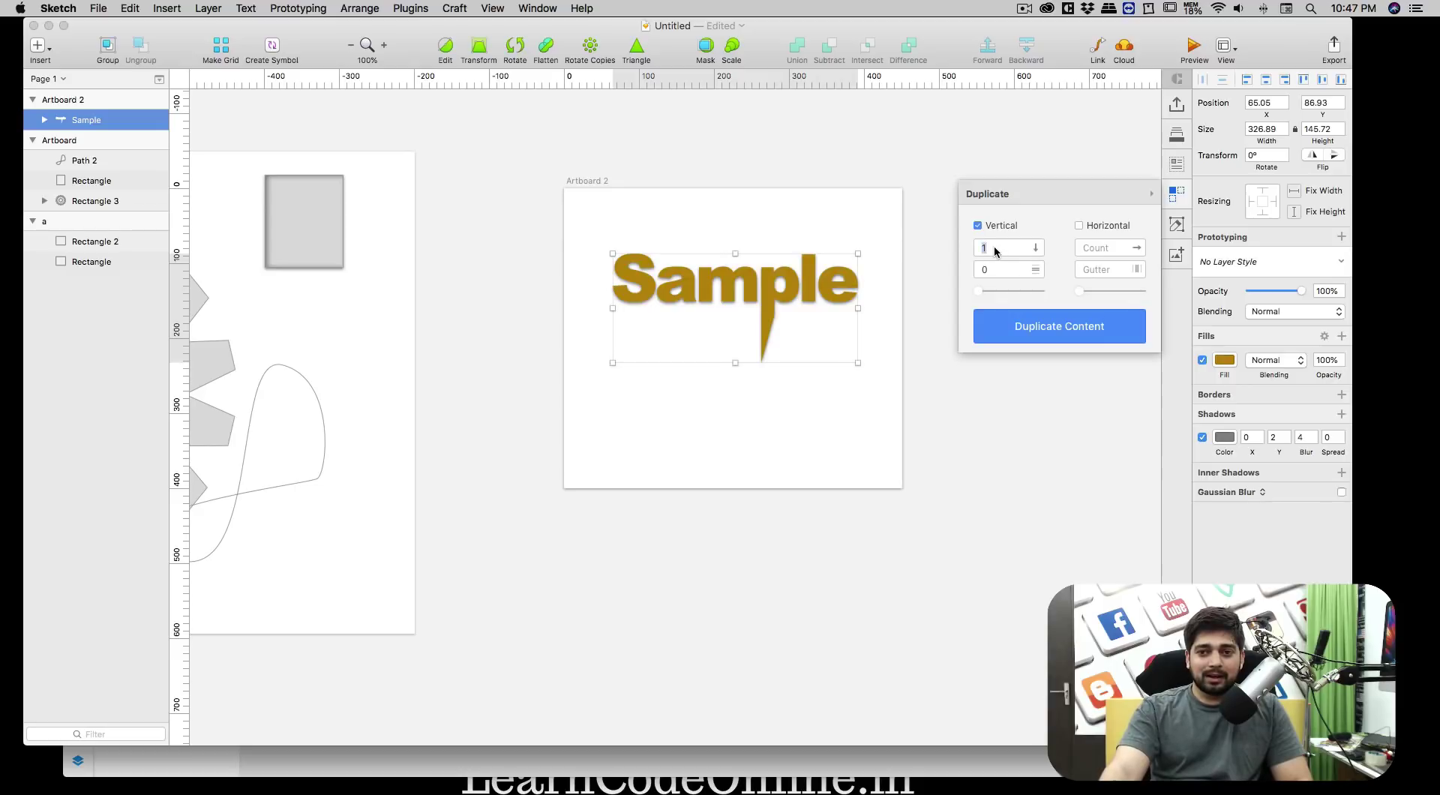
type("4")
left_click(1031, 326)
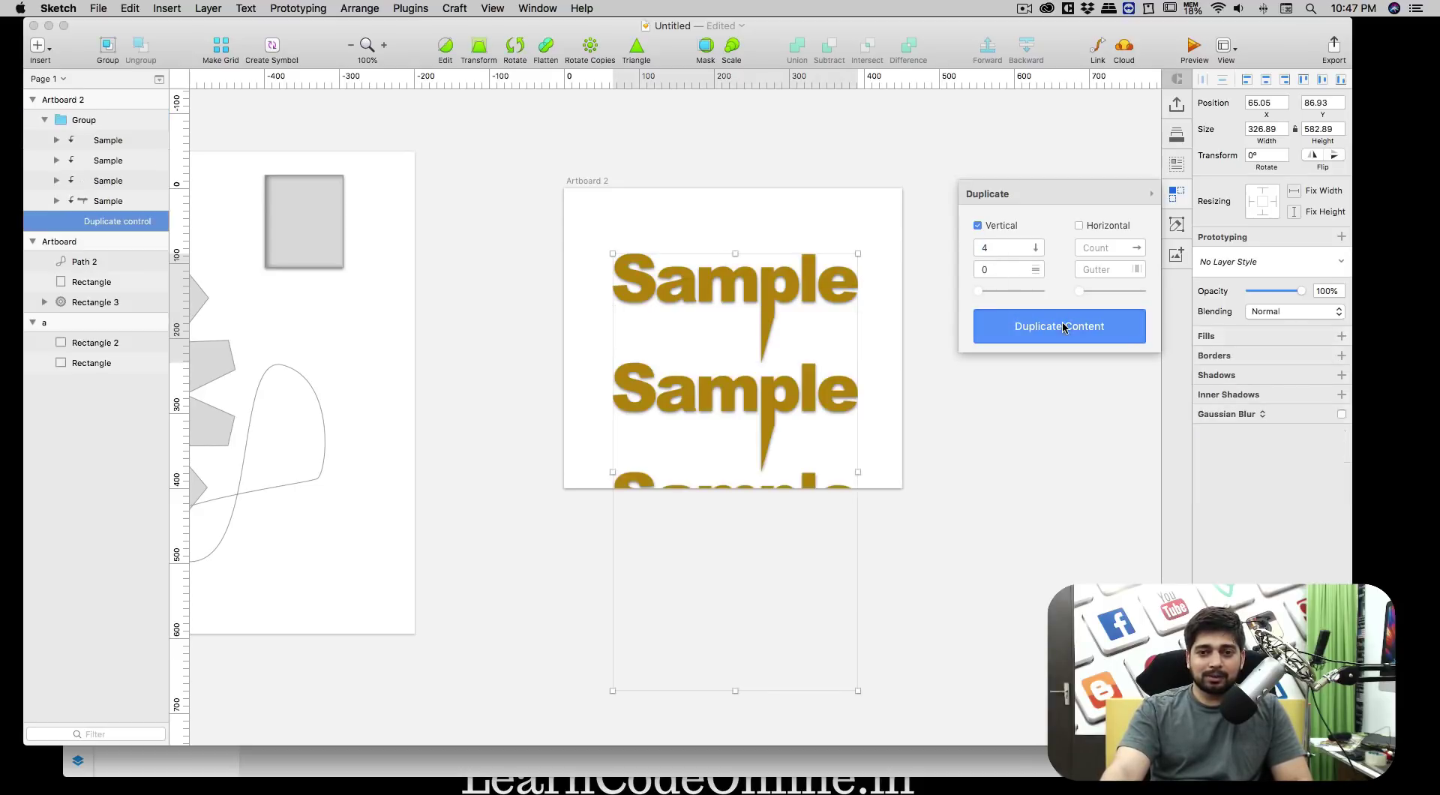
Nudge the second Sample copy back into alignment with the vertical stack
scroll(744, 292, "down", 2)
left_click(744, 315)
mouse_move(745, 315)
left_mouse_down()
mouse_move(735, 266)
mouse_move(736, 306)
left_mouse_up()
left_click(944, 376)
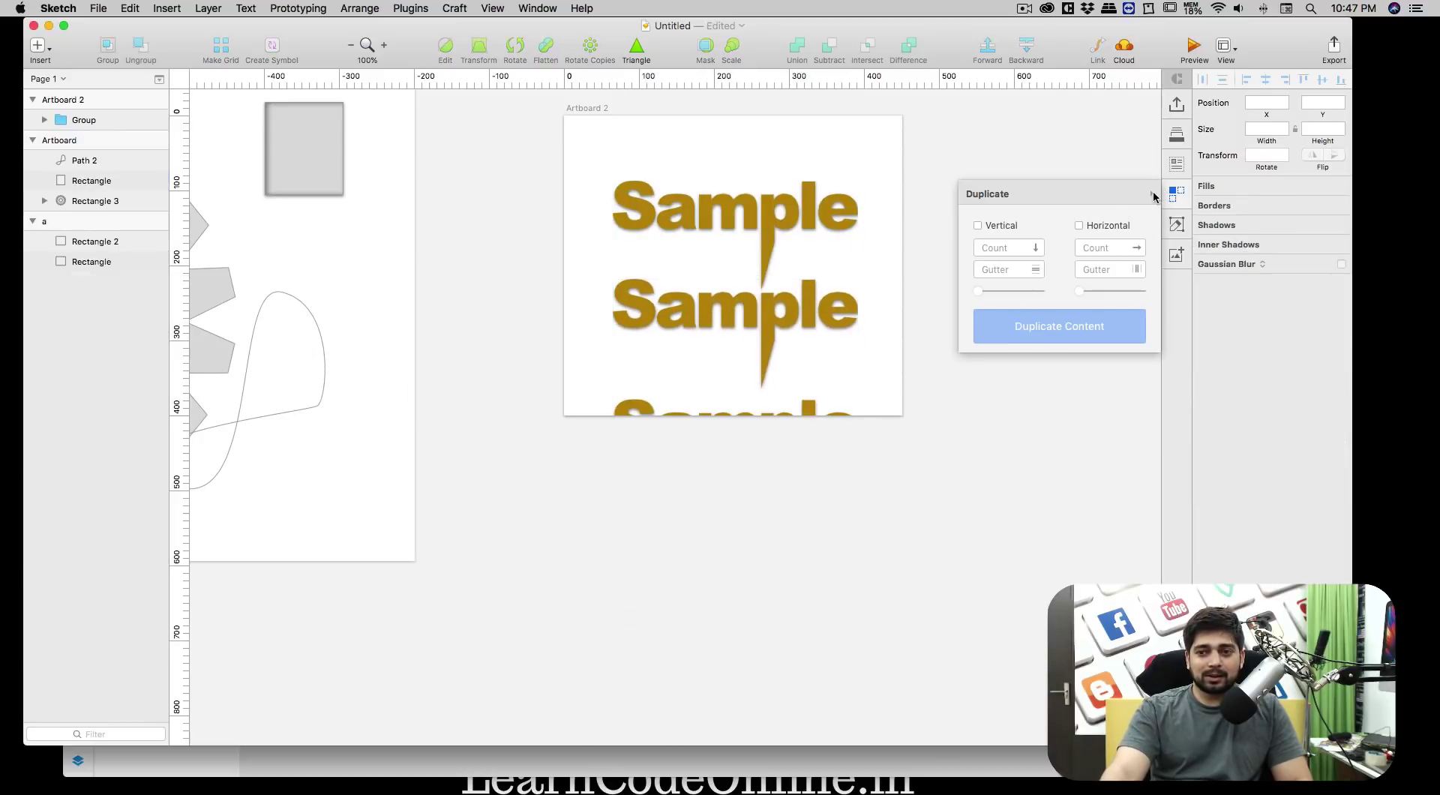
left_click(1175, 194)
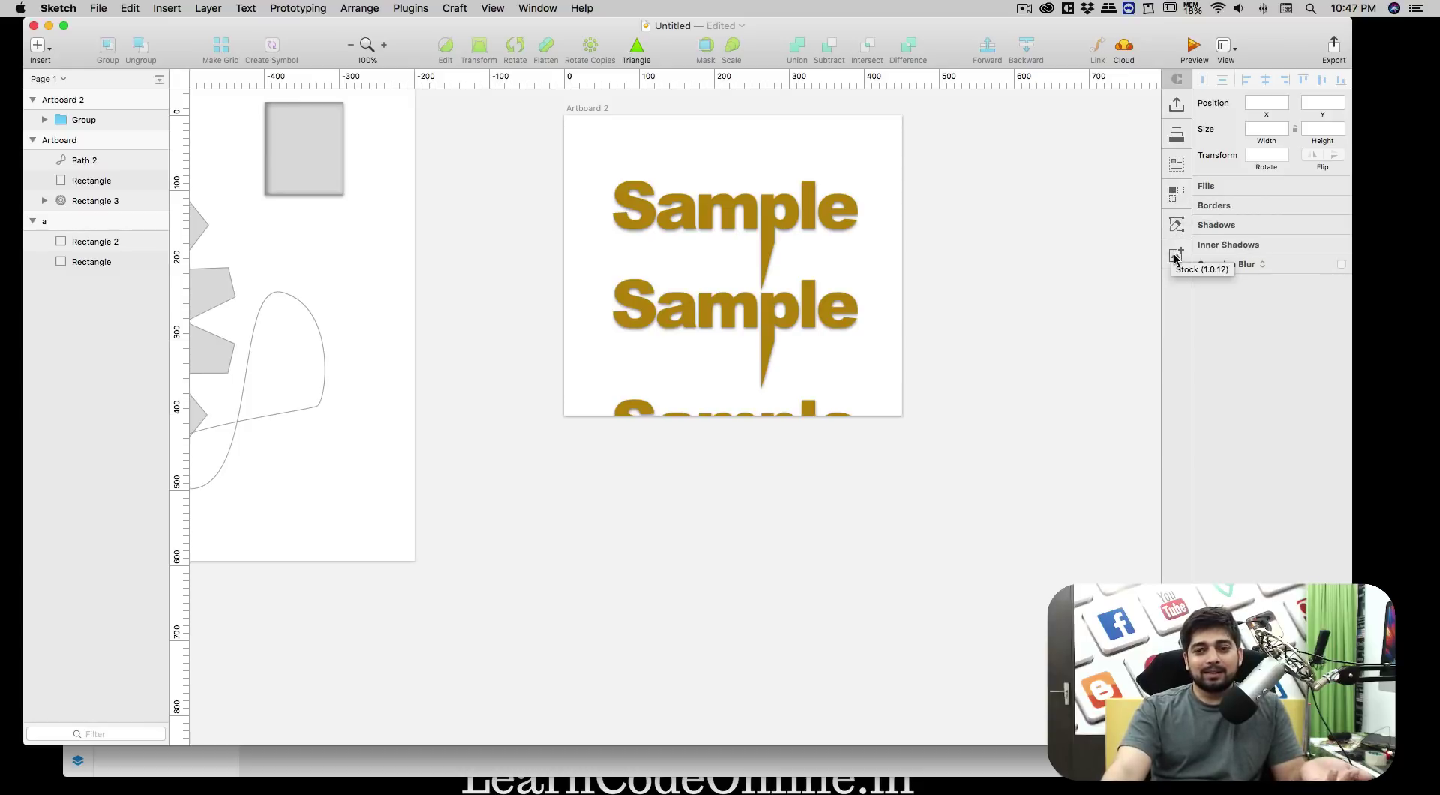
Fill the small grey rectangle with a hiker stock photo from Craft Stock
scroll(986, 247, "up", 3)
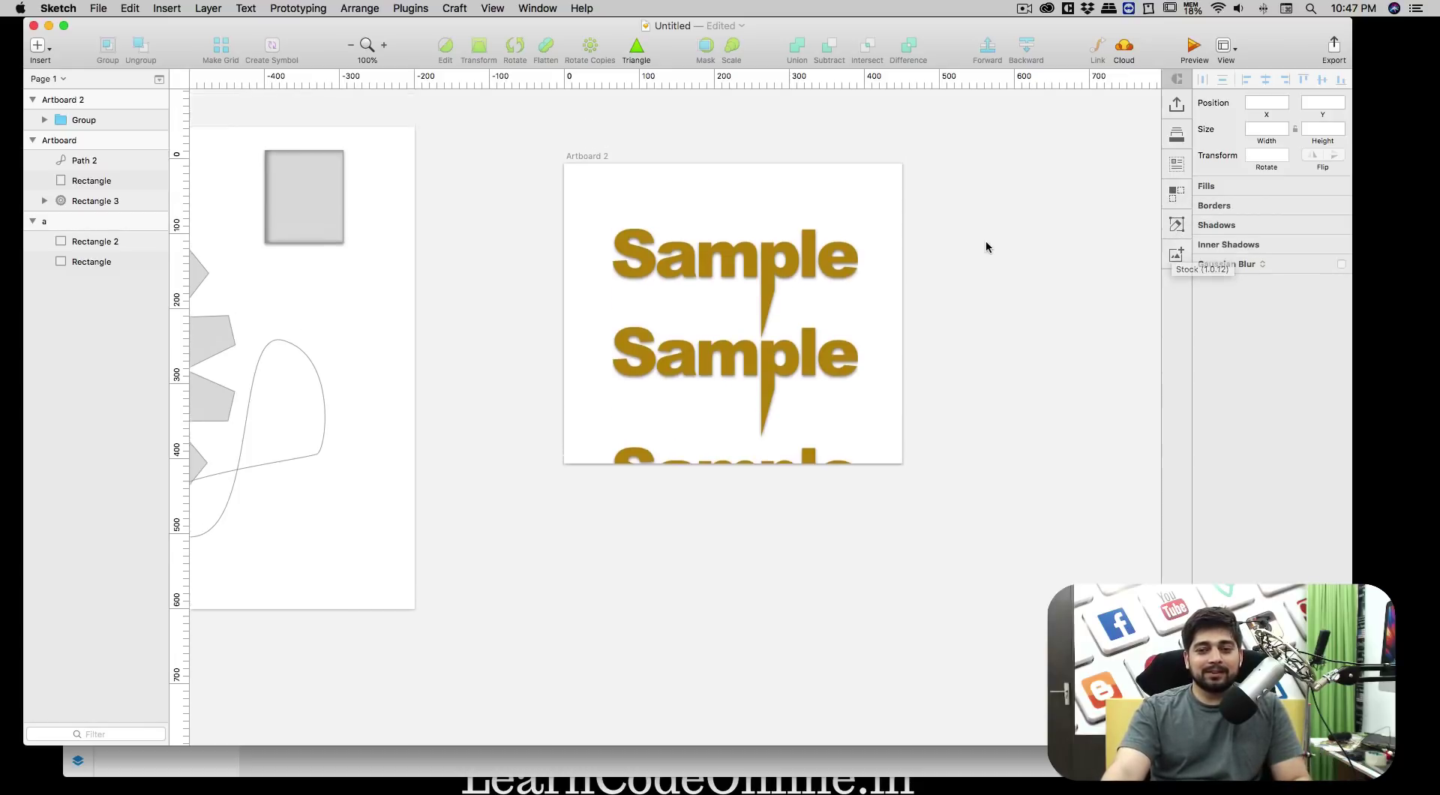
scroll(997, 251, "left", 5)
left_click(501, 226)
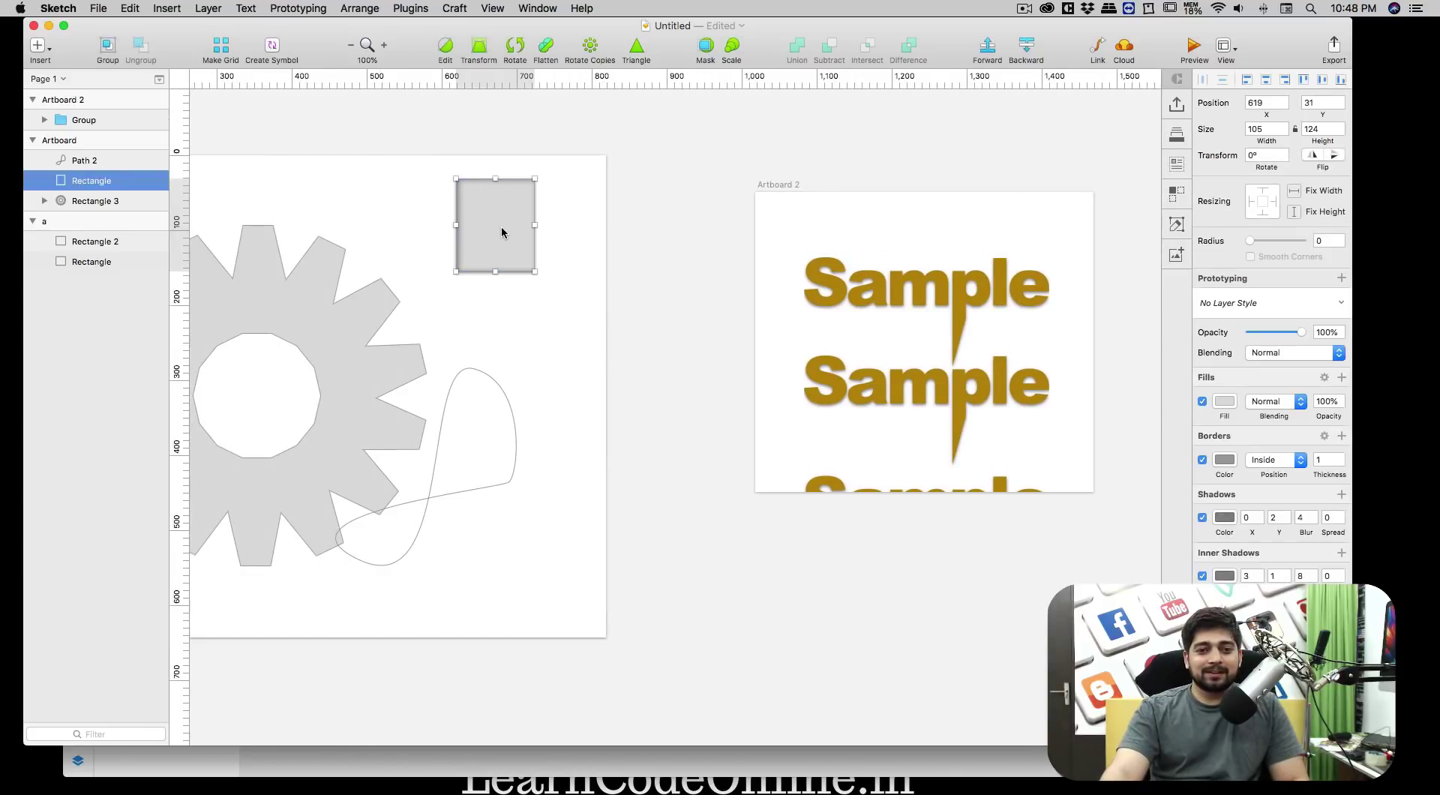
left_click(1175, 255)
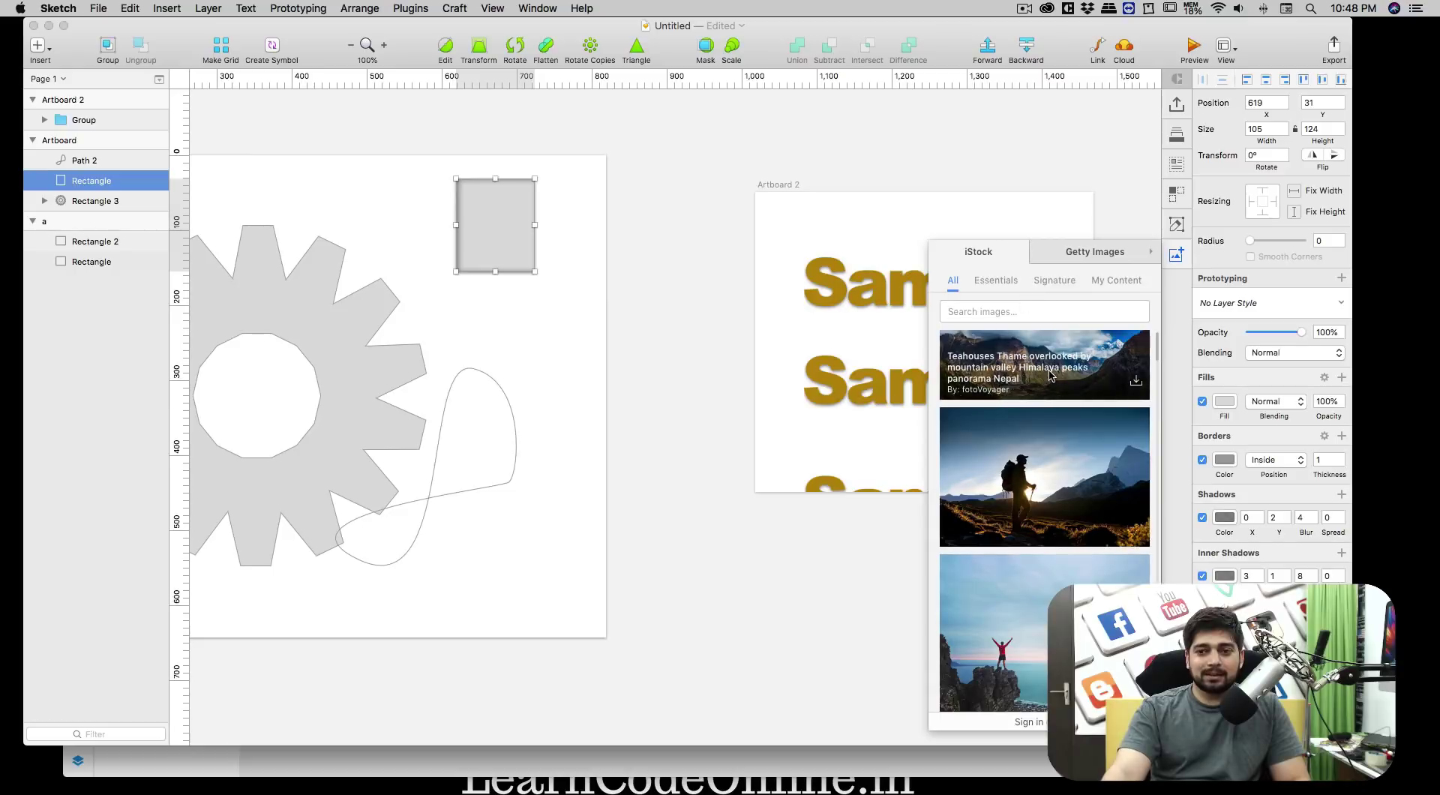
left_click(1067, 460)
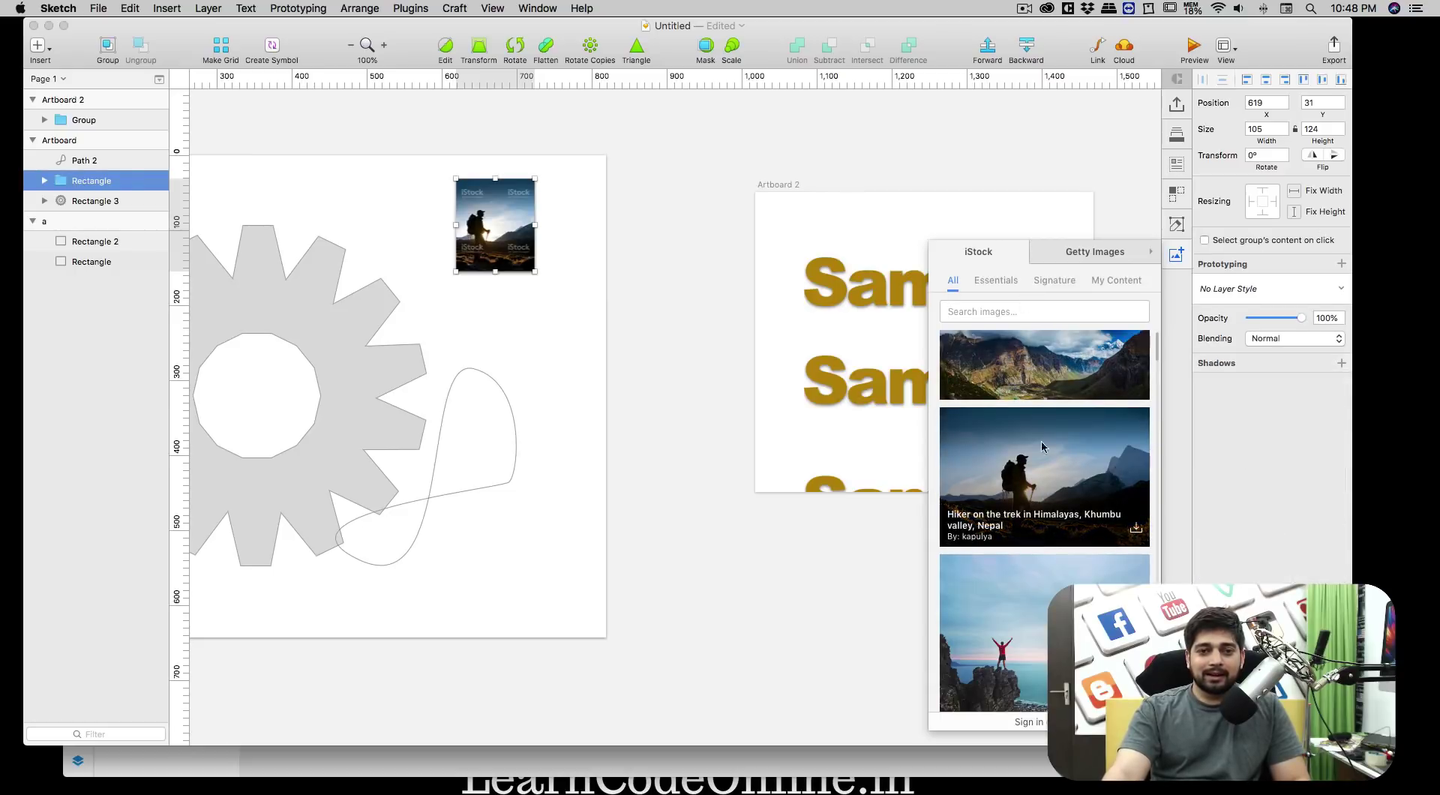
Replace the rectangle's fill with the Naida Cave photo from Getty Images
left_click(1081, 256)
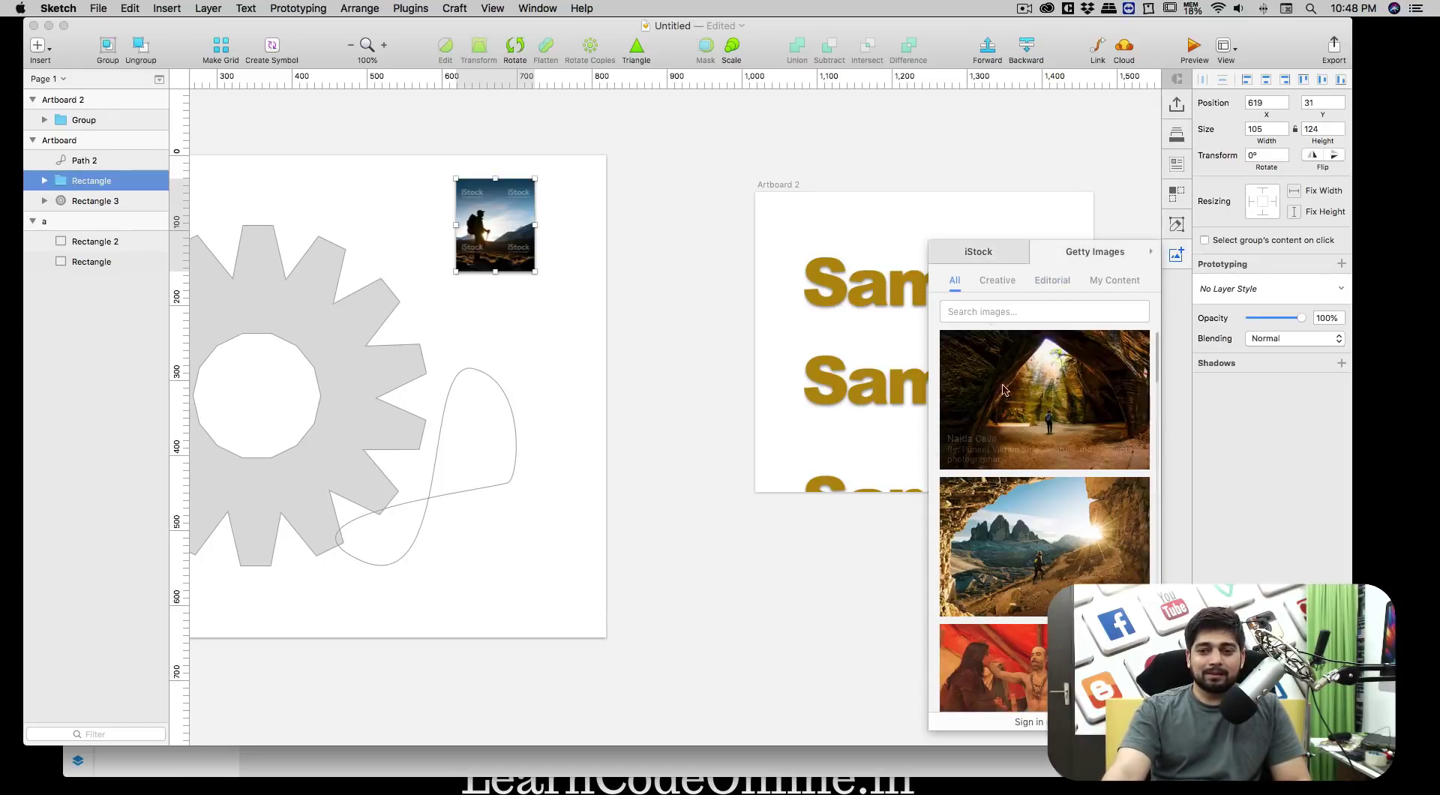
mouse_move(1077, 417)
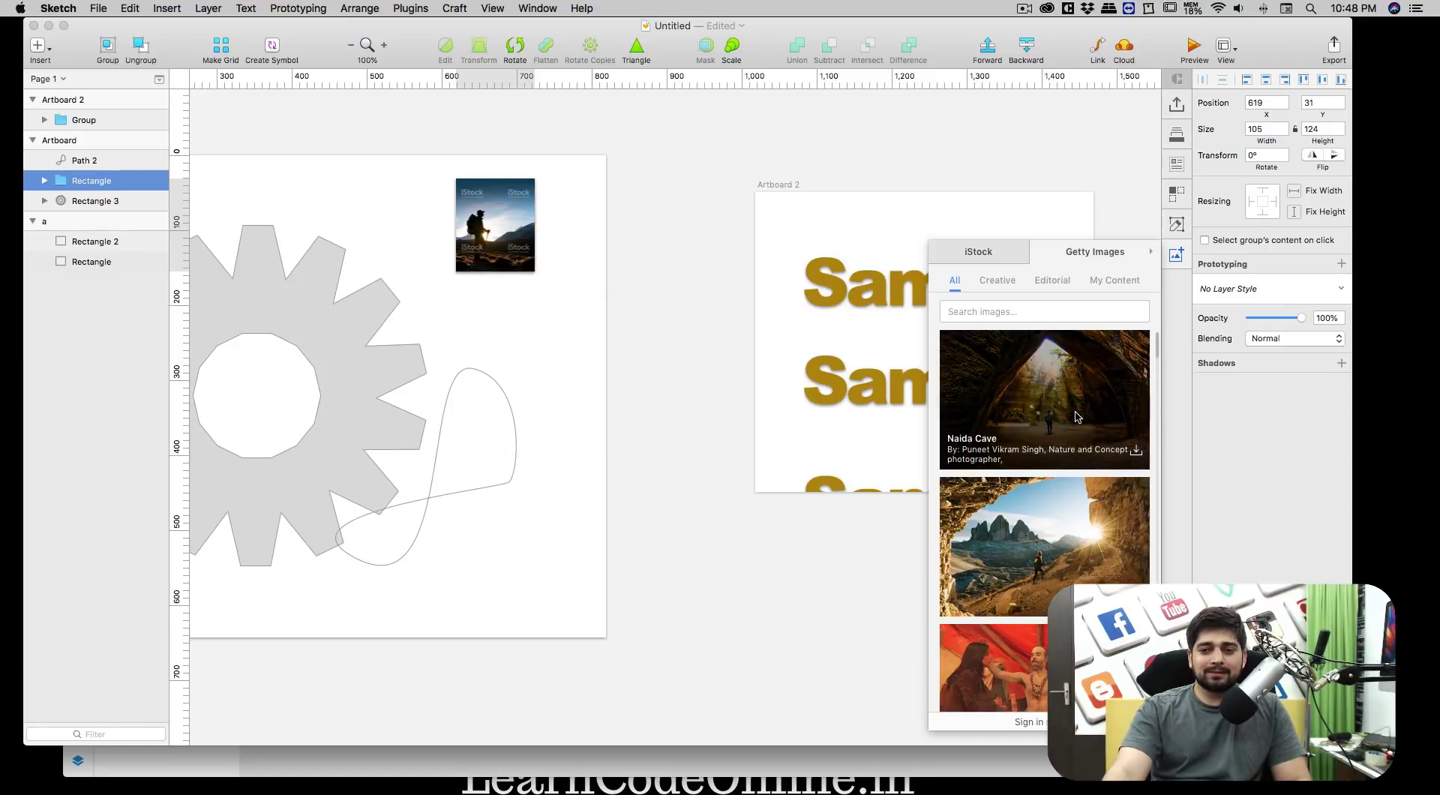
left_click(1077, 417)
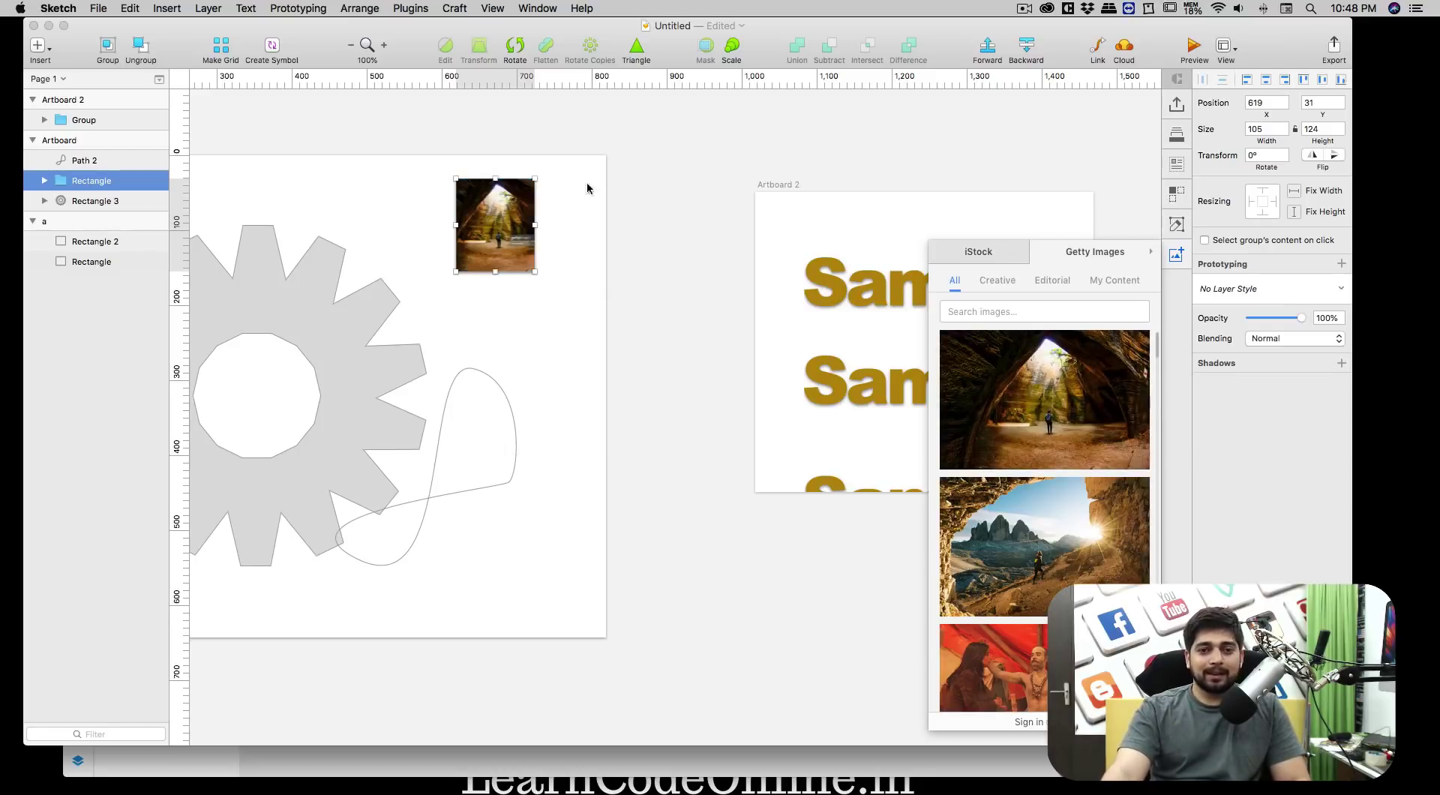
left_click(678, 205)
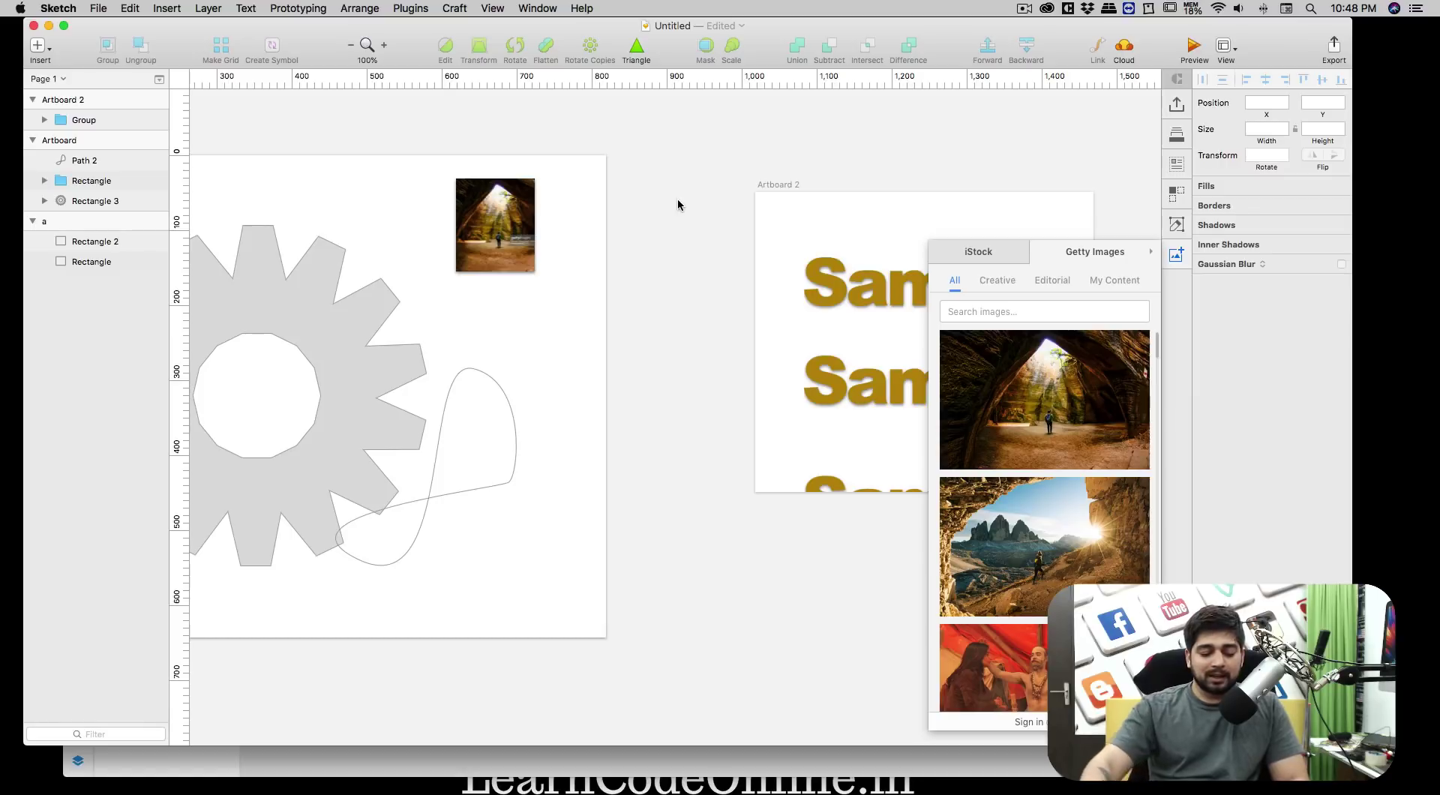